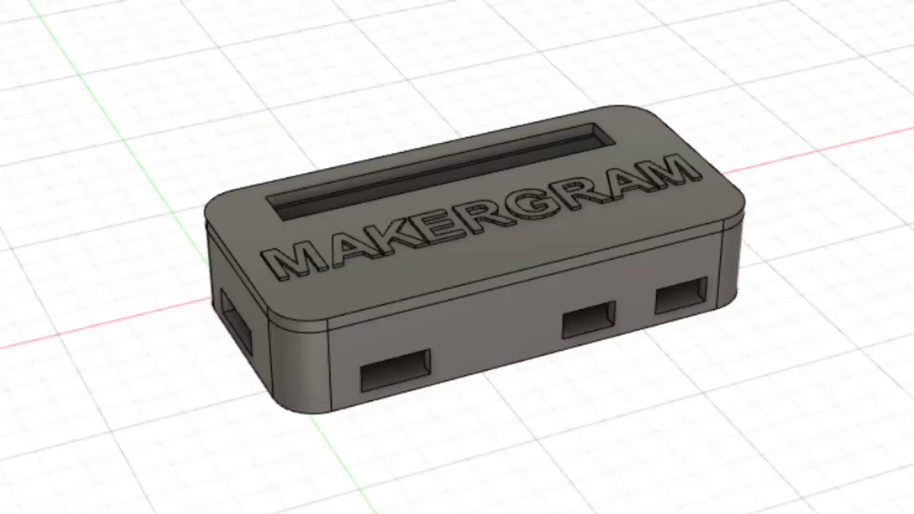
- Switch from the board drawing slide to Fusion 360, examine the dimensioned sketch of the Pi Zero case, and finish the sketch
{"action": "key", "text": "Right"}
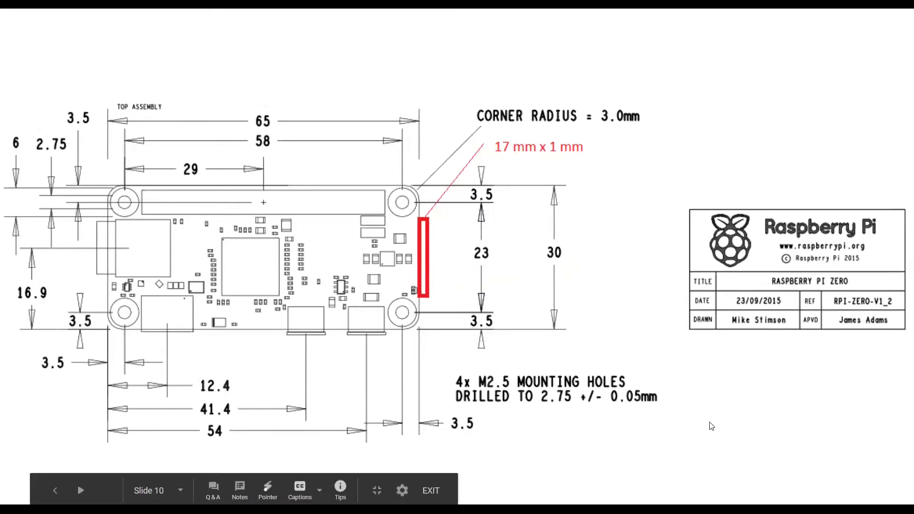
{"action": "key", "text": "alt+Tab"}
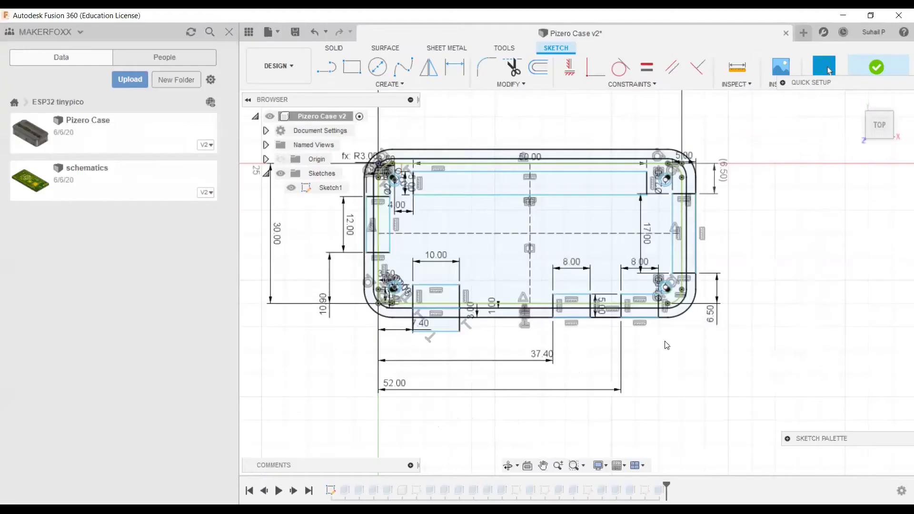
{"action": "scroll", "coordinate": [661, 310], "scroll_direction": "up", "scroll_amount": 4}
{"action": "scroll", "coordinate": [661, 310], "scroll_direction": "down", "scroll_amount": 8}
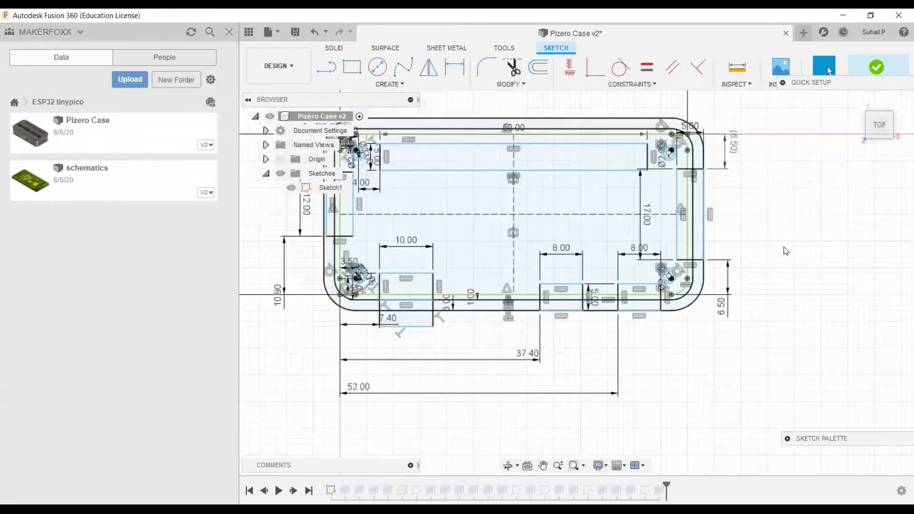
{"action": "scroll", "coordinate": [632, 227], "scroll_direction": "down", "scroll_amount": 3}
{"action": "scroll", "coordinate": [580, 294], "scroll_direction": "up", "scroll_amount": 4}
{"action": "scroll", "coordinate": [580, 294], "scroll_direction": "up", "scroll_amount": 3}
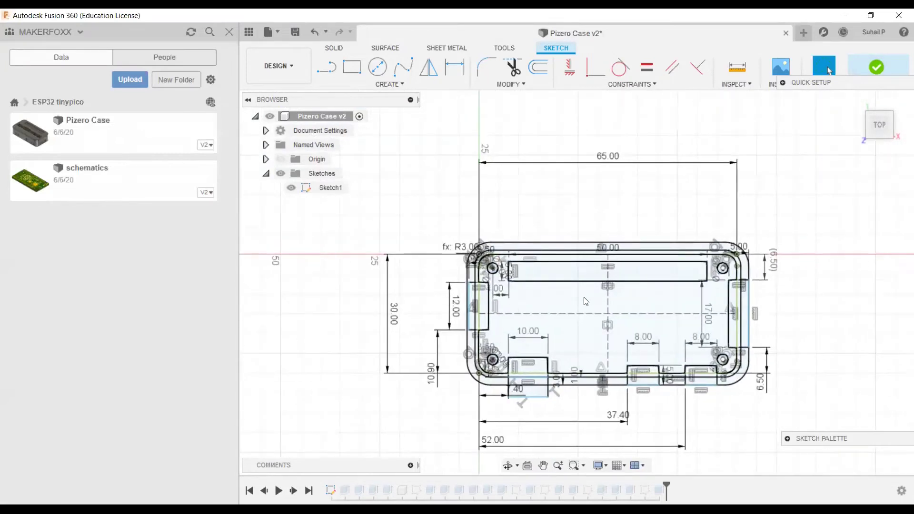
{"action": "left_click", "coordinate": [539, 262]}
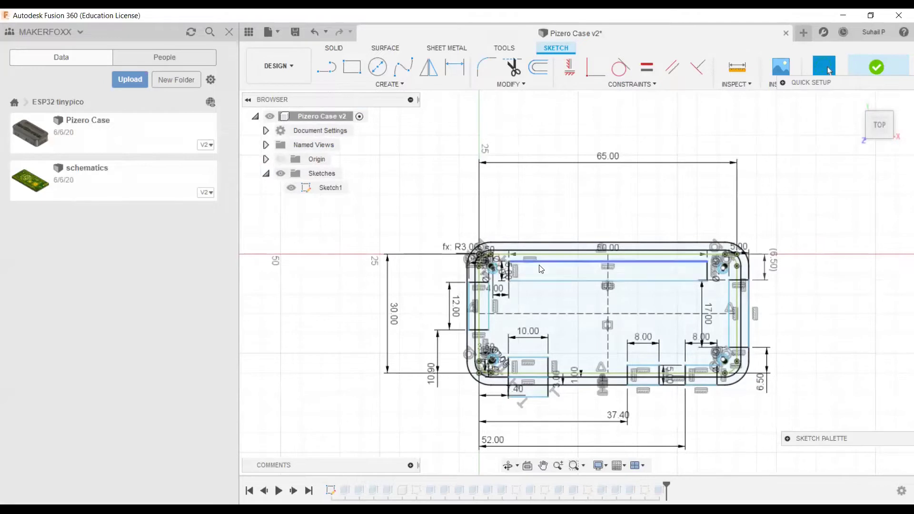
{"action": "middle_click_drag", "start_coordinate": [501, 206], "coordinate": [501, 206]}
{"action": "middle_click_drag", "start_coordinate": [538, 260], "coordinate": [501, 206]}
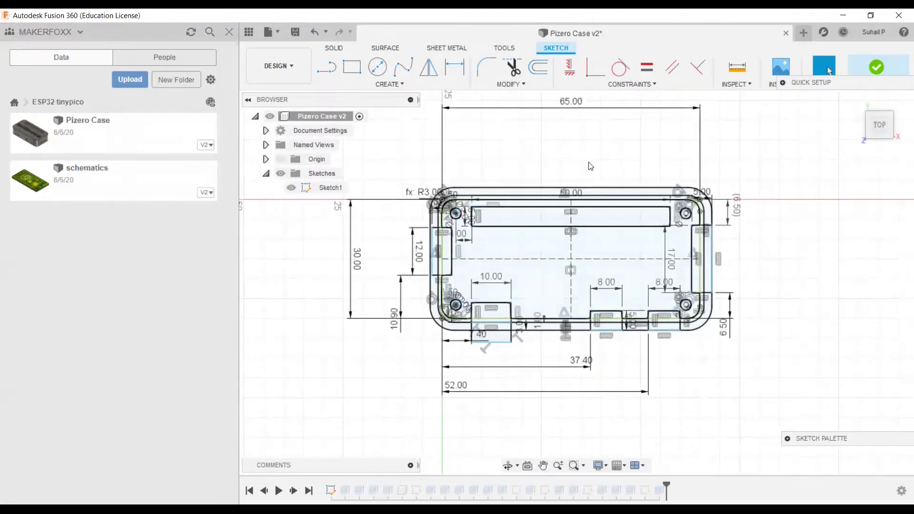
{"action": "left_click", "coordinate": [878, 70]}
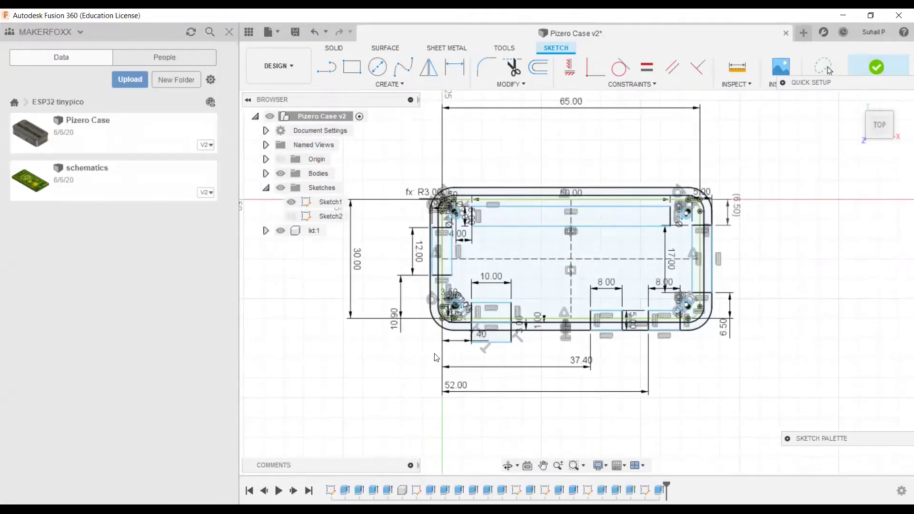
{"action": "mouse_move", "coordinate": [615, 399]}
{"action": "middle_mouse_down", "text": "shift"}
{"action": "mouse_move", "coordinate": [671, 332]}
{"action": "mouse_move", "coordinate": [641, 363]}
{"action": "mouse_move", "coordinate": [610, 364]}
{"action": "mouse_move", "coordinate": [564, 307]}
{"action": "middle_mouse_up", "text": "shift"}
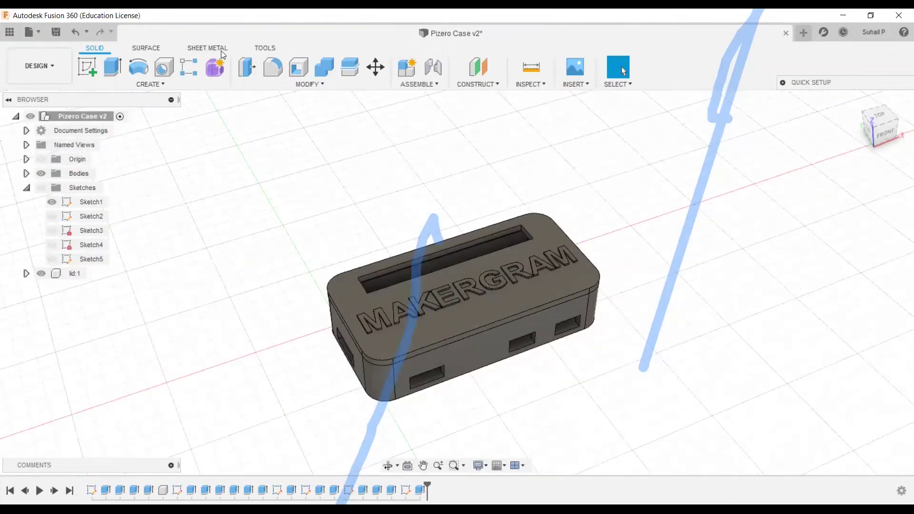
- View the account options, show the project data, and list all projects with ESP32 tinypico selected
{"action": "left_click", "coordinate": [881, 37]}
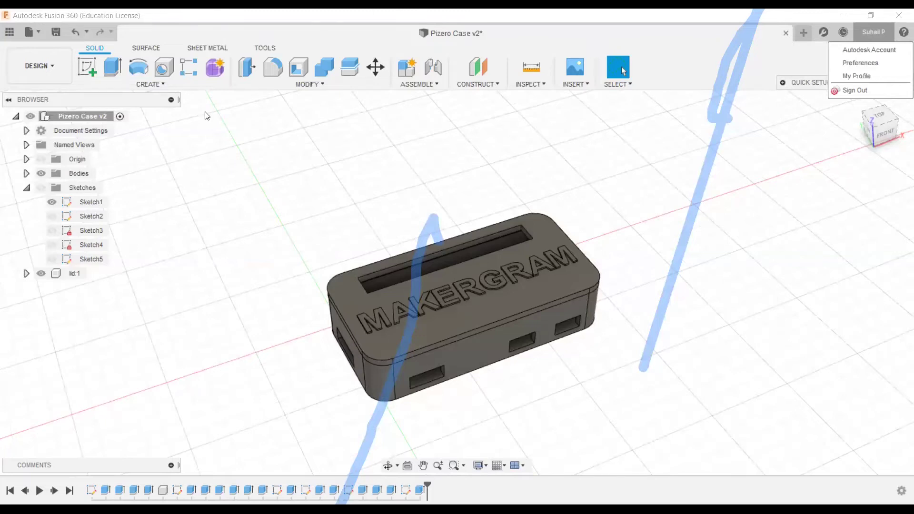
{"action": "left_click", "coordinate": [9, 35]}
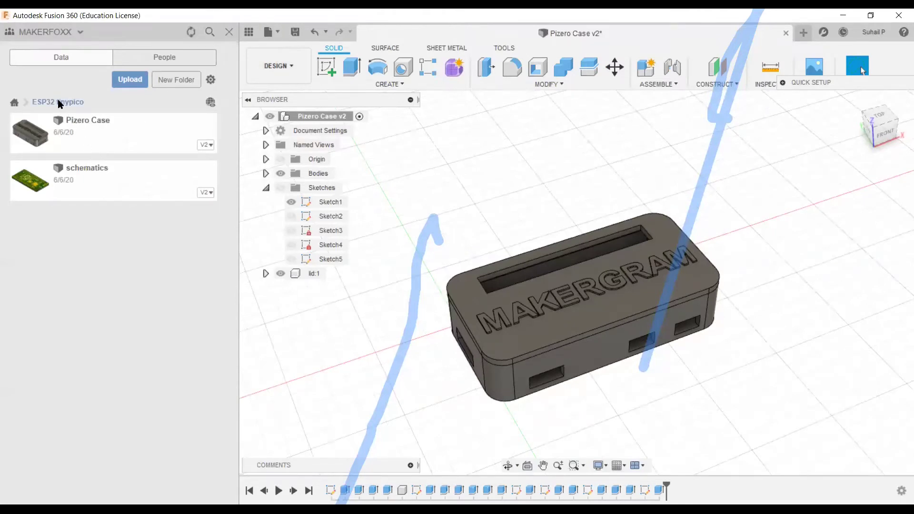
{"action": "left_click", "coordinate": [14, 103]}
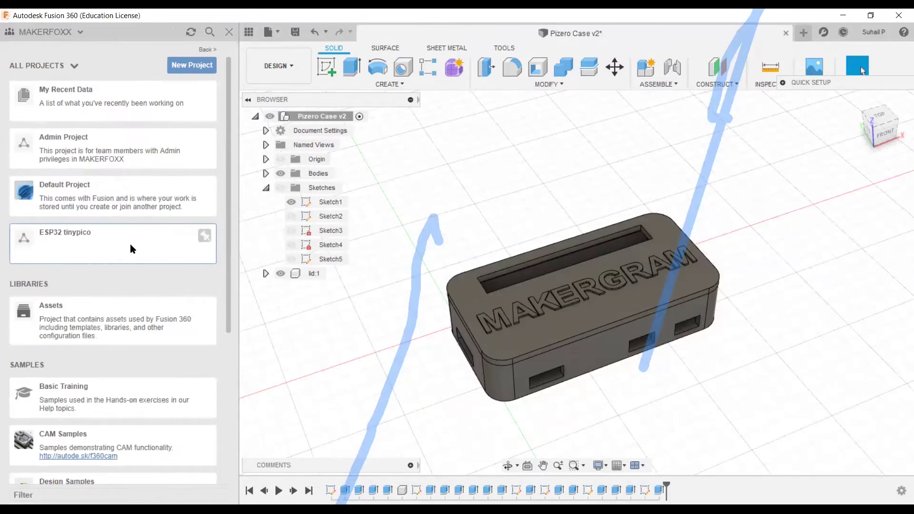
{"action": "left_click", "coordinate": [90, 242]}
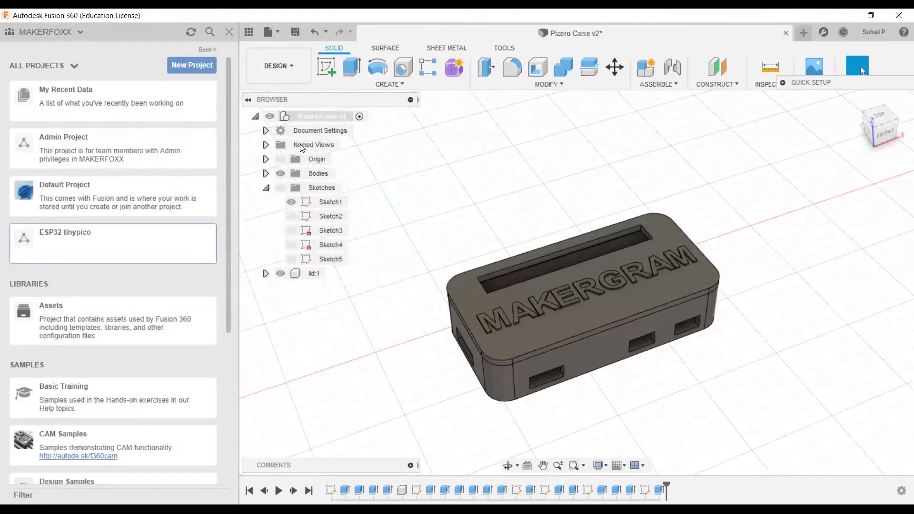
- View the file commands, create two new blank designs, and close both without saving
{"action": "left_click", "coordinate": [277, 34]}
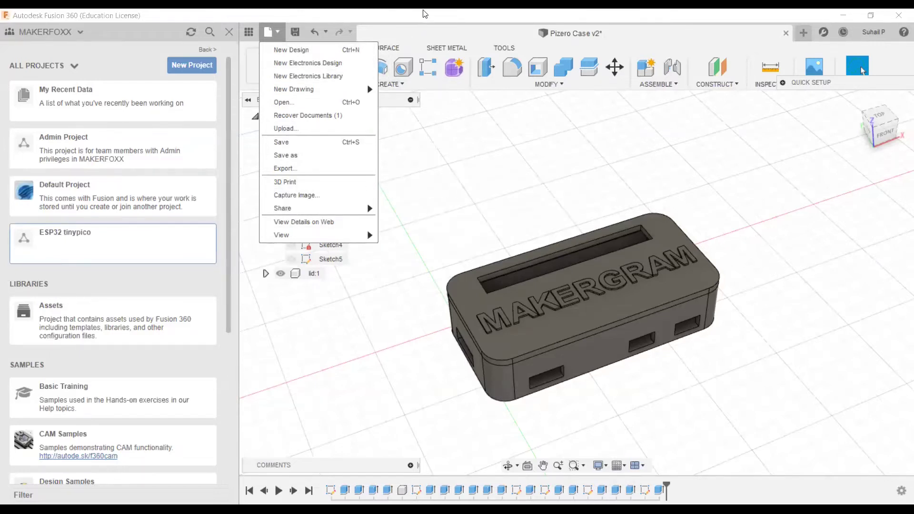
{"action": "left_click", "coordinate": [804, 33]}
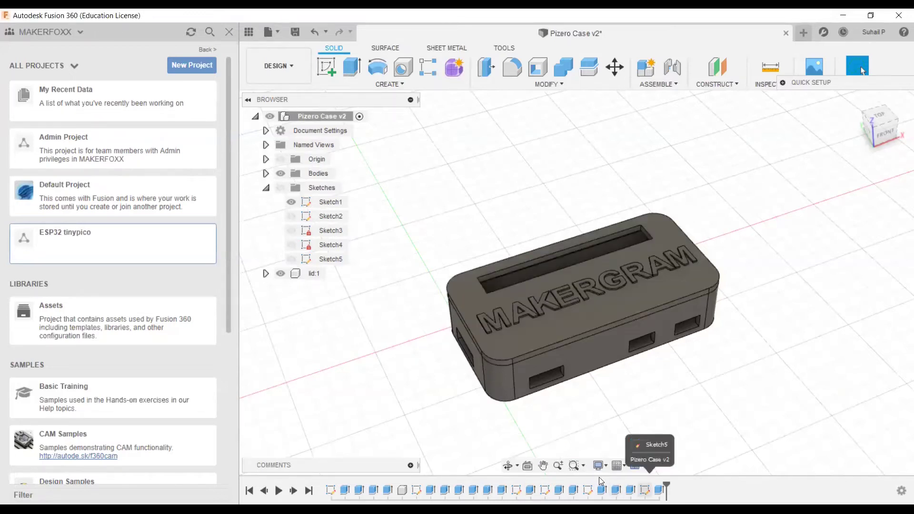
{"action": "left_click", "coordinate": [801, 32]}
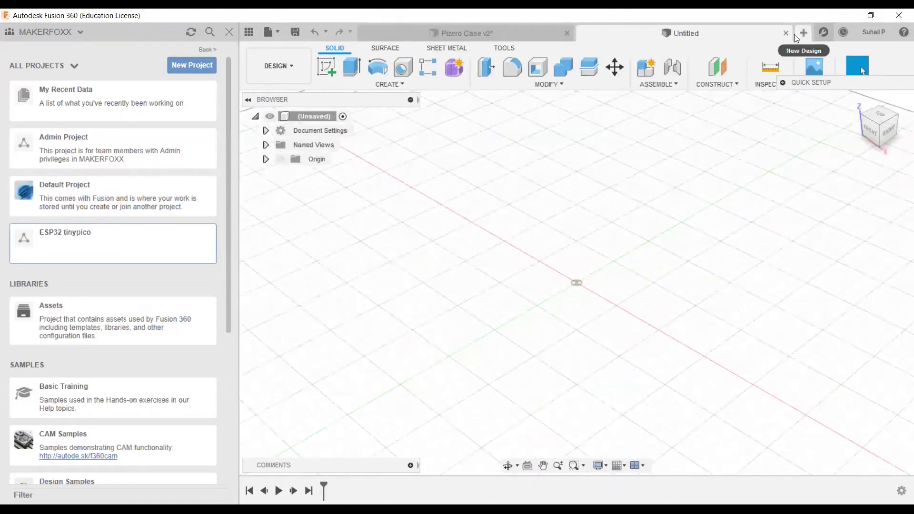
{"action": "left_click", "coordinate": [802, 33]}
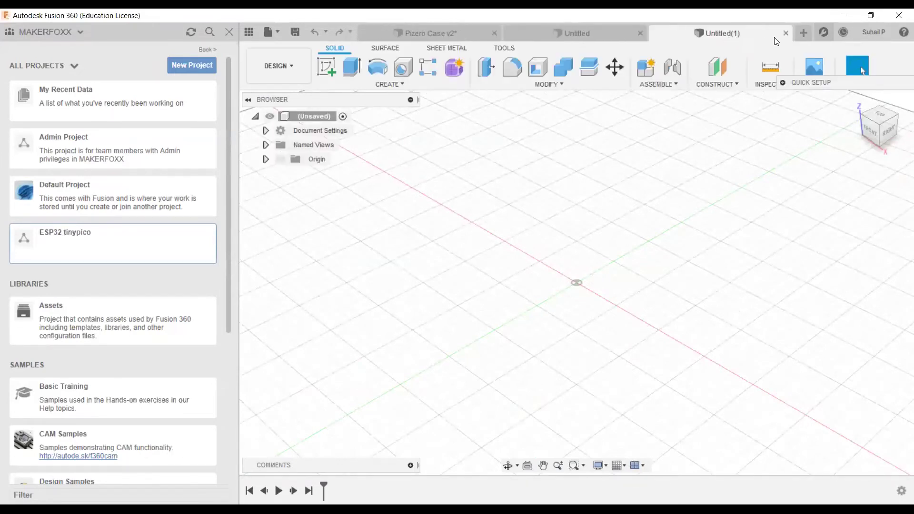
{"action": "left_click", "coordinate": [786, 33]}
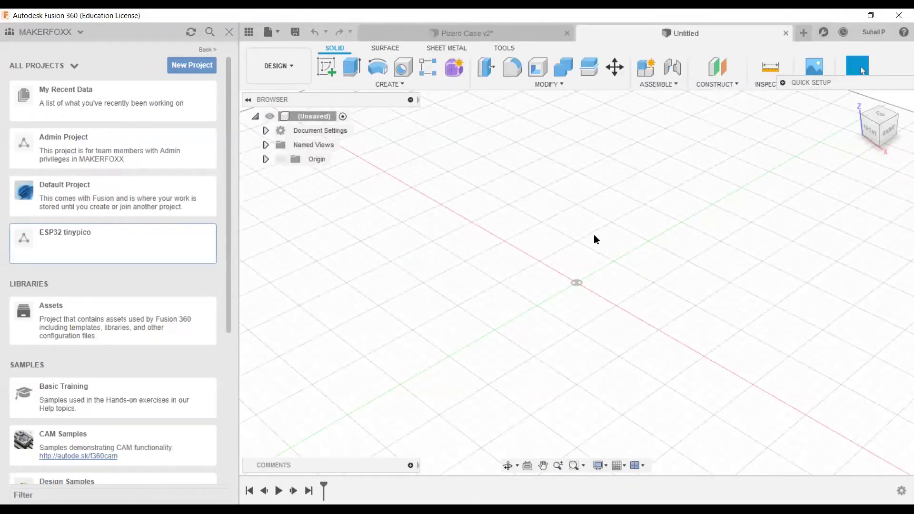
{"action": "left_click", "coordinate": [786, 33]}
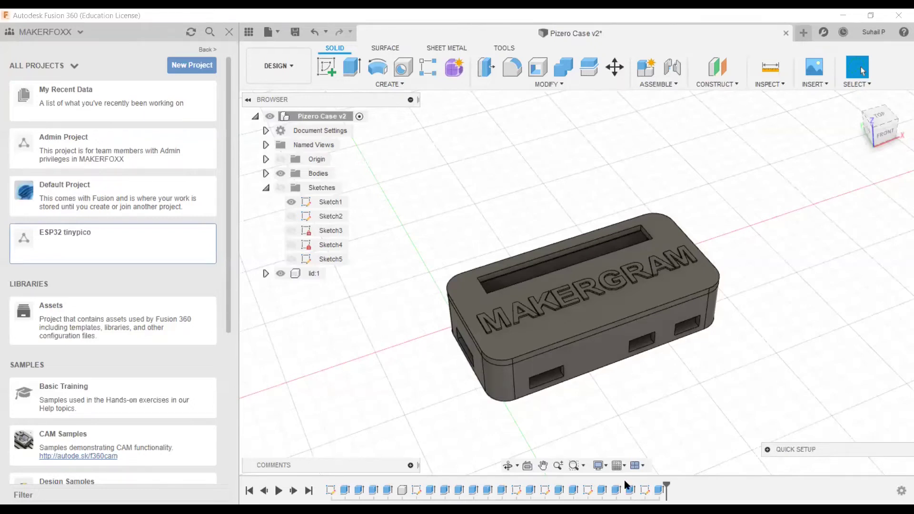
- Roll the design history back to just after the first extrusion, examine Sketch1's dimensions in sketch editing, and finish the sketch
{"action": "left_click_drag", "start_coordinate": [665, 484], "coordinate": [552, 490]}
{"action": "mouse_move", "coordinate": [431, 454]}
{"action": "left_mouse_down"}
{"action": "mouse_move", "coordinate": [419, 489]}
{"action": "mouse_move", "coordinate": [352, 486]}
{"action": "left_mouse_up"}
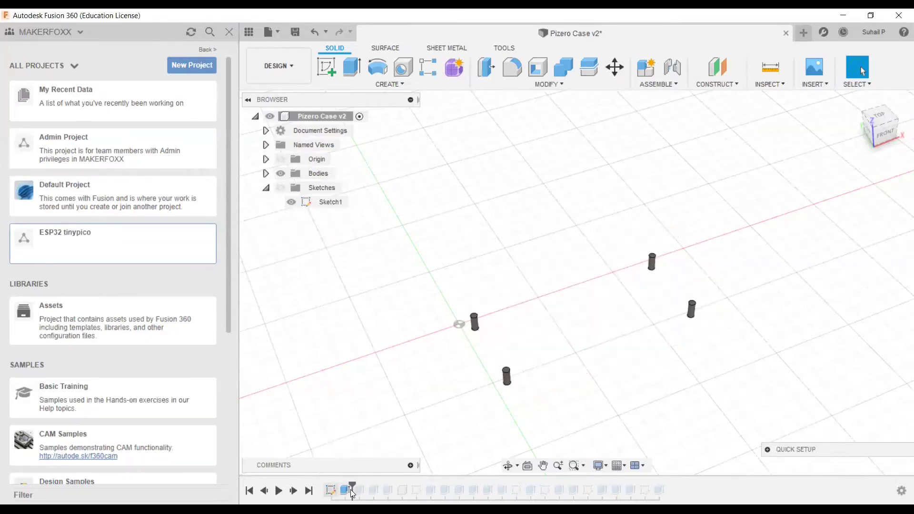
{"action": "left_click", "coordinate": [332, 490]}
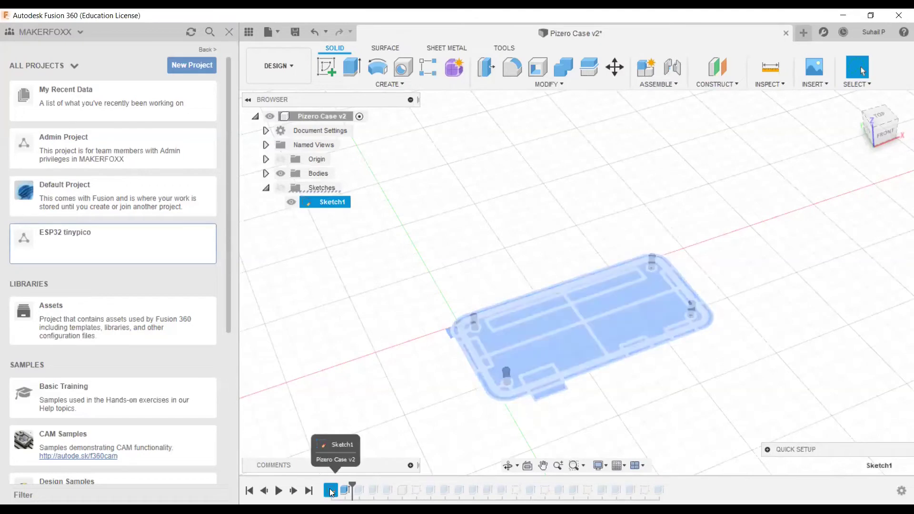
{"action": "right_click", "coordinate": [331, 490]}
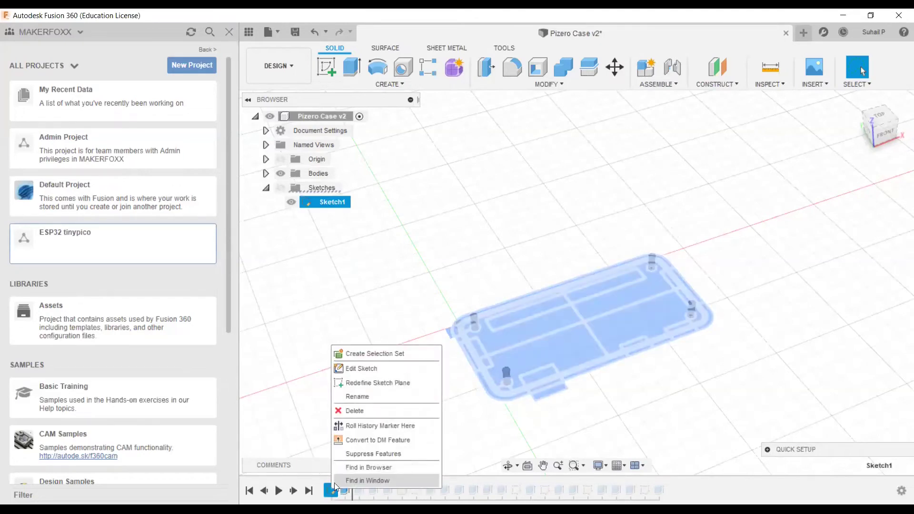
{"action": "left_click", "coordinate": [360, 368]}
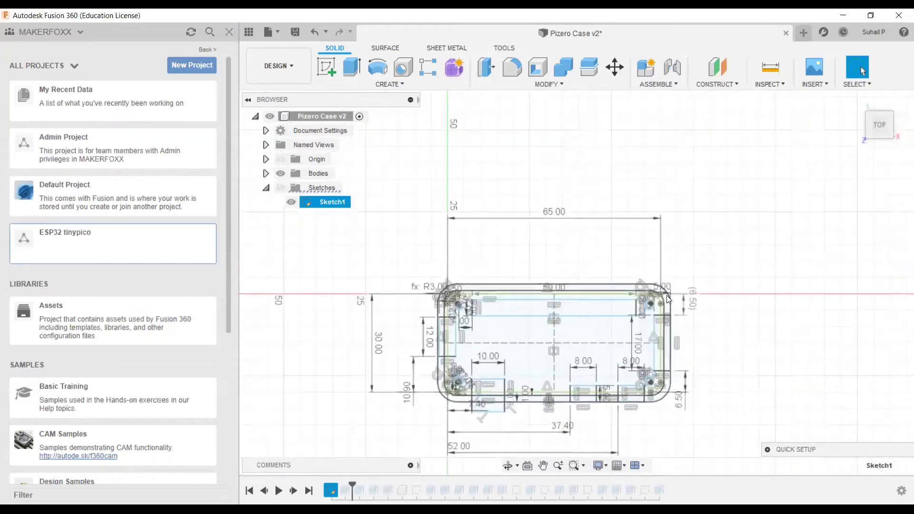
{"action": "scroll", "coordinate": [621, 340], "scroll_direction": "up", "scroll_amount": 2}
{"action": "middle_click_drag", "start_coordinate": [682, 393], "coordinate": [713, 291]}
{"action": "left_click", "coordinate": [876, 69]}
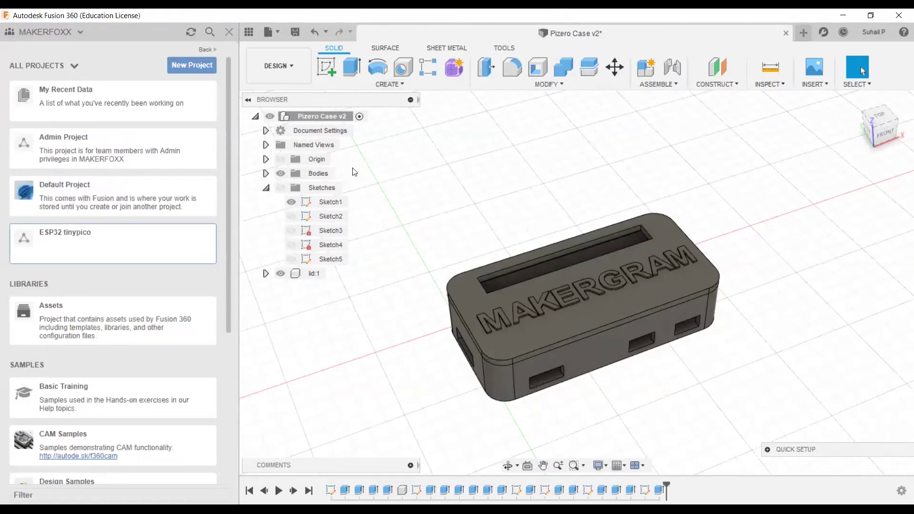
- Examine the whole canvas grid around the case and view the list of available workspaces
{"action": "scroll", "coordinate": [520, 340], "scroll_direction": "up", "scroll_amount": 3}
{"action": "scroll", "coordinate": [521, 331], "scroll_direction": "down", "scroll_amount": 5}
{"action": "scroll", "coordinate": [522, 321], "scroll_direction": "down", "scroll_amount": 5}
{"action": "middle_click_drag", "start_coordinate": [501, 384], "coordinate": [586, 273]}
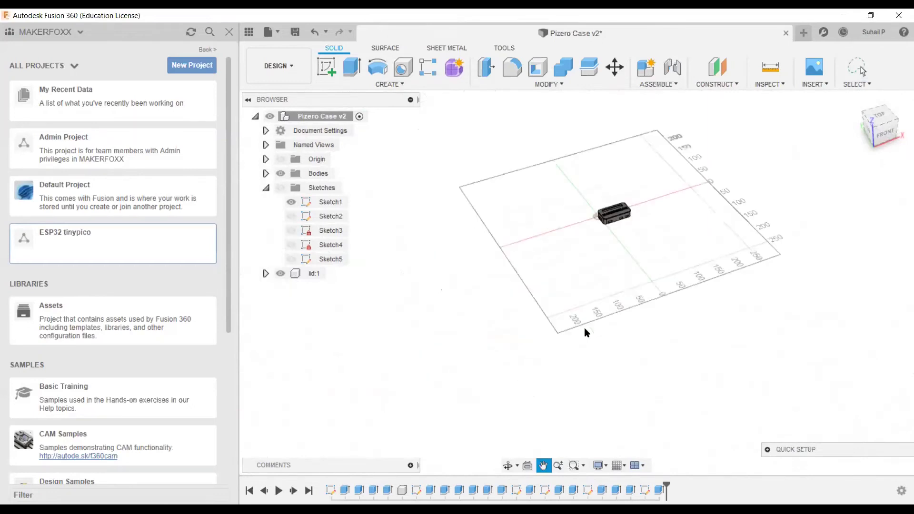
{"action": "middle_click_drag", "start_coordinate": [645, 235], "coordinate": [631, 253]}
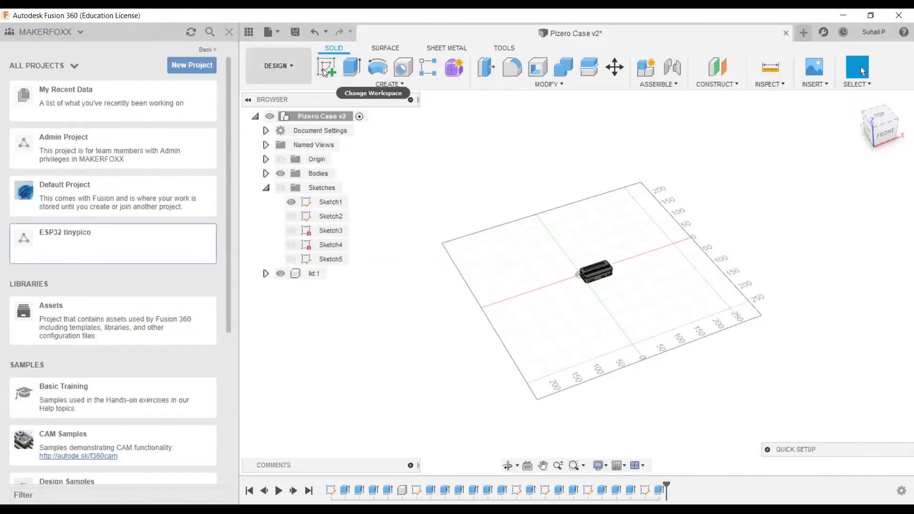
{"action": "left_click", "coordinate": [298, 68]}
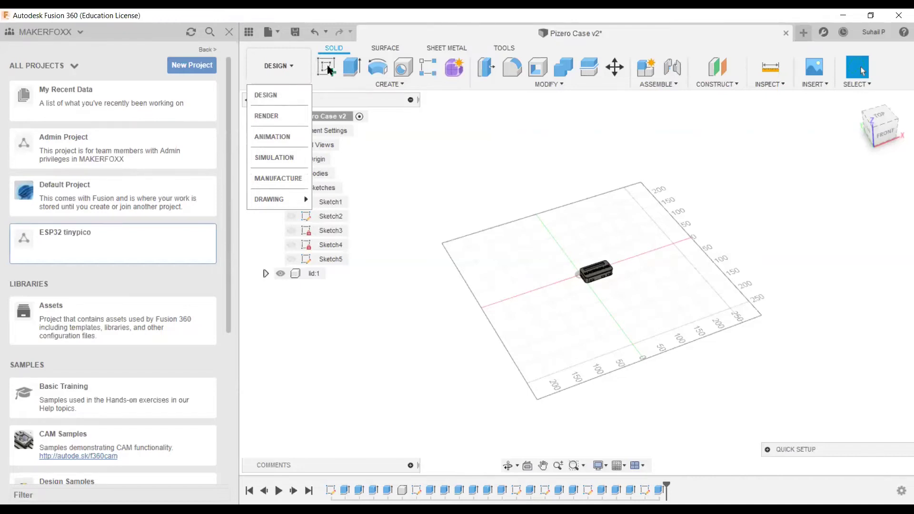
{"action": "left_click", "coordinate": [395, 153]}
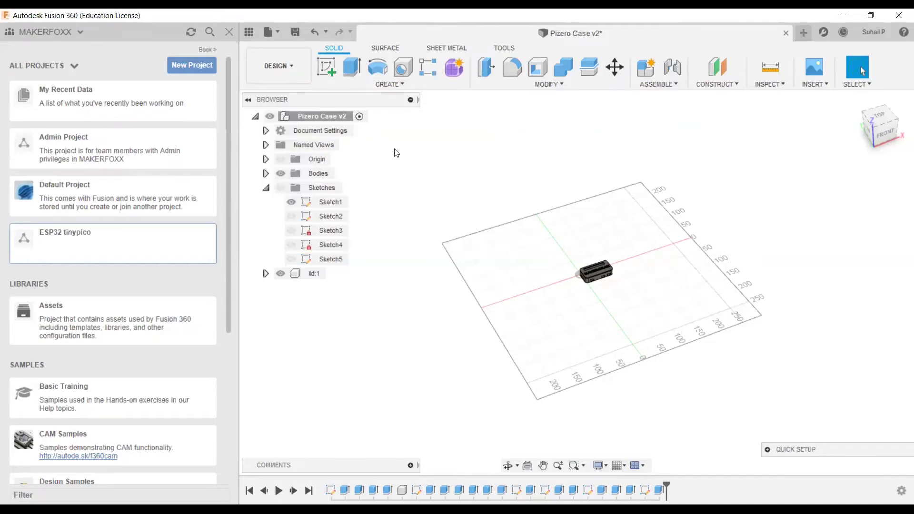
{"action": "left_click", "coordinate": [332, 73]}
- Hide and show the case's Bodies folder twice to isolate the lid, and hide the lid component to expose the base
{"action": "scroll", "coordinate": [562, 299], "scroll_direction": "up", "scroll_amount": 6}
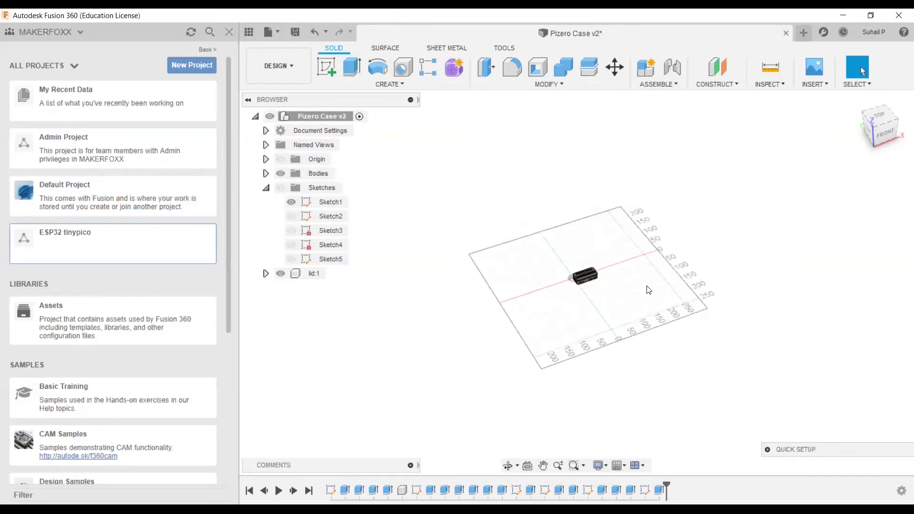
{"action": "middle_click_drag", "start_coordinate": [575, 350], "coordinate": [547, 334]}
{"action": "scroll", "coordinate": [639, 409], "scroll_direction": "up", "scroll_amount": 1}
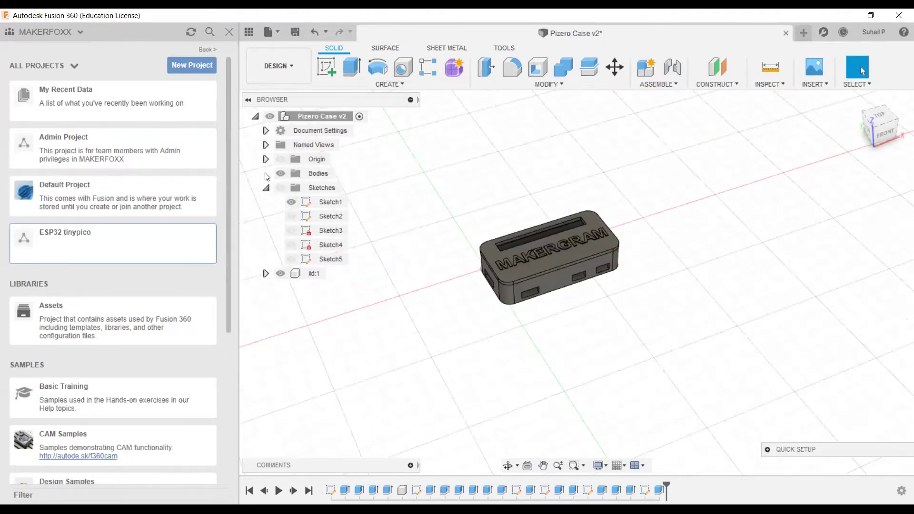
{"action": "left_click", "coordinate": [312, 178]}
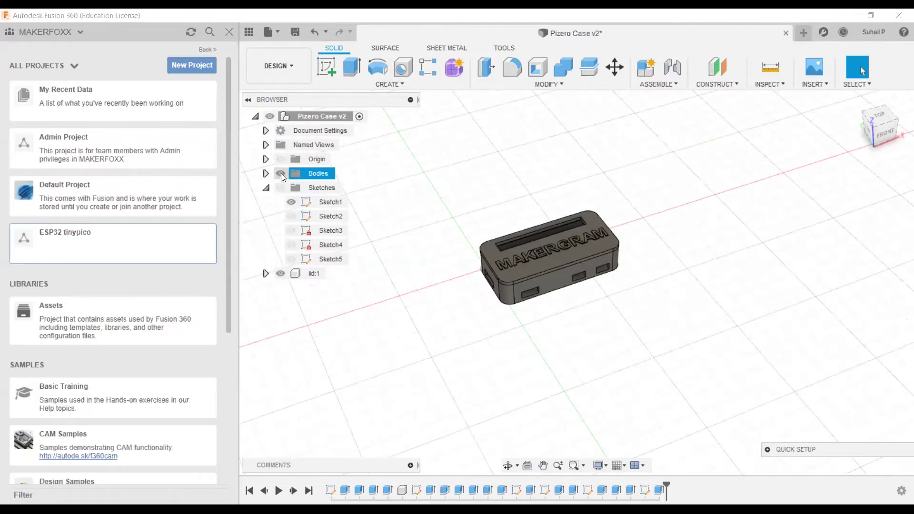
{"action": "left_click", "coordinate": [280, 174]}
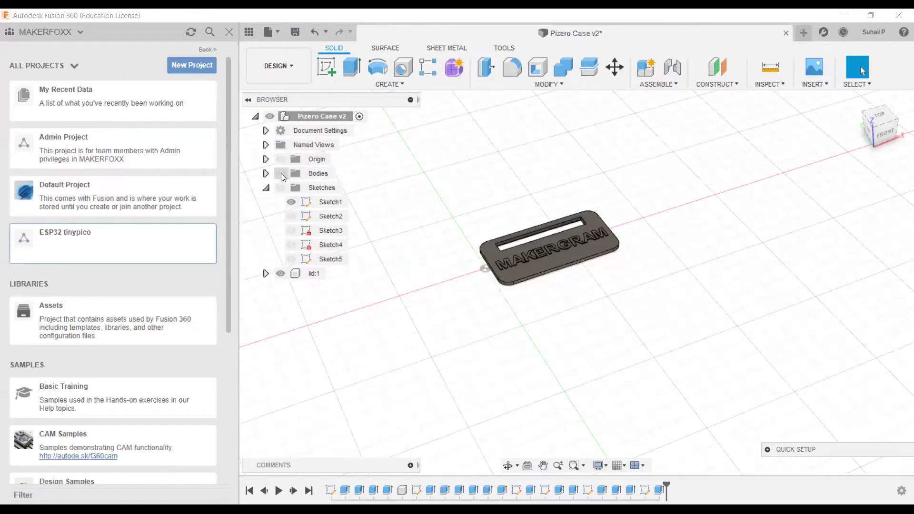
{"action": "left_click", "coordinate": [281, 173]}
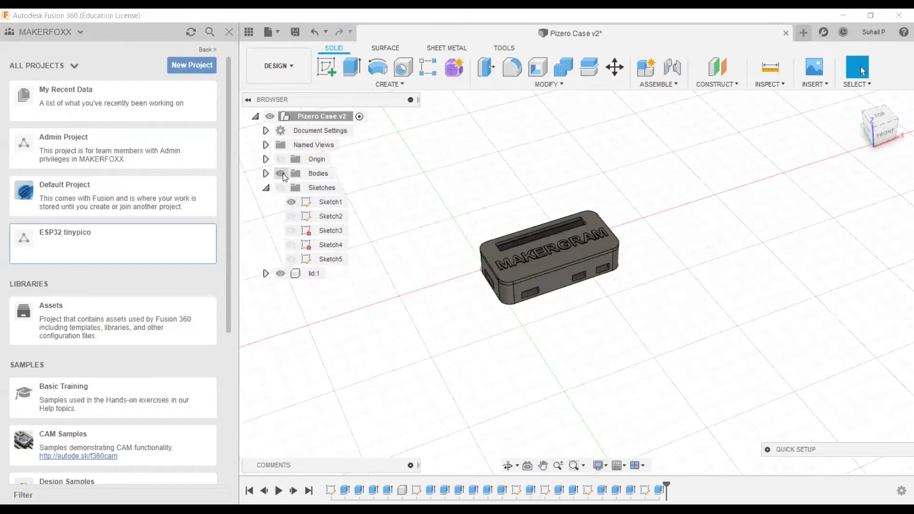
{"action": "left_click", "coordinate": [281, 173]}
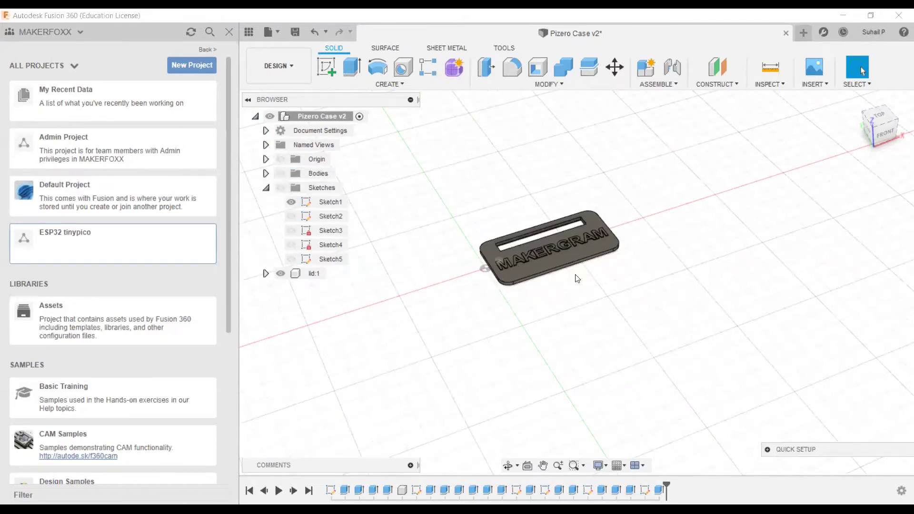
{"action": "left_click", "coordinate": [279, 175]}
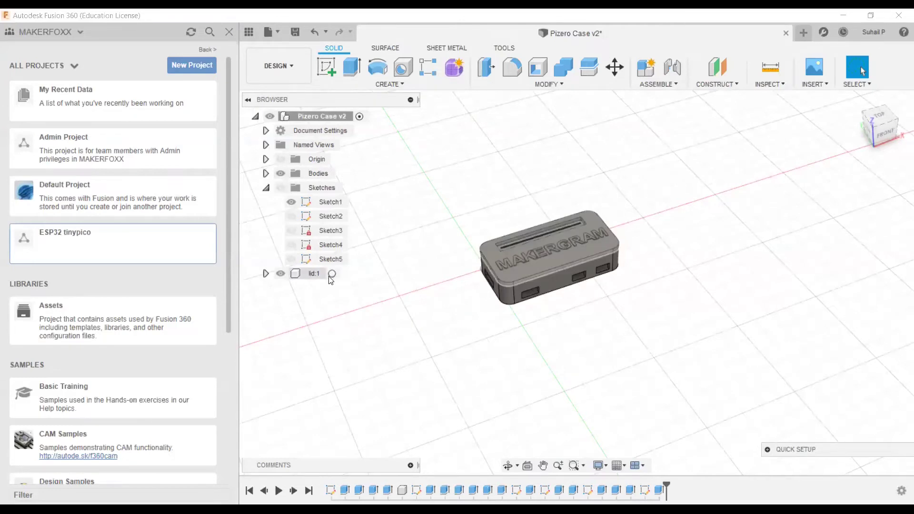
{"action": "left_click", "coordinate": [279, 273]}
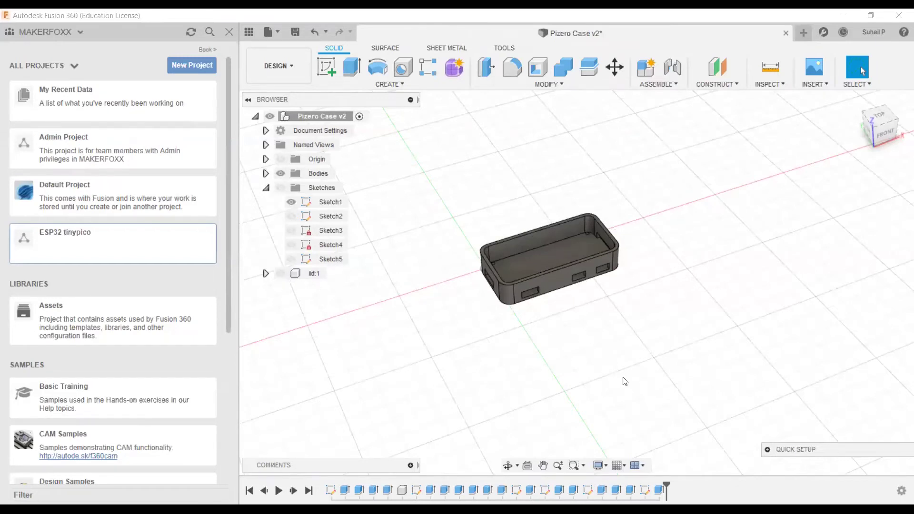
- Show the lid component again, activate it on its own, and reactivate the whole Pizero Case design
{"action": "left_click", "coordinate": [282, 275]}
{"action": "left_click", "coordinate": [281, 275]}
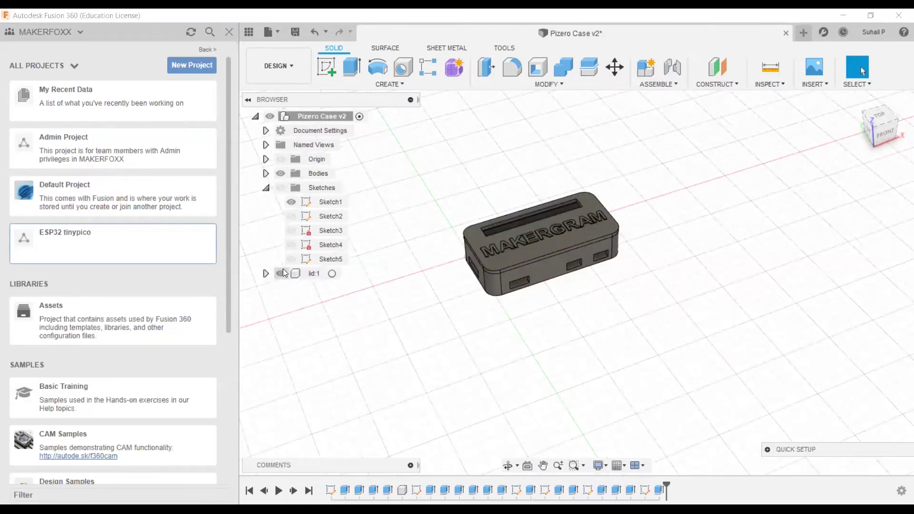
{"action": "left_click", "coordinate": [332, 274]}
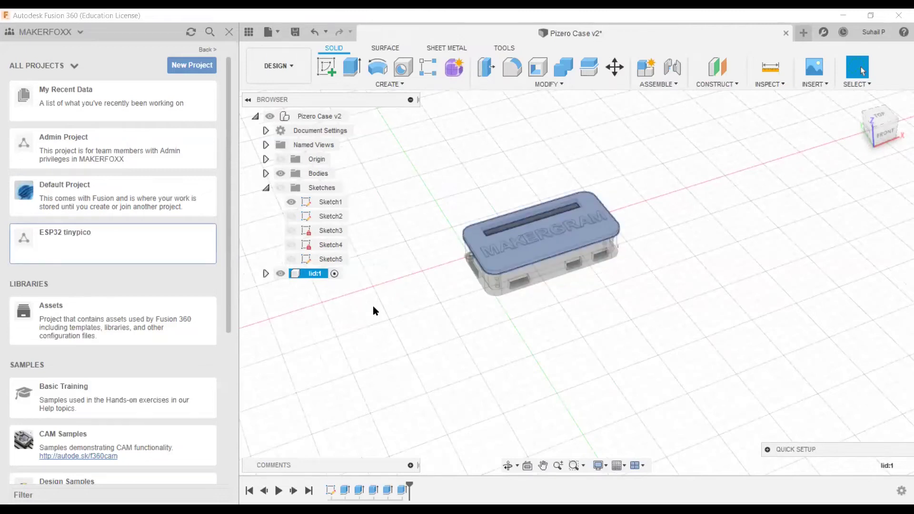
{"action": "left_click", "coordinate": [493, 324]}
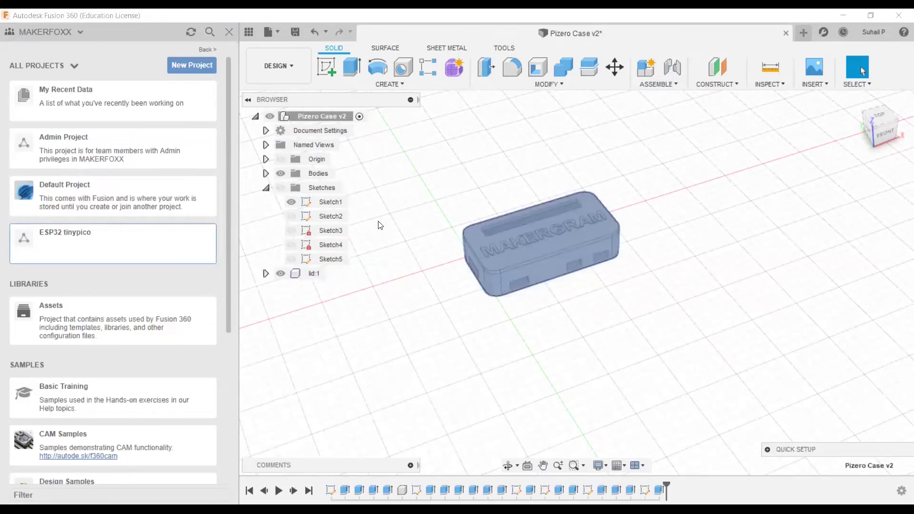
{"action": "left_click", "coordinate": [295, 425]}
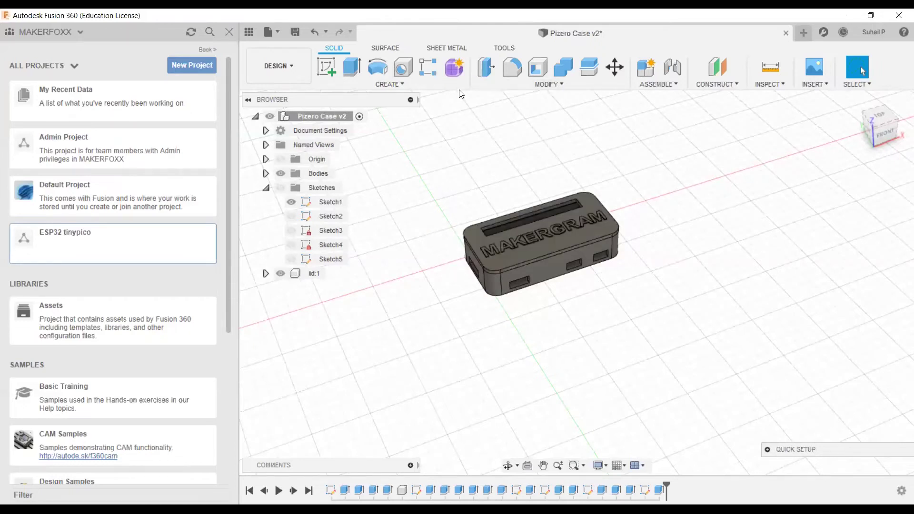
- Create a new blank design, look back at the Pizero Case design, and return to the blank one
{"action": "left_click", "coordinate": [804, 32]}
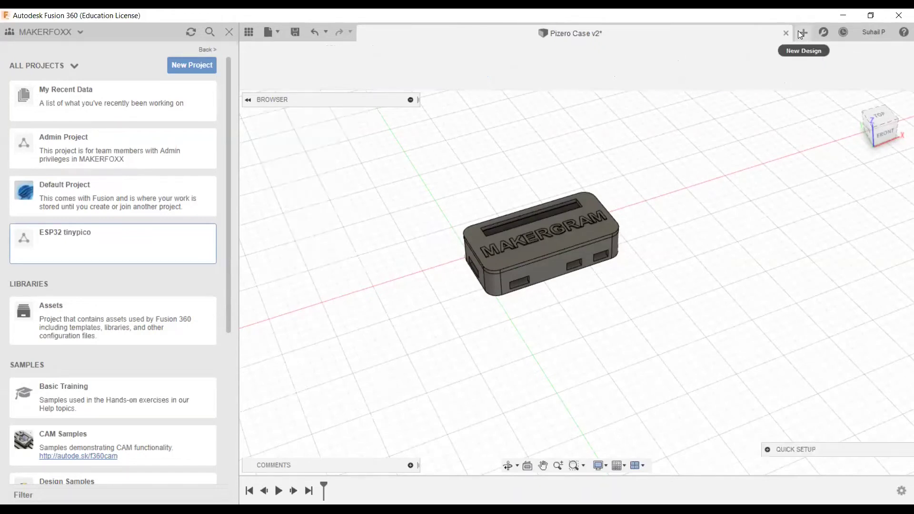
{"action": "left_click", "coordinate": [461, 35]}
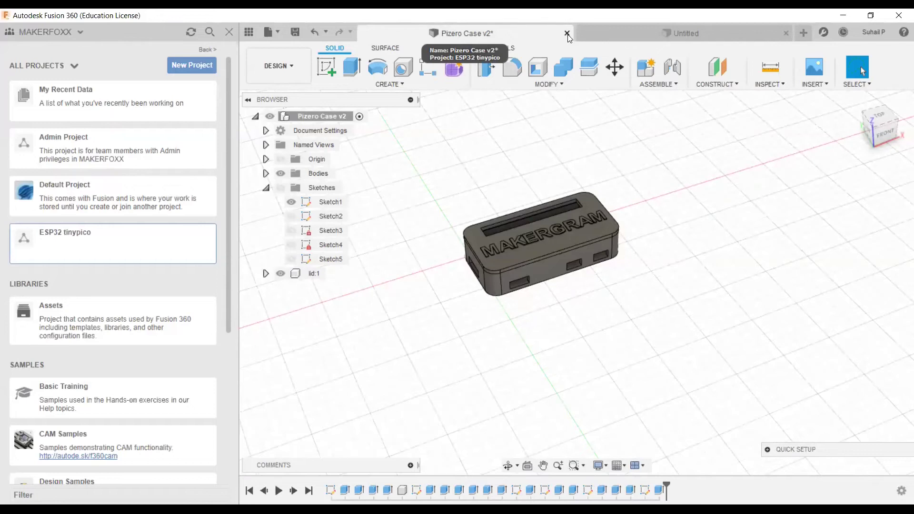
{"action": "left_click", "coordinate": [621, 32]}
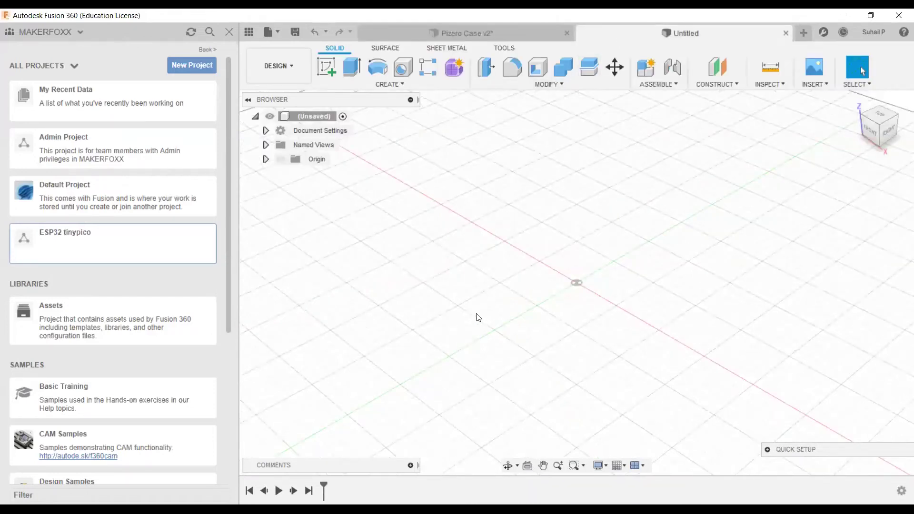
- Examine the blank design's origin and grid from several angles and at different scales, ending in the Top view
{"action": "middle_click_drag", "start_coordinate": [498, 314], "coordinate": [460, 311]}
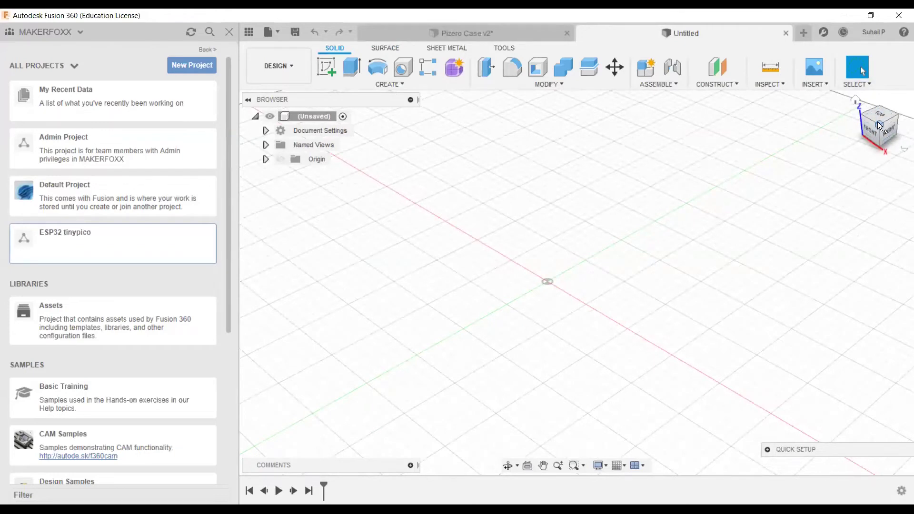
{"action": "mouse_move", "coordinate": [878, 128]}
{"action": "left_mouse_down"}
{"action": "mouse_move", "coordinate": [852, 117]}
{"action": "mouse_move", "coordinate": [881, 134]}
{"action": "mouse_move", "coordinate": [880, 114]}
{"action": "left_mouse_up"}
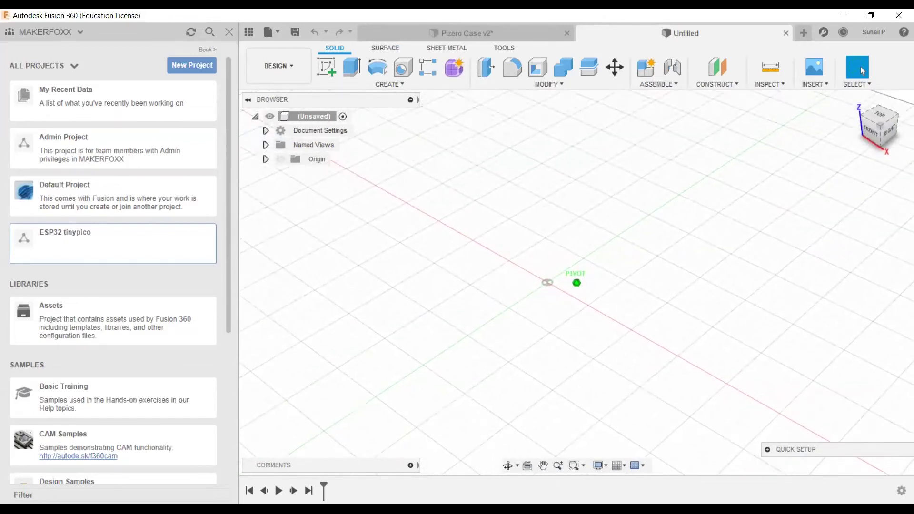
{"action": "mouse_move", "coordinate": [547, 281]}
{"action": "middle_mouse_down", "text": "shift"}
{"action": "mouse_move", "coordinate": [565, 183]}
{"action": "mouse_move", "coordinate": [549, 285]}
{"action": "middle_mouse_up", "text": "shift"}
{"action": "mouse_move", "coordinate": [578, 375]}
{"action": "middle_mouse_down", "text": "shift"}
{"action": "mouse_move", "coordinate": [584, 341]}
{"action": "mouse_move", "coordinate": [684, 306]}
{"action": "mouse_move", "coordinate": [876, 141]}
{"action": "middle_mouse_up", "text": "shift"}
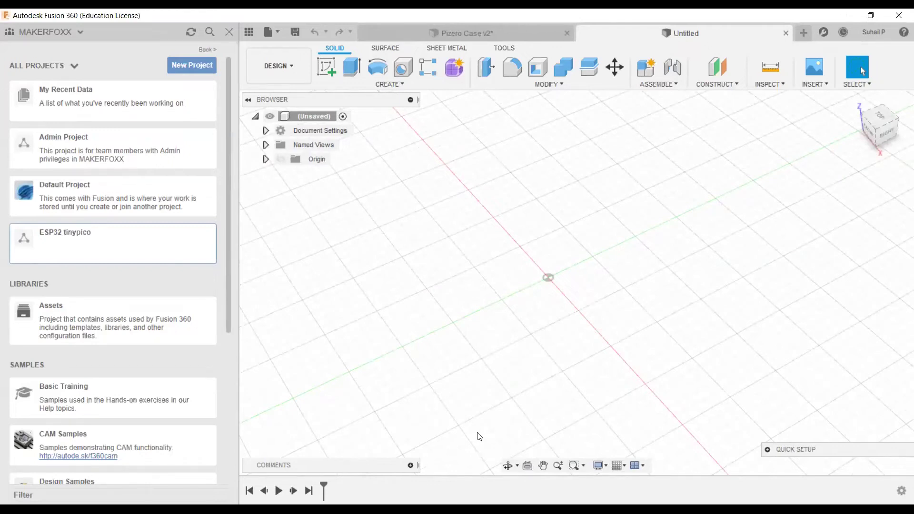
{"action": "middle_click_drag", "start_coordinate": [478, 437], "coordinate": [526, 435], "text": "shift"}
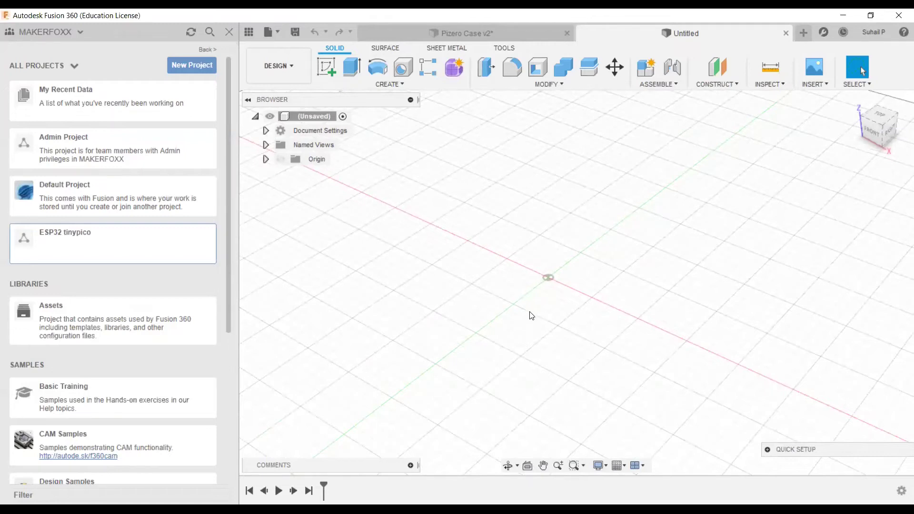
{"action": "middle_click_drag", "start_coordinate": [531, 336], "coordinate": [574, 384], "text": "shift"}
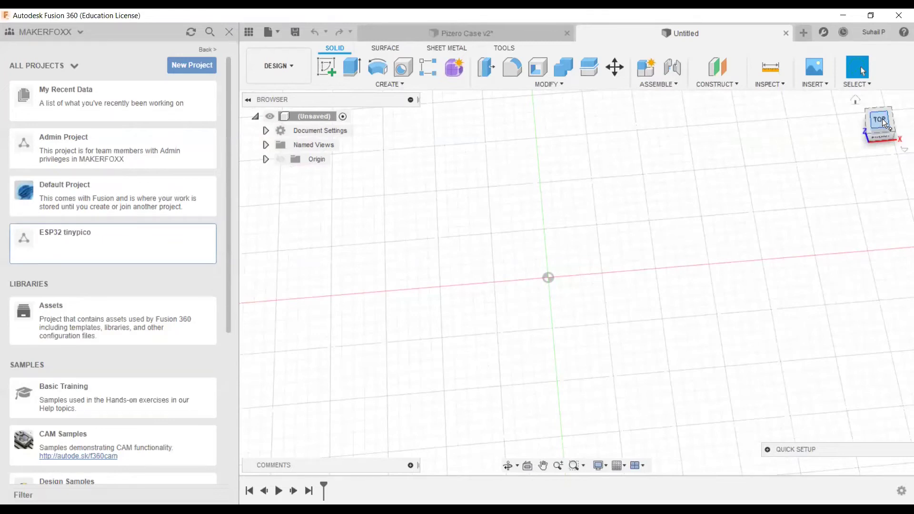
{"action": "left_click", "coordinate": [882, 123]}
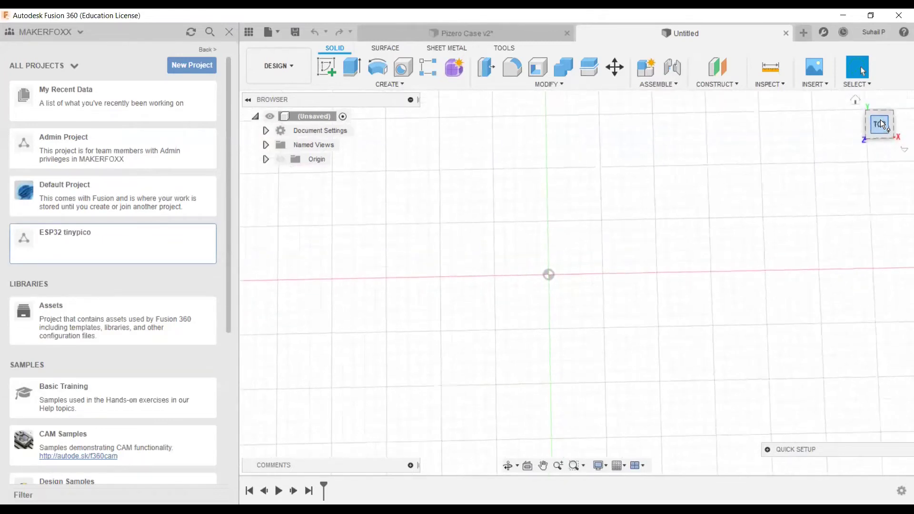
{"action": "scroll", "coordinate": [501, 347], "scroll_direction": "down", "scroll_amount": 2}
{"action": "scroll", "coordinate": [494, 362], "scroll_direction": "up", "scroll_amount": 4}
{"action": "scroll", "coordinate": [496, 359], "scroll_direction": "down", "scroll_amount": 7}
{"action": "scroll", "coordinate": [498, 354], "scroll_direction": "down", "scroll_amount": 2}
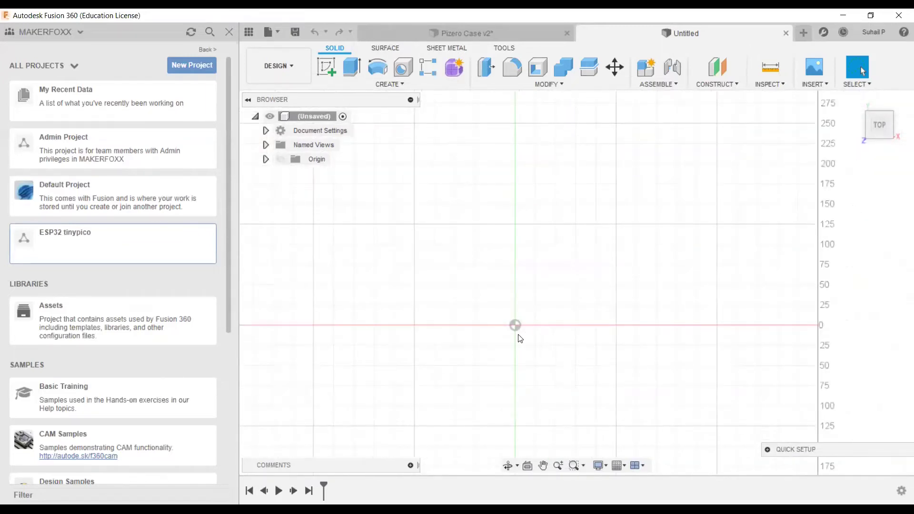
{"action": "scroll", "coordinate": [522, 330], "scroll_direction": "up", "scroll_amount": 3}
{"action": "scroll", "coordinate": [524, 336], "scroll_direction": "down", "scroll_amount": 3}
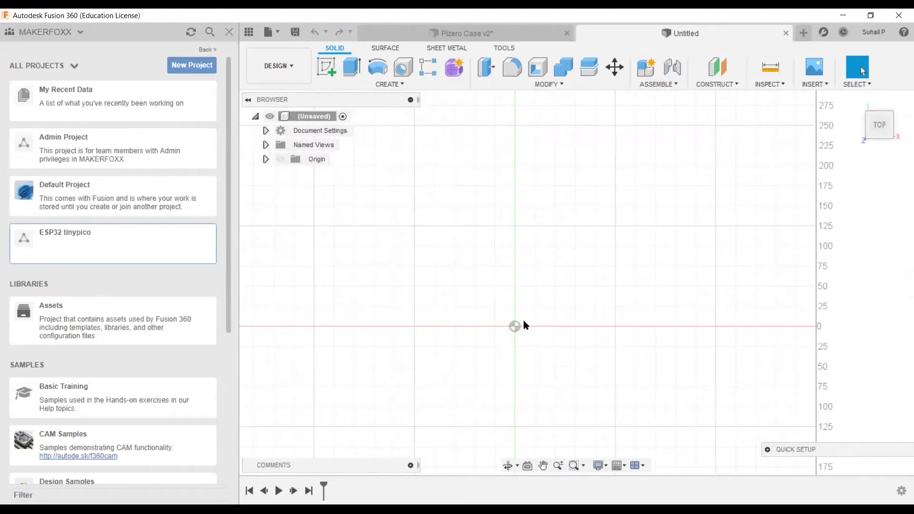
- Create a new sketch on the horizontal XY origin plane
{"action": "left_click", "coordinate": [326, 68]}
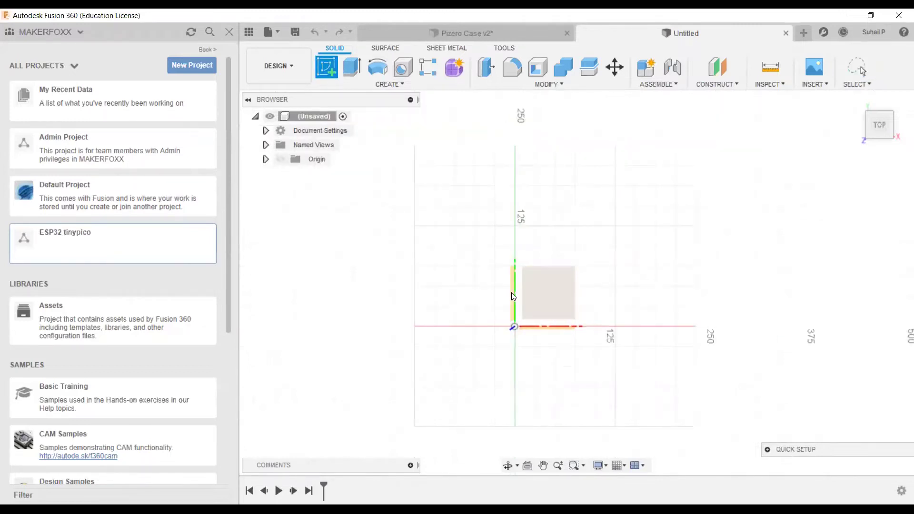
{"action": "mouse_move", "coordinate": [530, 328]}
{"action": "middle_mouse_down", "text": "shift"}
{"action": "mouse_move", "coordinate": [585, 363]}
{"action": "mouse_move", "coordinate": [560, 304]}
{"action": "mouse_move", "coordinate": [531, 310]}
{"action": "middle_mouse_up", "text": "shift"}
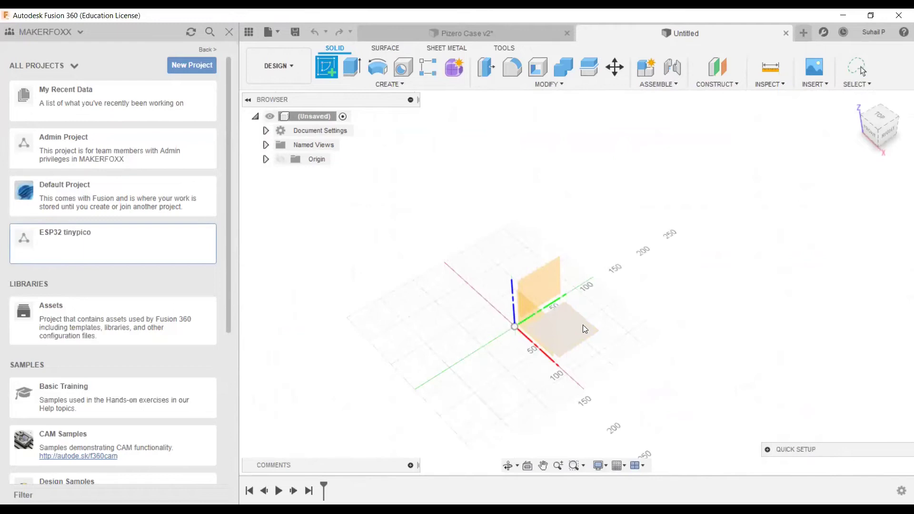
{"action": "left_click", "coordinate": [566, 321]}
{"action": "left_click", "coordinate": [577, 358]}
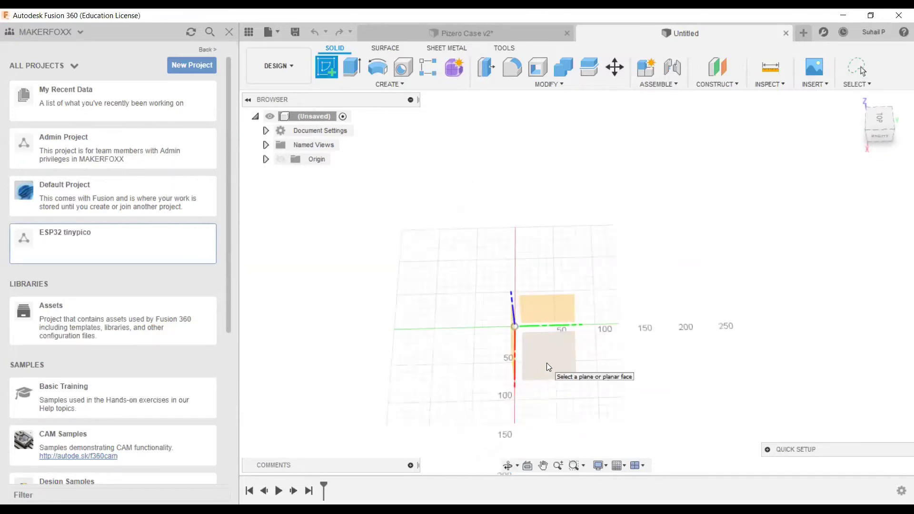
{"action": "left_click", "coordinate": [548, 364]}
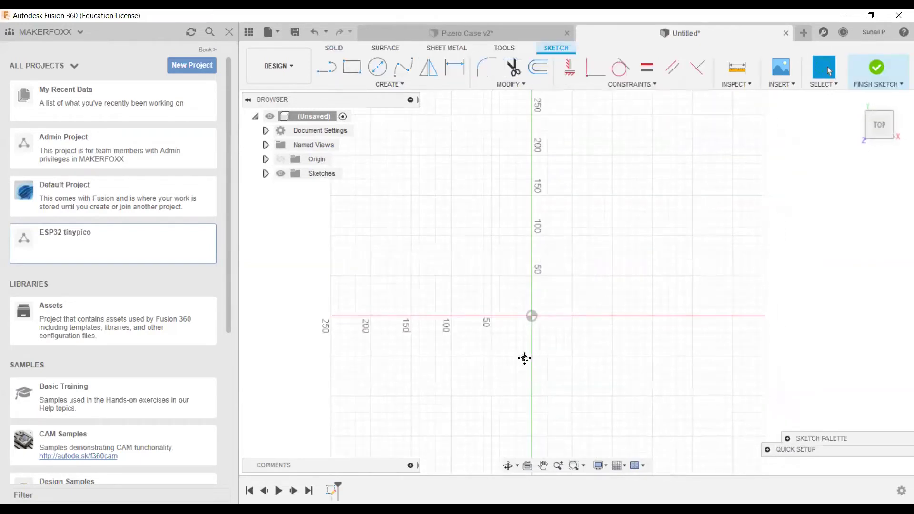
- Sketch a two-point rectangle 65 mm wide and 30 mm high, extending right and down from the origin
{"action": "middle_click_drag", "start_coordinate": [524, 358], "coordinate": [517, 367]}
{"action": "middle_click_drag", "start_coordinate": [887, 122], "coordinate": [858, 165]}
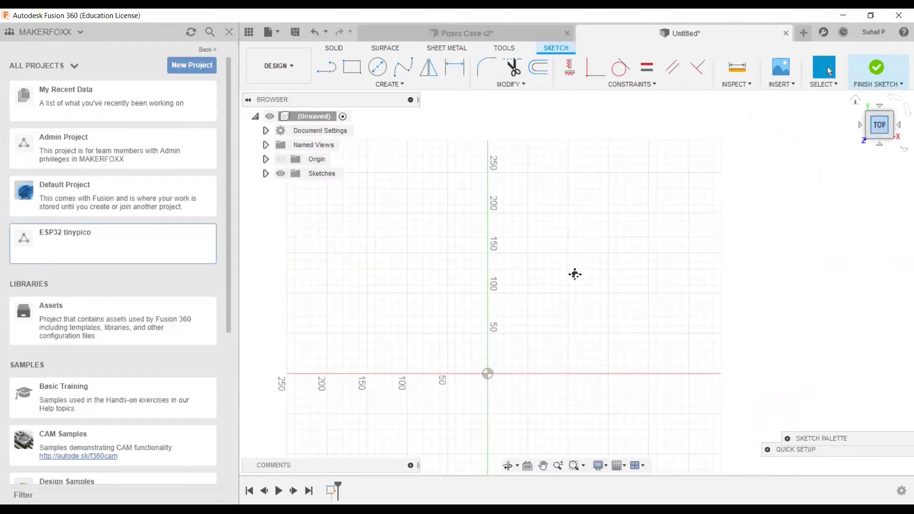
{"action": "middle_click_drag", "start_coordinate": [576, 269], "coordinate": [568, 284]}
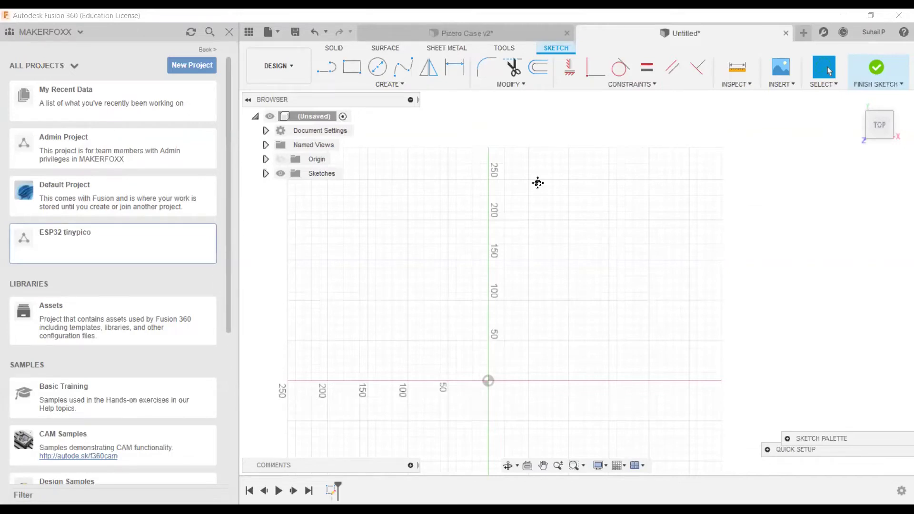
{"action": "scroll", "coordinate": [537, 182], "scroll_direction": "down", "scroll_amount": 3}
{"action": "mouse_move", "coordinate": [536, 182]}
{"action": "middle_mouse_down"}
{"action": "mouse_move", "coordinate": [485, 243]}
{"action": "mouse_move", "coordinate": [482, 267]}
{"action": "middle_mouse_up"}
{"action": "scroll", "coordinate": [482, 268], "scroll_direction": "up", "scroll_amount": 3}
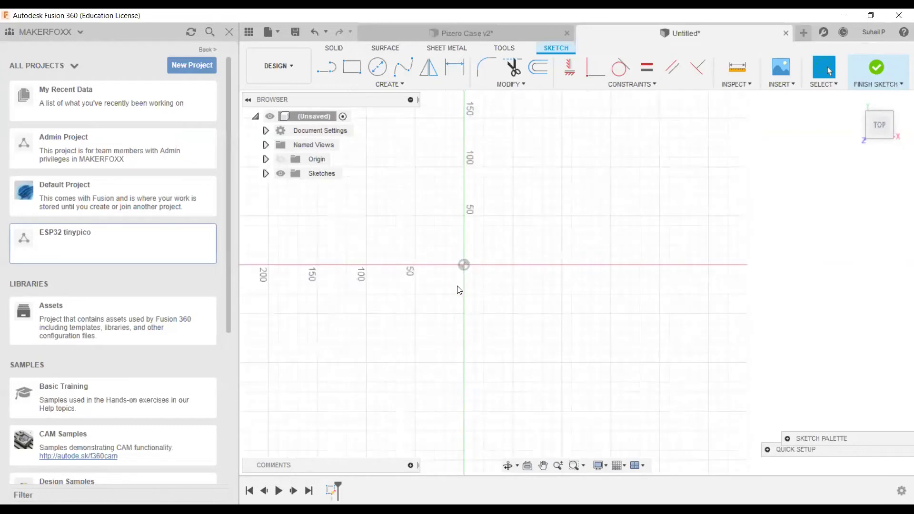
{"action": "left_click", "coordinate": [354, 70]}
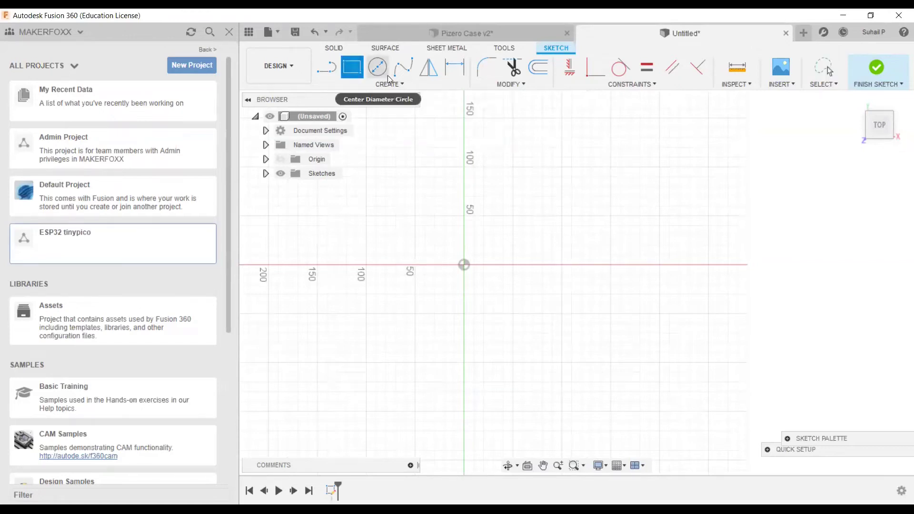
{"action": "left_click", "coordinate": [464, 265]}
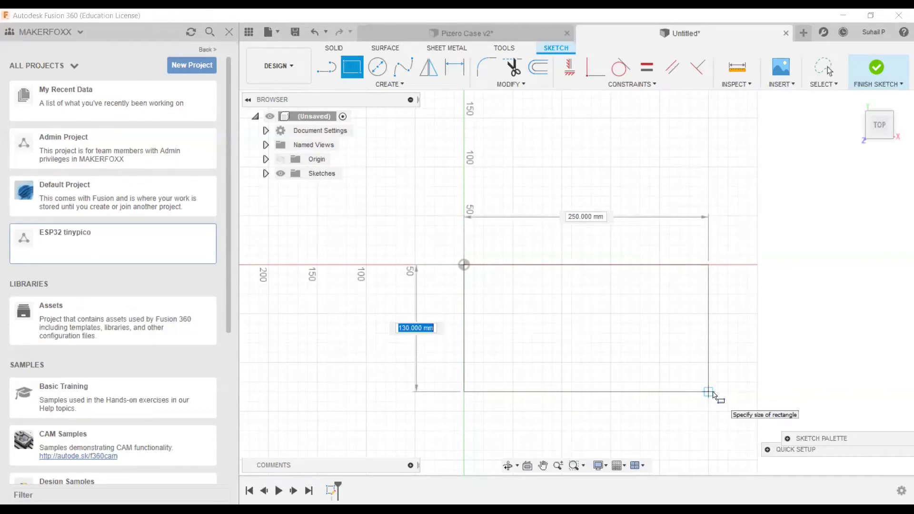
{"action": "type", "text": "30"}
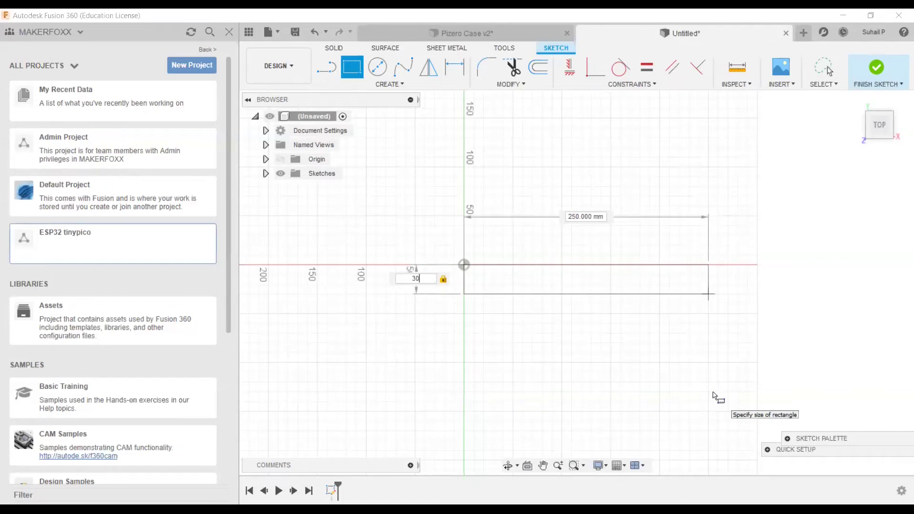
{"action": "key", "text": "Tab"}
{"action": "type", "text": "65"}
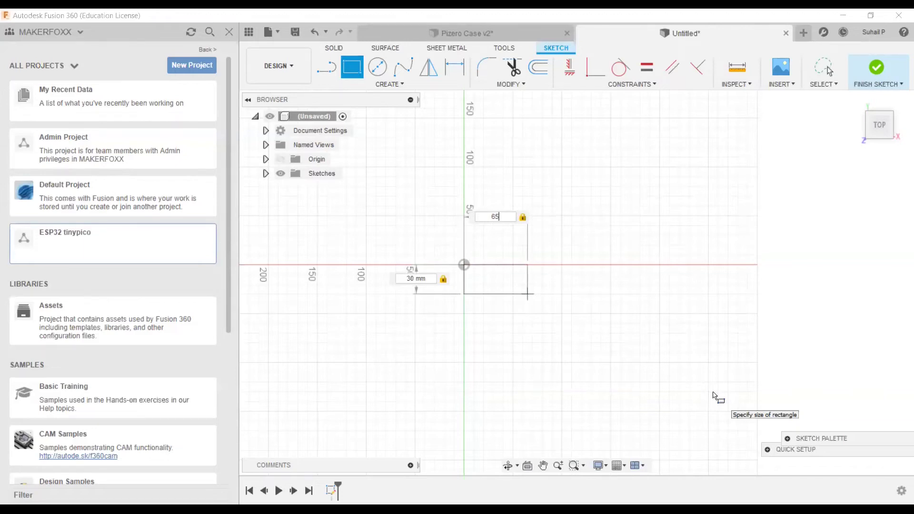
{"action": "key", "text": "Return"}
- Fillet the rectangle's upper-right corner with a 3 mm radius
{"action": "scroll", "coordinate": [447, 267], "scroll_direction": "up", "scroll_amount": 3}
{"action": "scroll", "coordinate": [447, 266], "scroll_direction": "up", "scroll_amount": 3}
{"action": "scroll", "coordinate": [612, 238], "scroll_direction": "up", "scroll_amount": 1}
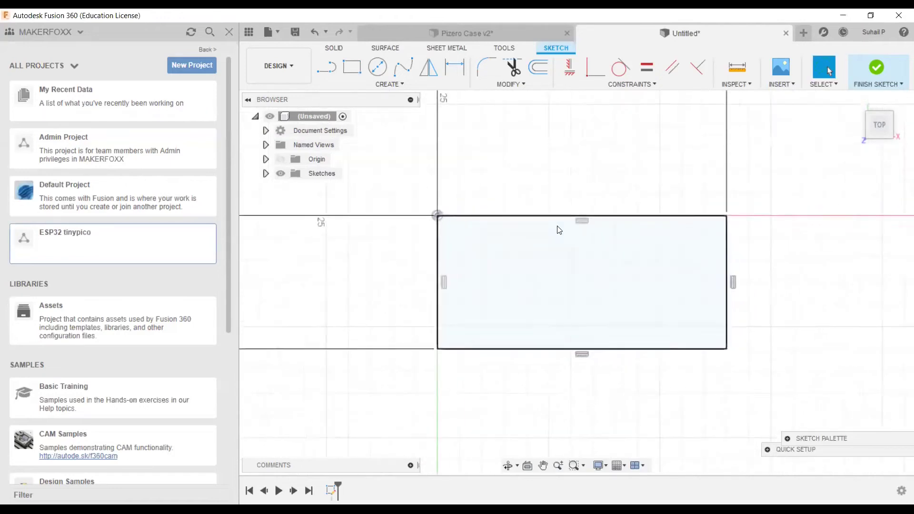
{"action": "mouse_move", "coordinate": [533, 251]}
{"action": "middle_mouse_down"}
{"action": "mouse_move", "coordinate": [506, 275]}
{"action": "mouse_move", "coordinate": [493, 238]}
{"action": "middle_mouse_up"}
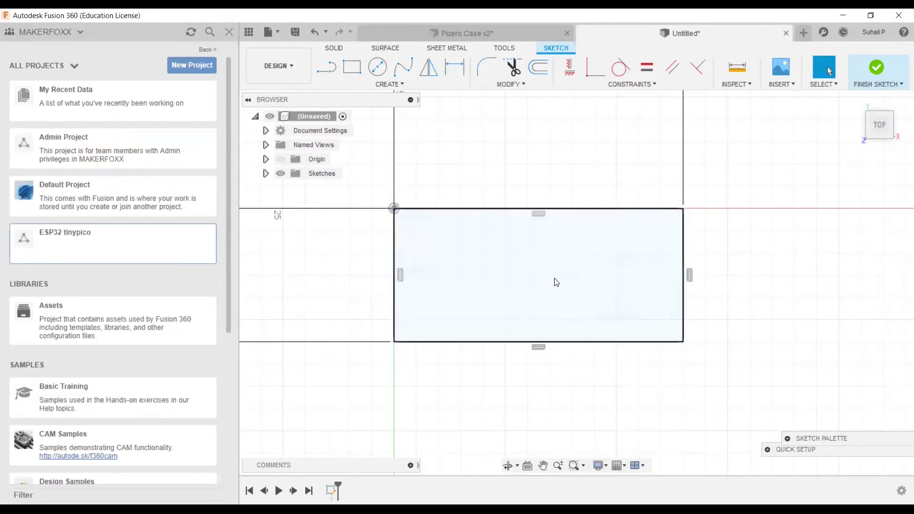
{"action": "middle_click_drag", "start_coordinate": [553, 282], "coordinate": [538, 322]}
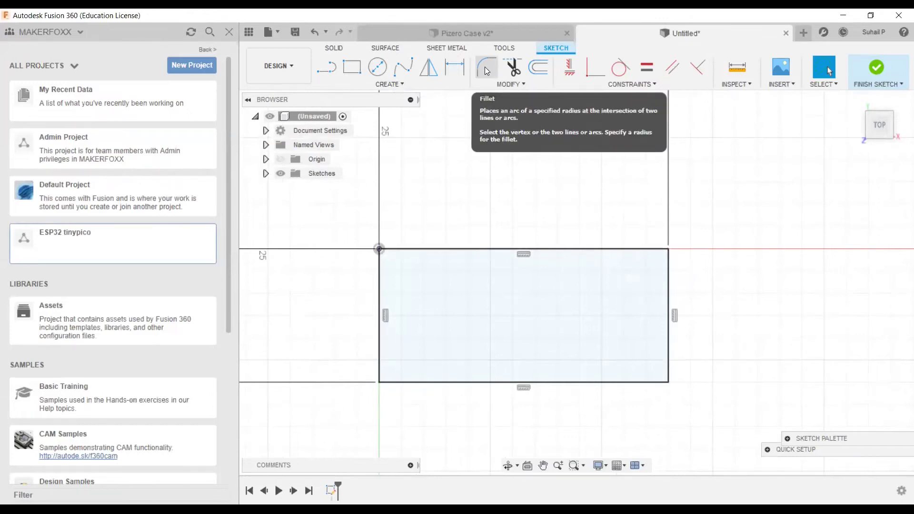
{"action": "left_click", "coordinate": [485, 67]}
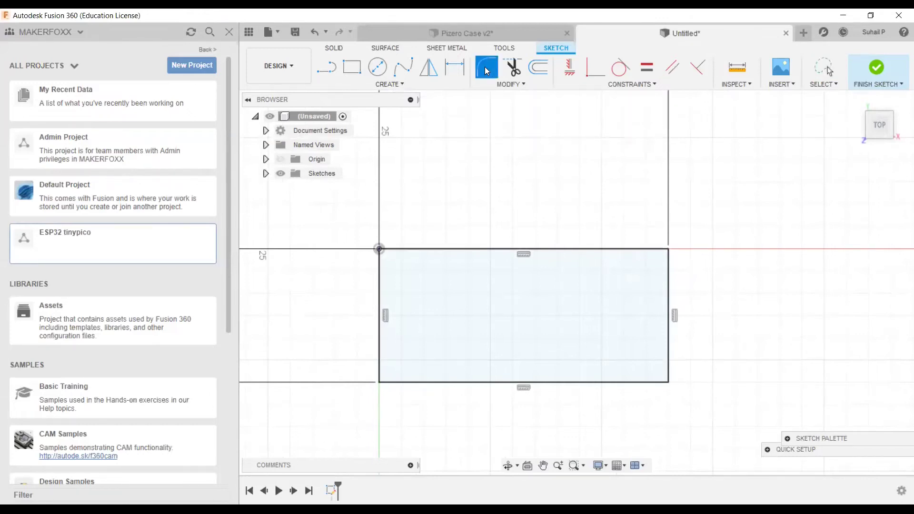
{"action": "left_click", "coordinate": [668, 249]}
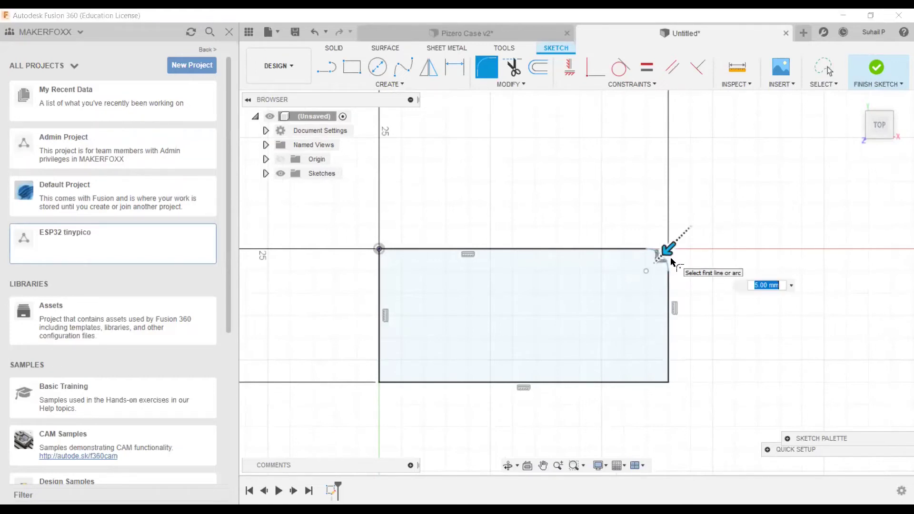
{"action": "type", "text": "3"}
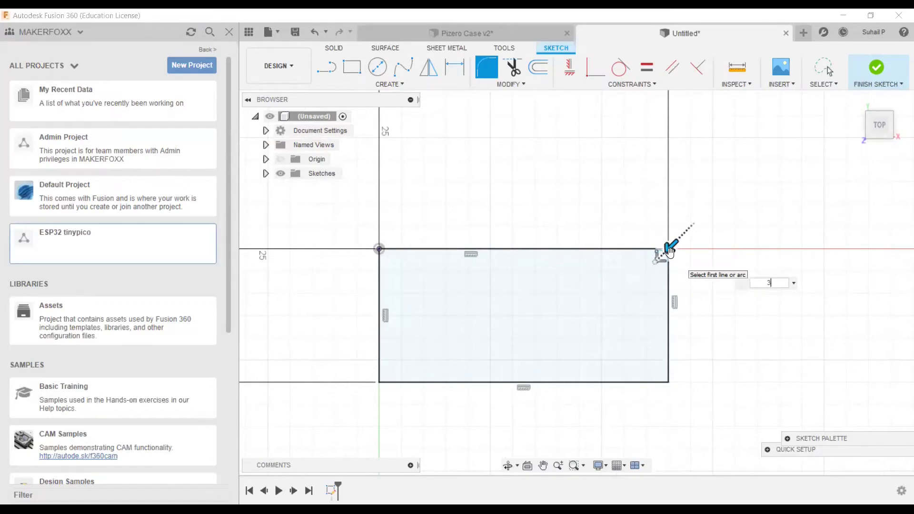
{"action": "key", "text": "Return"}
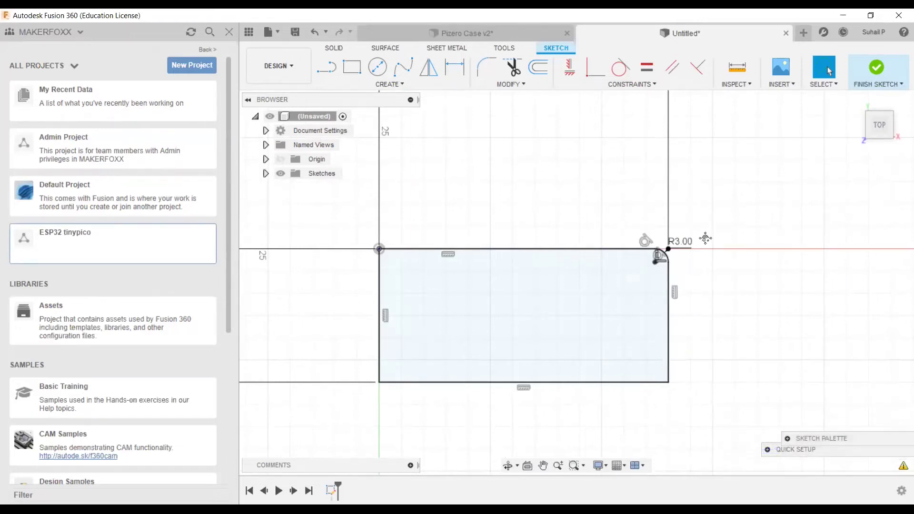
- Fillet the rectangle's lower-right, lower-left and upper-left corners with a 3 mm radius
{"action": "middle_click_drag", "start_coordinate": [706, 236], "coordinate": [737, 136]}
{"action": "left_click", "coordinate": [487, 70]}
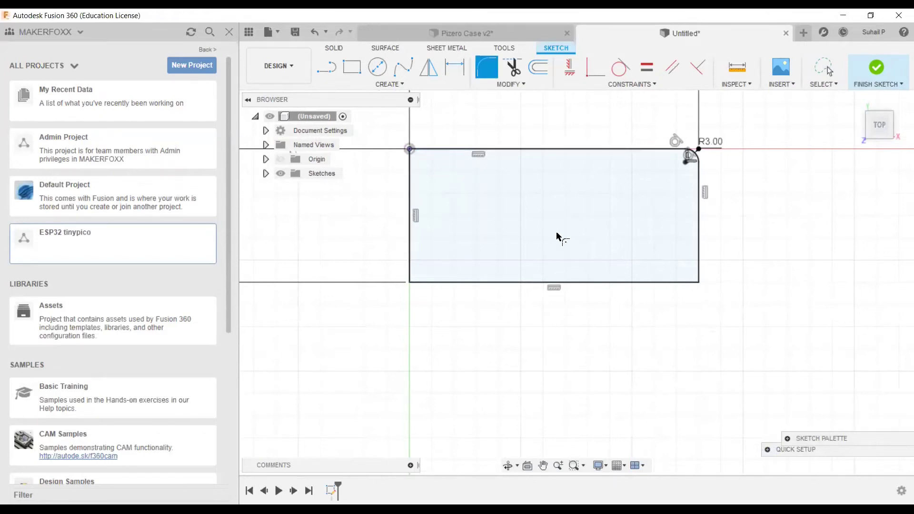
{"action": "left_click", "coordinate": [696, 282]}
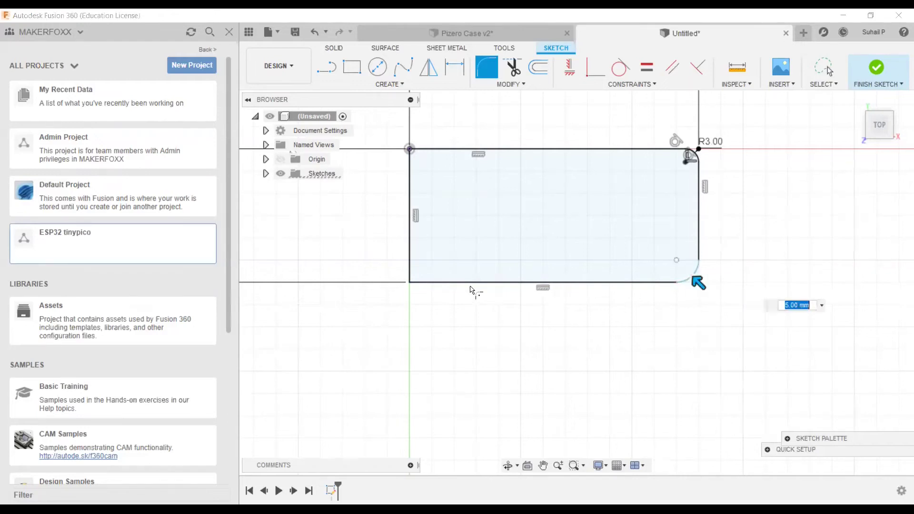
{"action": "left_click", "coordinate": [410, 283]}
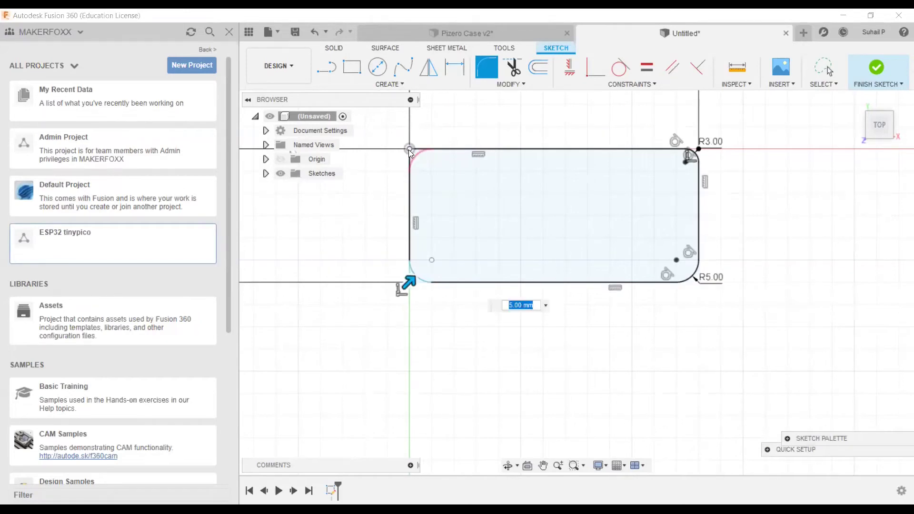
{"action": "left_click", "coordinate": [411, 151]}
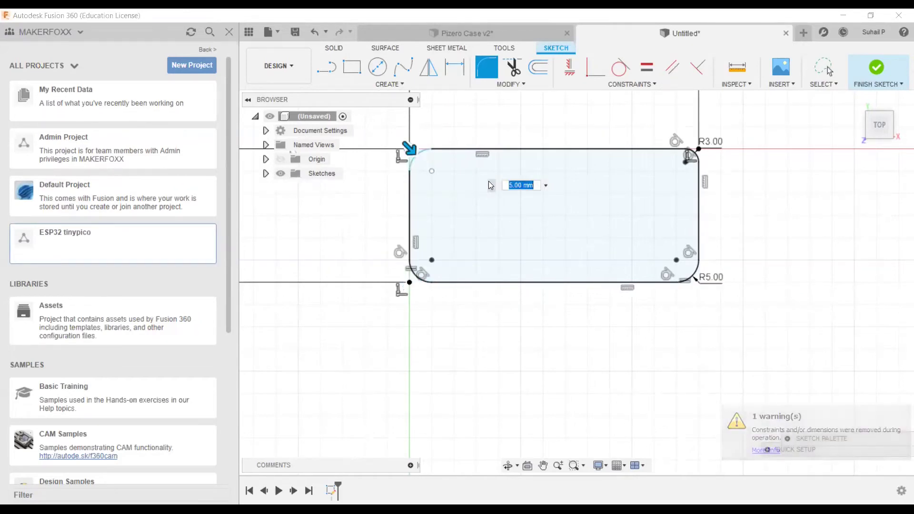
{"action": "key", "text": "BackSpace"}
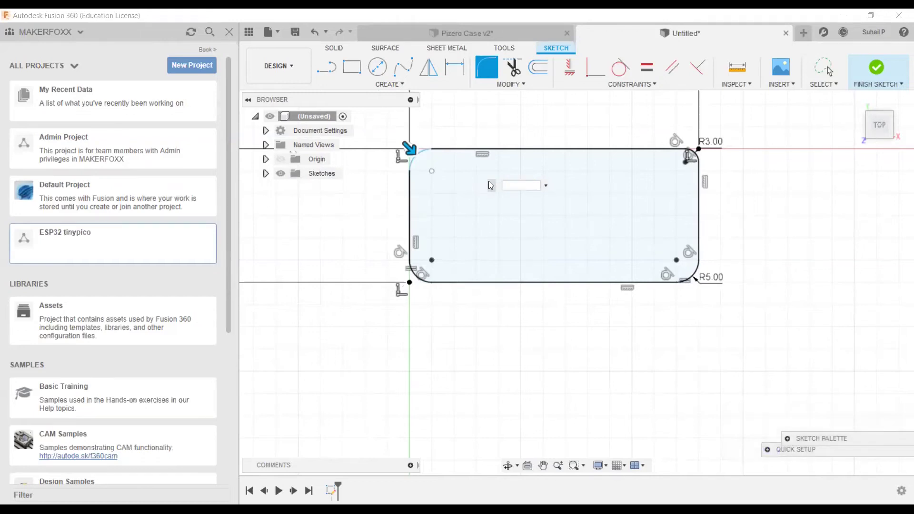
{"action": "type", "text": "3"}
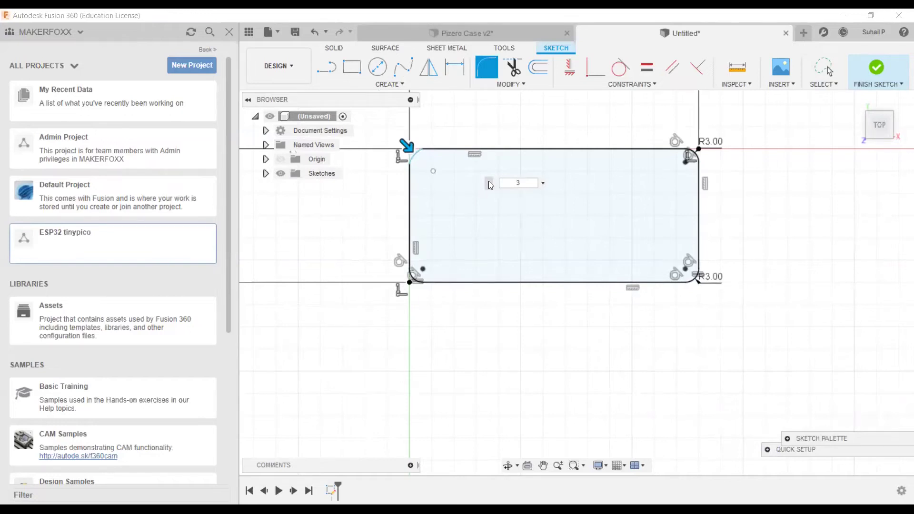
{"action": "key", "text": "Return"}
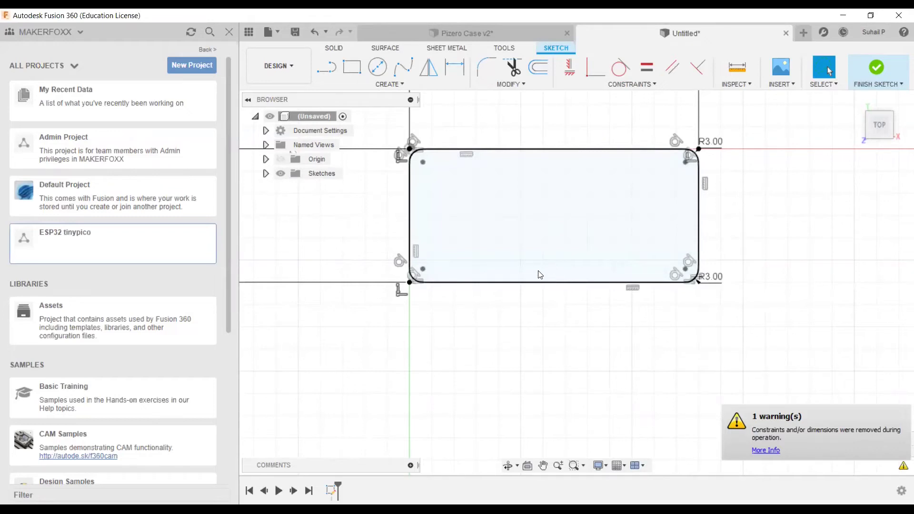
- Try different units, including centimetres and inches, in the upper-right fillet's radius dimension, then keep it at 3 mm
{"action": "middle_click_drag", "start_coordinate": [542, 263], "coordinate": [526, 292]}
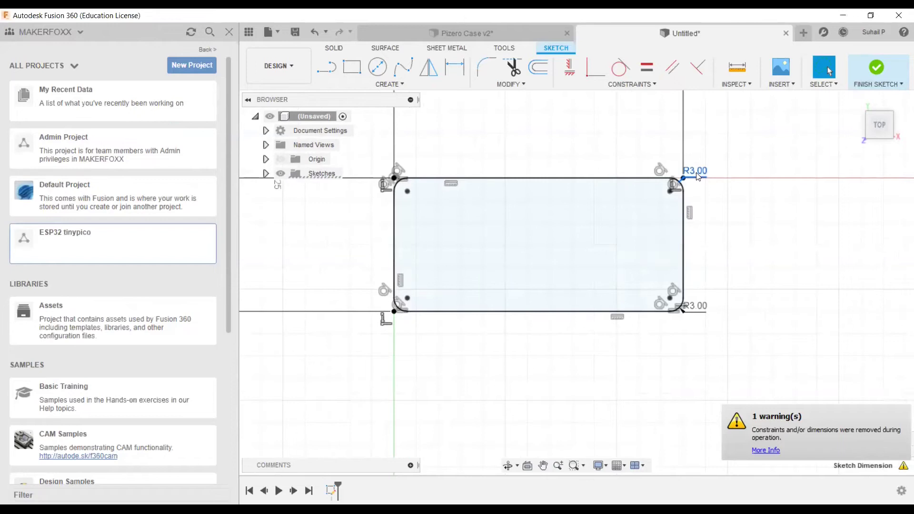
{"action": "double_click", "coordinate": [696, 175]}
{"action": "type", "text": "3 cm"}
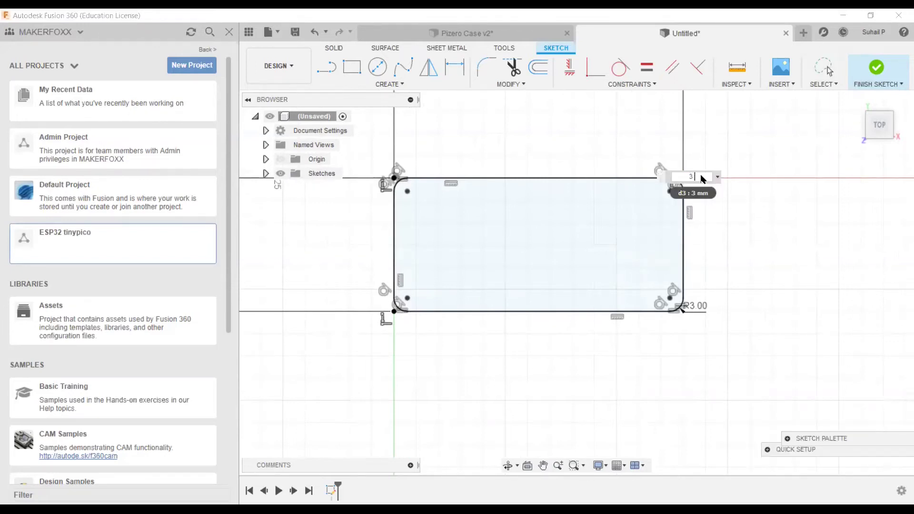
{"action": "key", "text": "BackSpace"}
{"action": "key", "text": "BackSpace"}
{"action": "key", "text": "BackSpace"}
{"action": "type", "text": "m"}
{"action": "key", "text": "BackSpace"}
{"action": "type", "text": "cm"}
{"action": "key", "text": "BackSpace"}
{"action": "key", "text": "BackSpace"}
{"action": "type", "text": "in"}
{"action": "key", "text": "BackSpace"}
{"action": "key", "text": "BackSpace"}
{"action": "key", "text": "Return"}
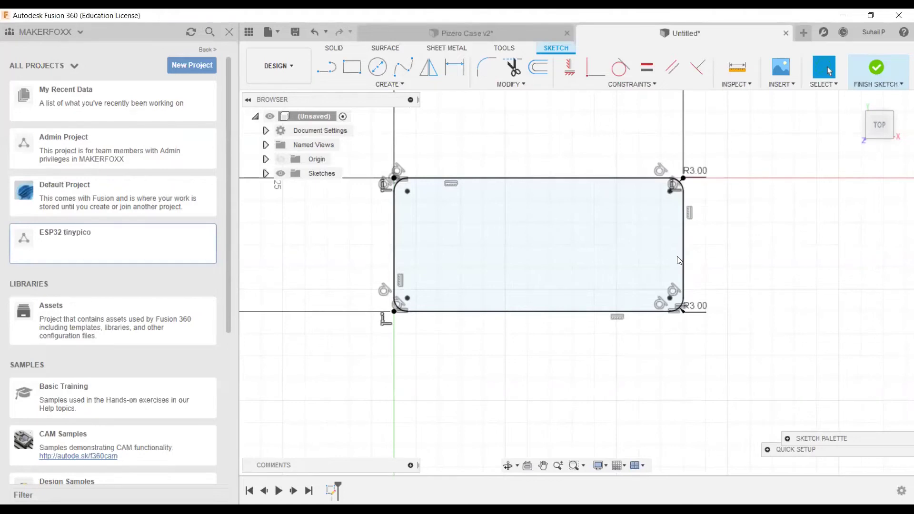
{"action": "scroll", "coordinate": [682, 257], "scroll_direction": "up", "scroll_amount": 2}
{"action": "left_click", "coordinate": [225, 509]}
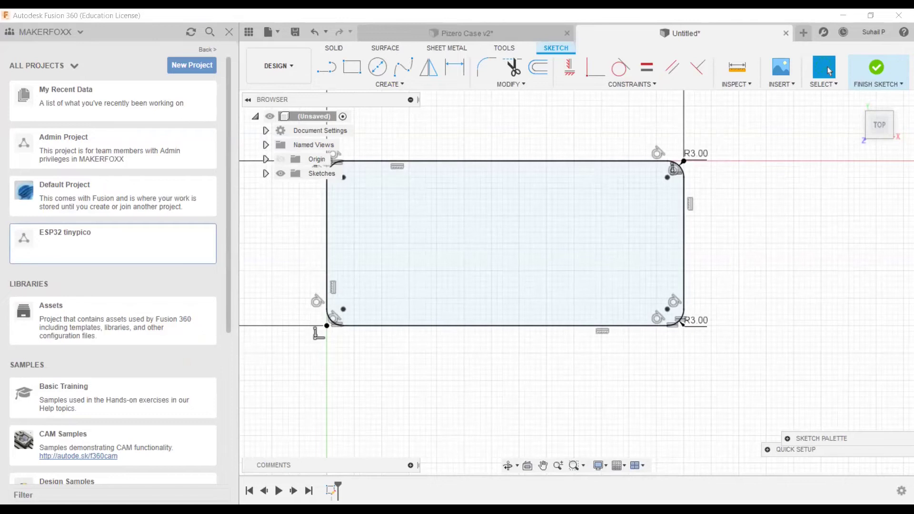
{"action": "scroll", "coordinate": [431, 412], "scroll_direction": "down", "scroll_amount": 3}
- Draw a 3.5 mm horizontal line inward from the rectangle's left edge, just above the lower-left fillet
{"action": "scroll", "coordinate": [459, 362], "scroll_direction": "up", "scroll_amount": 8}
{"action": "middle_click_drag", "start_coordinate": [358, 347], "coordinate": [659, 351]}
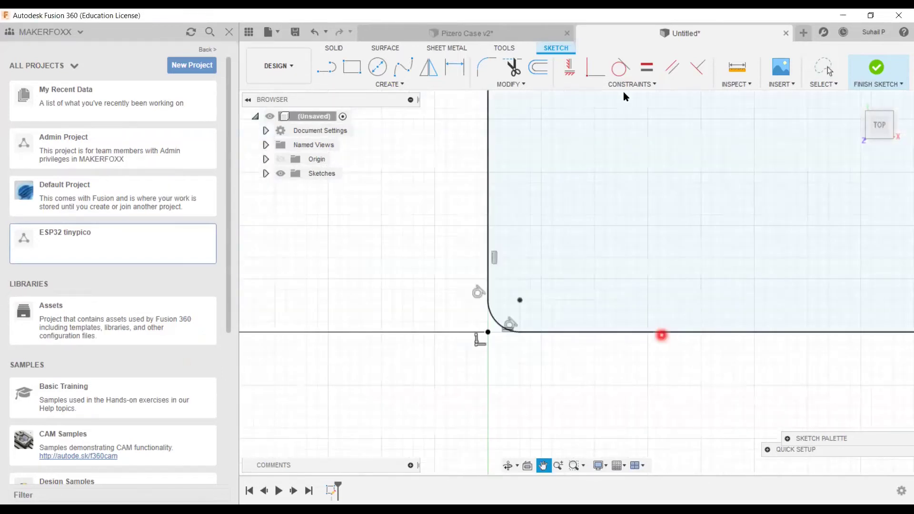
{"action": "key", "text": "Escape"}
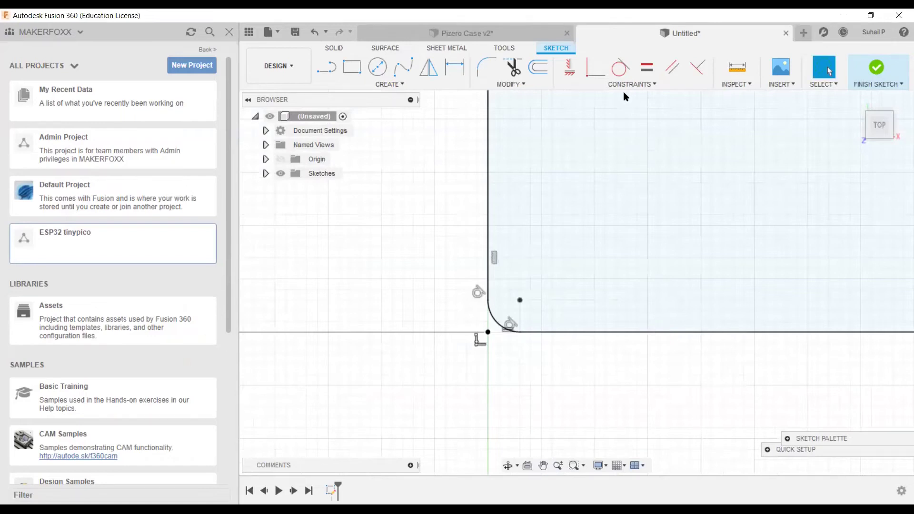
{"action": "left_click", "coordinate": [380, 71]}
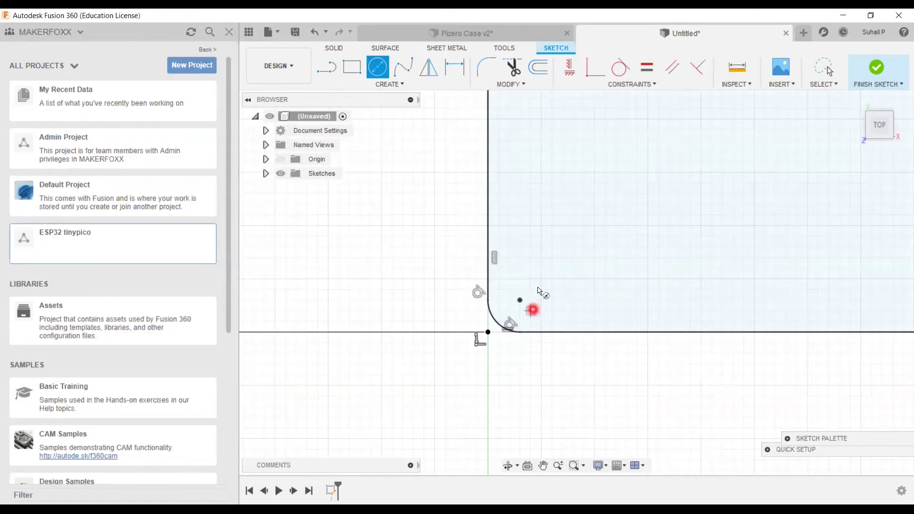
{"action": "left_click", "coordinate": [376, 71]}
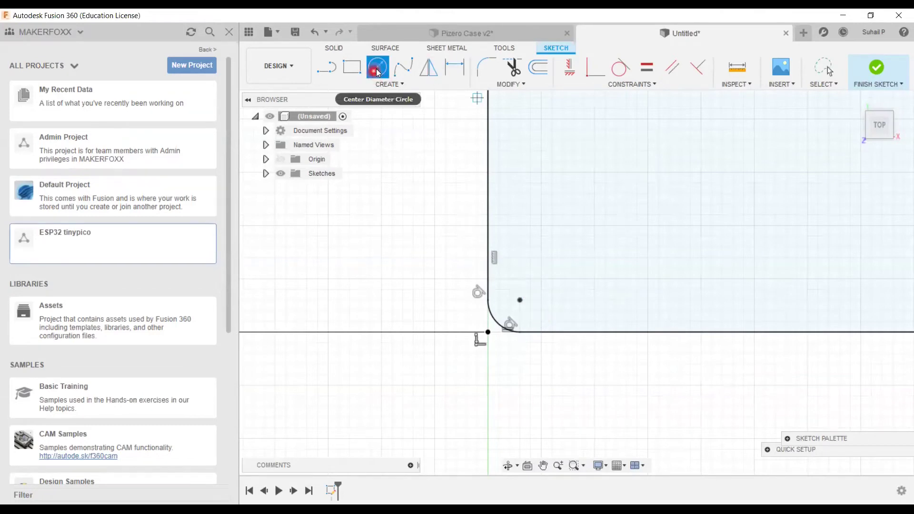
{"action": "left_click", "coordinate": [329, 73]}
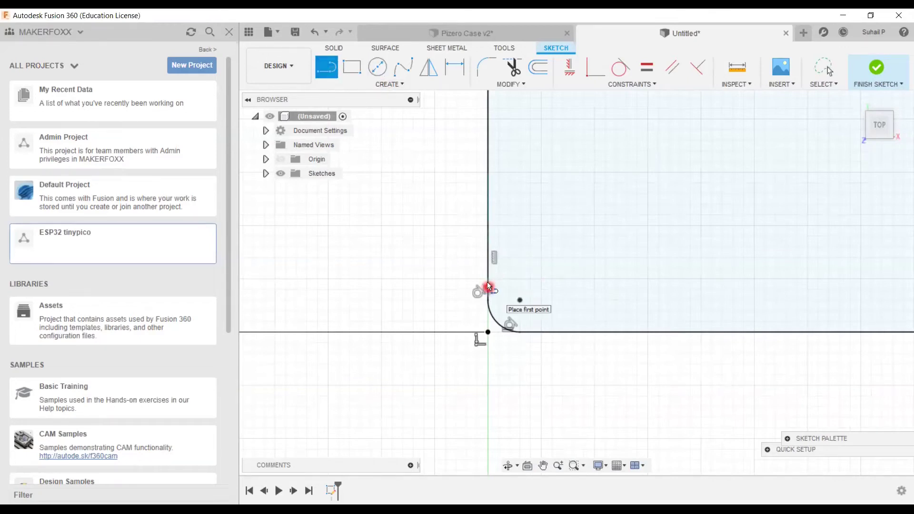
{"action": "left_click", "coordinate": [328, 70]}
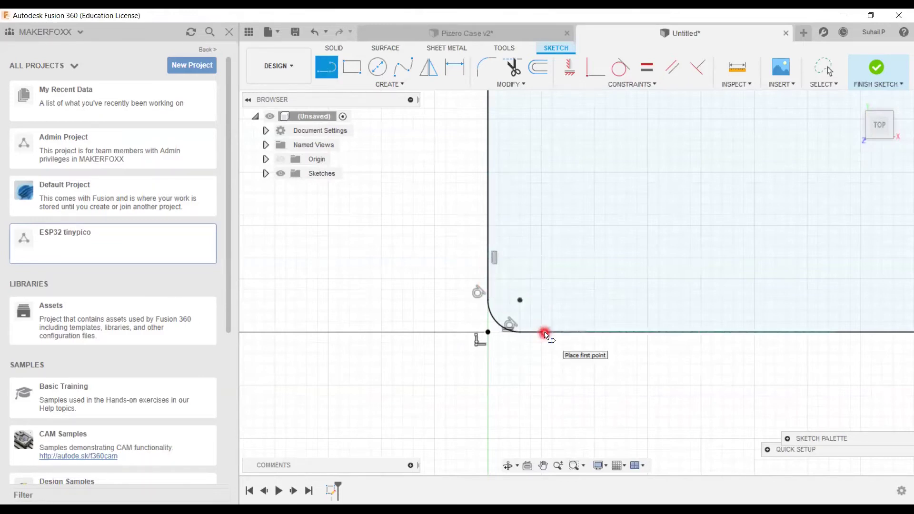
{"action": "left_click", "coordinate": [488, 279]}
{"action": "type", "text": "3.5"}
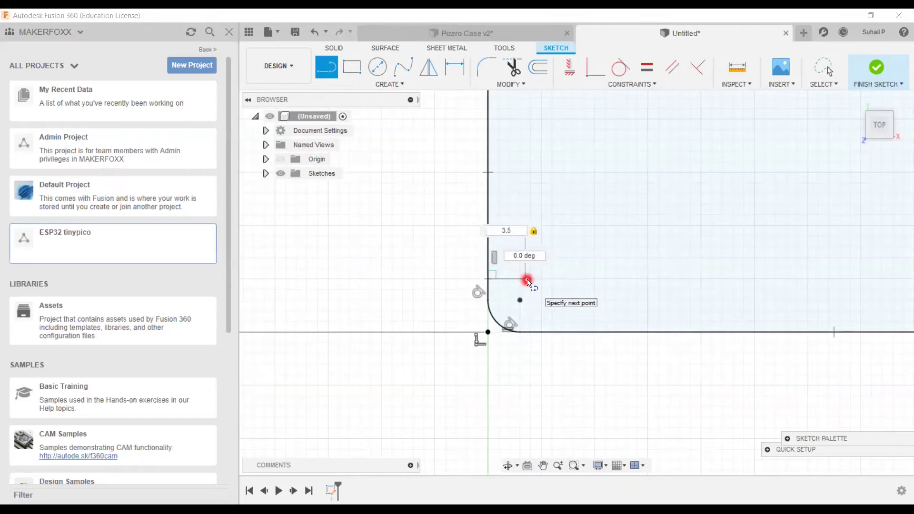
{"action": "key", "text": "Return"}
{"action": "key", "text": "Escape"}
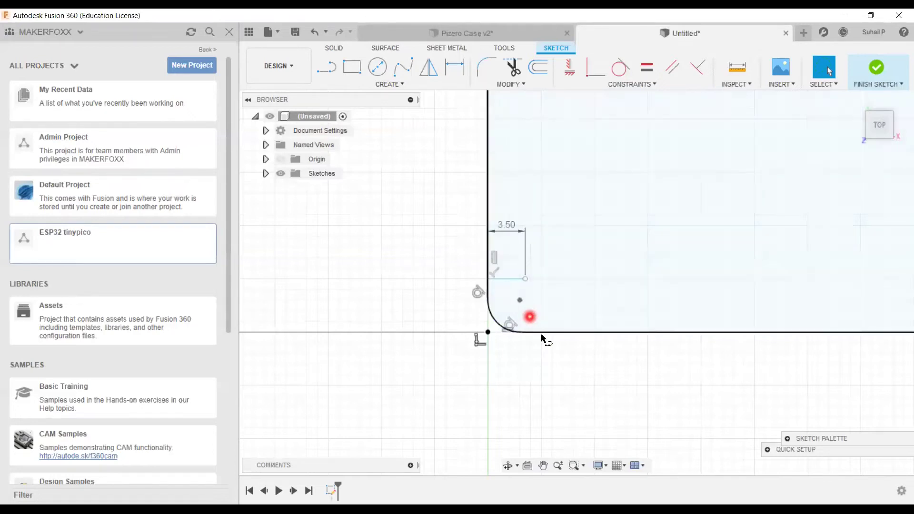
- Draw a 3.5 mm vertical line upward from the rectangle's bottom edge, beside the lower-left fillet
{"action": "key", "text": "l"}
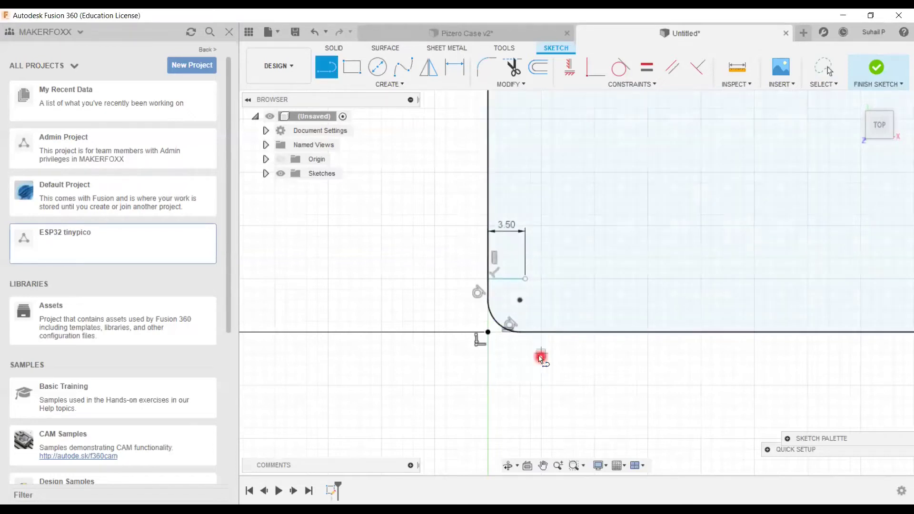
{"action": "left_click", "coordinate": [527, 331]}
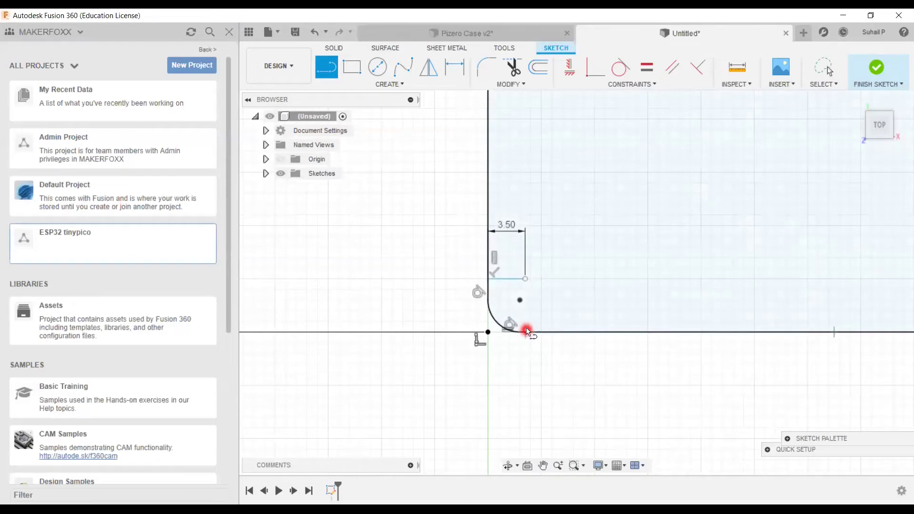
{"action": "type", "text": "3.5"}
{"action": "key", "text": "Tab"}
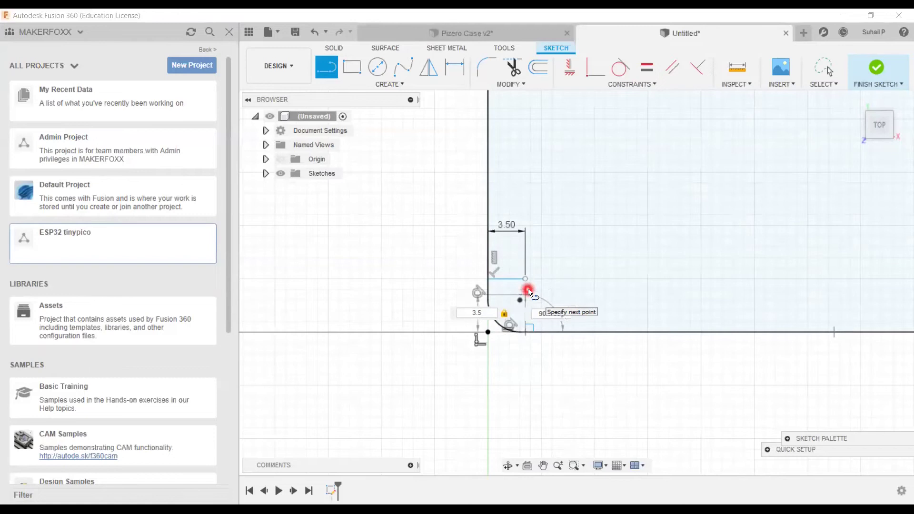
{"action": "key", "text": "Return"}
{"action": "key", "text": "Escape"}
- Move the 3.5 mm horizontal line down until its free end meets the upper end of the vertical line
{"action": "scroll", "coordinate": [548, 259], "scroll_direction": "up", "scroll_amount": 5}
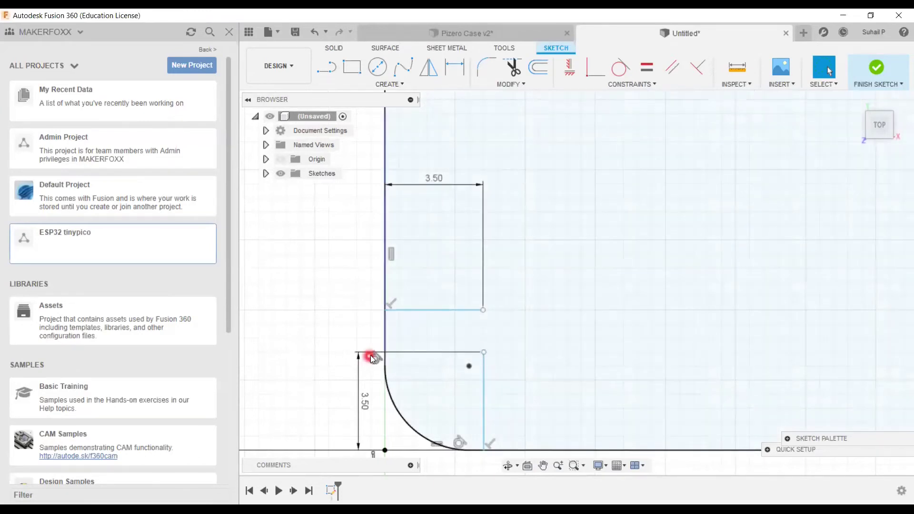
{"action": "left_click", "coordinate": [453, 311]}
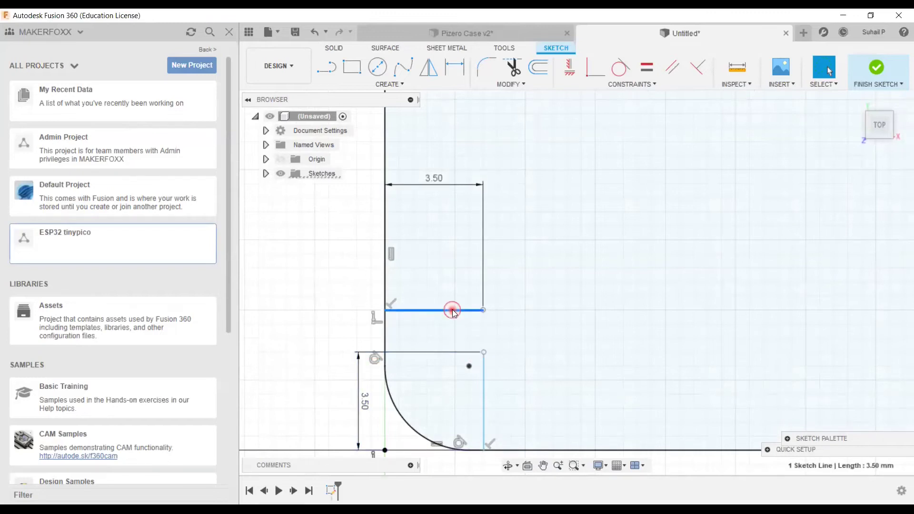
{"action": "left_click_drag", "start_coordinate": [454, 335], "coordinate": [454, 349]}
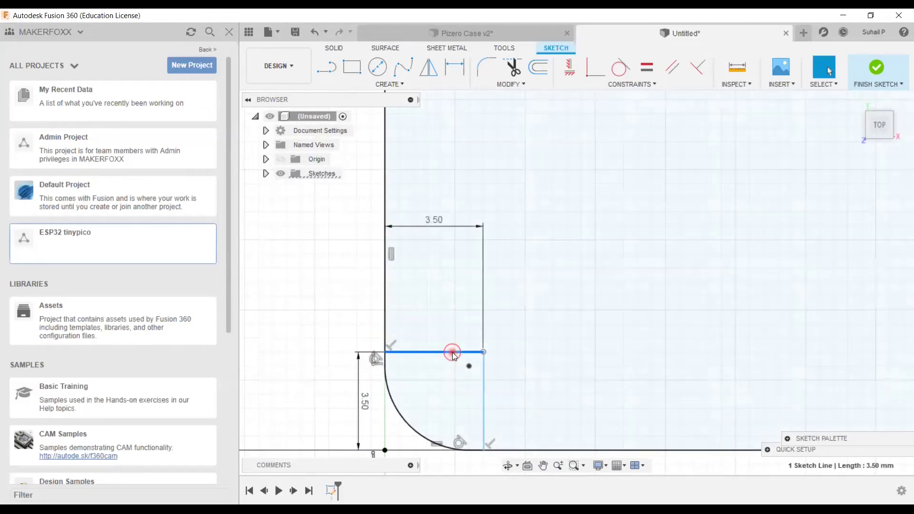
{"action": "mouse_move", "coordinate": [452, 353]}
{"action": "left_mouse_down"}
{"action": "mouse_move", "coordinate": [470, 230]}
{"action": "mouse_move", "coordinate": [471, 352]}
{"action": "left_mouse_up"}
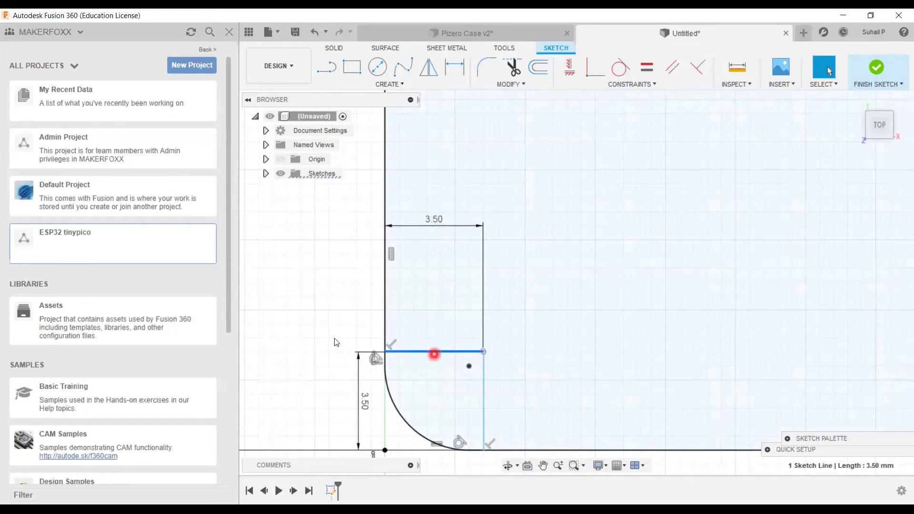
- Convert the horizontal and vertical 3.5 mm lines at the lower-left corner to construction geometry
{"action": "scroll", "coordinate": [321, 323], "scroll_direction": "up", "scroll_amount": 2}
{"action": "scroll", "coordinate": [353, 328], "scroll_direction": "down", "scroll_amount": 2}
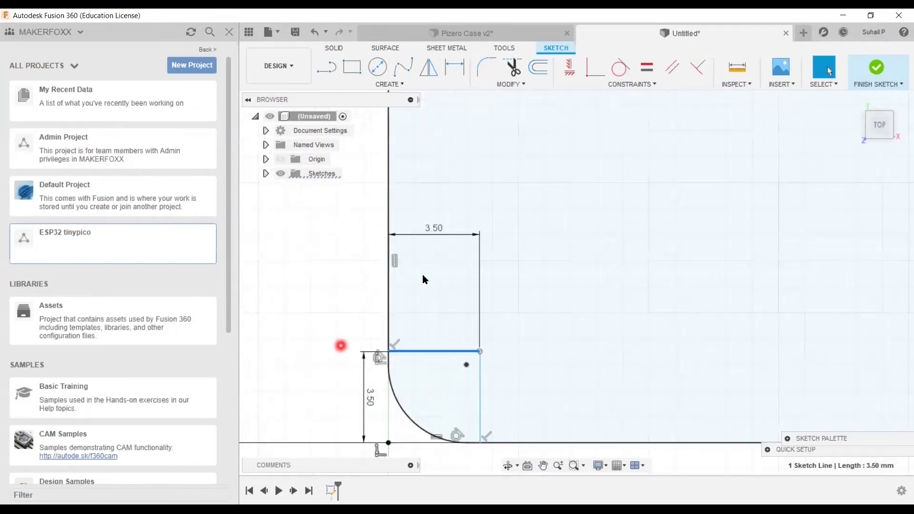
{"action": "middle_click_drag", "start_coordinate": [341, 346], "coordinate": [365, 259]}
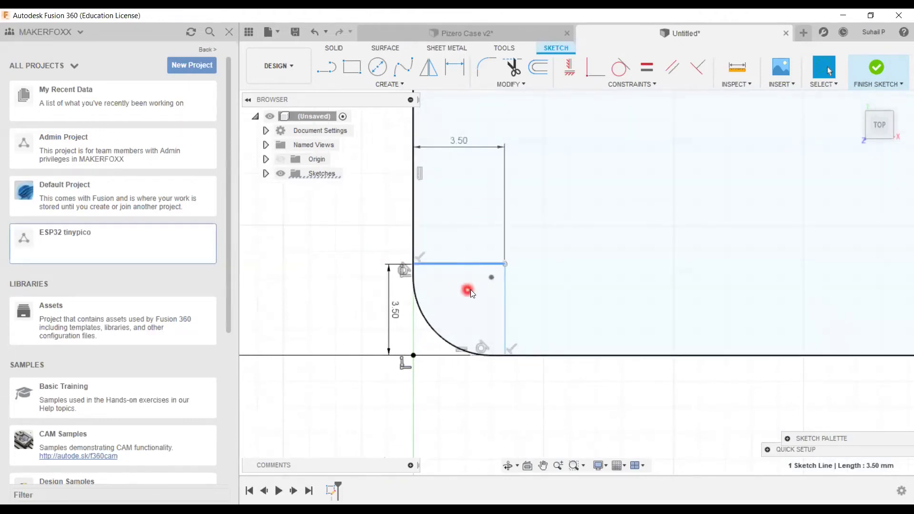
{"action": "left_click", "coordinate": [505, 301], "text": "shift"}
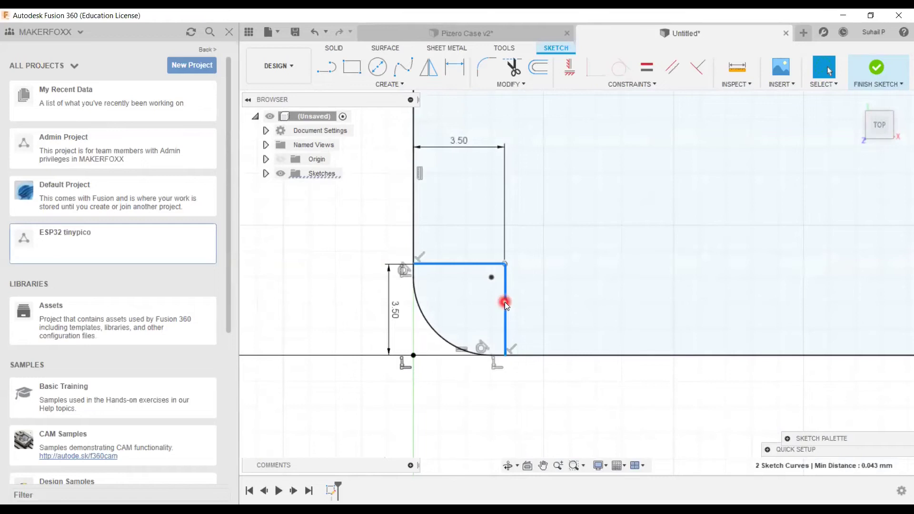
{"action": "left_click", "coordinate": [627, 87]}
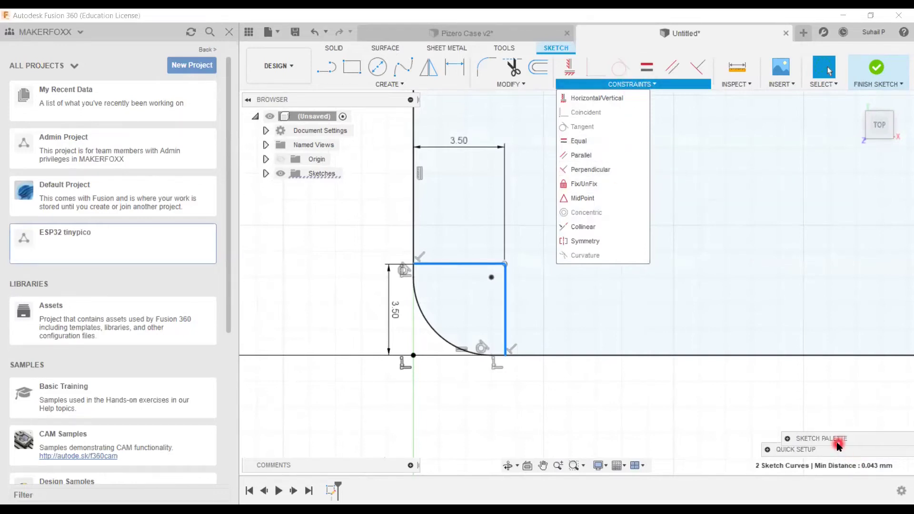
{"action": "left_click_drag", "start_coordinate": [839, 446], "coordinate": [772, 172]}
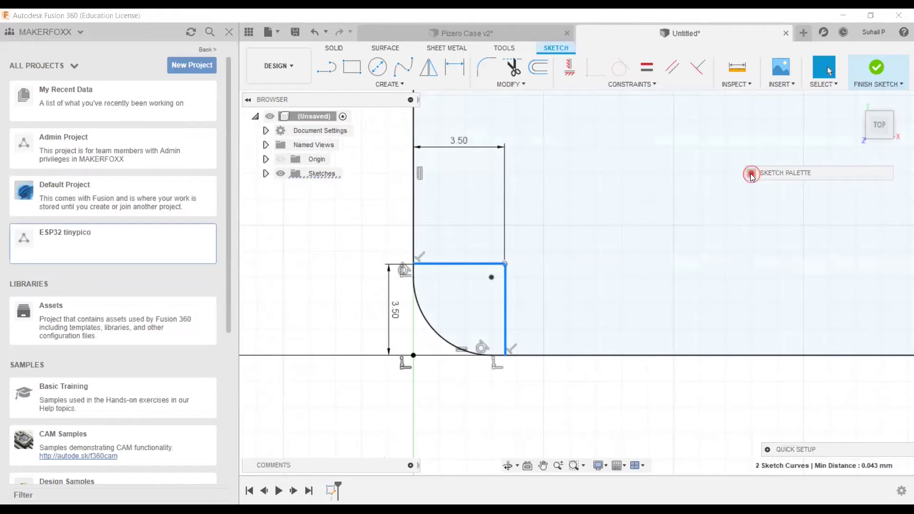
{"action": "left_click", "coordinate": [752, 173]}
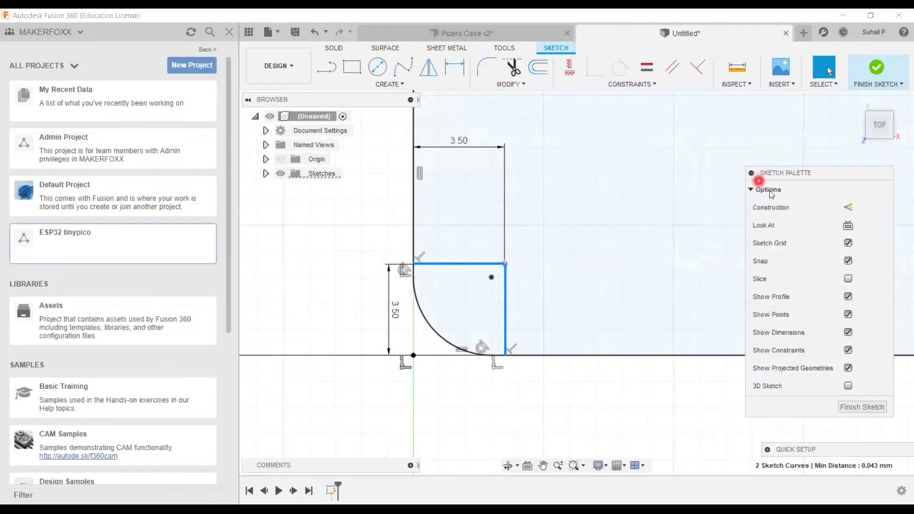
{"action": "left_click", "coordinate": [849, 208]}
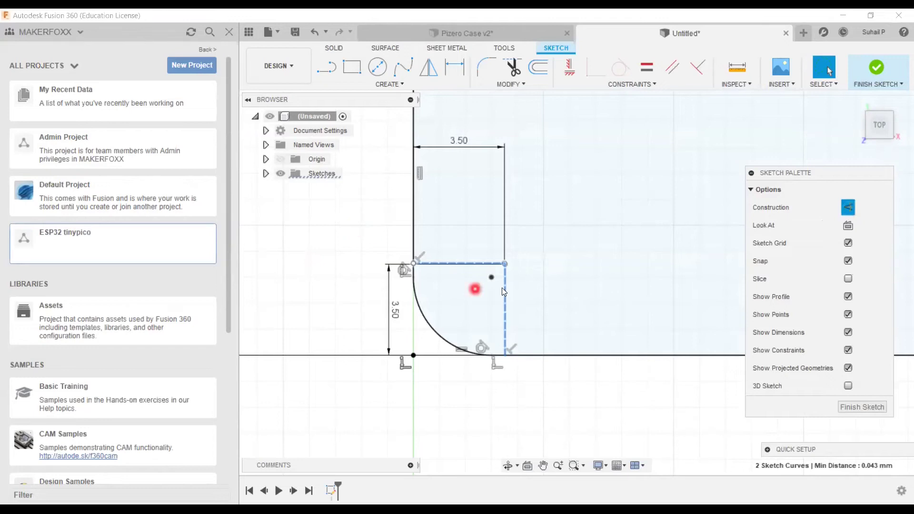
{"action": "scroll", "coordinate": [497, 356], "scroll_direction": "up", "scroll_amount": 3}
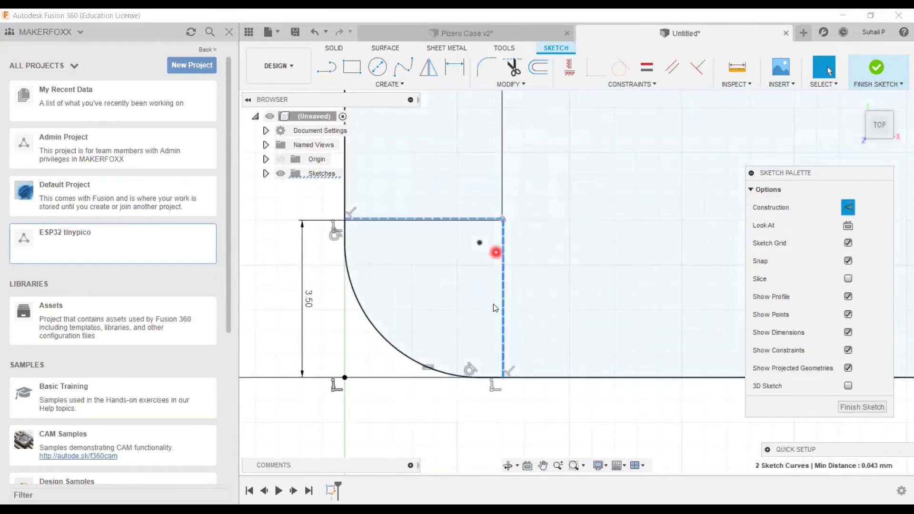
{"action": "scroll", "coordinate": [501, 301], "scroll_direction": "down", "scroll_amount": 2}
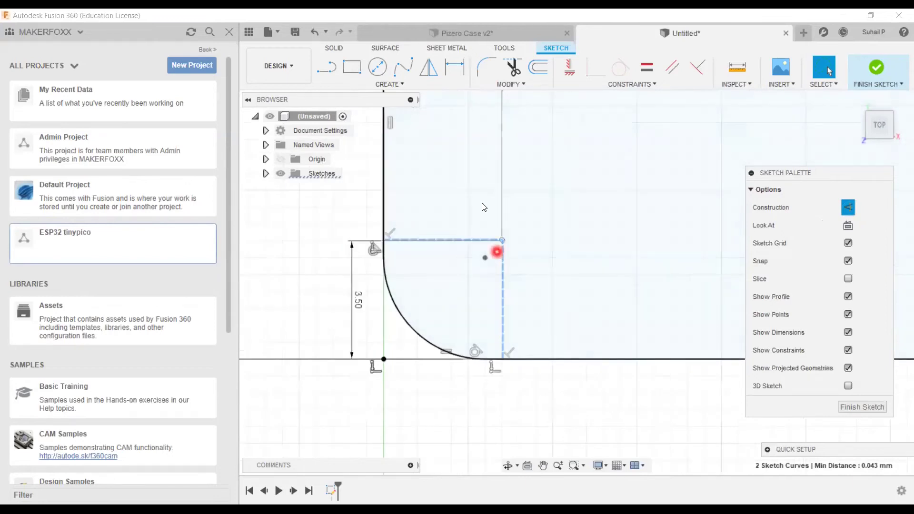
- Draw a 2.75 mm diameter circle centred where the two 3.5 mm construction lines meet at the lower-left corner
{"action": "left_click", "coordinate": [383, 70]}
{"action": "left_click", "coordinate": [502, 242]}
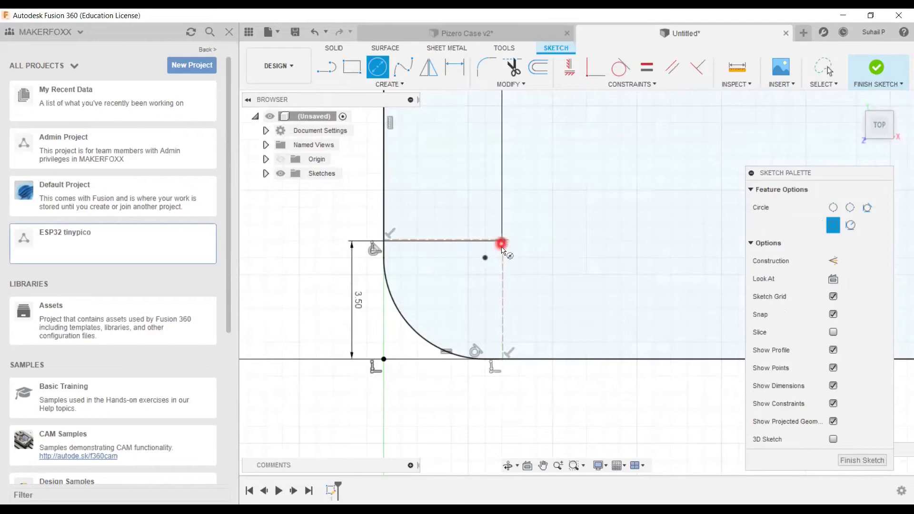
{"action": "left_click", "coordinate": [501, 272]}
{"action": "left_click_drag", "start_coordinate": [500, 272], "coordinate": [459, 305]}
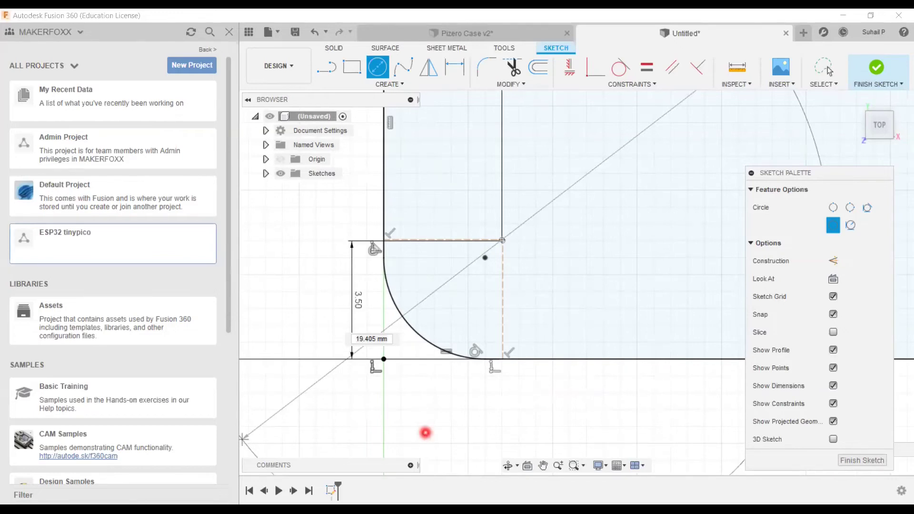
{"action": "left_click", "coordinate": [503, 241]}
{"action": "type", "text": "2.75"}
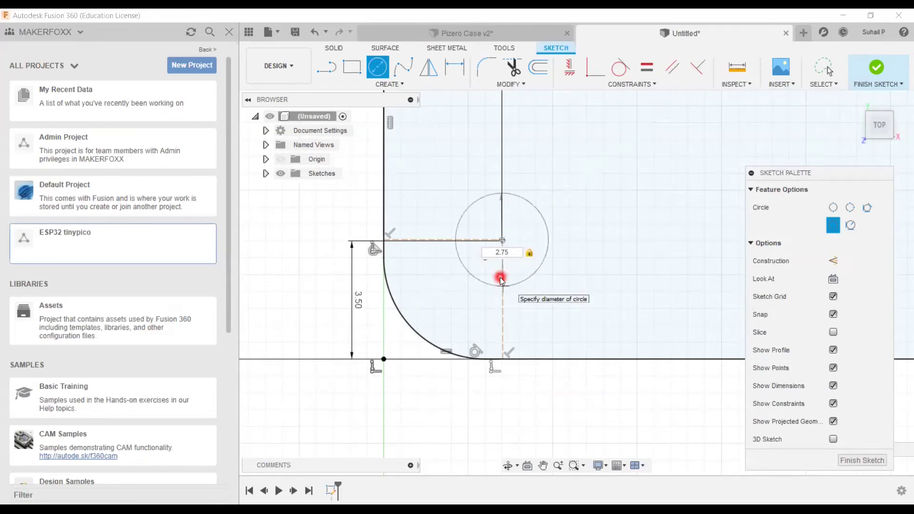
{"action": "key", "text": "Return"}
{"action": "key", "text": "Return"}
- Draw a 65 mm horizontal line from the midpoint of the rectangle's left edge to the midpoint of its right edge
{"action": "scroll", "coordinate": [656, 119], "scroll_direction": "down", "scroll_amount": 3}
{"action": "scroll", "coordinate": [478, 281], "scroll_direction": "down", "scroll_amount": 5}
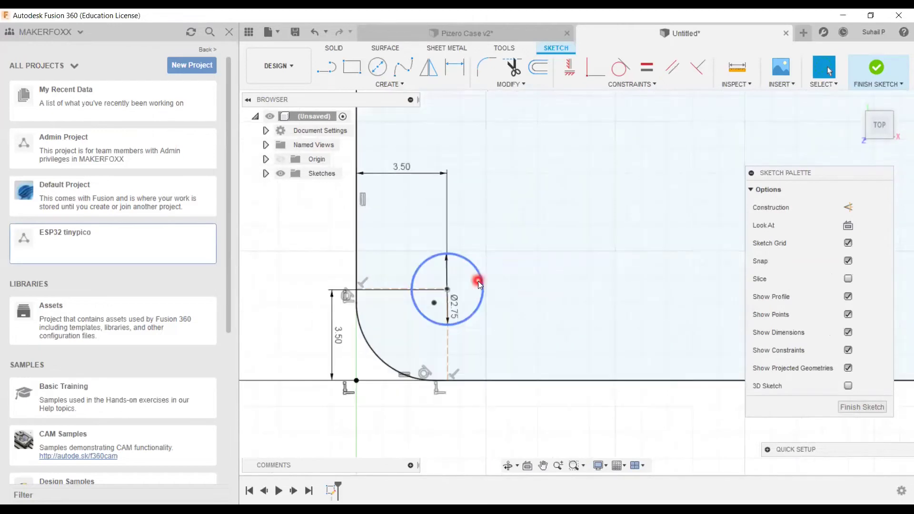
{"action": "scroll", "coordinate": [434, 388], "scroll_direction": "down", "scroll_amount": 2}
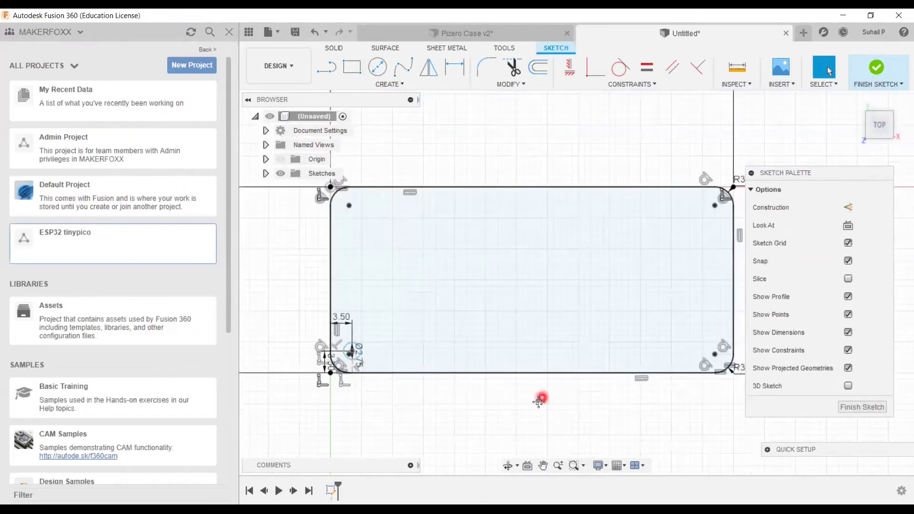
{"action": "scroll", "coordinate": [401, 372], "scroll_direction": "up", "scroll_amount": 1}
{"action": "scroll", "coordinate": [401, 371], "scroll_direction": "up", "scroll_amount": 1}
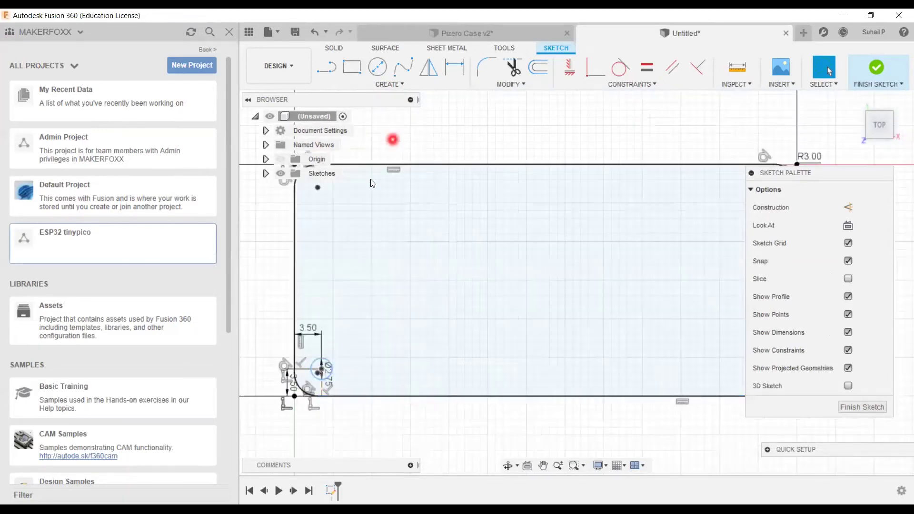
{"action": "middle_click_drag", "start_coordinate": [646, 272], "coordinate": [597, 292]}
{"action": "scroll", "coordinate": [597, 292], "scroll_direction": "down", "scroll_amount": 3}
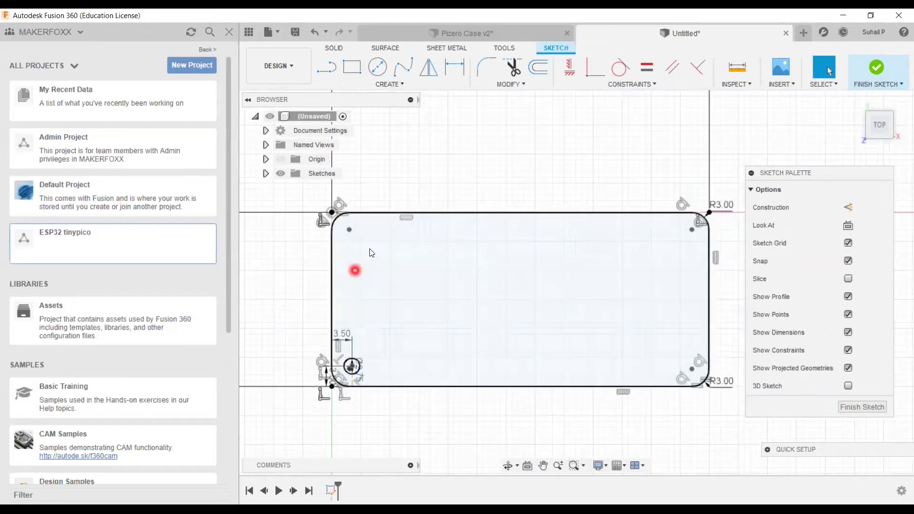
{"action": "left_click", "coordinate": [693, 352]}
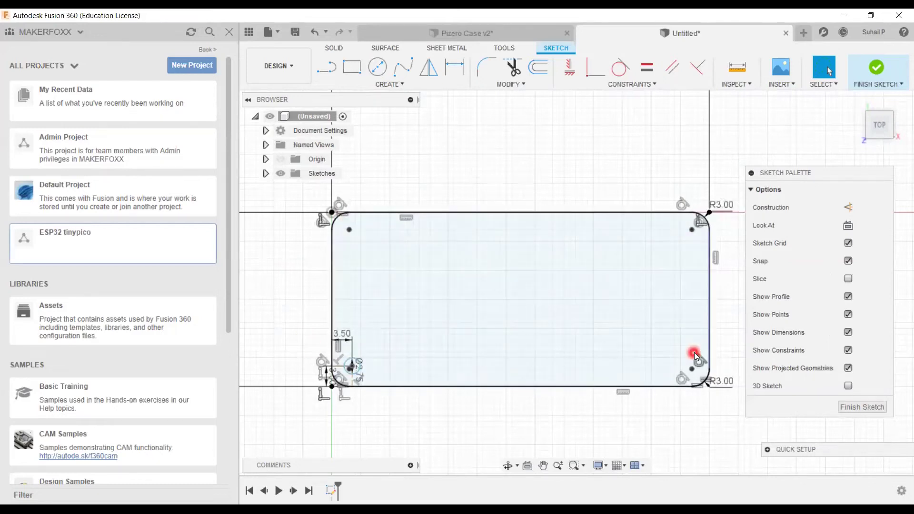
{"action": "left_click", "coordinate": [328, 72]}
{"action": "left_click", "coordinate": [328, 73]}
{"action": "scroll", "coordinate": [337, 278], "scroll_direction": "down", "scroll_amount": 2}
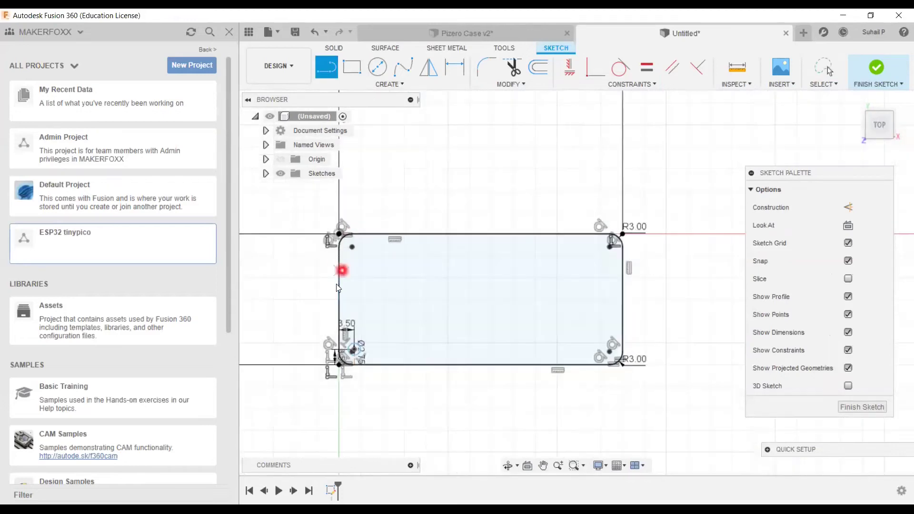
{"action": "scroll", "coordinate": [336, 281], "scroll_direction": "up", "scroll_amount": 4}
{"action": "left_click", "coordinate": [348, 245]}
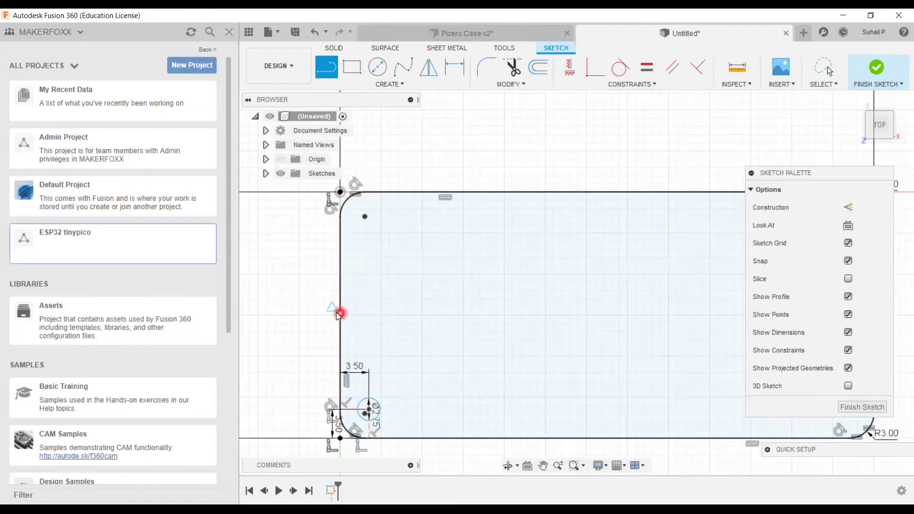
{"action": "scroll", "coordinate": [342, 316], "scroll_direction": "up", "scroll_amount": 3}
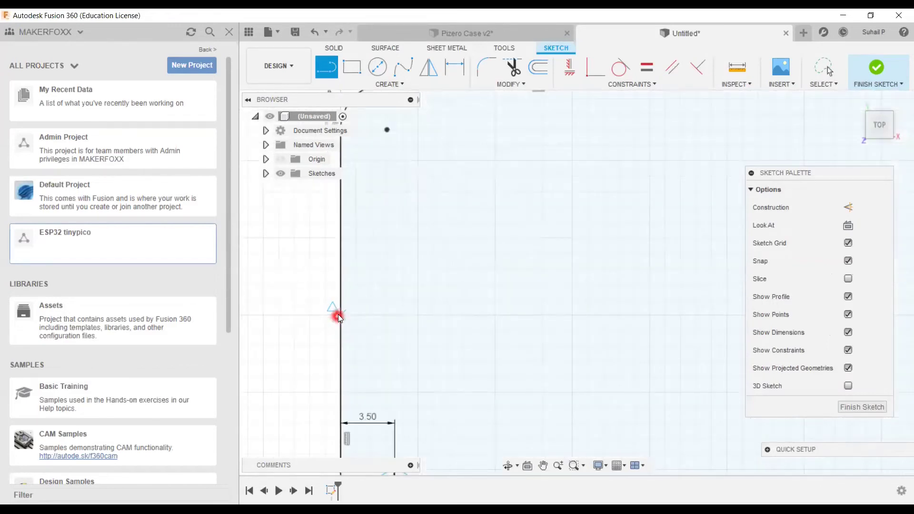
{"action": "scroll", "coordinate": [339, 318], "scroll_direction": "down", "scroll_amount": 4}
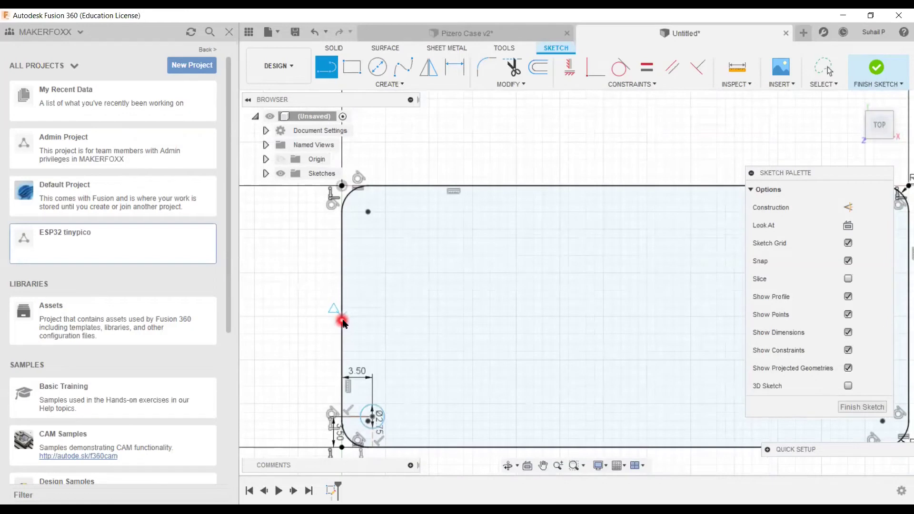
{"action": "left_click", "coordinate": [343, 318]}
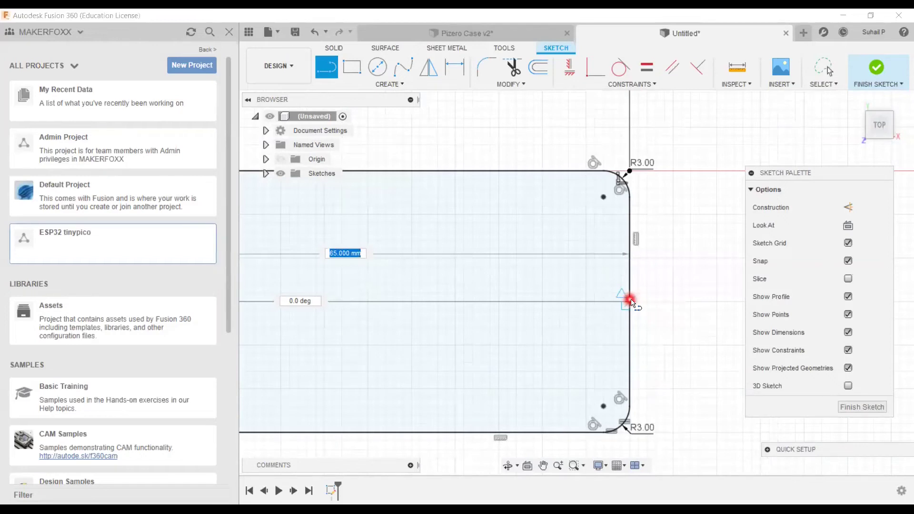
{"action": "left_click", "coordinate": [631, 301]}
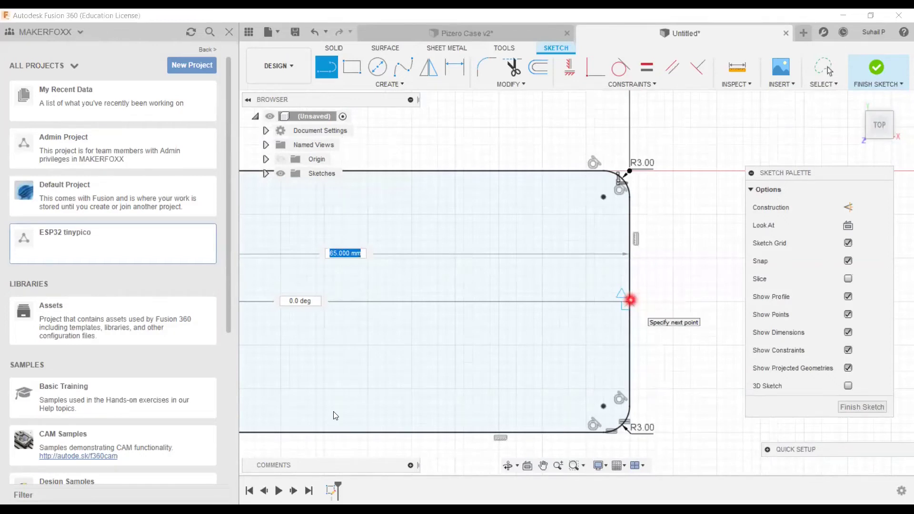
- Draw a 30 mm vertical line from the midpoint of the rectangle's bottom edge to the midpoint of its top edge
{"action": "scroll", "coordinate": [328, 419], "scroll_direction": "up", "scroll_amount": 2}
{"action": "scroll", "coordinate": [452, 345], "scroll_direction": "up", "scroll_amount": 2}
{"action": "scroll", "coordinate": [452, 338], "scroll_direction": "down", "scroll_amount": 5}
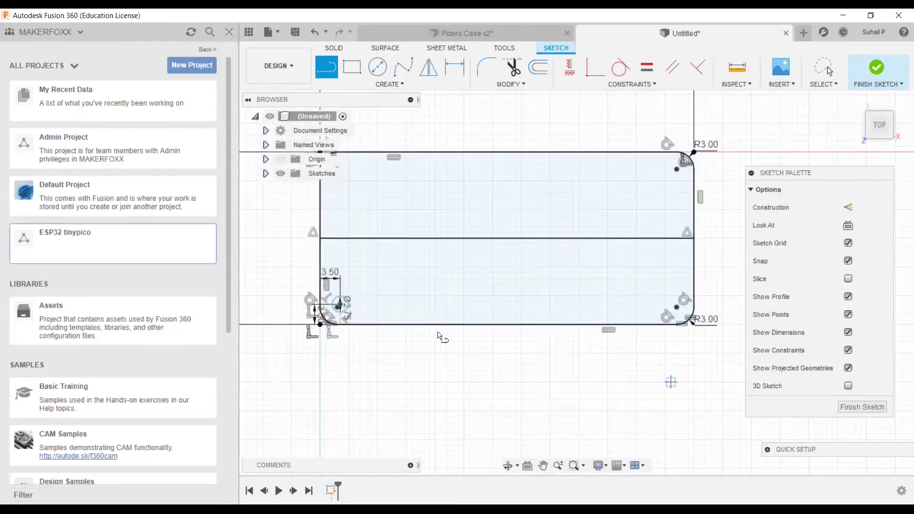
{"action": "left_click", "coordinate": [508, 325]}
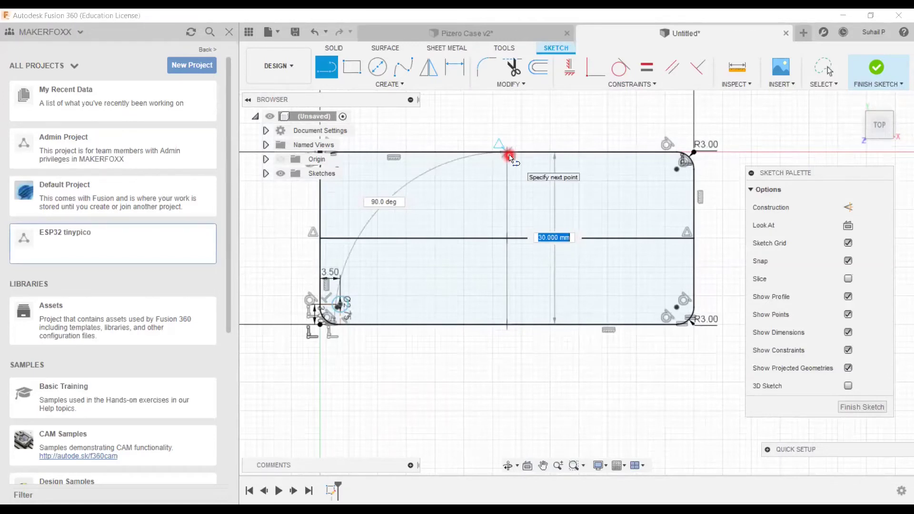
{"action": "double_click", "coordinate": [509, 153]}
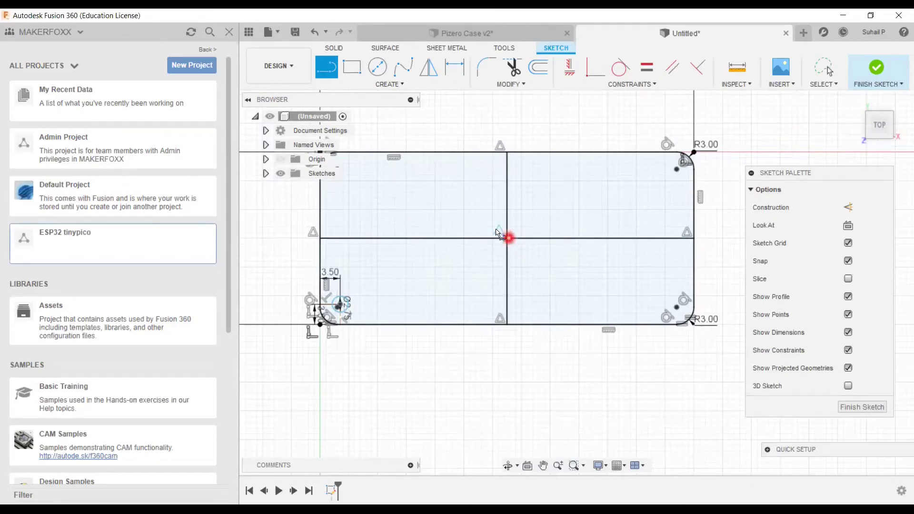
- Convert the horizontal and vertical centre lines to construction geometry and collapse the sketch palette
{"action": "scroll", "coordinate": [618, 100], "scroll_direction": "up", "scroll_amount": 2}
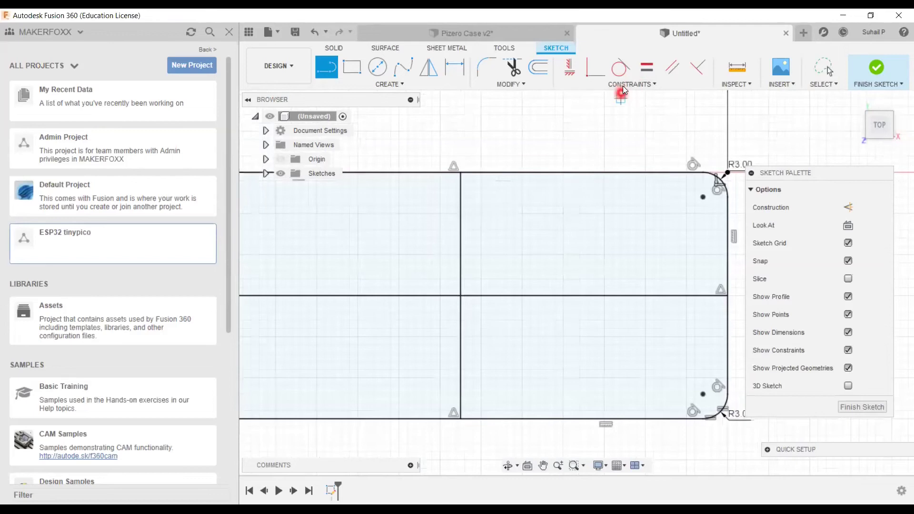
{"action": "left_click", "coordinate": [623, 85]}
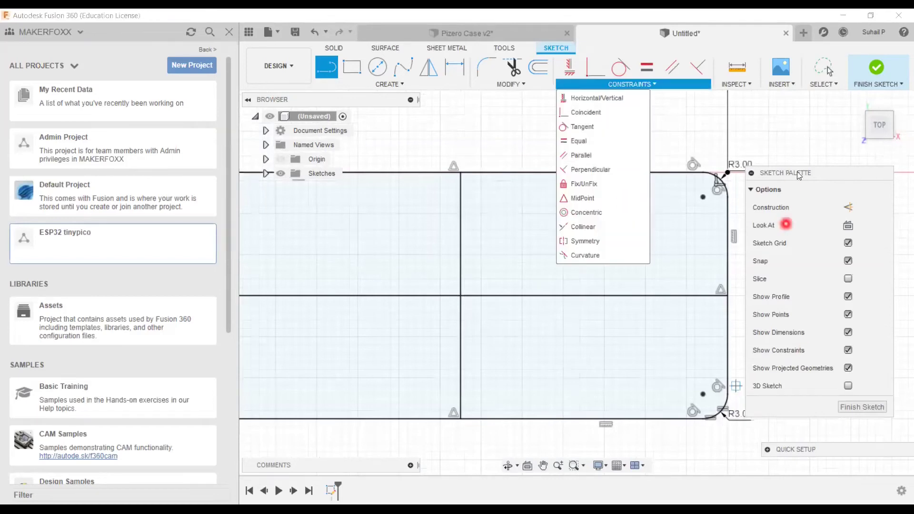
{"action": "left_click", "coordinate": [545, 298]}
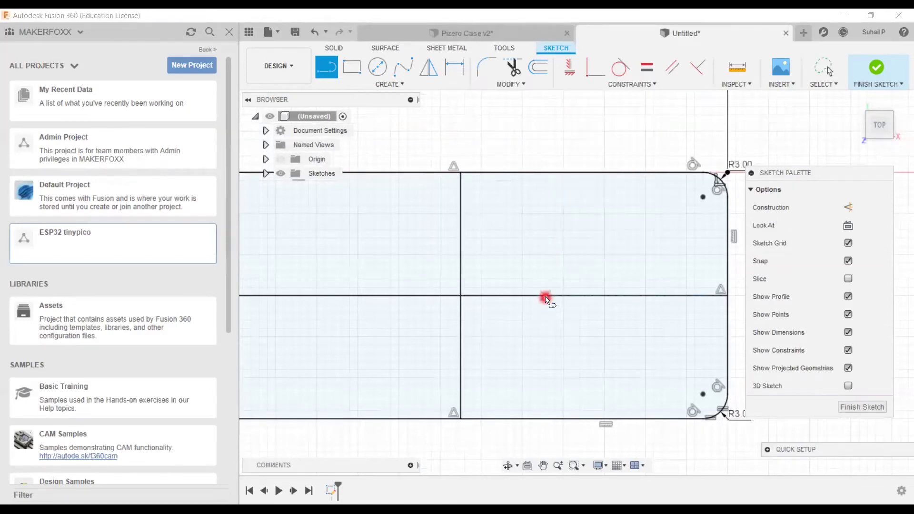
{"action": "left_click", "coordinate": [348, 132]}
{"action": "key", "text": "Escape"}
{"action": "left_click", "coordinate": [455, 228]}
{"action": "left_click", "coordinate": [509, 297]}
{"action": "left_click", "coordinate": [462, 275], "text": "ctrl"}
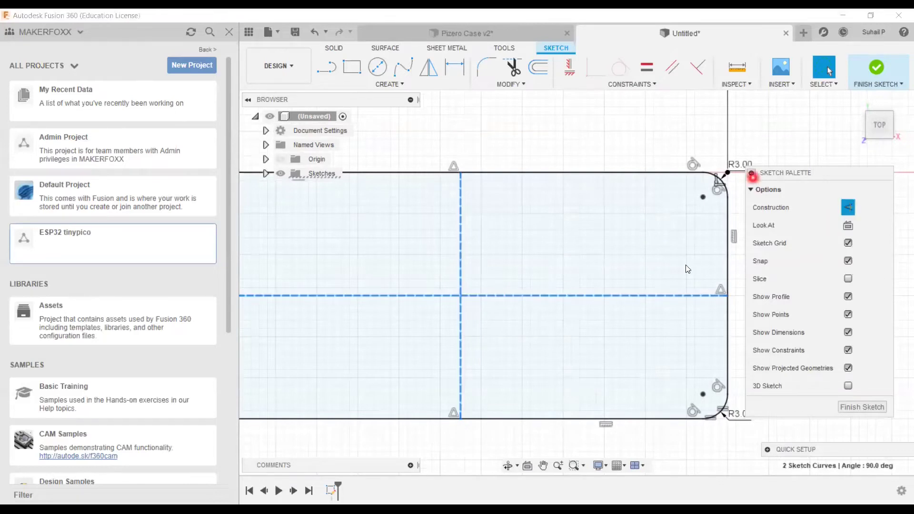
{"action": "left_click", "coordinate": [752, 173]}
- Start a sketch mirror, clear the preselected centre lines and choose only the lower-left 2.75 mm circle as the object
{"action": "scroll", "coordinate": [520, 374], "scroll_direction": "down", "scroll_amount": 3}
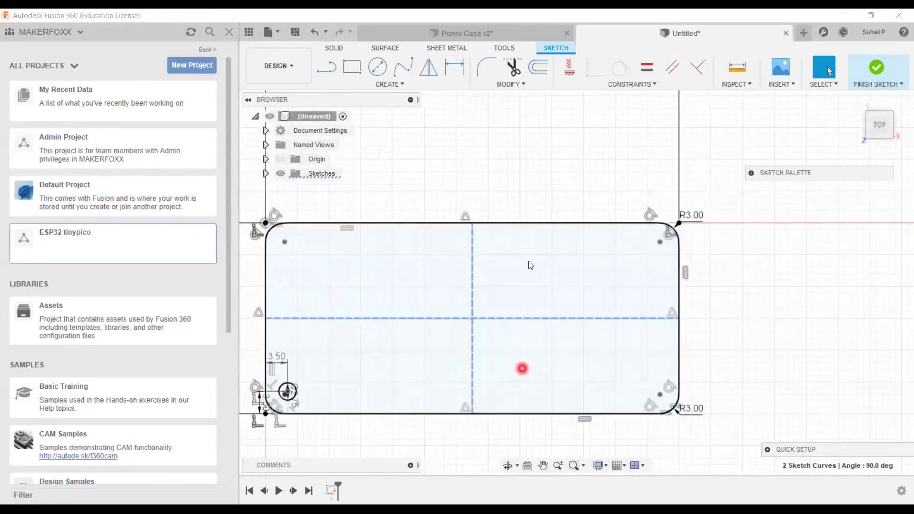
{"action": "middle_click_drag", "start_coordinate": [484, 256], "coordinate": [522, 196]}
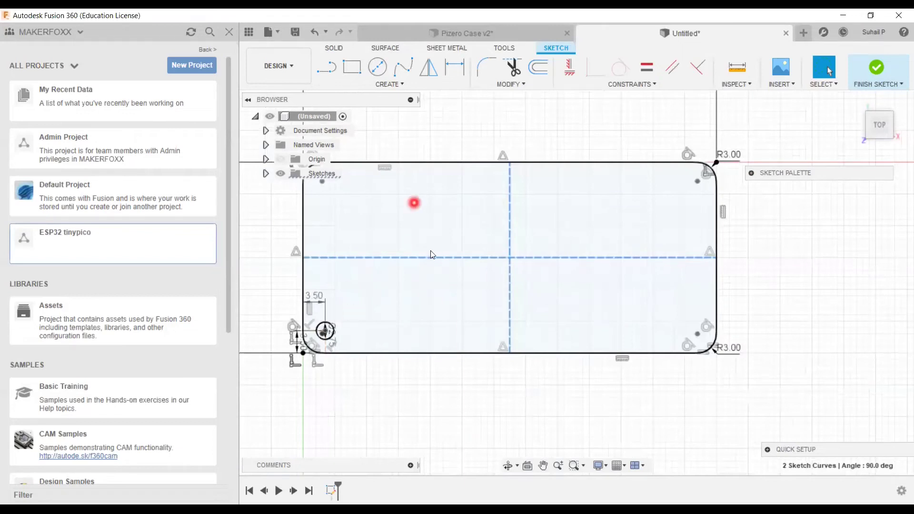
{"action": "middle_click_drag", "start_coordinate": [505, 269], "coordinate": [571, 286]}
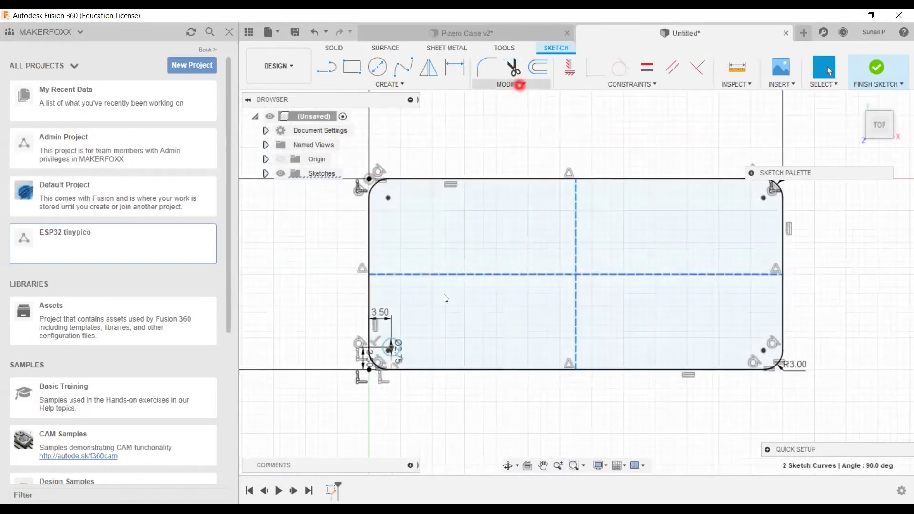
{"action": "scroll", "coordinate": [391, 350], "scroll_direction": "up", "scroll_amount": 5}
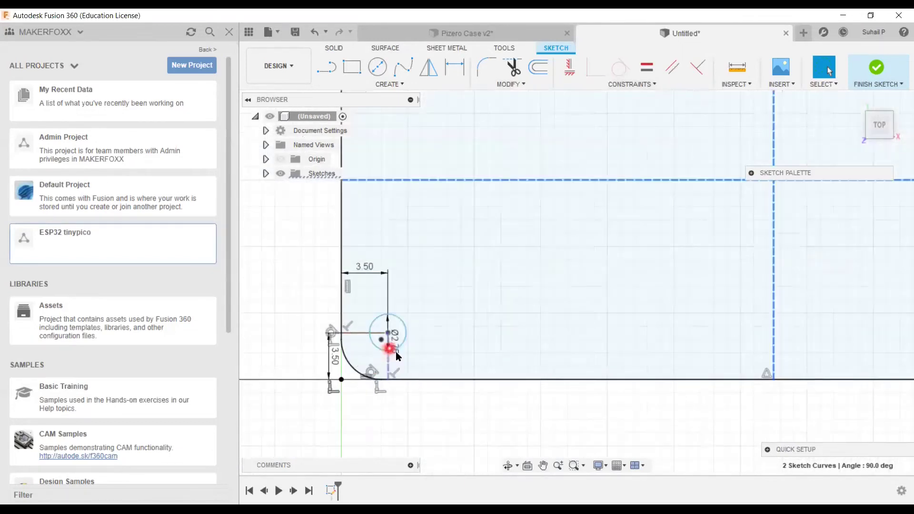
{"action": "mouse_move", "coordinate": [395, 231]}
{"action": "middle_mouse_down"}
{"action": "mouse_move", "coordinate": [425, 402]}
{"action": "mouse_move", "coordinate": [419, 428]}
{"action": "middle_mouse_up"}
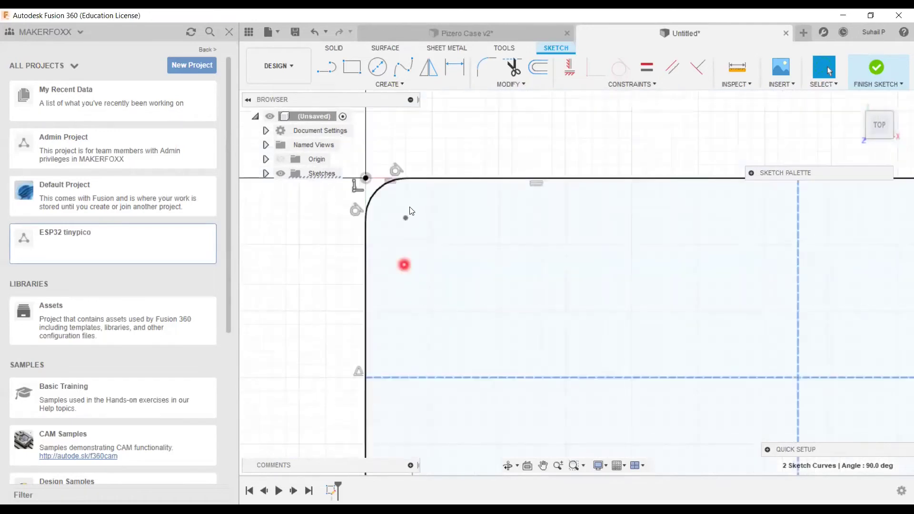
{"action": "left_click", "coordinate": [431, 71]}
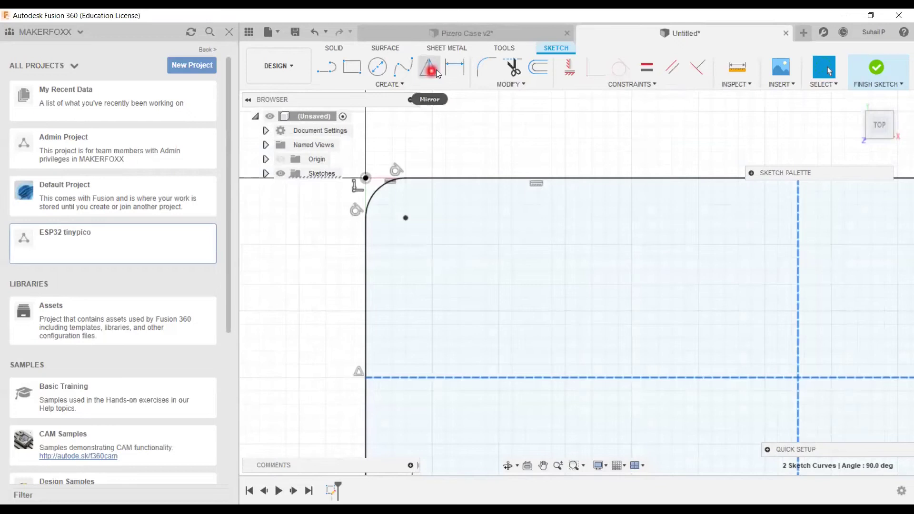
{"action": "left_click", "coordinate": [749, 234]}
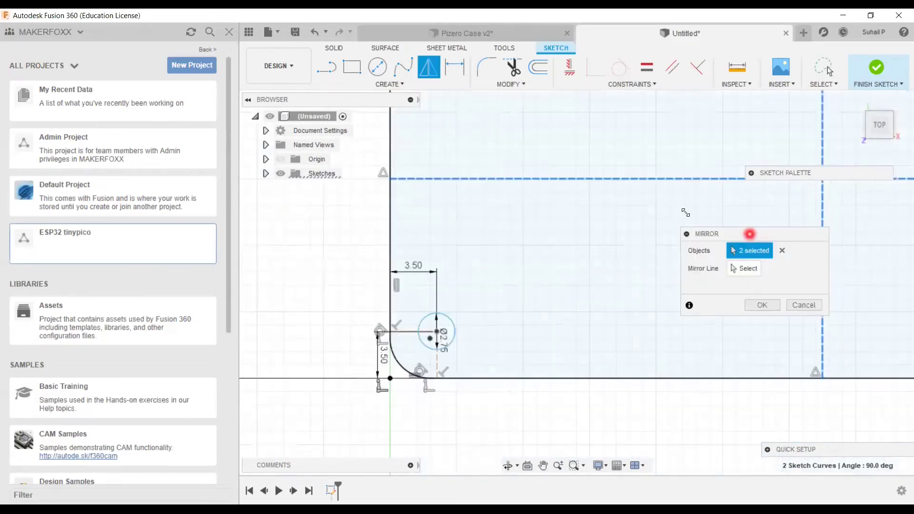
{"action": "left_click_drag", "start_coordinate": [749, 234], "coordinate": [711, 222]}
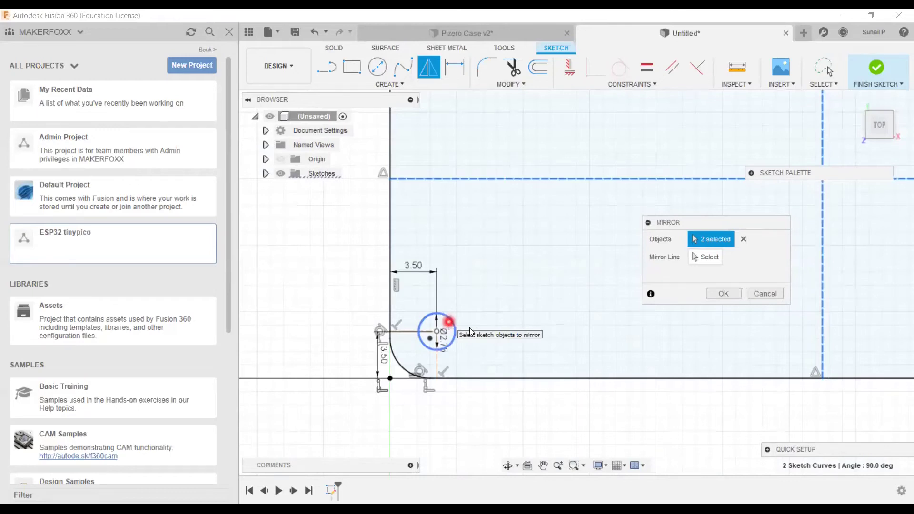
{"action": "left_click", "coordinate": [448, 322]}
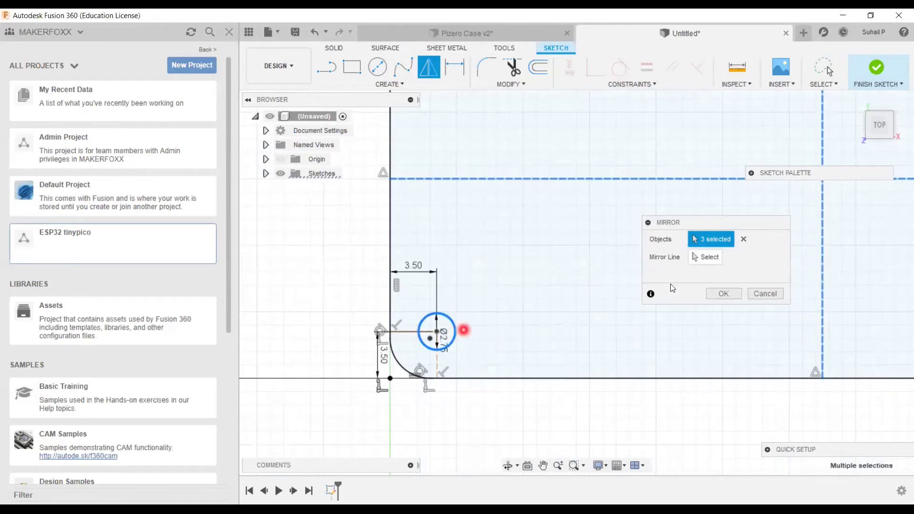
{"action": "left_click", "coordinate": [743, 239]}
{"action": "left_click", "coordinate": [480, 315]}
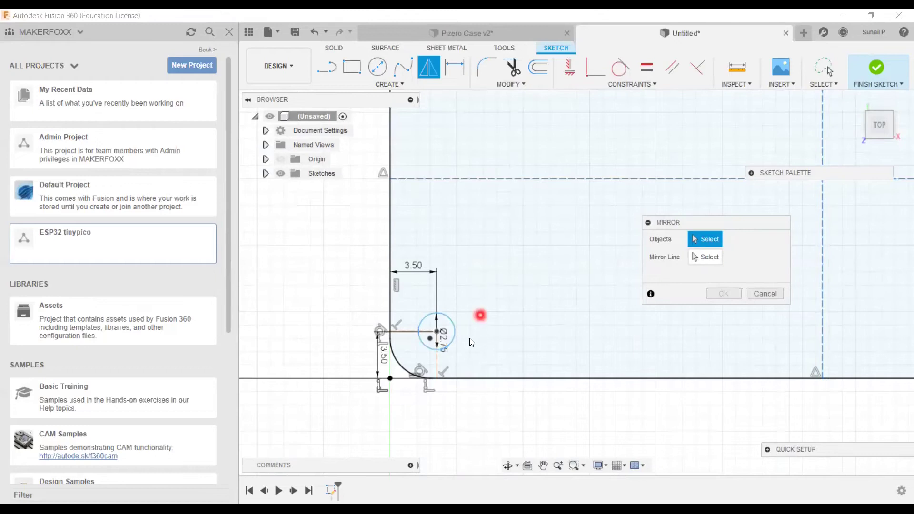
{"action": "left_click", "coordinate": [469, 338]}
{"action": "left_click", "coordinate": [663, 253]}
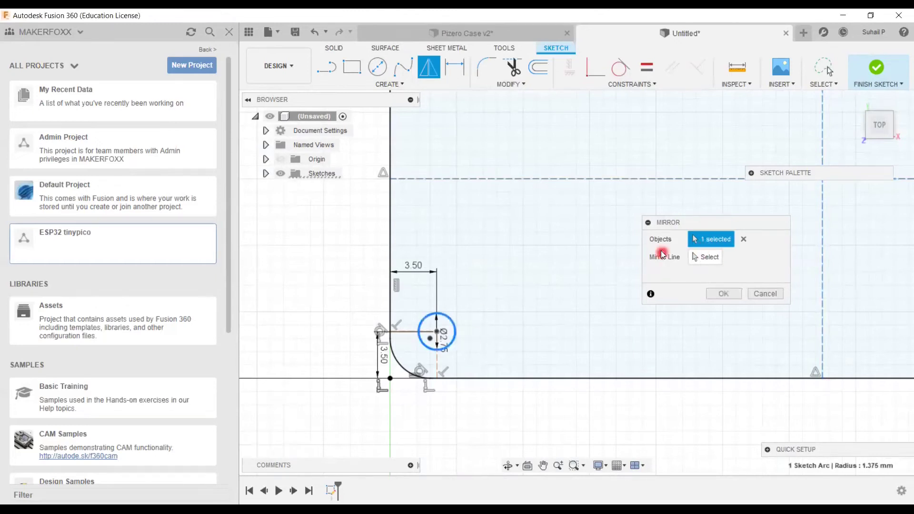
- Mirror the chosen circle about the horizontal construction centre line into the upper-left corner
{"action": "left_click", "coordinate": [705, 257]}
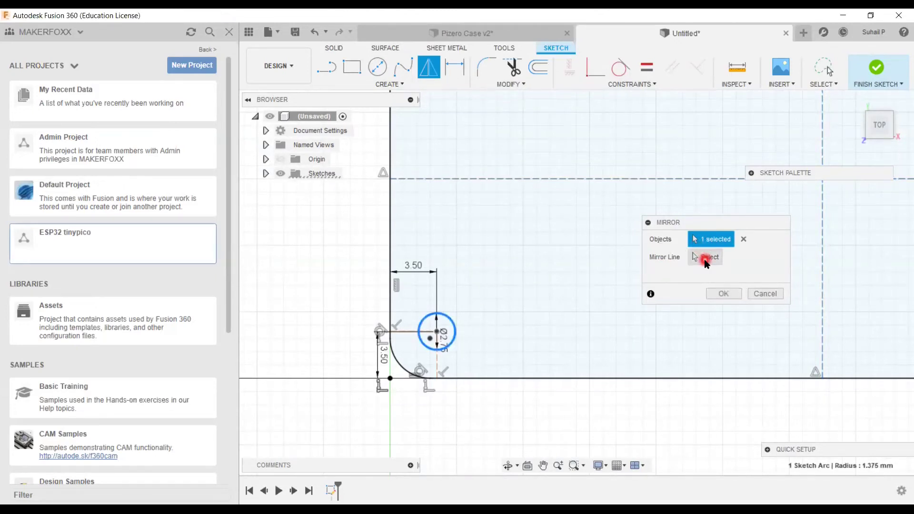
{"action": "left_click", "coordinate": [548, 233]}
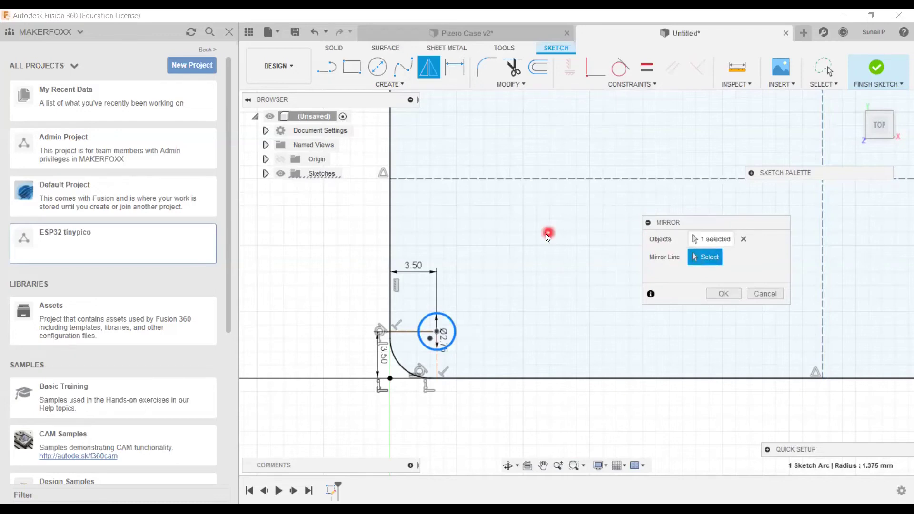
{"action": "middle_click_drag", "start_coordinate": [543, 239], "coordinate": [475, 359]}
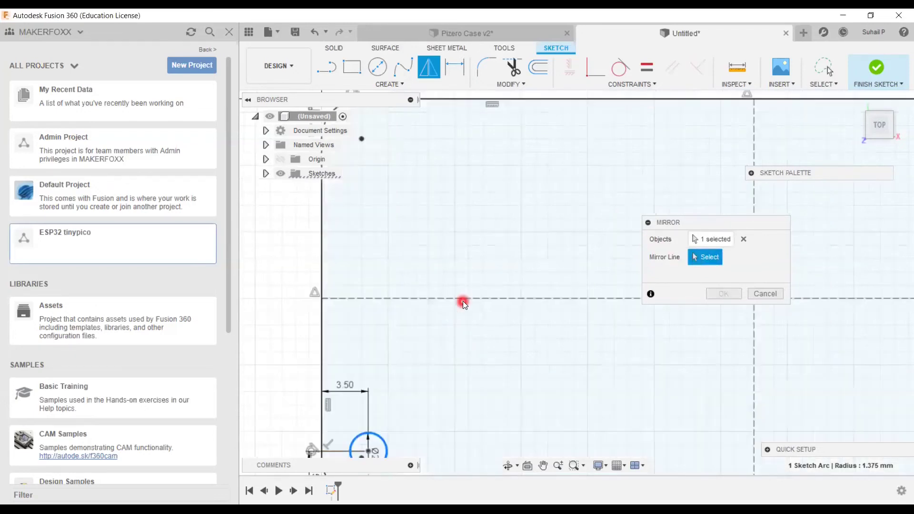
{"action": "left_click", "coordinate": [463, 299]}
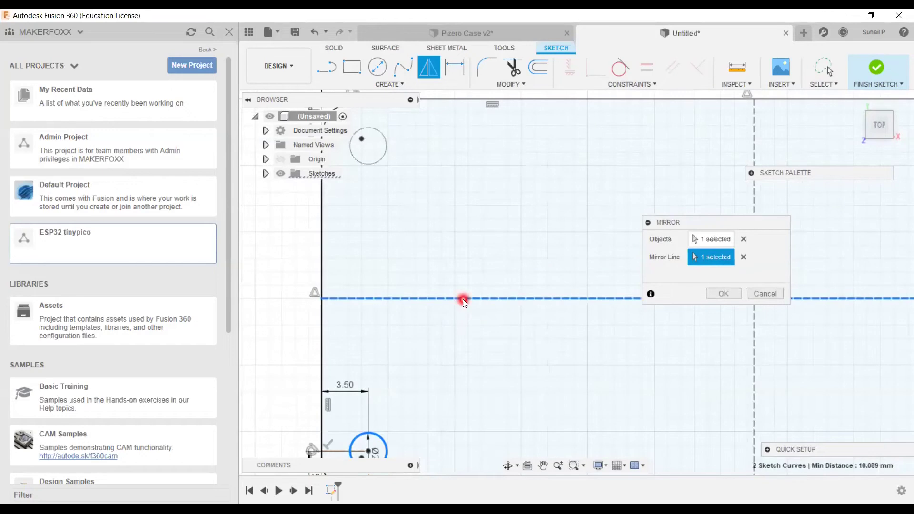
{"action": "scroll", "coordinate": [410, 365], "scroll_direction": "down", "scroll_amount": 3}
{"action": "mouse_move", "coordinate": [407, 228]}
{"action": "middle_mouse_down"}
{"action": "mouse_move", "coordinate": [442, 193]}
{"action": "mouse_move", "coordinate": [418, 230]}
{"action": "middle_mouse_up"}
{"action": "scroll", "coordinate": [441, 193], "scroll_direction": "up", "scroll_amount": 1}
{"action": "scroll", "coordinate": [418, 230], "scroll_direction": "down", "scroll_amount": 2}
{"action": "scroll", "coordinate": [410, 246], "scroll_direction": "up", "scroll_amount": 5}
{"action": "scroll", "coordinate": [409, 249], "scroll_direction": "up", "scroll_amount": 2}
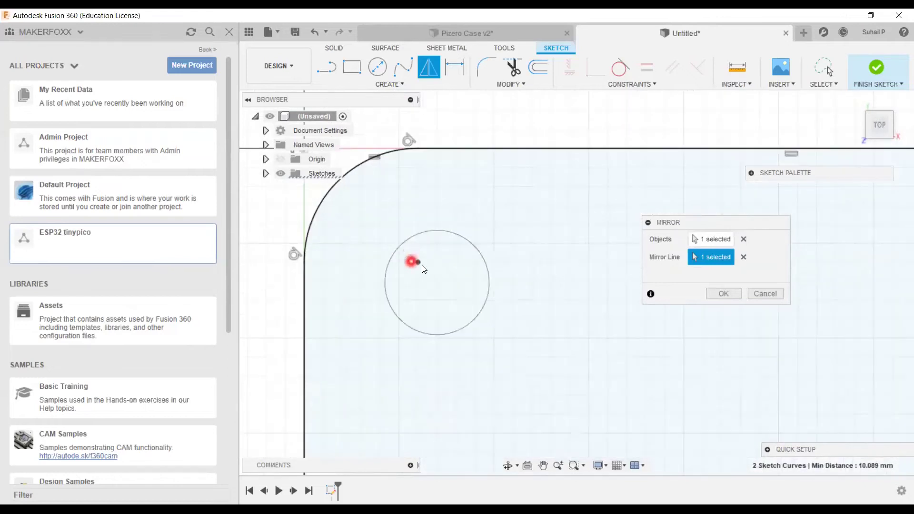
{"action": "left_click", "coordinate": [709, 290]}
{"action": "left_click", "coordinate": [724, 296]}
{"action": "left_click", "coordinate": [724, 288]}
{"action": "scroll", "coordinate": [528, 392], "scroll_direction": "down", "scroll_amount": 3}
{"action": "middle_click_drag", "start_coordinate": [528, 392], "coordinate": [533, 153]}
{"action": "scroll", "coordinate": [517, 245], "scroll_direction": "down", "scroll_amount": 2}
{"action": "scroll", "coordinate": [516, 428], "scroll_direction": "down", "scroll_amount": 2}
{"action": "middle_click_drag", "start_coordinate": [516, 429], "coordinate": [505, 357]}
{"action": "left_click", "coordinate": [726, 292]}
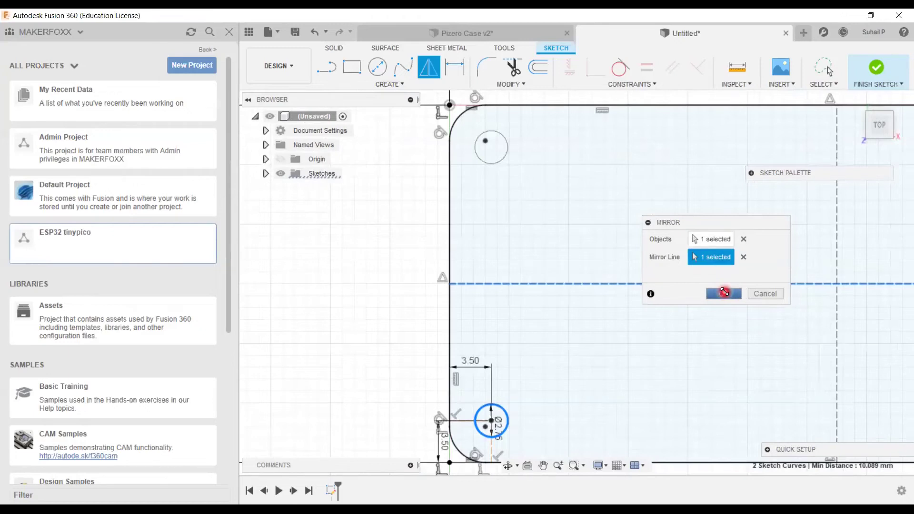
{"action": "left_click", "coordinate": [724, 292]}
- Dimension the distance from the outline's top edge to the upper-left circle and discard the dimension
{"action": "scroll", "coordinate": [510, 179], "scroll_direction": "up", "scroll_amount": 5}
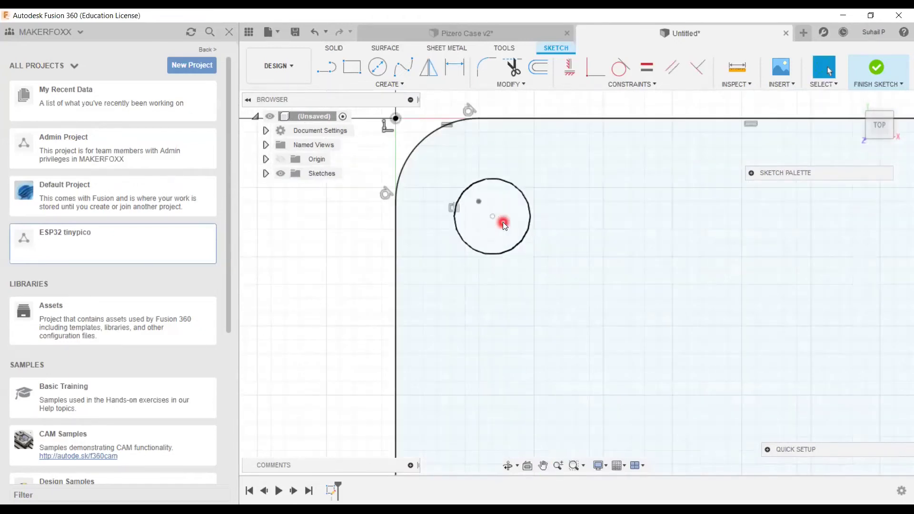
{"action": "scroll", "coordinate": [520, 117], "scroll_direction": "up", "scroll_amount": 2}
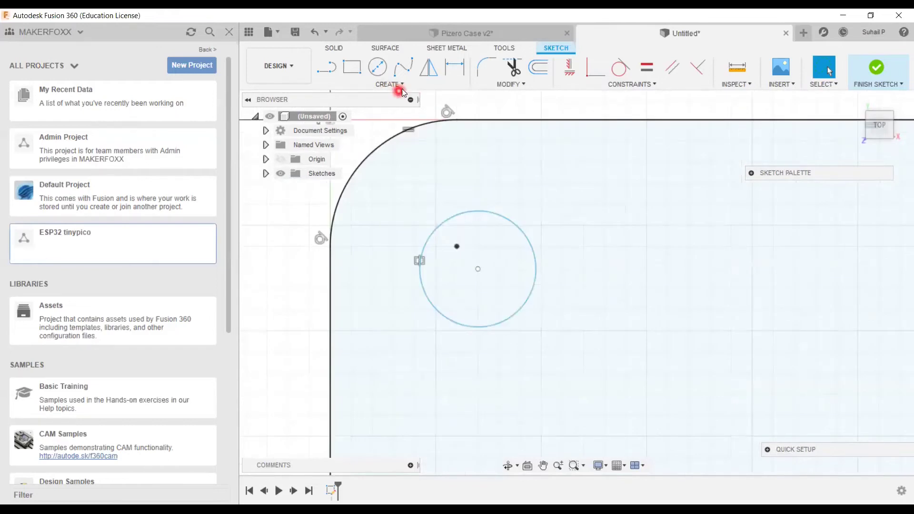
{"action": "left_click", "coordinate": [397, 89]}
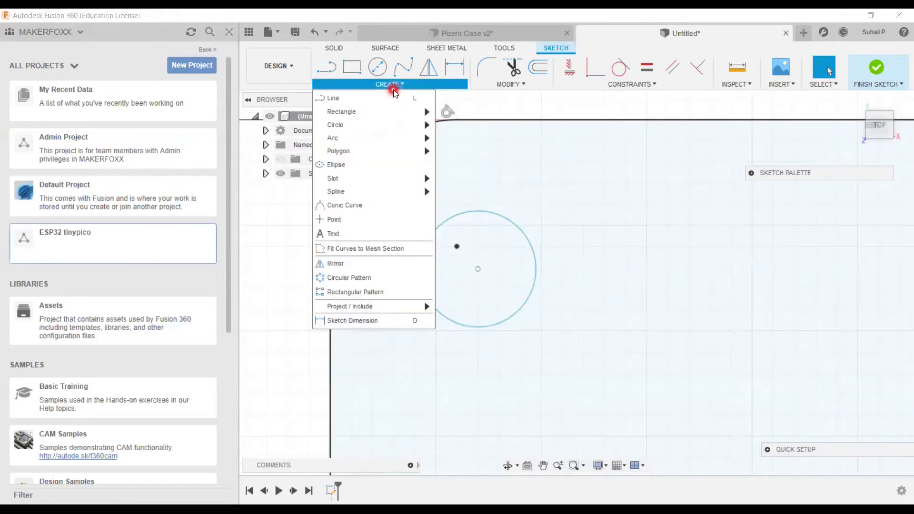
{"action": "left_click", "coordinate": [388, 88]}
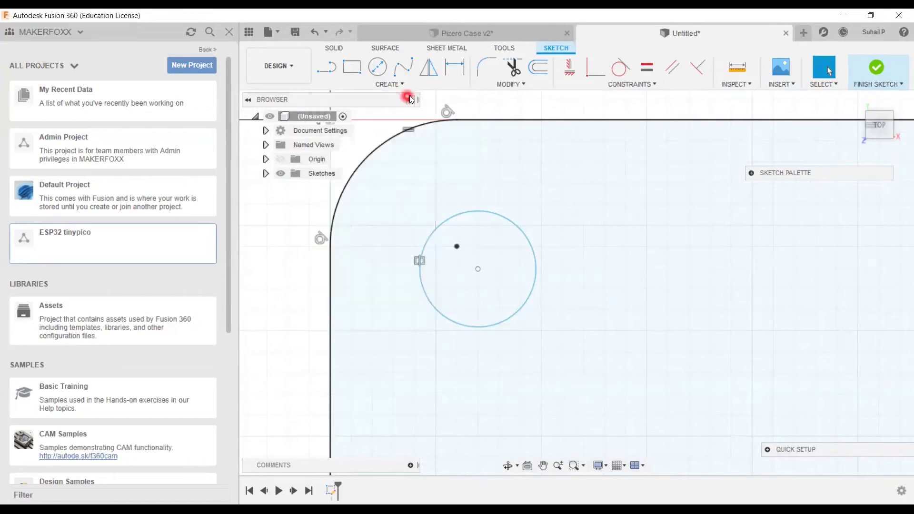
{"action": "left_click", "coordinate": [455, 71]}
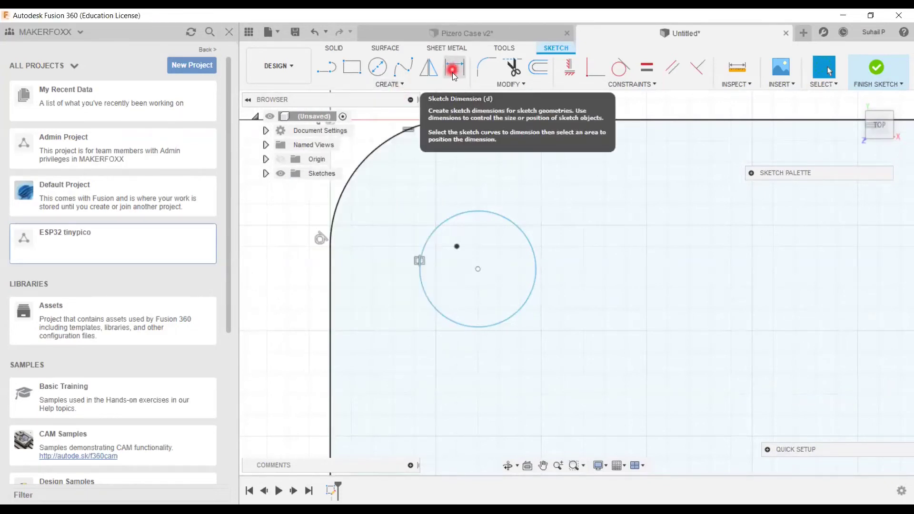
{"action": "left_click", "coordinate": [453, 76]}
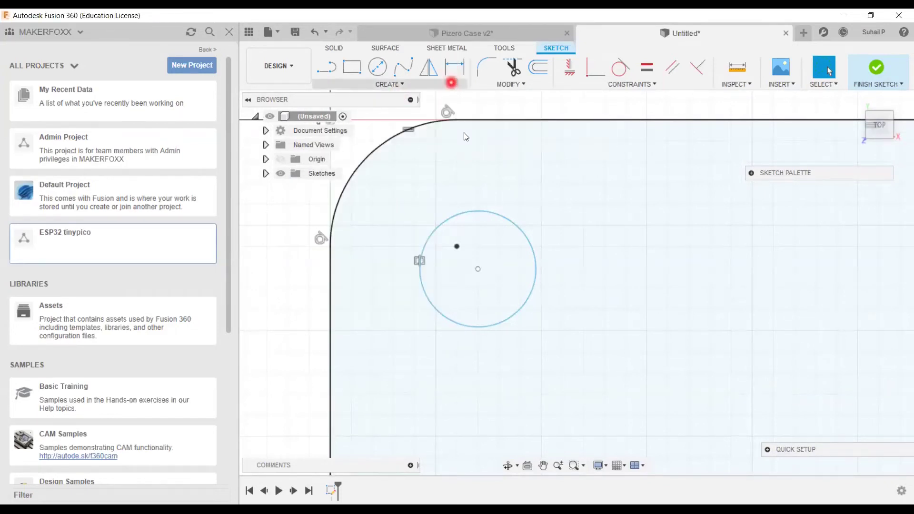
{"action": "left_click", "coordinate": [478, 269]}
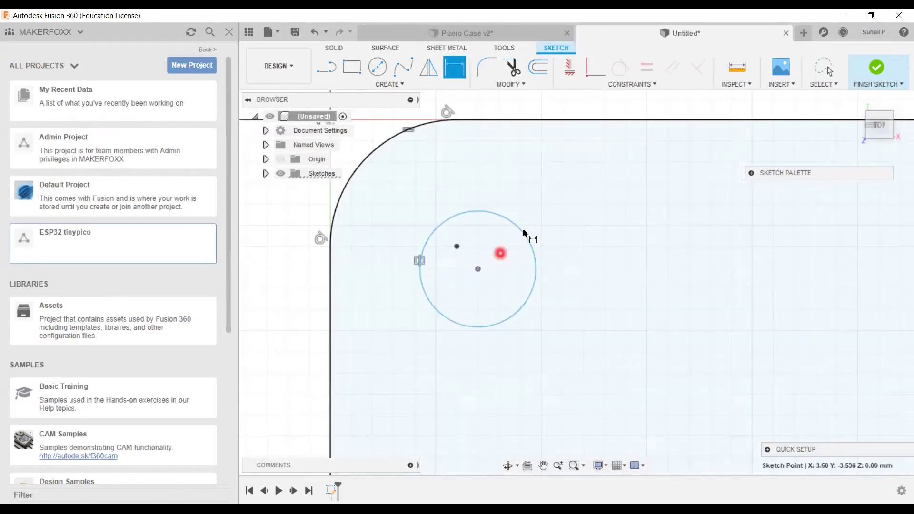
{"action": "key", "text": "Escape"}
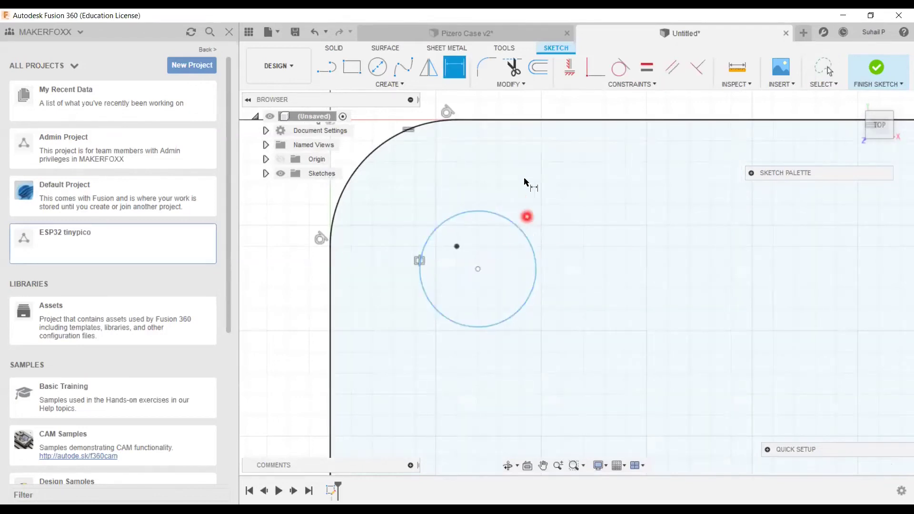
{"action": "left_click", "coordinate": [496, 120]}
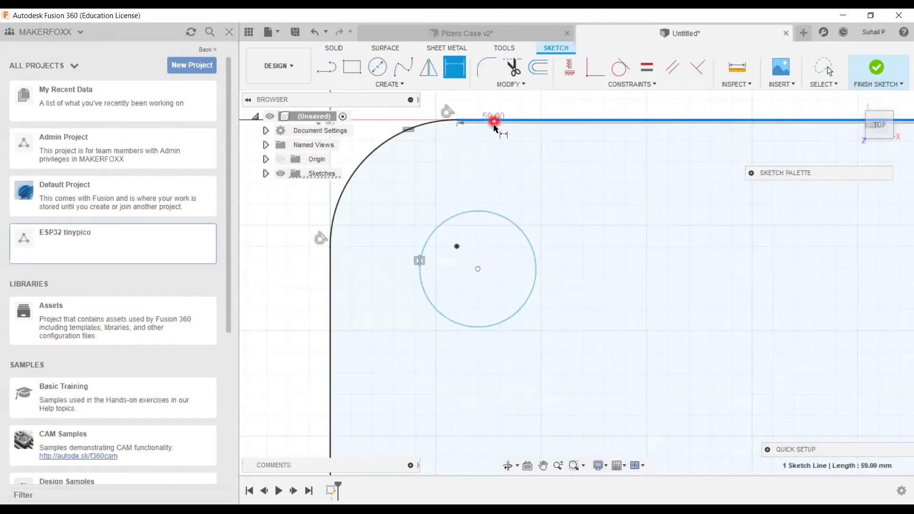
{"action": "left_click", "coordinate": [490, 214]}
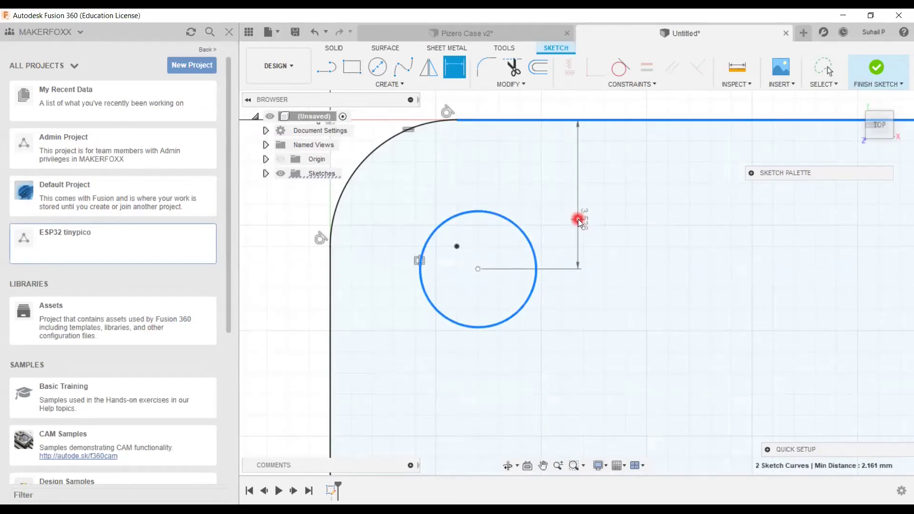
{"action": "left_click", "coordinate": [578, 219]}
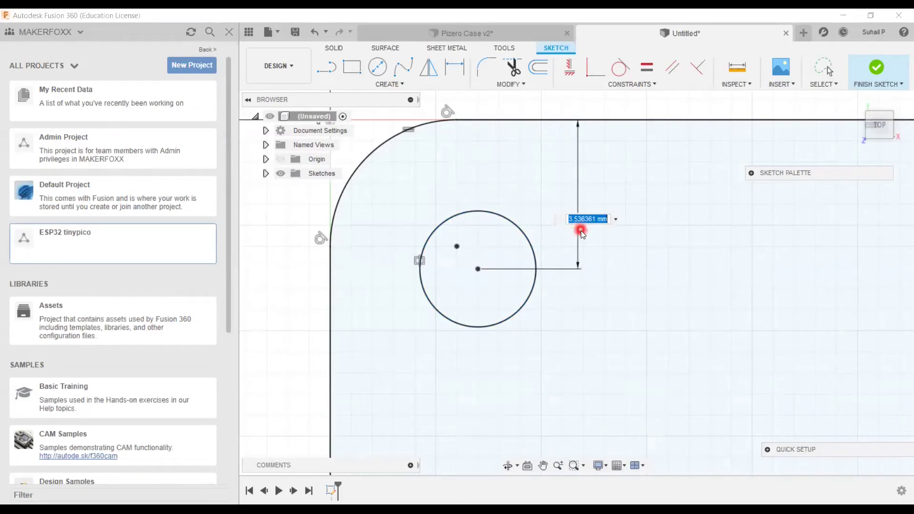
{"action": "key", "text": "Escape"}
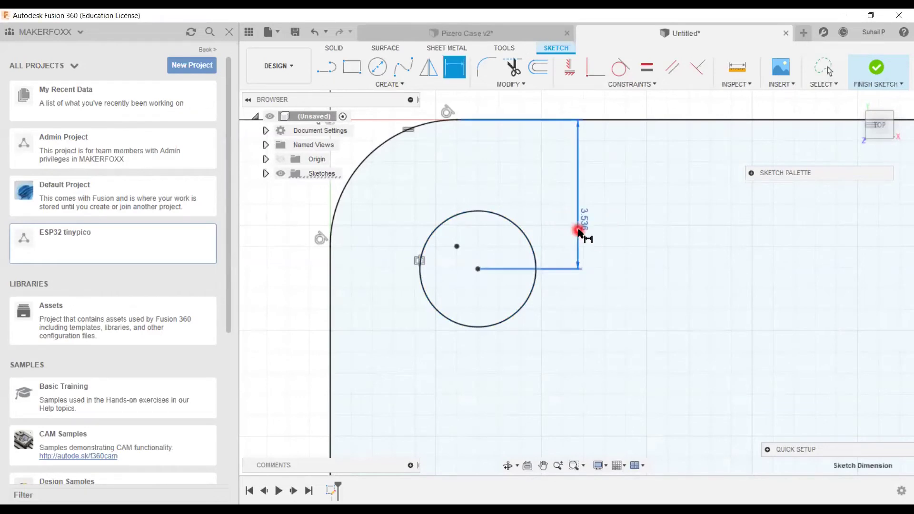
- Mirror the lower-left and upper-left corner circles about the vertical construction centre line
{"action": "scroll", "coordinate": [474, 381], "scroll_direction": "down", "scroll_amount": 5}
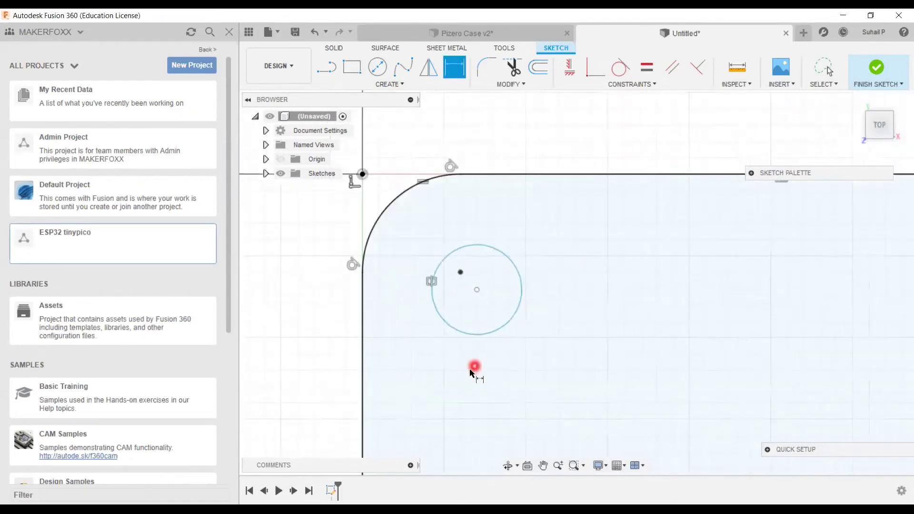
{"action": "scroll", "coordinate": [473, 367], "scroll_direction": "down", "scroll_amount": 2}
{"action": "middle_click_drag", "start_coordinate": [493, 265], "coordinate": [520, 98]}
{"action": "scroll", "coordinate": [503, 315], "scroll_direction": "down", "scroll_amount": 4}
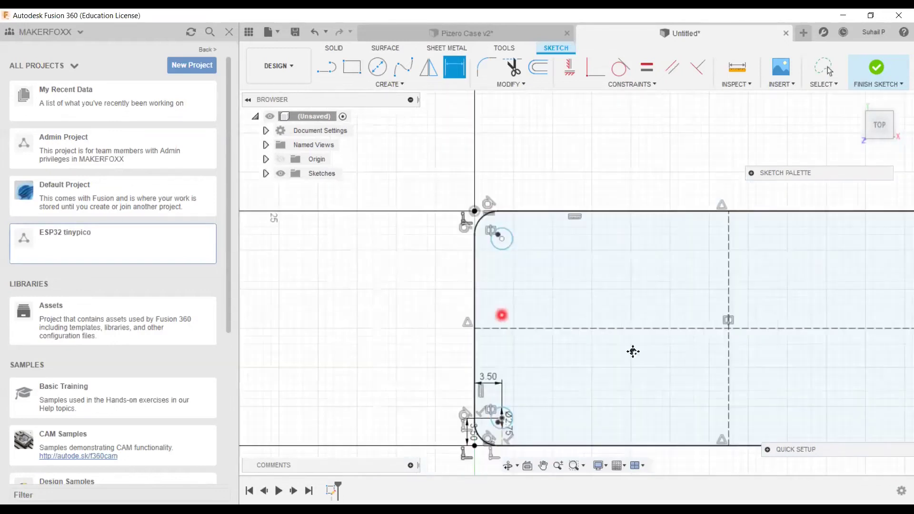
{"action": "middle_click_drag", "start_coordinate": [633, 351], "coordinate": [431, 334]}
{"action": "scroll", "coordinate": [307, 403], "scroll_direction": "up", "scroll_amount": 4}
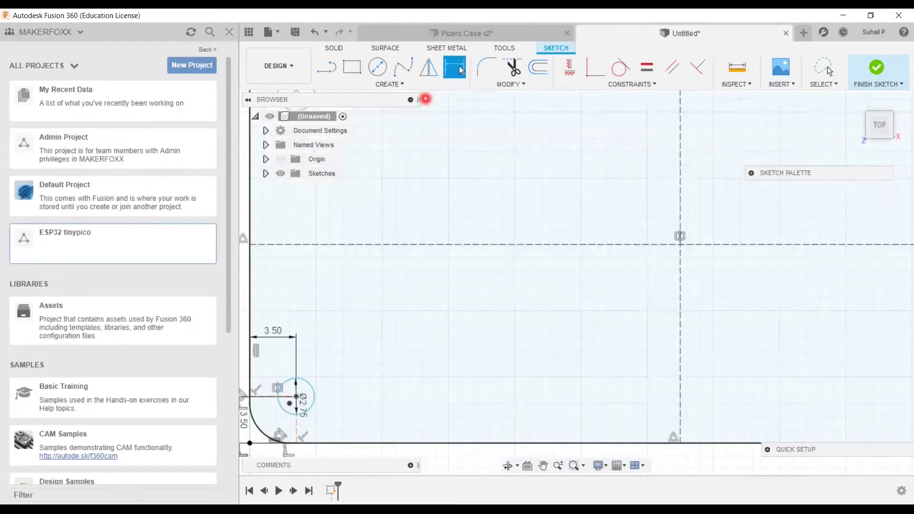
{"action": "left_click", "coordinate": [430, 69]}
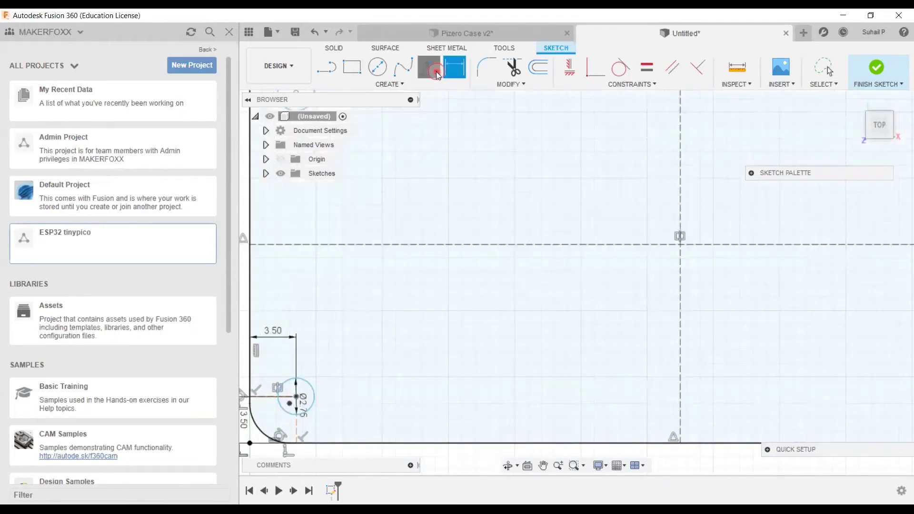
{"action": "left_click", "coordinate": [310, 387]}
{"action": "middle_click_drag", "start_coordinate": [442, 392], "coordinate": [899, 93], "text": "shift"}
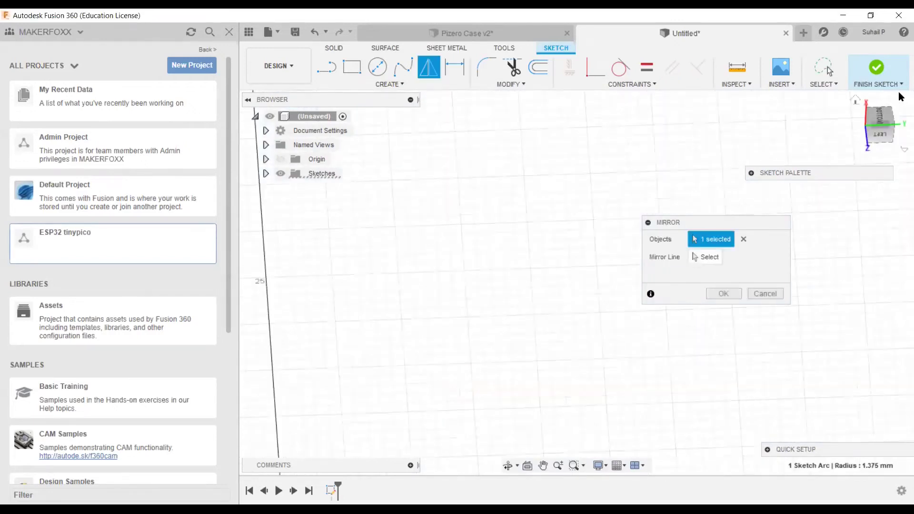
{"action": "mouse_move", "coordinate": [888, 200]}
{"action": "middle_mouse_down", "text": "shift"}
{"action": "mouse_move", "coordinate": [888, 274]}
{"action": "mouse_move", "coordinate": [579, 249]}
{"action": "mouse_move", "coordinate": [538, 310]}
{"action": "mouse_move", "coordinate": [493, 321]}
{"action": "mouse_move", "coordinate": [298, 422]}
{"action": "mouse_move", "coordinate": [509, 414]}
{"action": "mouse_move", "coordinate": [383, 298]}
{"action": "mouse_move", "coordinate": [358, 384]}
{"action": "mouse_move", "coordinate": [429, 392]}
{"action": "mouse_move", "coordinate": [388, 329]}
{"action": "middle_mouse_up", "text": "shift"}
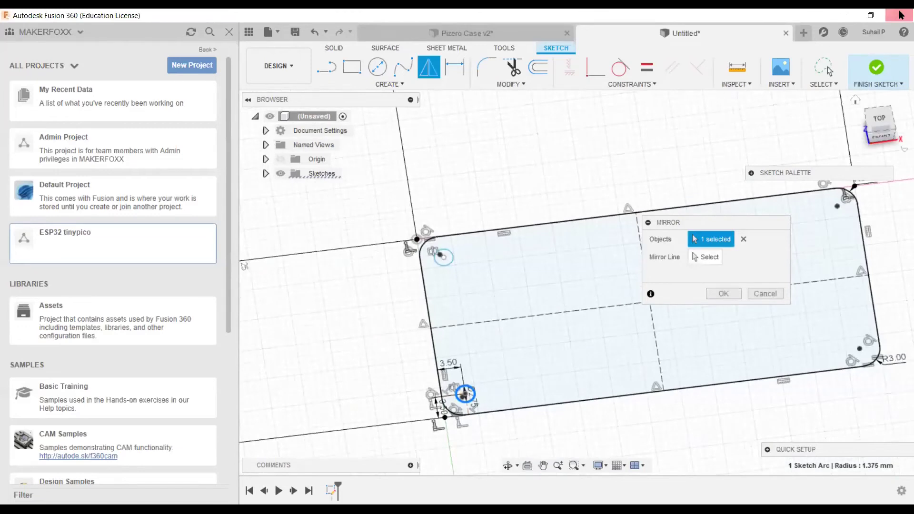
{"action": "mouse_move", "coordinate": [373, 272]}
{"action": "middle_mouse_down", "text": "shift"}
{"action": "mouse_move", "coordinate": [369, 332]}
{"action": "mouse_move", "coordinate": [411, 319]}
{"action": "mouse_move", "coordinate": [394, 288]}
{"action": "middle_mouse_up", "text": "shift"}
{"action": "left_click", "coordinate": [378, 212]}
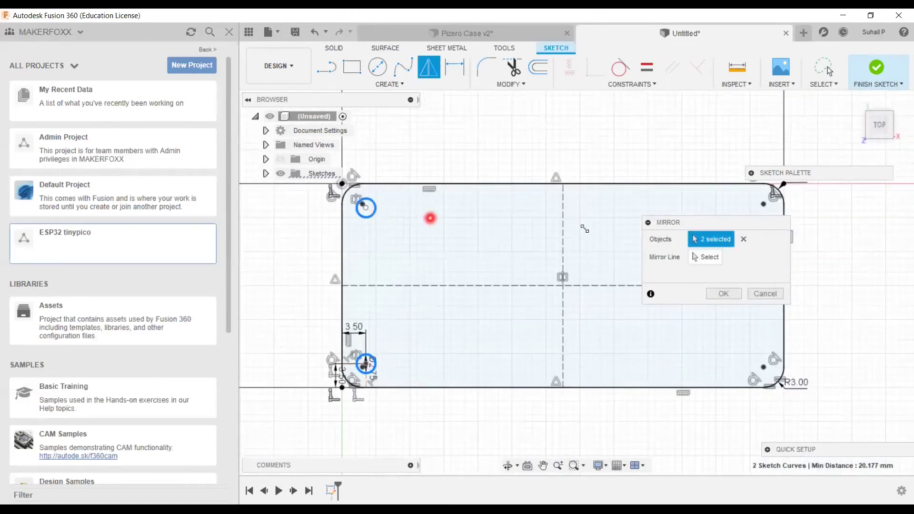
{"action": "left_click", "coordinate": [699, 256]}
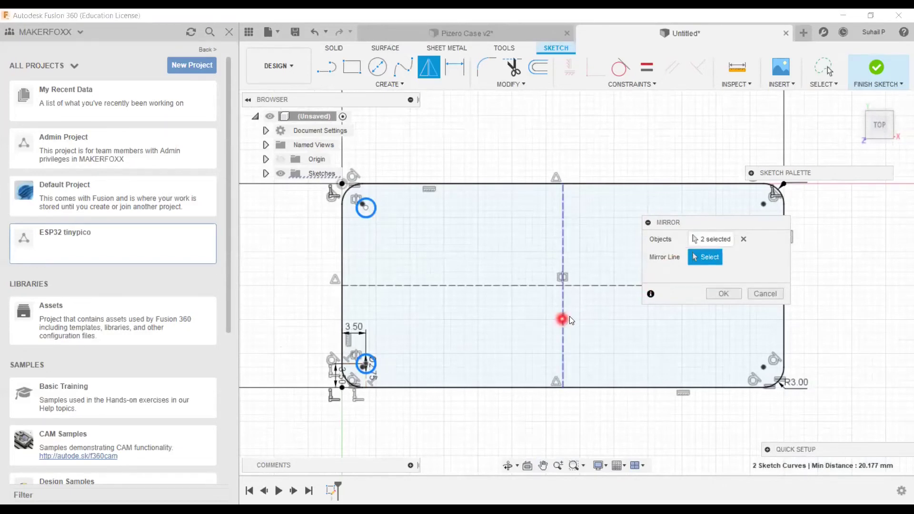
{"action": "left_click", "coordinate": [562, 319]}
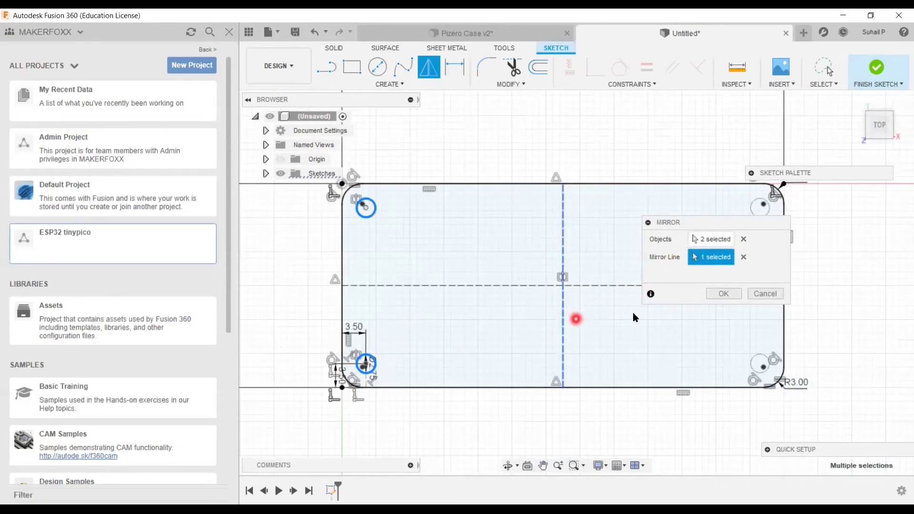
{"action": "left_click", "coordinate": [723, 294]}
{"action": "mouse_move", "coordinate": [621, 337]}
{"action": "middle_mouse_down"}
{"action": "mouse_move", "coordinate": [484, 342]}
{"action": "mouse_move", "coordinate": [610, 342]}
{"action": "middle_mouse_up"}
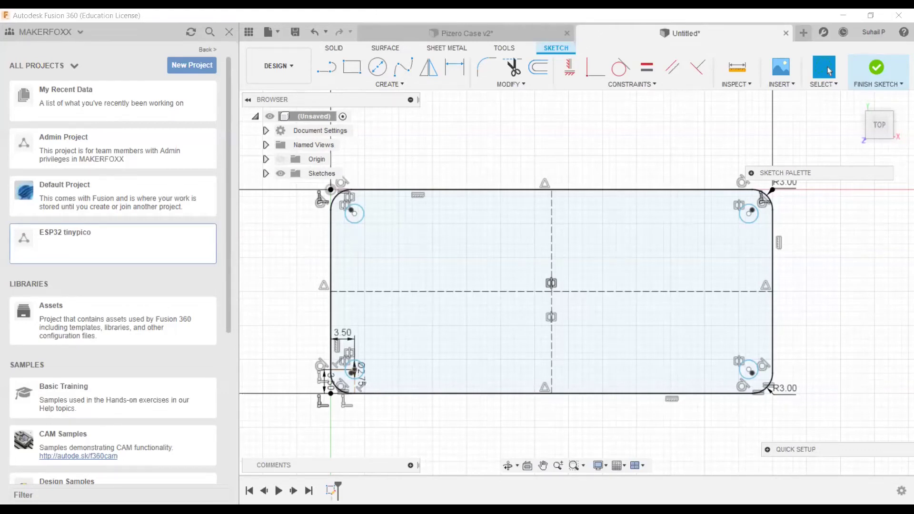
- Sketch a 50 by 5 mm rectangle just below the outline's top edge, between the two upper circles
{"action": "middle_click_drag", "start_coordinate": [430, 161], "coordinate": [418, 185]}
{"action": "key", "text": "r"}
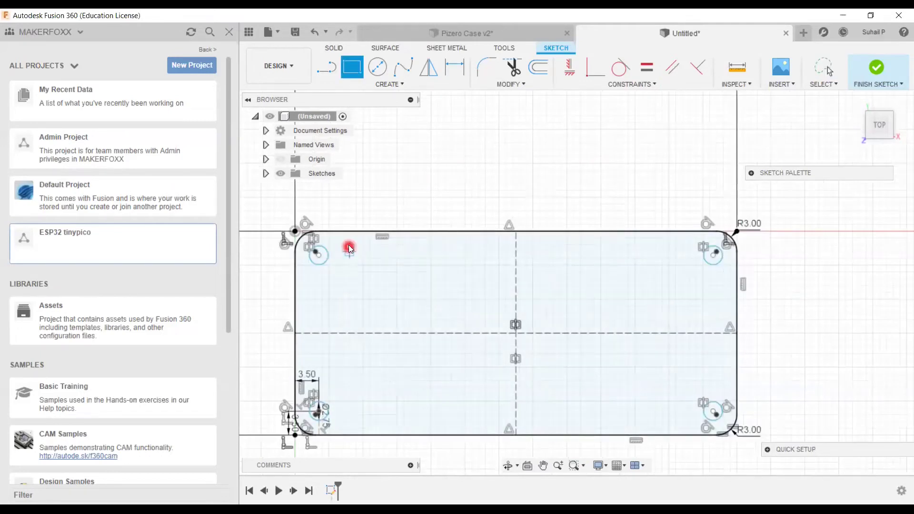
{"action": "left_click", "coordinate": [351, 263]}
{"action": "type", "text": "5"}
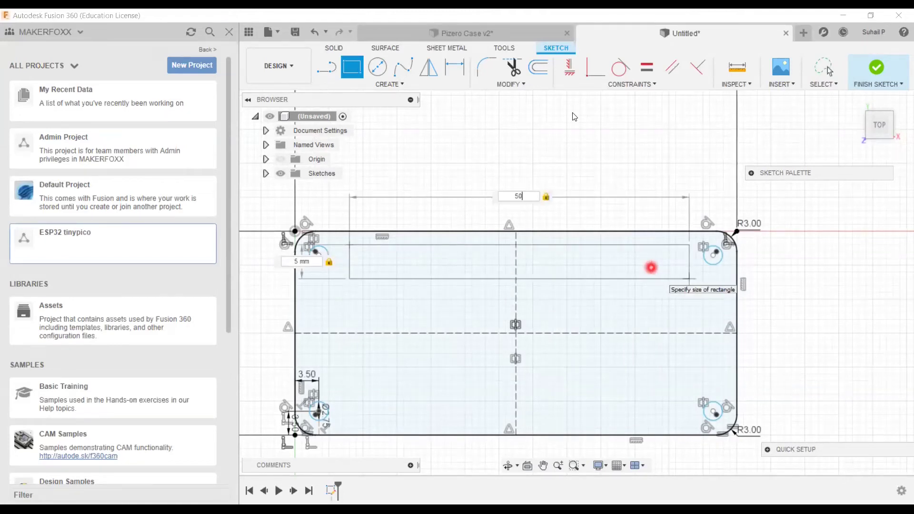
{"action": "key", "text": "Return"}
{"action": "key", "text": "Escape"}
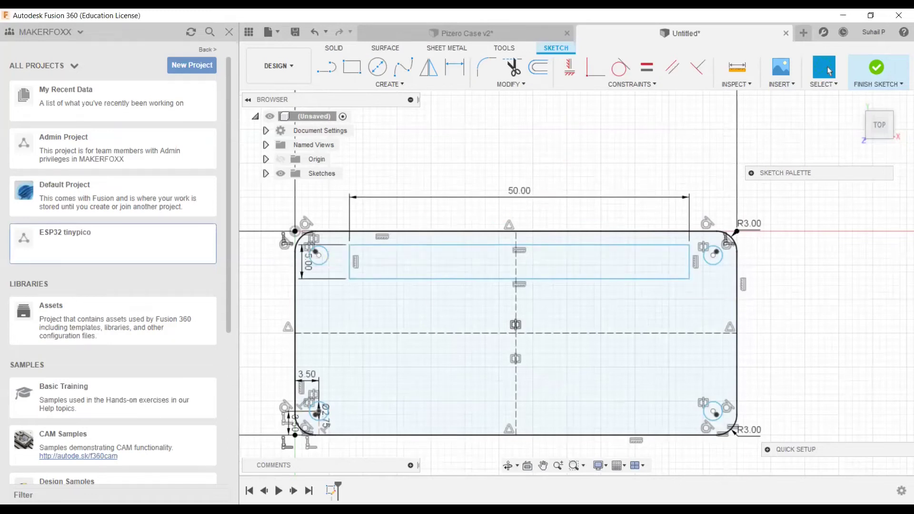
{"action": "left_click", "coordinate": [587, 355]}
{"action": "left_click", "coordinate": [311, 245]}
{"action": "scroll", "coordinate": [323, 263], "scroll_direction": "up", "scroll_amount": 2}
{"action": "key", "text": "d"}
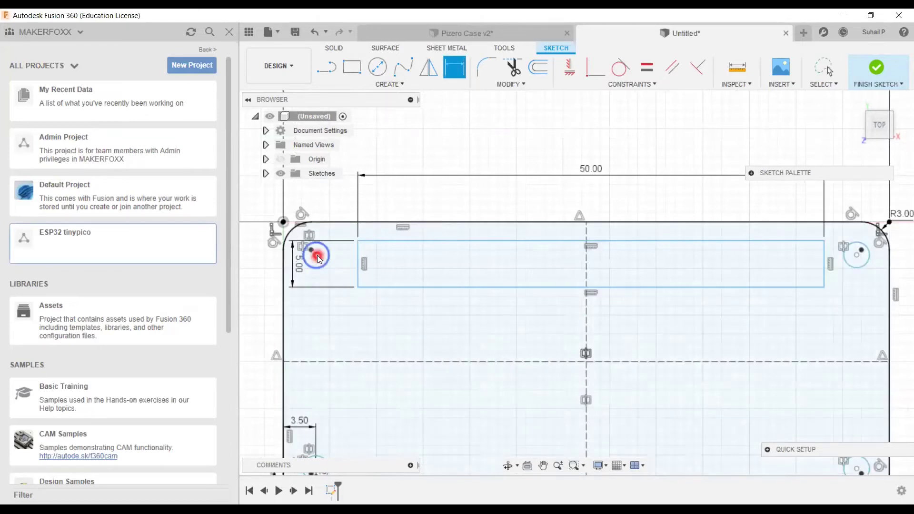
{"action": "left_click", "coordinate": [316, 261]}
{"action": "left_click", "coordinate": [358, 265]}
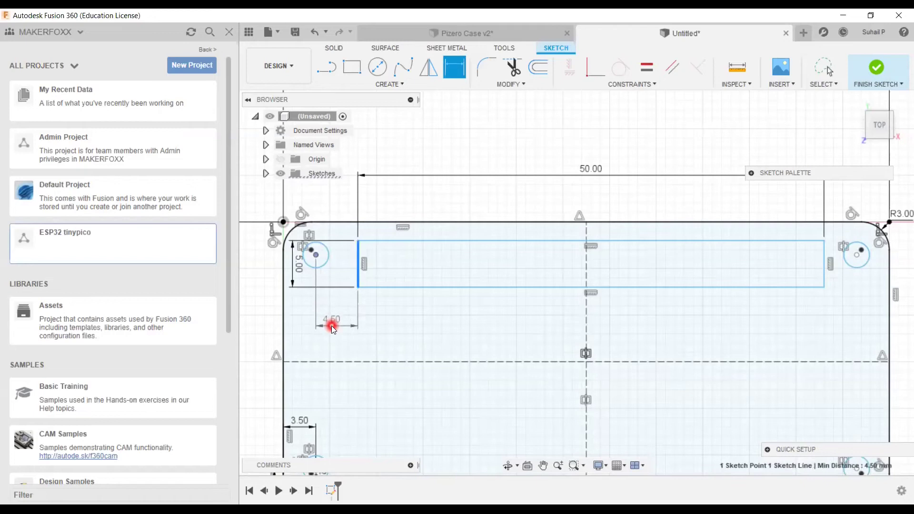
{"action": "key", "text": "Escape"}
- Move the upper-right circle slightly downward so its centre sits about 4.5 mm below the outline's top edge
{"action": "left_click", "coordinate": [857, 255]}
{"action": "left_click", "coordinate": [824, 270]}
{"action": "left_click", "coordinate": [857, 256]}
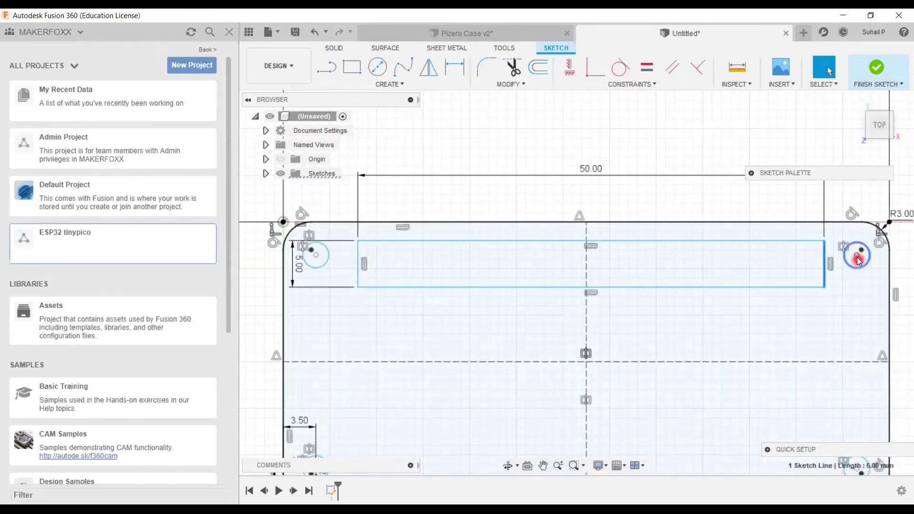
{"action": "left_click", "coordinate": [855, 288]}
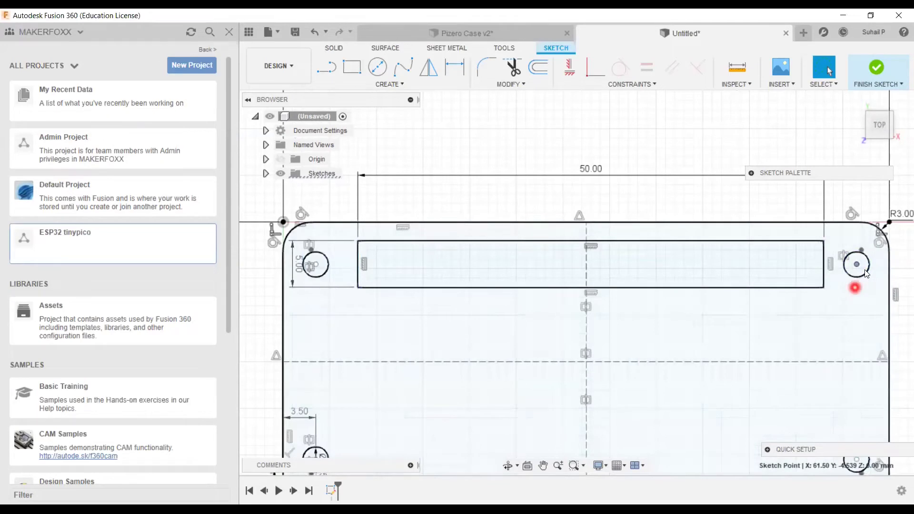
{"action": "left_click", "coordinate": [824, 272], "text": "shift"}
{"action": "left_click", "coordinate": [824, 276], "text": "shift"}
{"action": "left_click", "coordinate": [455, 67]}
{"action": "left_click", "coordinate": [841, 328]}
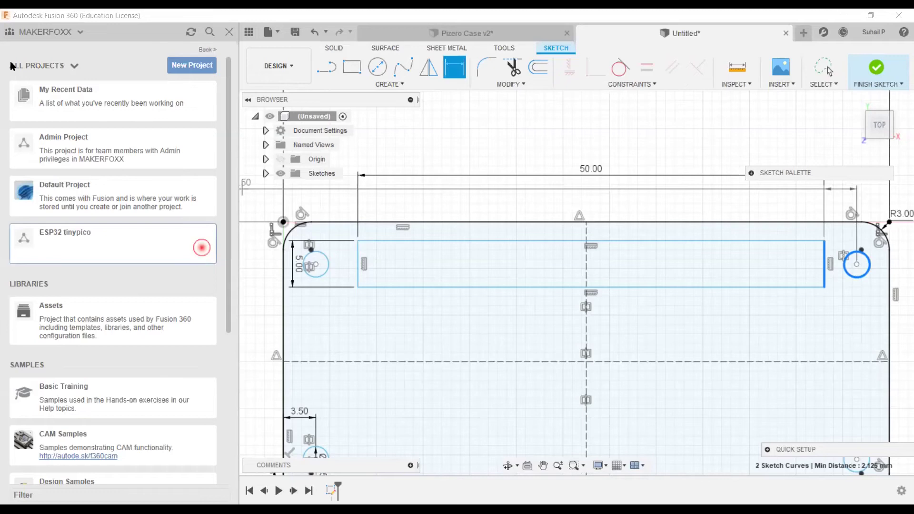
{"action": "left_click", "coordinate": [101, 243]}
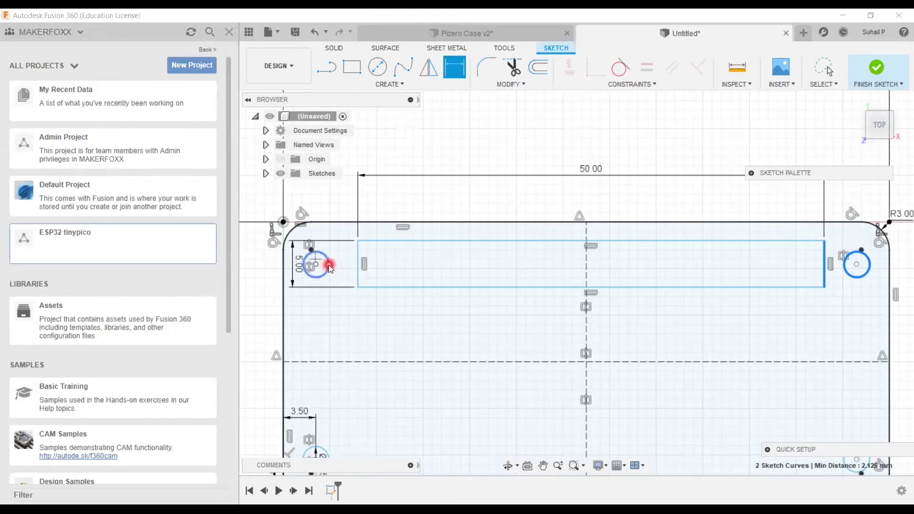
{"action": "left_click", "coordinate": [359, 276]}
{"action": "left_click", "coordinate": [317, 312]}
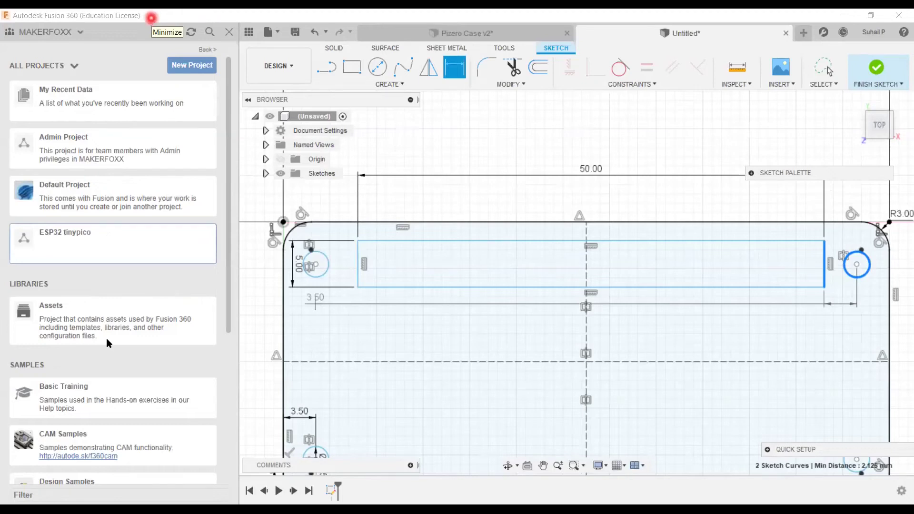
{"action": "left_click_drag", "start_coordinate": [343, 294], "coordinate": [357, 273]}
{"action": "key", "text": "Escape"}
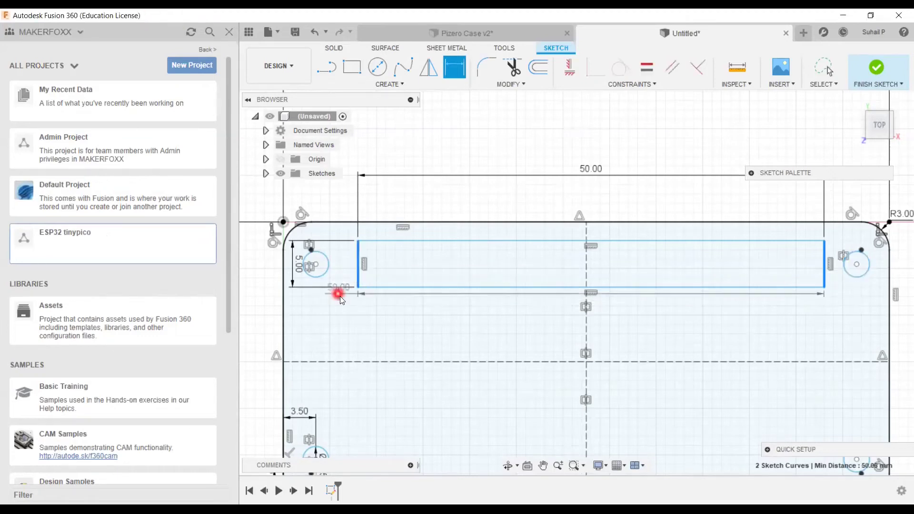
- Dimension the horizontal distance from the upper-left circle's centre to the rectangle's left edge as 4 mm
{"action": "left_click", "coordinate": [357, 278]}
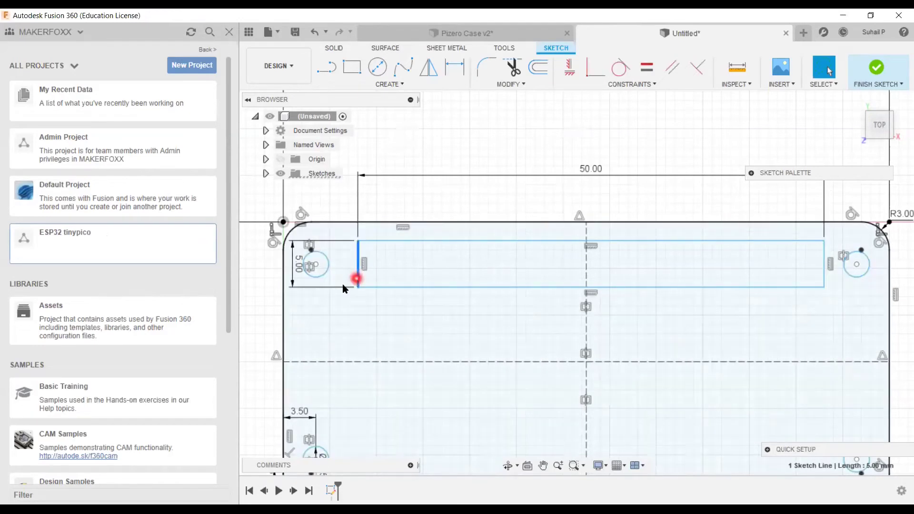
{"action": "left_click", "coordinate": [324, 274]}
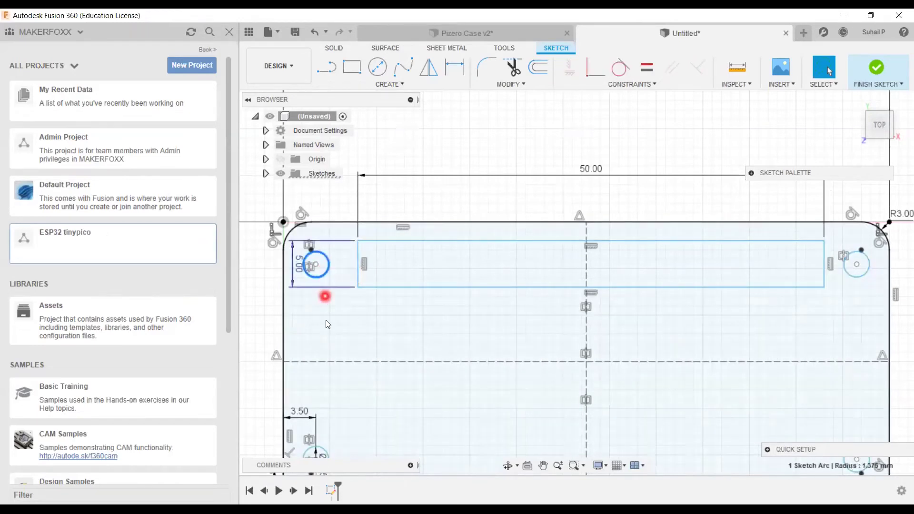
{"action": "left_click", "coordinate": [357, 268]}
{"action": "left_click", "coordinate": [323, 272], "text": "ctrl"}
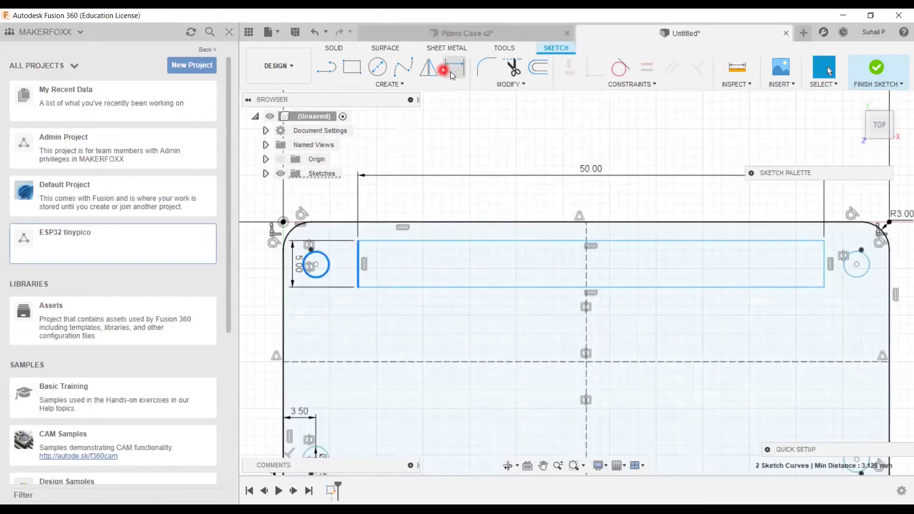
{"action": "left_click", "coordinate": [452, 69]}
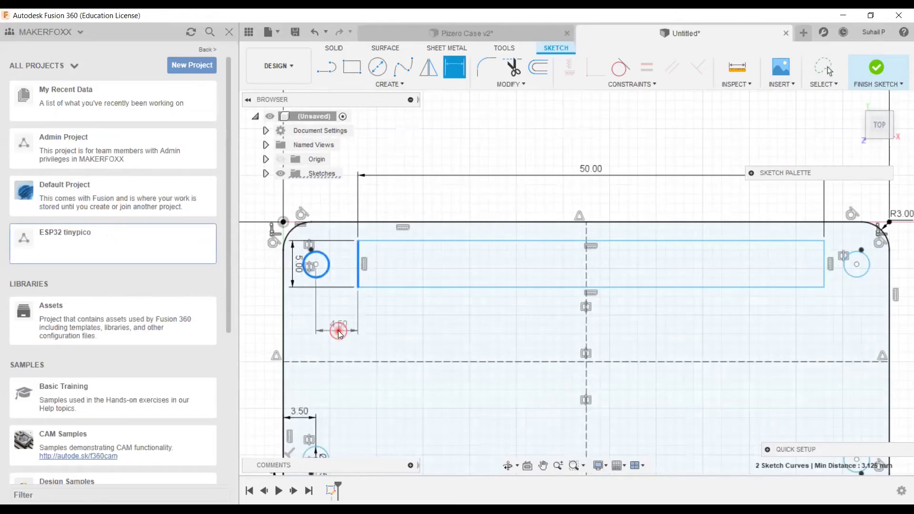
{"action": "left_click", "coordinate": [339, 332]}
{"action": "type", "text": "4"}
{"action": "key", "text": "Return"}
{"action": "left_click", "coordinate": [299, 296]}
{"action": "scroll", "coordinate": [305, 276], "scroll_direction": "up", "scroll_amount": 2}
{"action": "scroll", "coordinate": [312, 274], "scroll_direction": "up", "scroll_amount": 2}
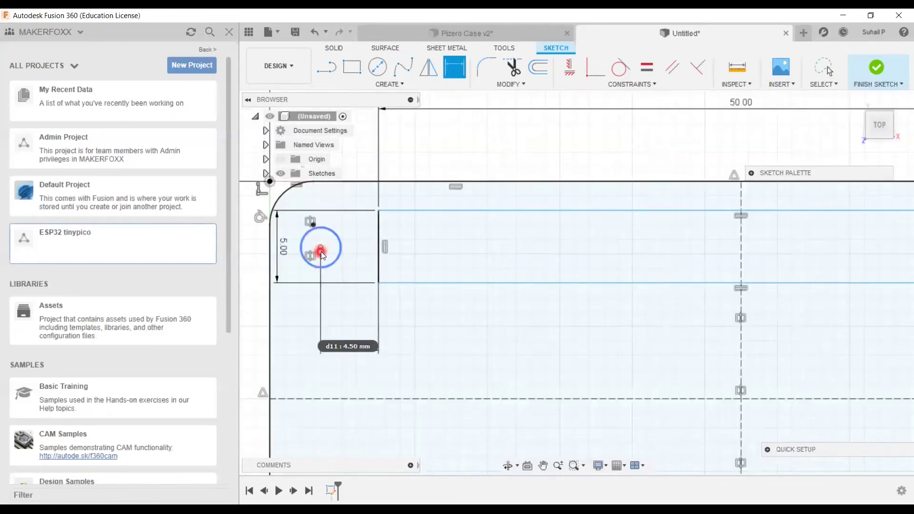
{"action": "left_click", "coordinate": [380, 268]}
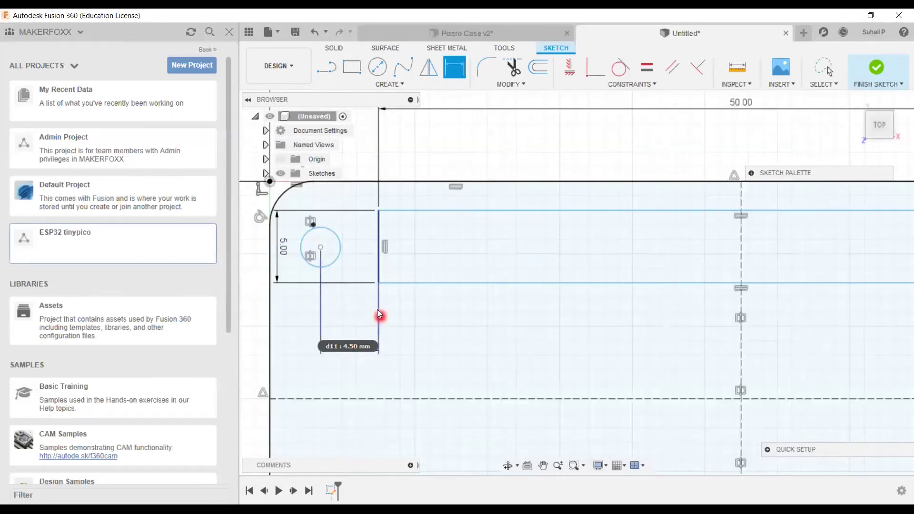
- Add a driven dimension between the rectangle's right edge and the upper-right circle's centre
{"action": "scroll", "coordinate": [379, 316], "scroll_direction": "down", "scroll_amount": 2}
{"action": "middle_click_drag", "start_coordinate": [654, 361], "coordinate": [527, 371]}
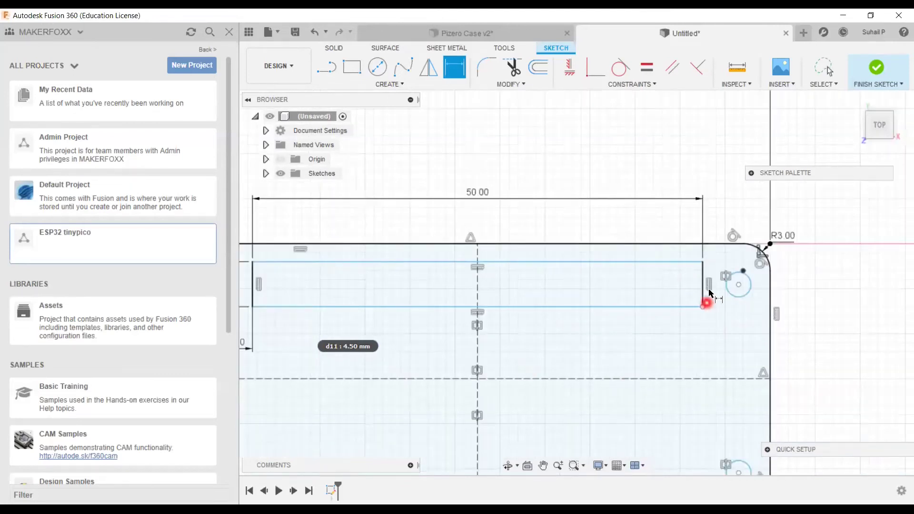
{"action": "mouse_move", "coordinate": [660, 326]}
{"action": "middle_mouse_down"}
{"action": "mouse_move", "coordinate": [704, 333]}
{"action": "mouse_move", "coordinate": [692, 339]}
{"action": "middle_mouse_up"}
{"action": "scroll", "coordinate": [751, 322], "scroll_direction": "up", "scroll_amount": 3}
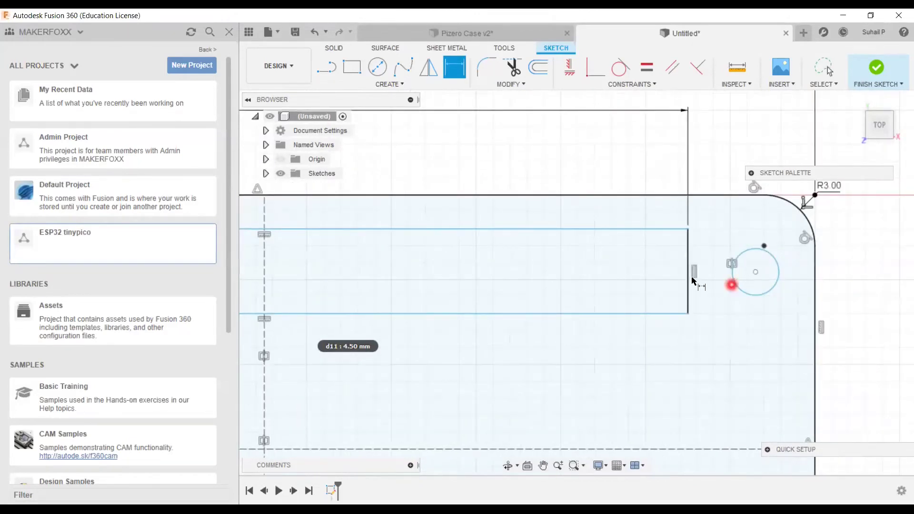
{"action": "left_click", "coordinate": [753, 295]}
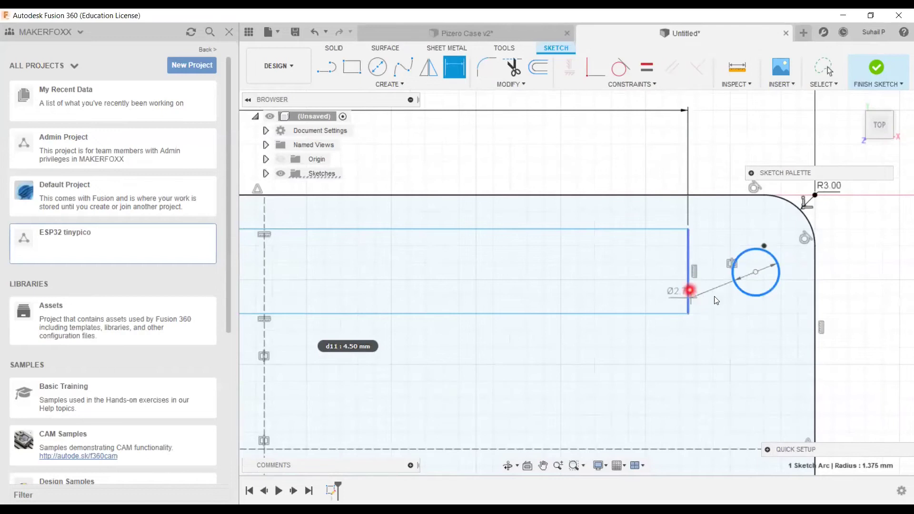
{"action": "key", "text": "Escape"}
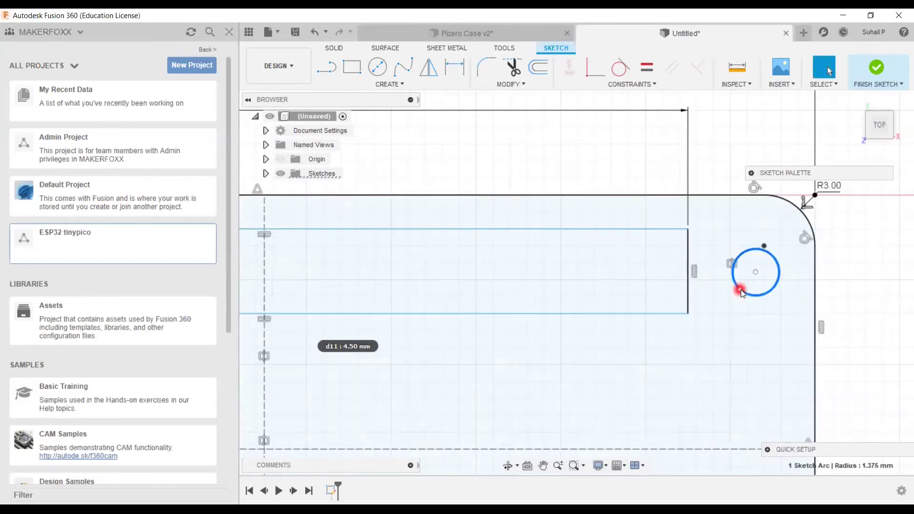
{"action": "left_click", "coordinate": [688, 289], "text": "shift"}
{"action": "key", "text": "d"}
{"action": "left_click", "coordinate": [694, 375]}
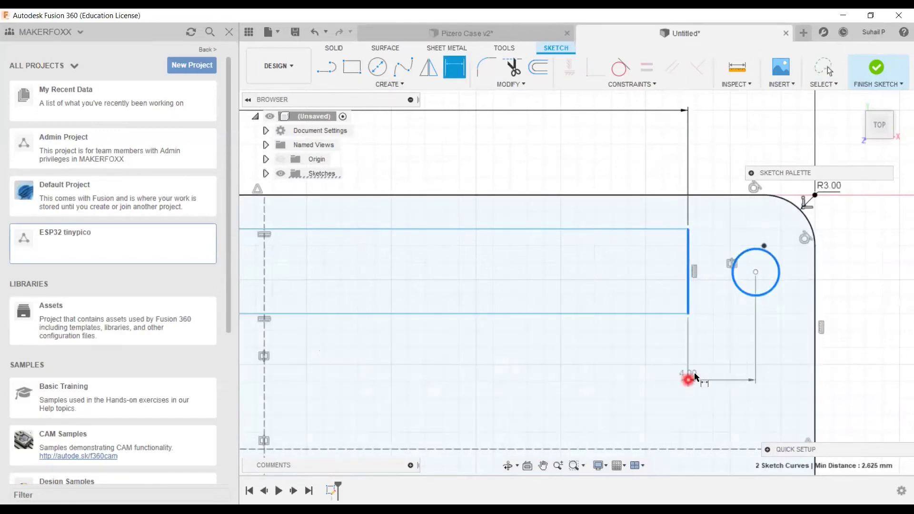
{"action": "left_click", "coordinate": [506, 276]}
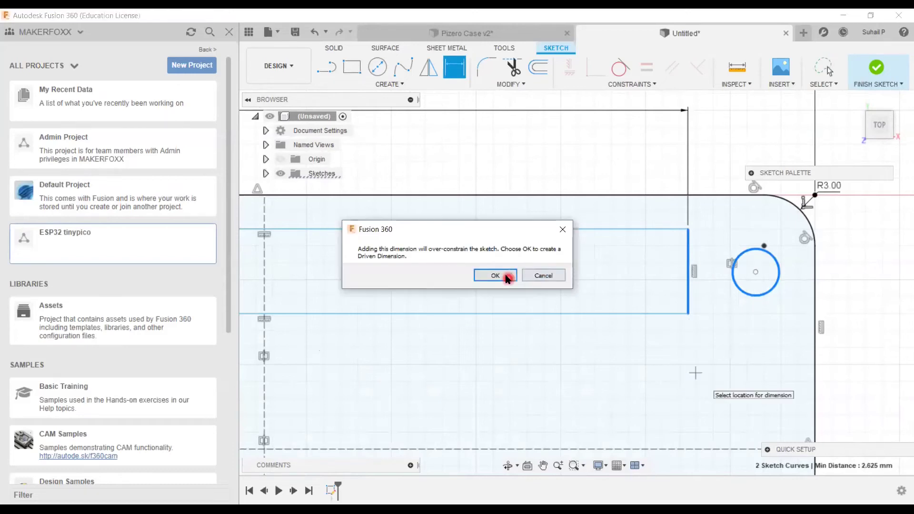
{"action": "scroll", "coordinate": [597, 405], "scroll_direction": "down", "scroll_amount": 2}
{"action": "scroll", "coordinate": [587, 403], "scroll_direction": "down", "scroll_amount": 3}
{"action": "middle_click_drag", "start_coordinate": [424, 376], "coordinate": [592, 296]}
{"action": "left_click", "coordinate": [510, 247]}
{"action": "left_click", "coordinate": [517, 264]}
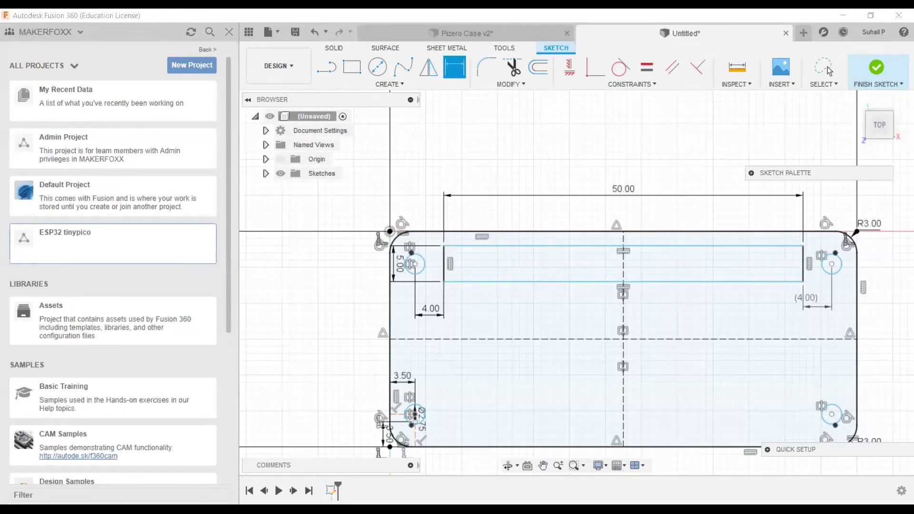
{"action": "scroll", "coordinate": [822, 281], "scroll_direction": "up", "scroll_amount": 3}
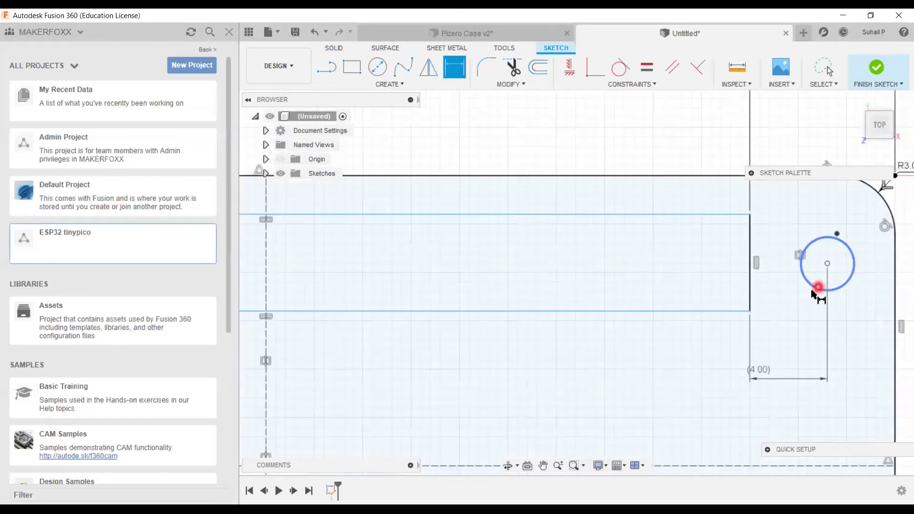
- Dimension the vertical distance from the 50 mm rectangle's bottom edge to the upper-right circle's centre as 2.5 mm
{"action": "left_click", "coordinate": [750, 274]}
{"action": "key", "text": "Escape"}
{"action": "key", "text": "Escape"}
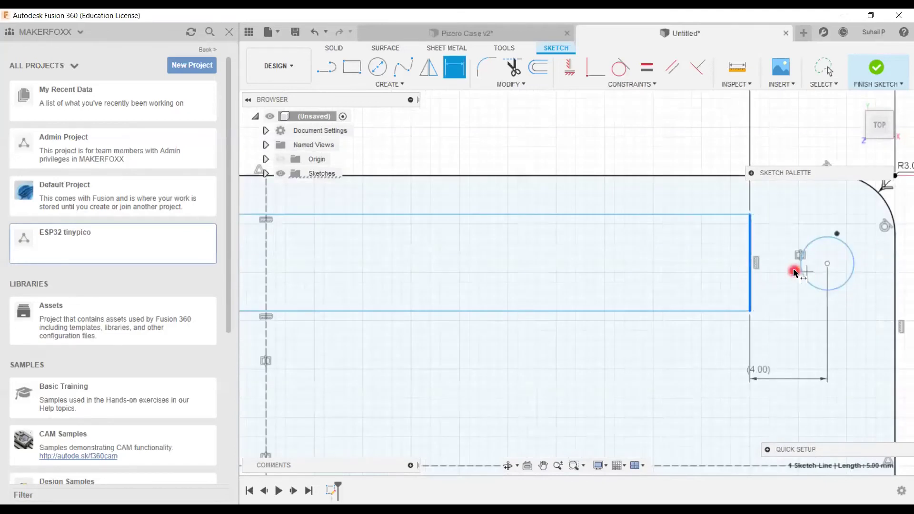
{"action": "left_click", "coordinate": [722, 312]}
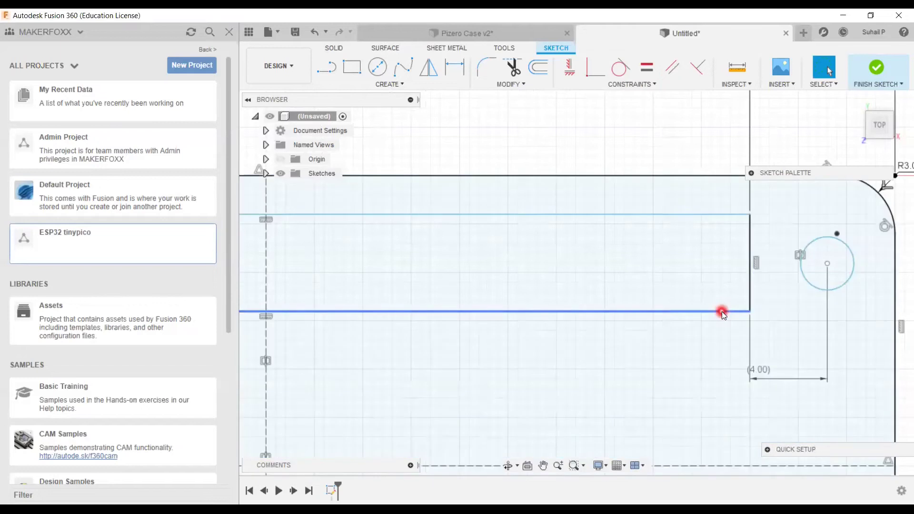
{"action": "left_click", "coordinate": [807, 278]}
{"action": "left_click", "coordinate": [723, 311], "text": "shift"}
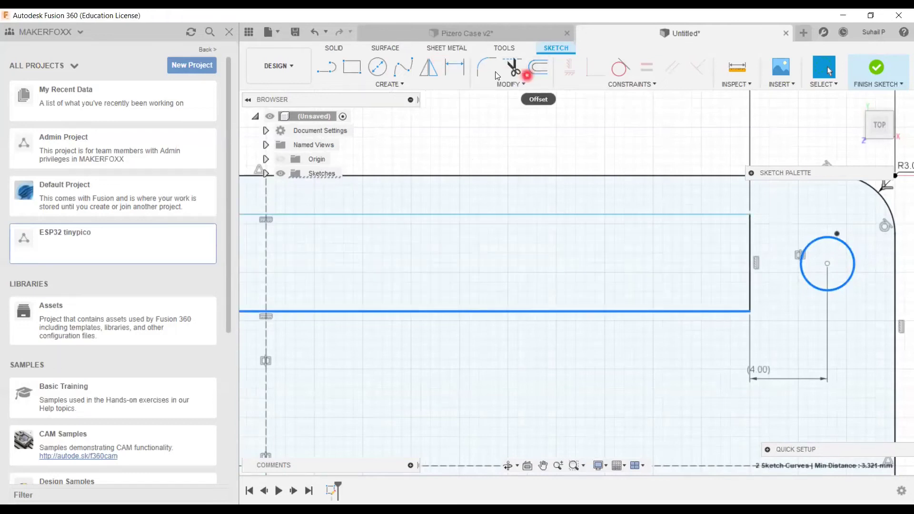
{"action": "left_click", "coordinate": [460, 71]}
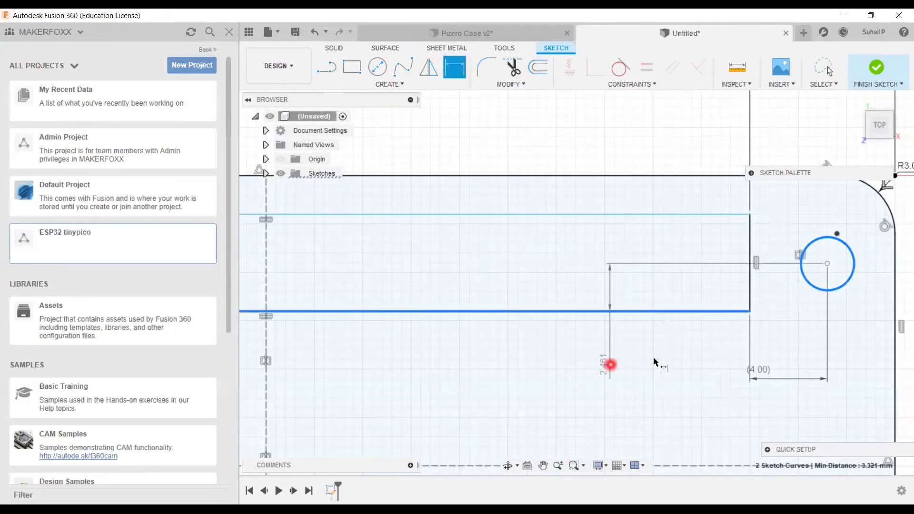
{"action": "left_click", "coordinate": [803, 342]}
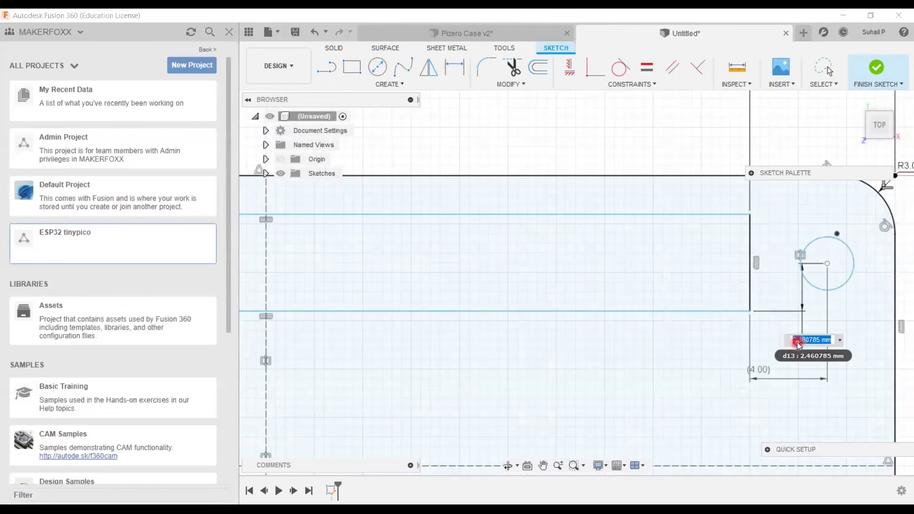
{"action": "type", "text": "2.5"}
{"action": "key", "text": "Return"}
{"action": "scroll", "coordinate": [548, 402], "scroll_direction": "up", "scroll_amount": 4}
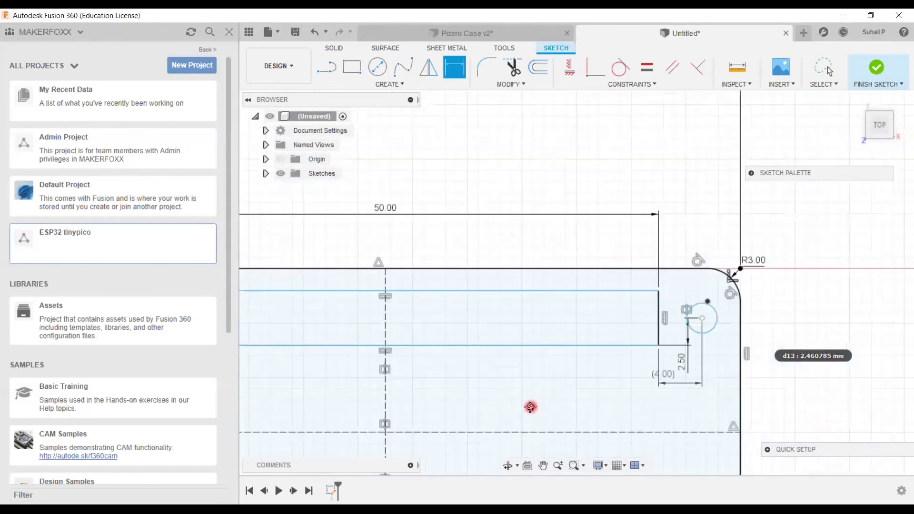
{"action": "scroll", "coordinate": [571, 386], "scroll_direction": "up", "scroll_amount": 4}
{"action": "middle_click_drag", "start_coordinate": [570, 384], "coordinate": [631, 294]}
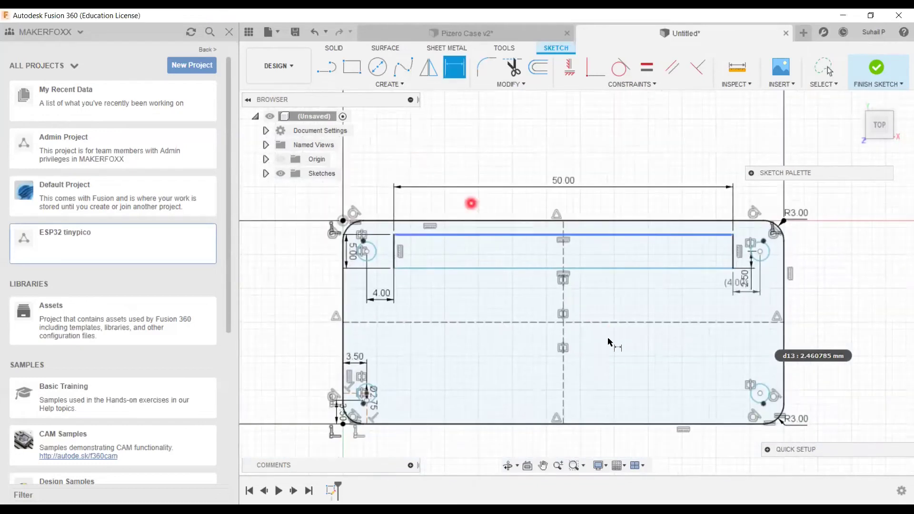
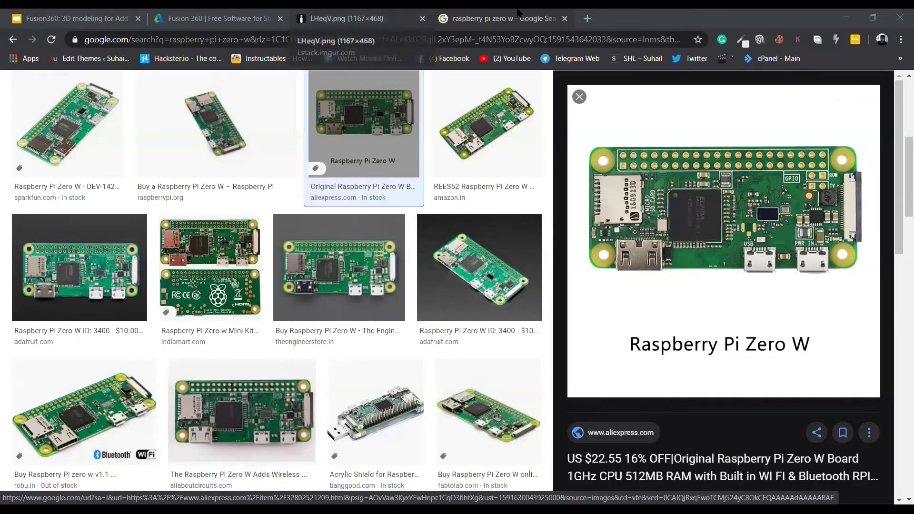
- Switch to the browser and examine the connector sizes and positions in the Raspberry Pi Zero dimension drawing
{"action": "left_click", "coordinate": [380, 12]}
{"action": "key", "text": "ctrl+Tab"}
{"action": "left_click", "coordinate": [378, 11]}
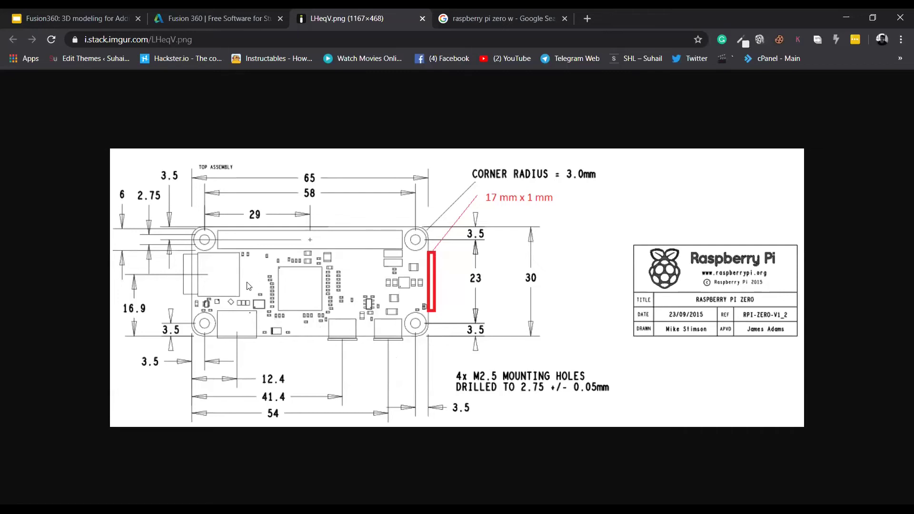
{"action": "left_click", "coordinate": [484, 12]}
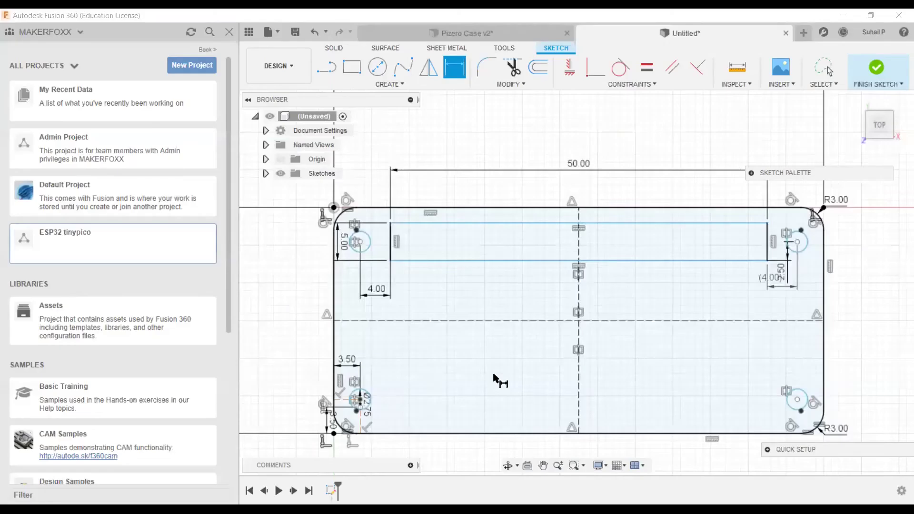
{"action": "scroll", "coordinate": [485, 376], "scroll_direction": "down", "scroll_amount": 4}
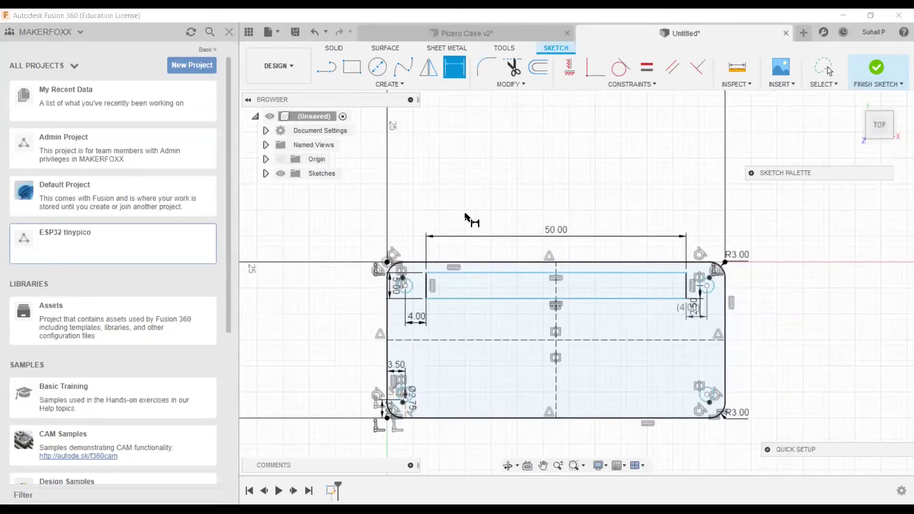
{"action": "middle_click_drag", "start_coordinate": [374, 379], "coordinate": [340, 244]}
{"action": "scroll", "coordinate": [340, 244], "scroll_direction": "up", "scroll_amount": 3}
{"action": "middle_click_drag", "start_coordinate": [354, 159], "coordinate": [366, 199]}
{"action": "key", "text": "r"}
{"action": "scroll", "coordinate": [366, 188], "scroll_direction": "up", "scroll_amount": 2}
{"action": "left_click", "coordinate": [366, 186]}
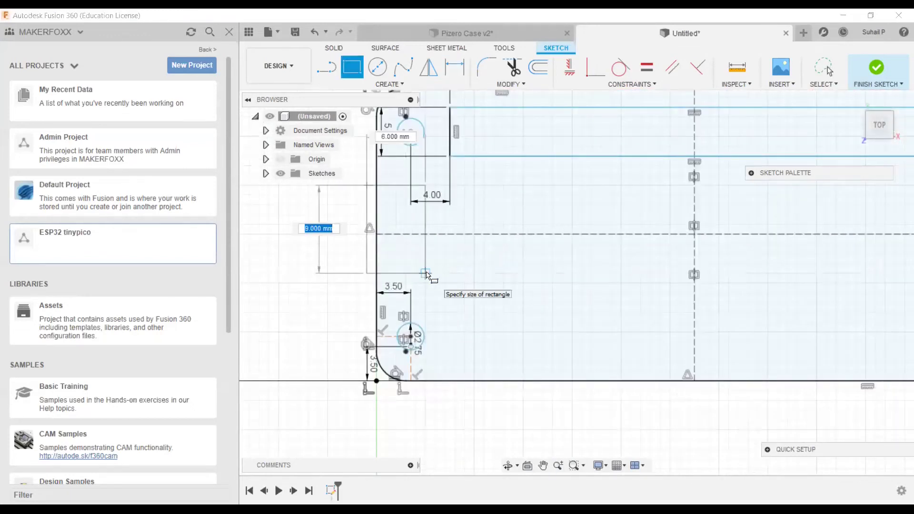
{"action": "type", "text": "12"}
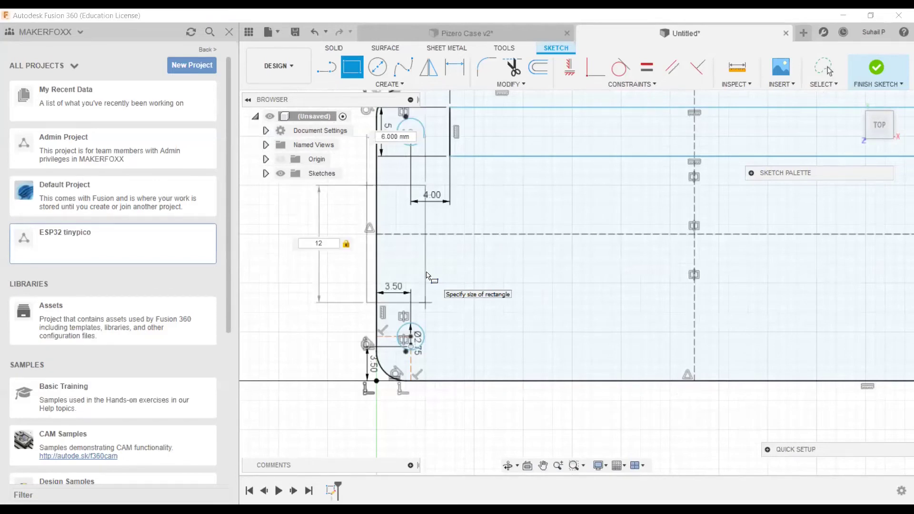
{"action": "key", "text": "Tab"}
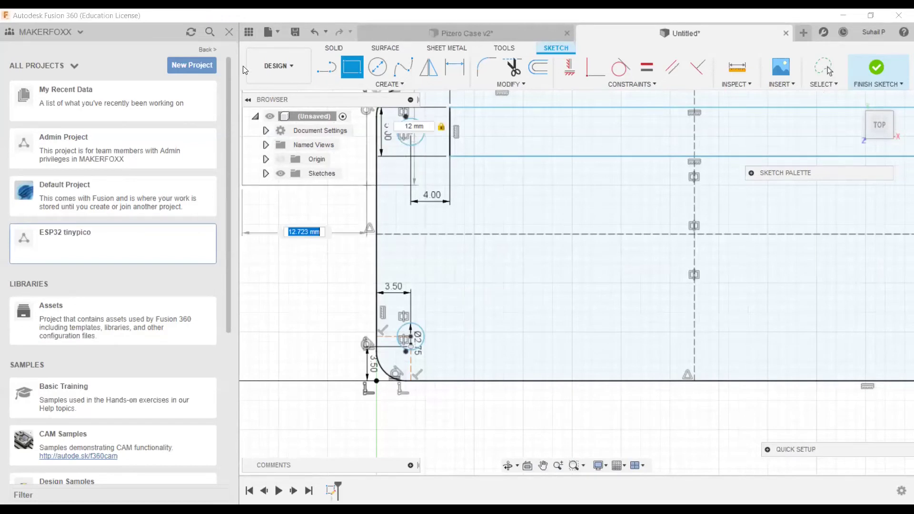
{"action": "key", "text": "Escape"}
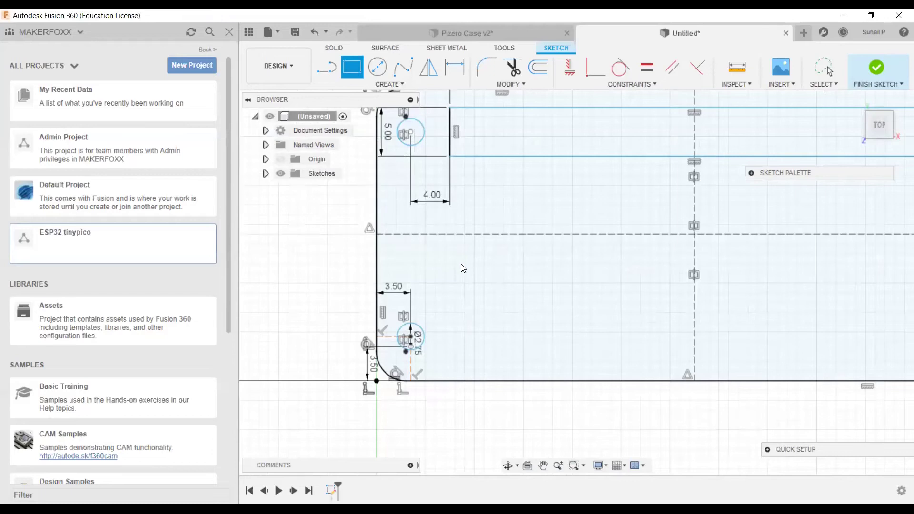
- Sketch a rectangle 6 mm wide and 12 mm high across the outline's left edge, between the two left circles
{"action": "scroll", "coordinate": [460, 264], "scroll_direction": "up", "scroll_amount": 1}
{"action": "key", "text": "r"}
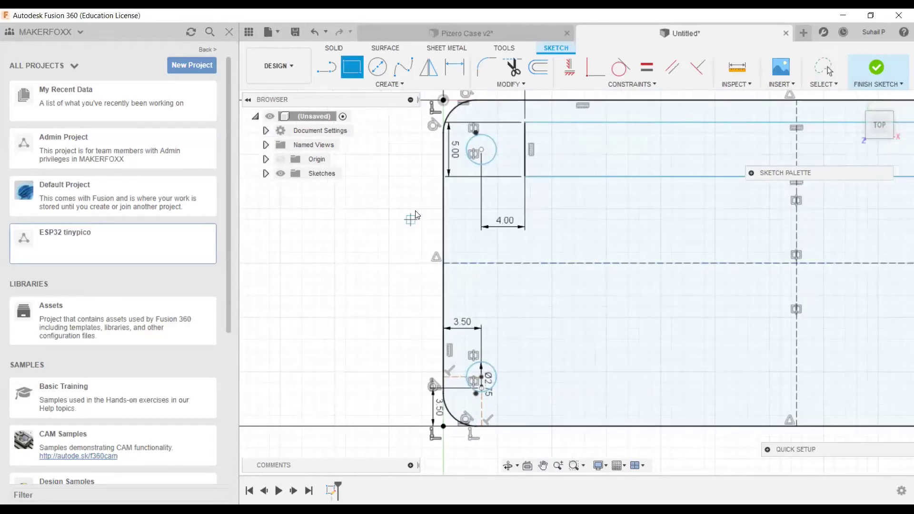
{"action": "left_click", "coordinate": [411, 209]}
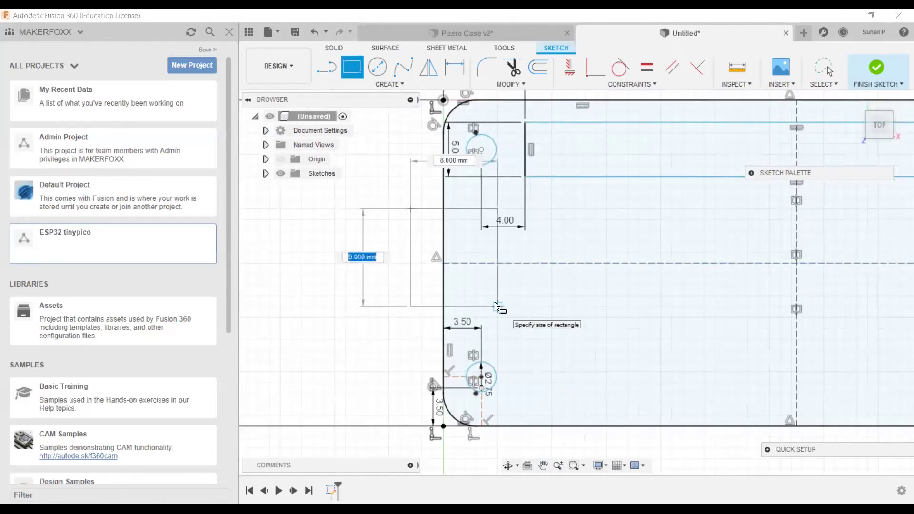
{"action": "type", "text": "12"}
{"action": "key", "text": "Tab"}
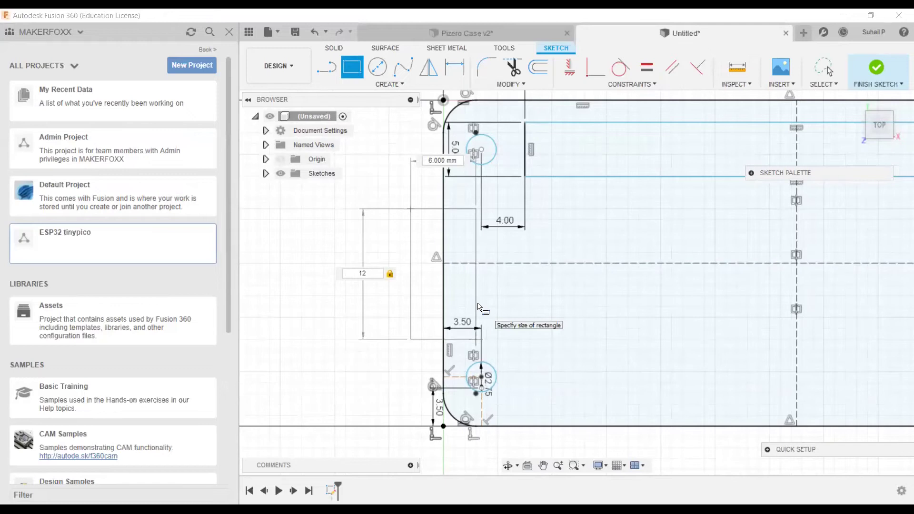
{"action": "key", "text": "Return"}
{"action": "key", "text": "Escape"}
- Sketch a rectangle 12 mm wide and 6 mm high across the outline's bottom edge, near the lower-left circle
{"action": "middle_click_drag", "start_coordinate": [598, 379], "coordinate": [504, 325]}
{"action": "key", "text": "r"}
{"action": "left_click", "coordinate": [459, 321]}
{"action": "type", "text": "12"}
{"action": "key", "text": "Tab"}
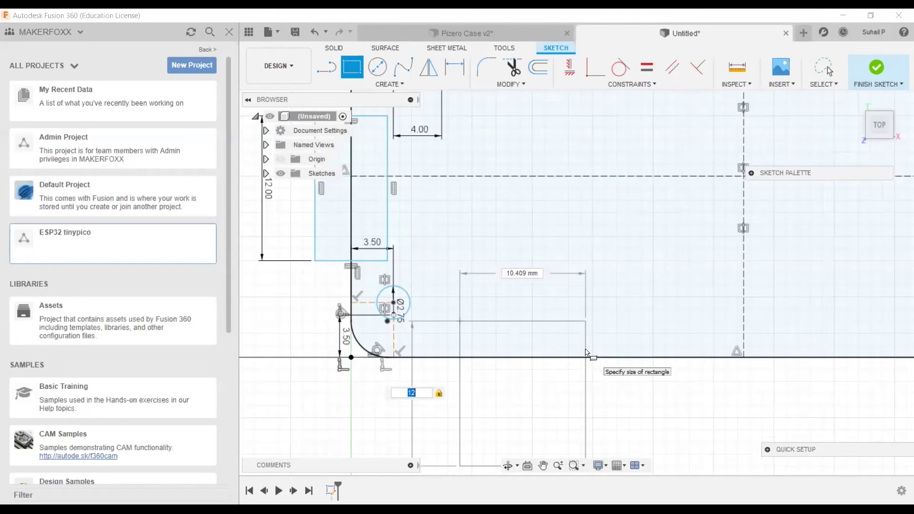
{"action": "key", "text": "Tab"}
{"action": "type", "text": "12"}
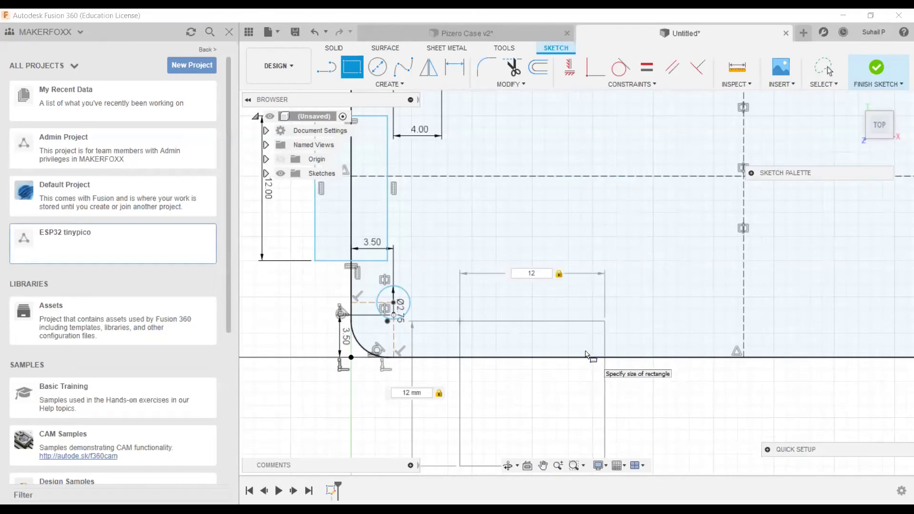
{"action": "key", "text": "Tab"}
{"action": "type", "text": "6"}
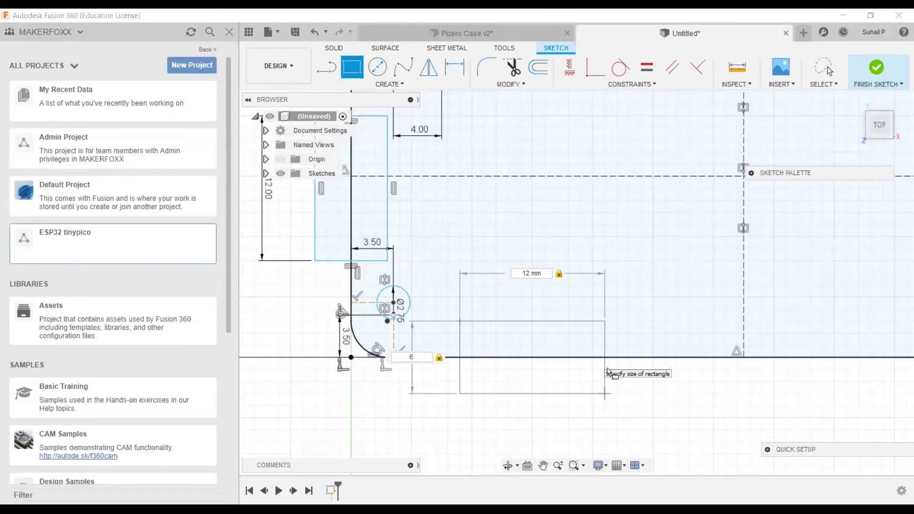
{"action": "key", "text": "Return"}
- Sketch a rectangle 8 mm wide and 6 mm high across the outline's bottom edge, just right of the vertical centreline
{"action": "mouse_move", "coordinate": [595, 357]}
{"action": "middle_mouse_down"}
{"action": "mouse_move", "coordinate": [615, 378]}
{"action": "mouse_move", "coordinate": [606, 345]}
{"action": "middle_mouse_up"}
{"action": "key", "text": "r"}
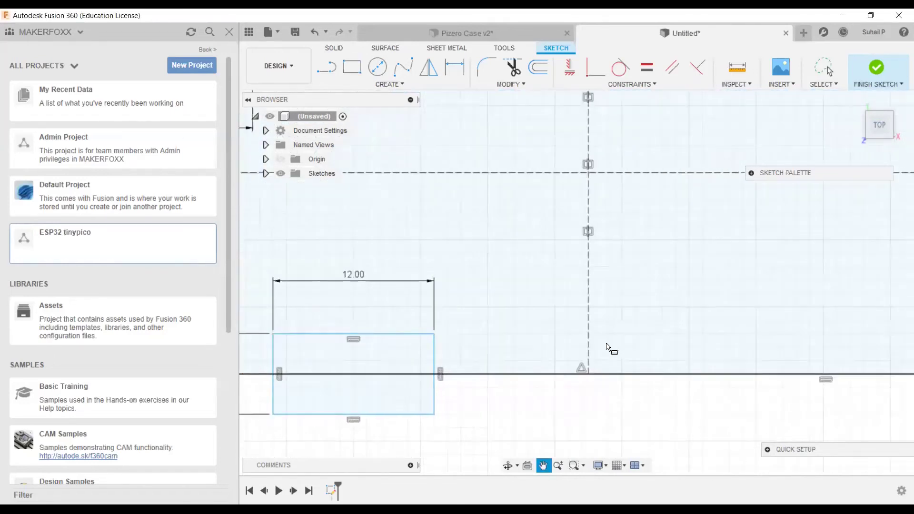
{"action": "left_click", "coordinate": [602, 346]}
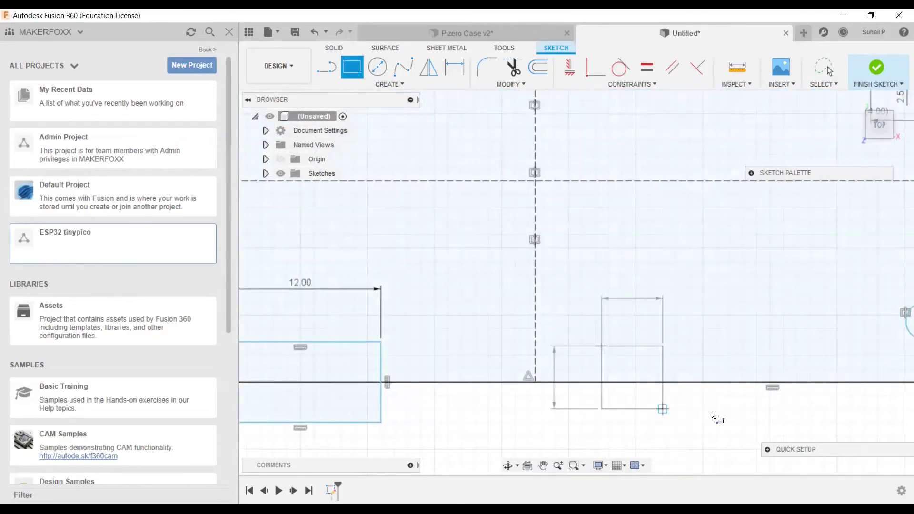
{"action": "key", "text": "Tab"}
{"action": "type", "text": "6"}
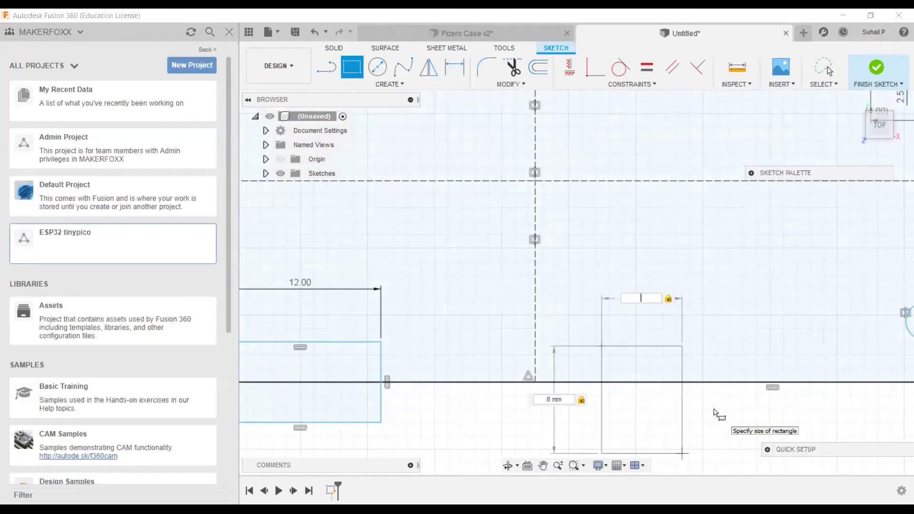
{"action": "key", "text": "Tab"}
{"action": "type", "text": "6"}
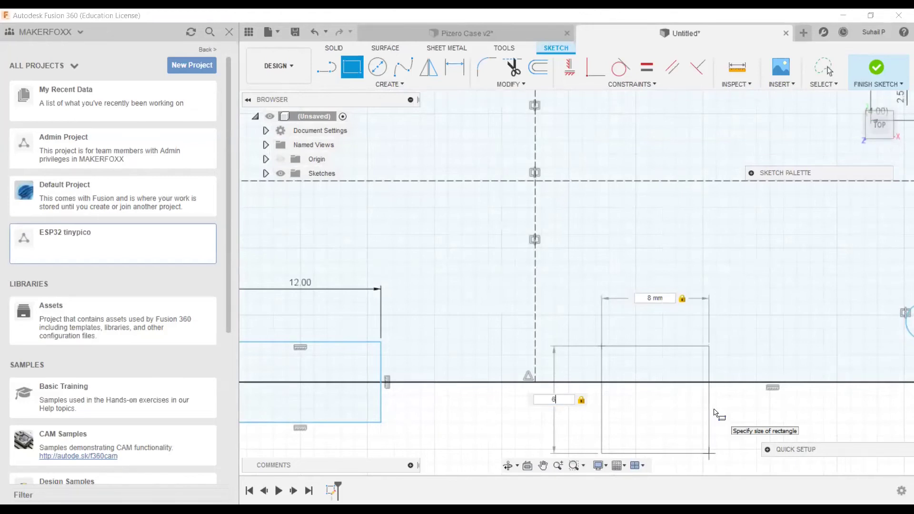
{"action": "key", "text": "Return"}
- Sketch a second 8 by 6 mm rectangle across the bottom edge, between the first one and the lower-right circle
{"action": "middle_click_drag", "start_coordinate": [747, 373], "coordinate": [642, 328]}
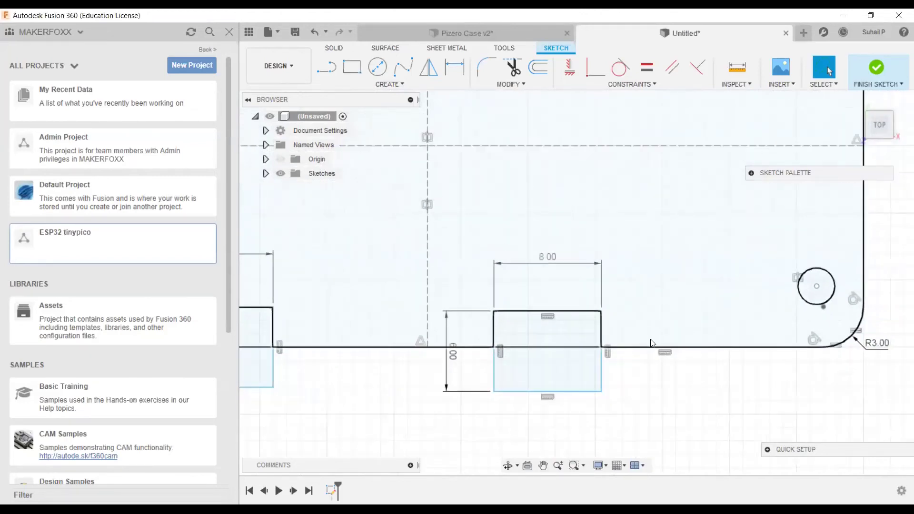
{"action": "left_click", "coordinate": [636, 307]}
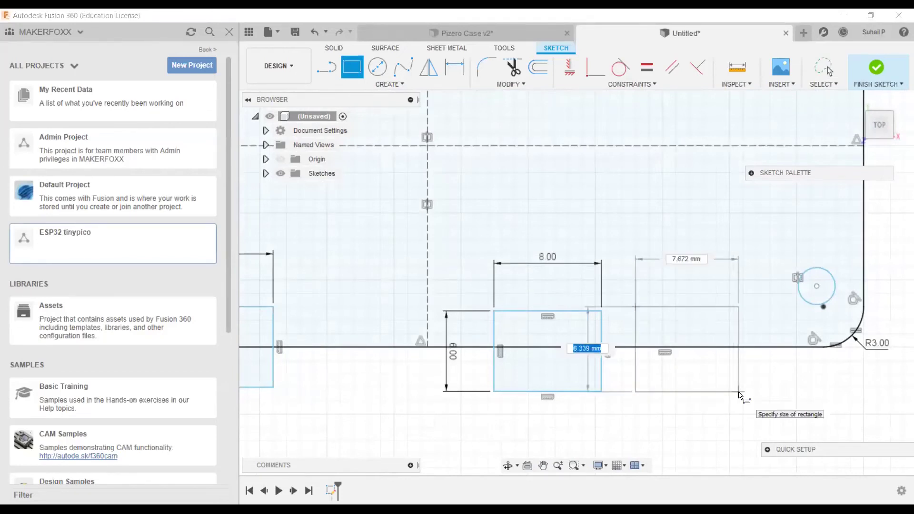
{"action": "key", "text": "Tab"}
{"action": "type", "text": "8"}
{"action": "key", "text": "Tab"}
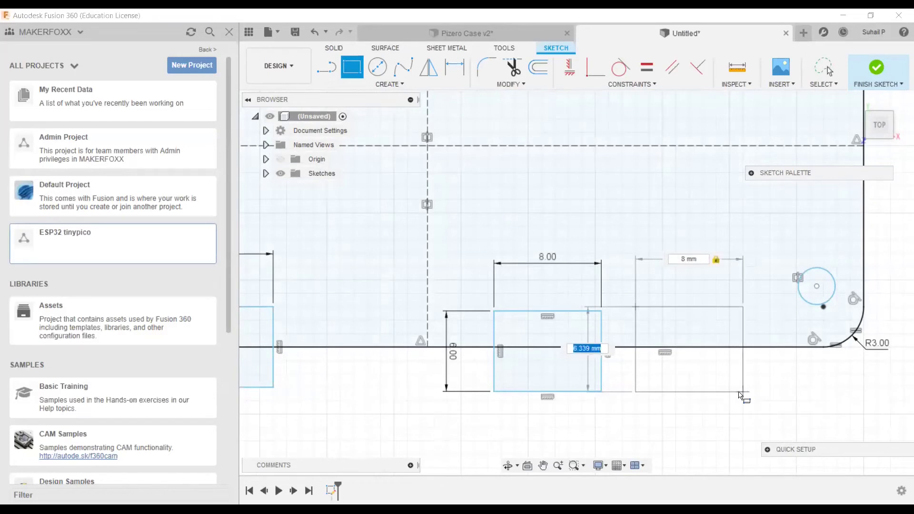
{"action": "type", "text": "6"}
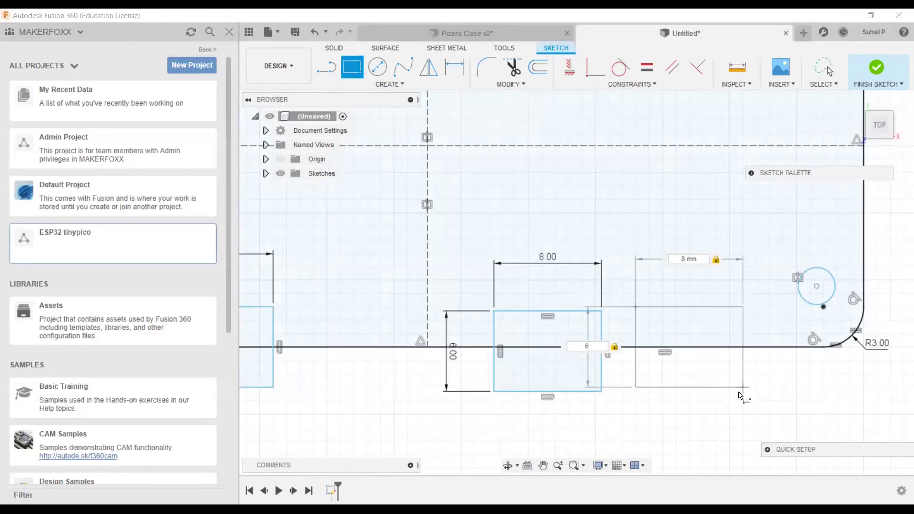
{"action": "key", "text": "Return"}
- Try to sketch a rectangle 6 mm wide and 17 mm high just inside the outline's right edge
{"action": "scroll", "coordinate": [639, 244], "scroll_direction": "down", "scroll_amount": 4}
{"action": "middle_click_drag", "start_coordinate": [389, 254], "coordinate": [413, 300]}
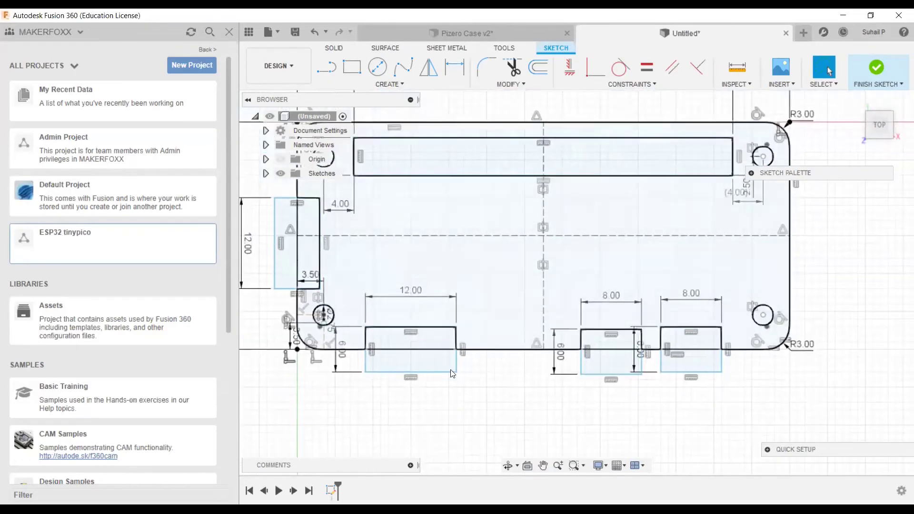
{"action": "mouse_move", "coordinate": [736, 224]}
{"action": "middle_mouse_down"}
{"action": "mouse_move", "coordinate": [693, 237]}
{"action": "mouse_move", "coordinate": [614, 195]}
{"action": "middle_mouse_up"}
{"action": "scroll", "coordinate": [693, 237], "scroll_direction": "down", "scroll_amount": 2}
{"action": "scroll", "coordinate": [640, 232], "scroll_direction": "up", "scroll_amount": 5}
{"action": "key", "text": "r"}
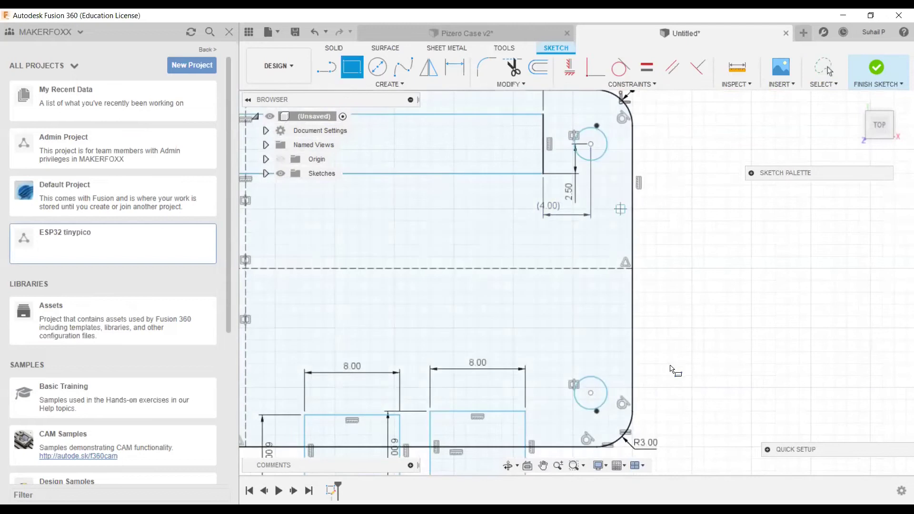
{"action": "left_click", "coordinate": [608, 185]}
{"action": "type", "text": "17"}
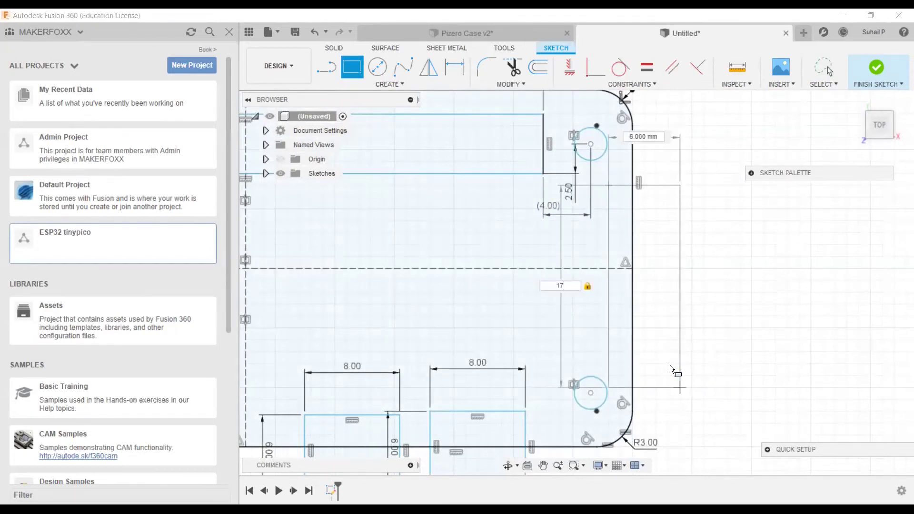
{"action": "key", "text": "Tab"}
{"action": "key", "text": "Tab"}
{"action": "scroll", "coordinate": [451, 378], "scroll_direction": "up", "scroll_amount": 1}
{"action": "scroll", "coordinate": [451, 378], "scroll_direction": "down", "scroll_amount": 3}
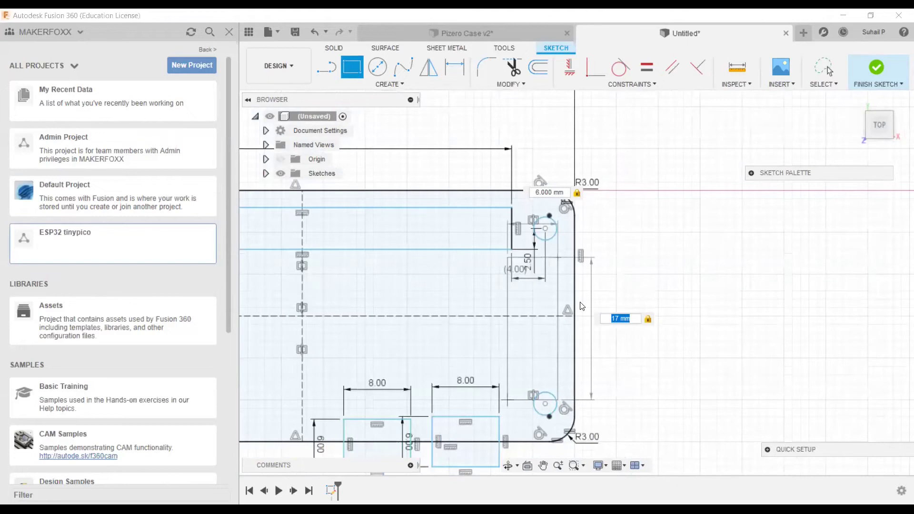
{"action": "key", "text": "Return"}
{"action": "key", "text": "Escape"}
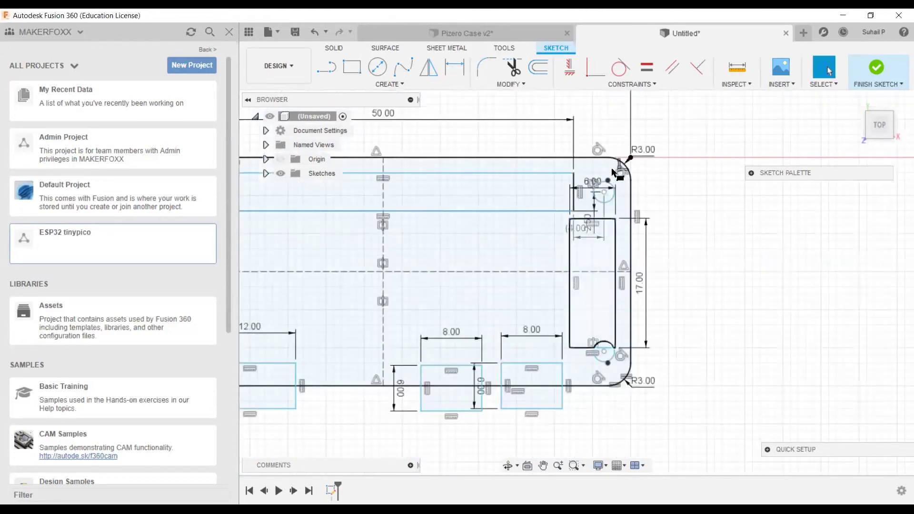
{"action": "scroll", "coordinate": [635, 343], "scroll_direction": "up", "scroll_amount": 2}
{"action": "scroll", "coordinate": [655, 380], "scroll_direction": "up", "scroll_amount": 2}
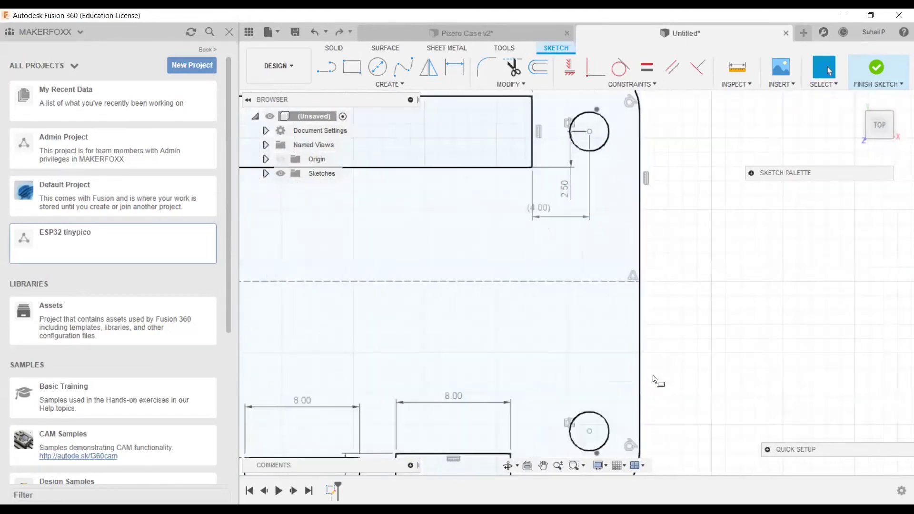
- Sketch a rectangle 6 mm wide and 17 mm high across the outline's right edge, between the two right-hand circles
{"action": "type", "text": "r"}
{"action": "type", "text": "17"}
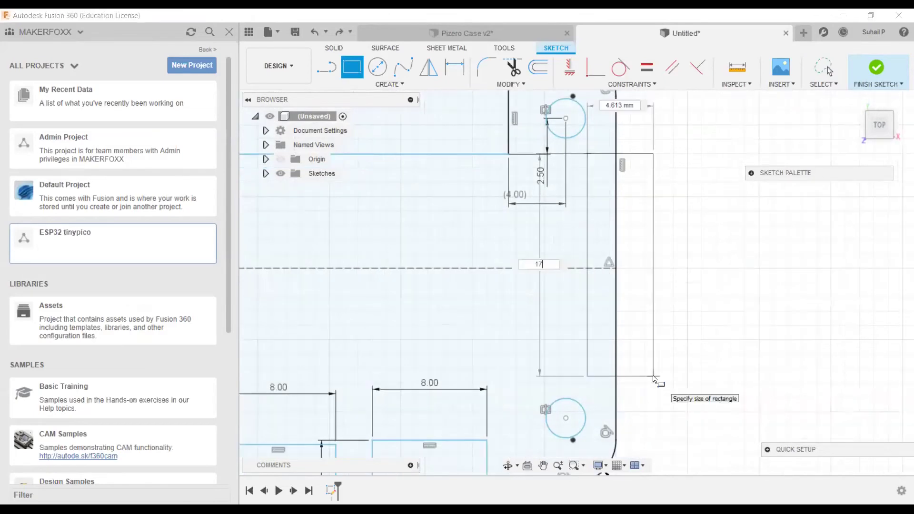
{"action": "key", "text": "Tab"}
{"action": "type", "text": "6"}
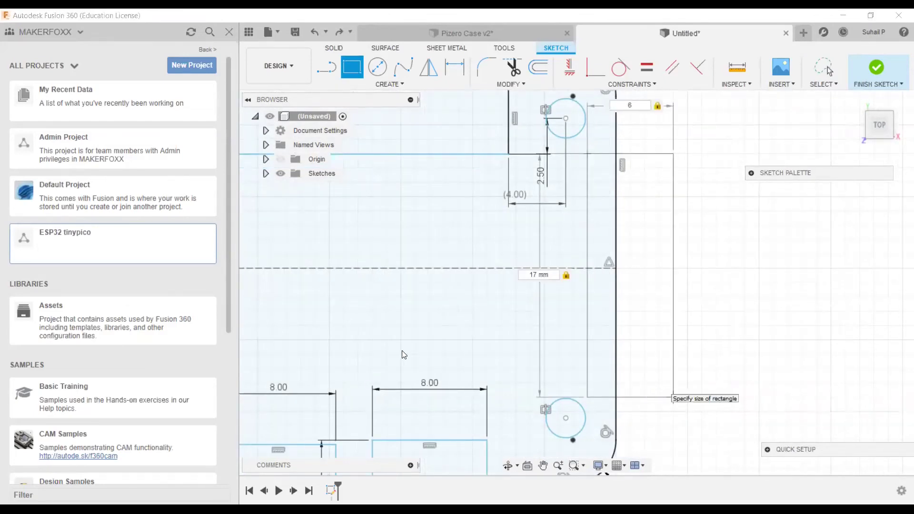
{"action": "key", "text": "Return"}
{"action": "key", "text": "Escape"}
{"action": "scroll", "coordinate": [495, 280], "scroll_direction": "down", "scroll_amount": 4}
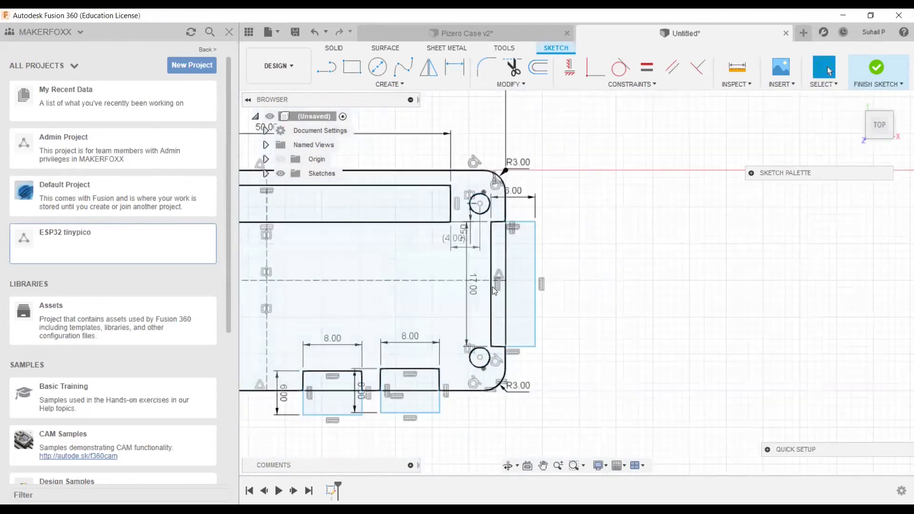
{"action": "scroll", "coordinate": [420, 373], "scroll_direction": "down", "scroll_amount": 2}
{"action": "middle_click_drag", "start_coordinate": [420, 374], "coordinate": [600, 339]}
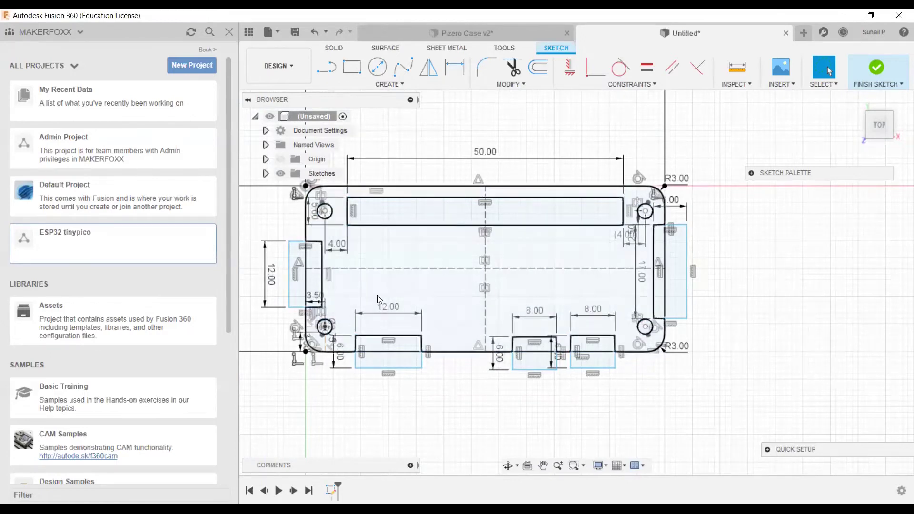
- Dimension the lower side of the 12 mm high left-edge rectangle from the outline's bottom edge at 16.9 mm
{"action": "scroll", "coordinate": [540, 341], "scroll_direction": "up", "scroll_amount": 2}
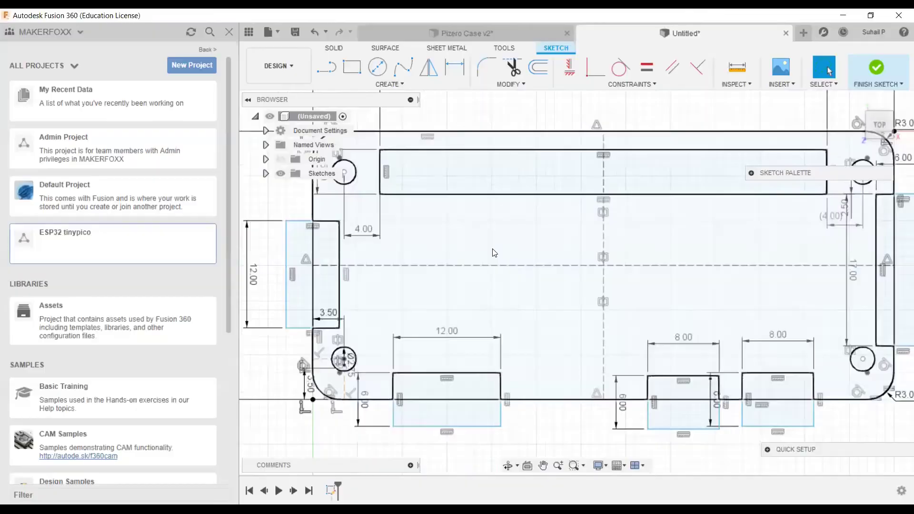
{"action": "scroll", "coordinate": [494, 339], "scroll_direction": "up", "scroll_amount": 5}
{"action": "middle_click_drag", "start_coordinate": [494, 339], "coordinate": [469, 444]}
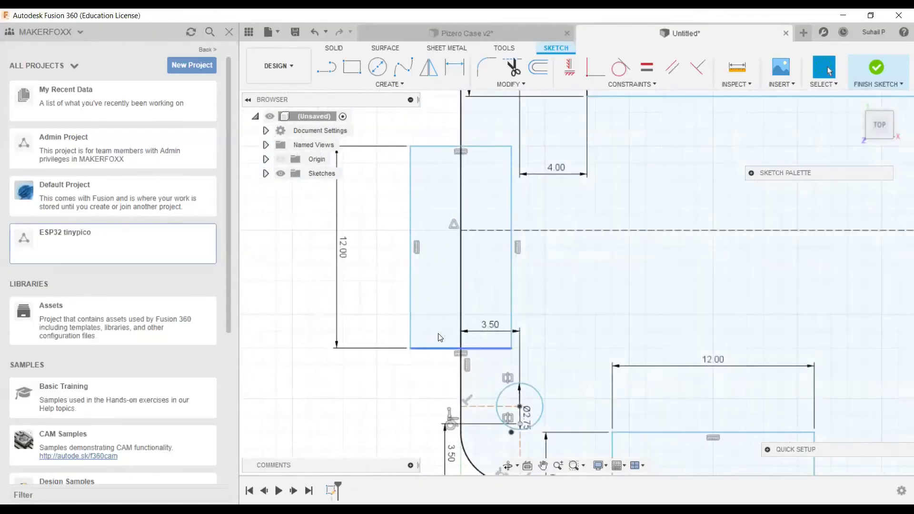
{"action": "key", "text": "d"}
{"action": "left_click", "coordinate": [482, 349]}
{"action": "mouse_move", "coordinate": [513, 414]}
{"action": "middle_mouse_down", "text": "shift"}
{"action": "mouse_move", "coordinate": [534, 408]}
{"action": "mouse_move", "coordinate": [524, 400]}
{"action": "mouse_move", "coordinate": [532, 437]}
{"action": "mouse_move", "coordinate": [747, 238]}
{"action": "middle_mouse_up", "text": "shift"}
{"action": "middle_click_drag", "start_coordinate": [570, 405], "coordinate": [551, 279]}
{"action": "left_click", "coordinate": [546, 350]}
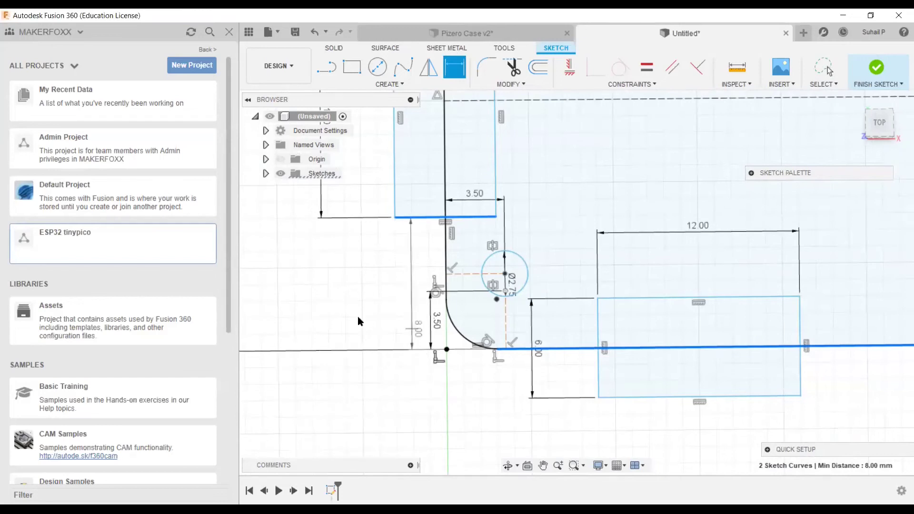
{"action": "middle_click_drag", "start_coordinate": [327, 321], "coordinate": [382, 402]}
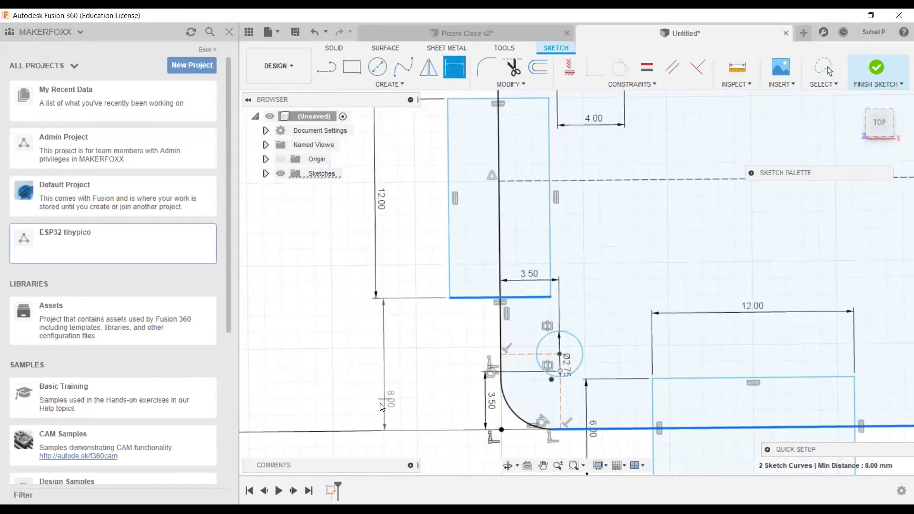
{"action": "left_click", "coordinate": [383, 410]}
{"action": "type", "text": "16.9"}
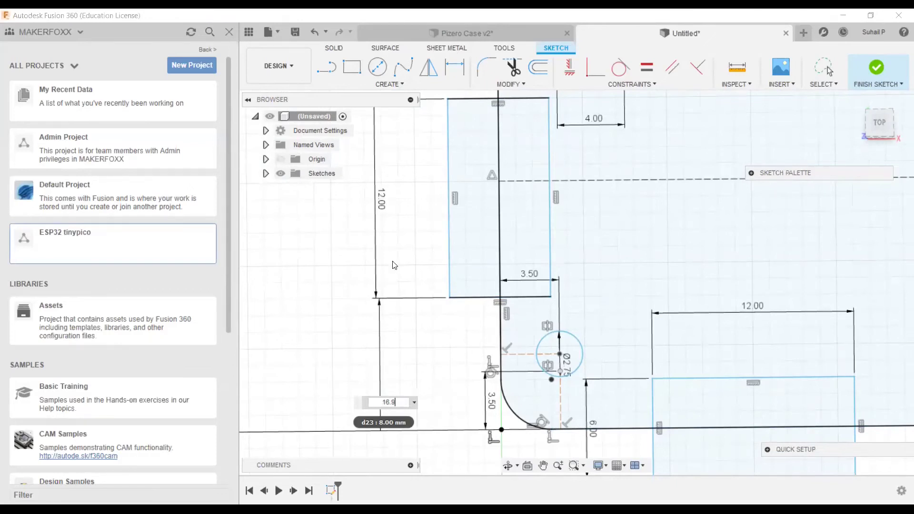
{"action": "key", "text": "Return"}
- Examine the left-edge rectangle's position relative to the upper-left circle, the rounded corner and the bottom edge
{"action": "scroll", "coordinate": [355, 236], "scroll_direction": "down", "scroll_amount": 5}
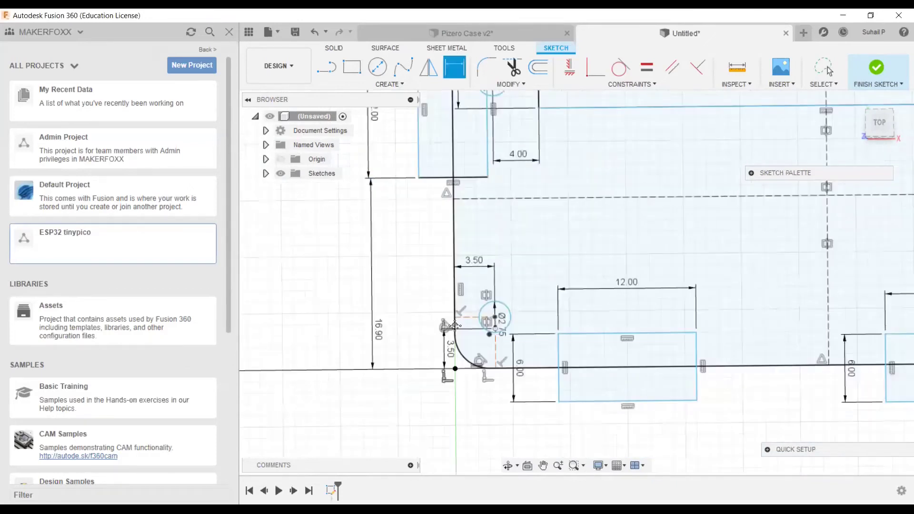
{"action": "scroll", "coordinate": [461, 226], "scroll_direction": "up", "scroll_amount": 5}
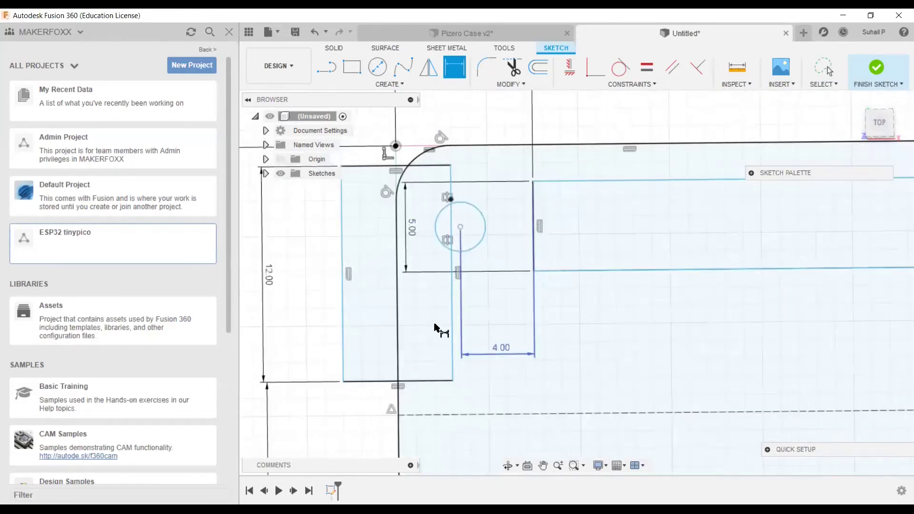
{"action": "middle_click_drag", "start_coordinate": [485, 264], "coordinate": [461, 306]}
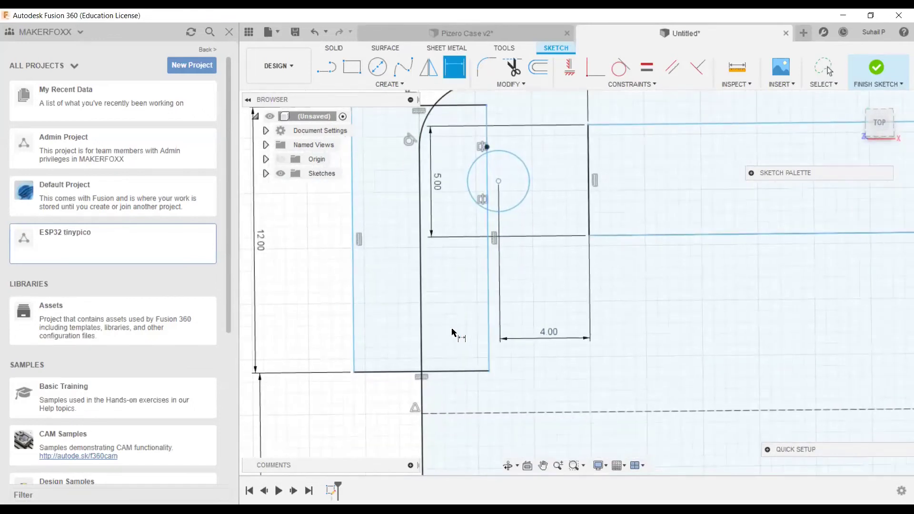
{"action": "mouse_move", "coordinate": [463, 271]}
{"action": "middle_mouse_down"}
{"action": "mouse_move", "coordinate": [407, 393]}
{"action": "mouse_move", "coordinate": [413, 374]}
{"action": "middle_mouse_up"}
{"action": "scroll", "coordinate": [400, 389], "scroll_direction": "up", "scroll_amount": 2}
{"action": "scroll", "coordinate": [399, 374], "scroll_direction": "down", "scroll_amount": 5}
{"action": "mouse_move", "coordinate": [444, 270]}
{"action": "middle_mouse_down"}
{"action": "mouse_move", "coordinate": [457, 233]}
{"action": "mouse_move", "coordinate": [450, 218]}
{"action": "middle_mouse_up"}
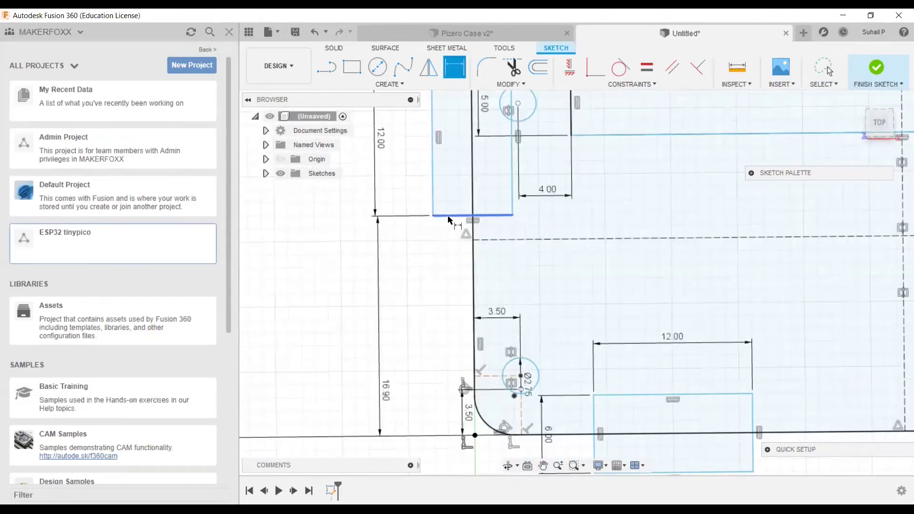
{"action": "mouse_move", "coordinate": [445, 191]}
{"action": "middle_mouse_down"}
{"action": "mouse_move", "coordinate": [444, 267]}
{"action": "mouse_move", "coordinate": [451, 259]}
{"action": "middle_mouse_up"}
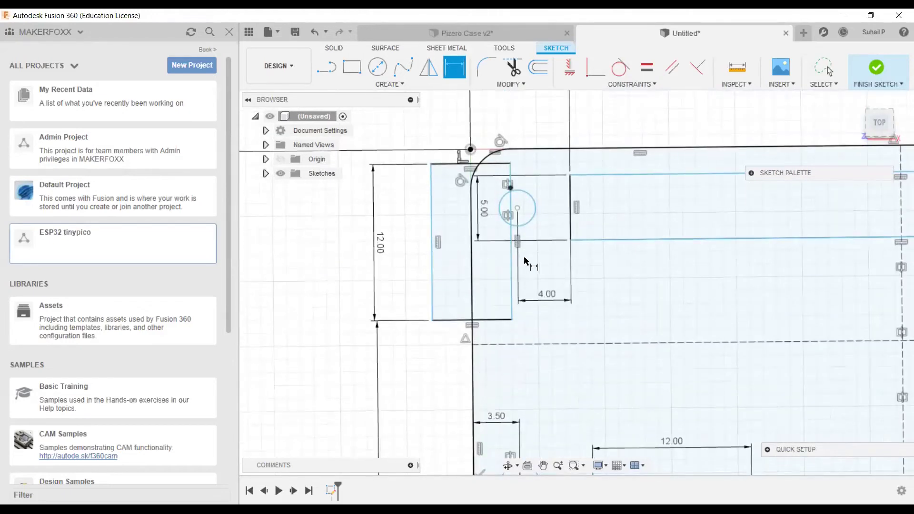
{"action": "mouse_move", "coordinate": [431, 325]}
{"action": "middle_mouse_down"}
{"action": "mouse_move", "coordinate": [404, 231]}
{"action": "mouse_move", "coordinate": [403, 281]}
{"action": "middle_mouse_up"}
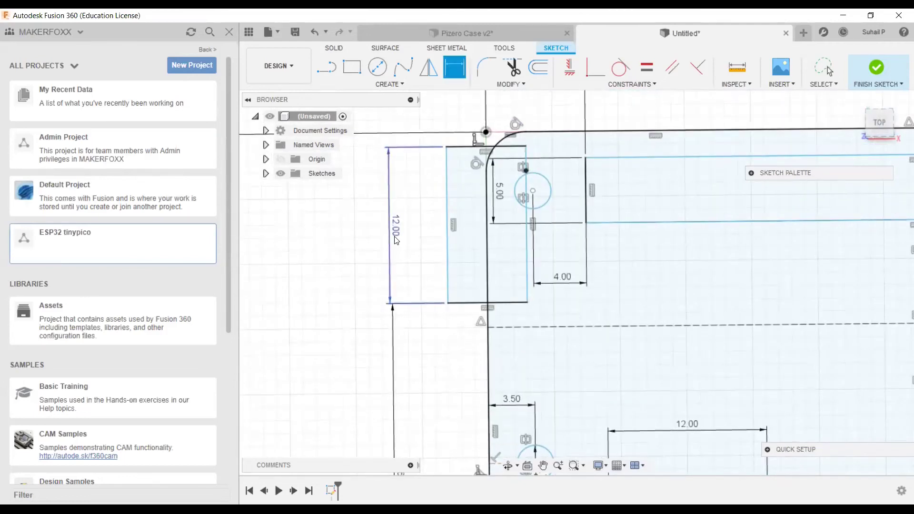
{"action": "middle_click_drag", "start_coordinate": [430, 325], "coordinate": [439, 165]}
- Set the left-edge rectangle's distance from the outline's bottom edge to 16.9-6 mm
{"action": "key", "text": "d"}
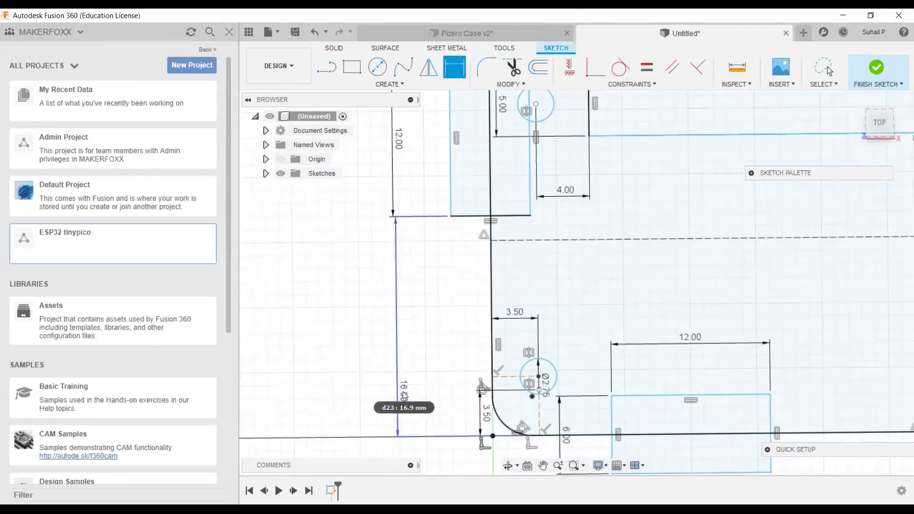
{"action": "double_click", "coordinate": [404, 395]}
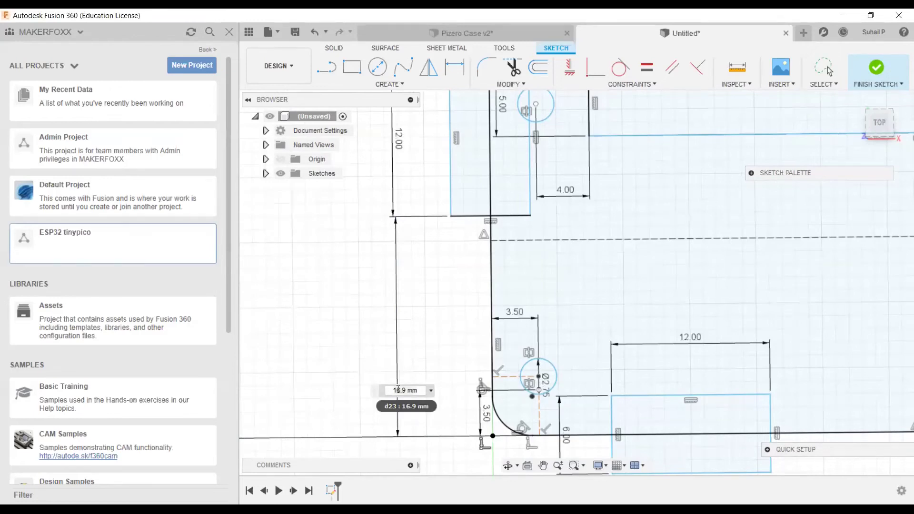
{"action": "left_click_drag", "start_coordinate": [394, 390], "coordinate": [417, 391]}
{"action": "left_click", "coordinate": [417, 391]}
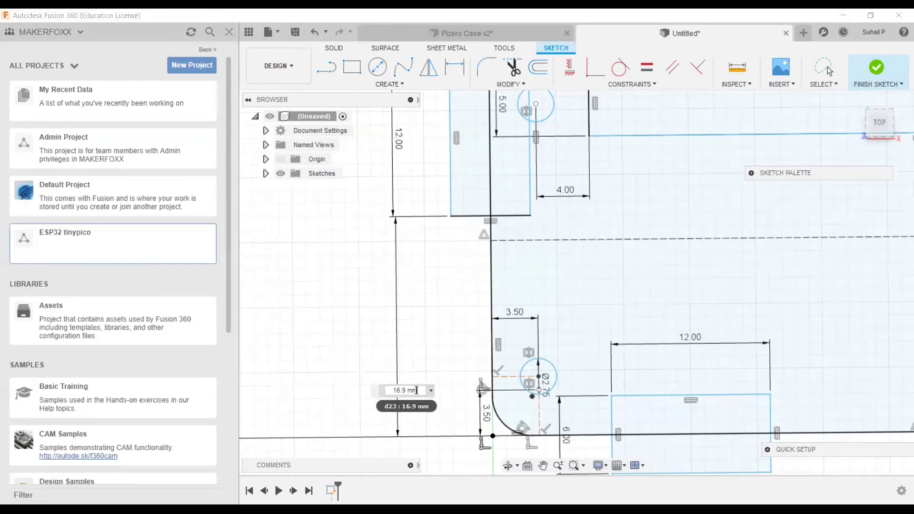
{"action": "key", "text": "BackSpace"}
{"action": "key", "text": "BackSpace"}
{"action": "key", "text": "BackSpace"}
{"action": "type", "text": "-6"}
{"action": "key", "text": "Return"}
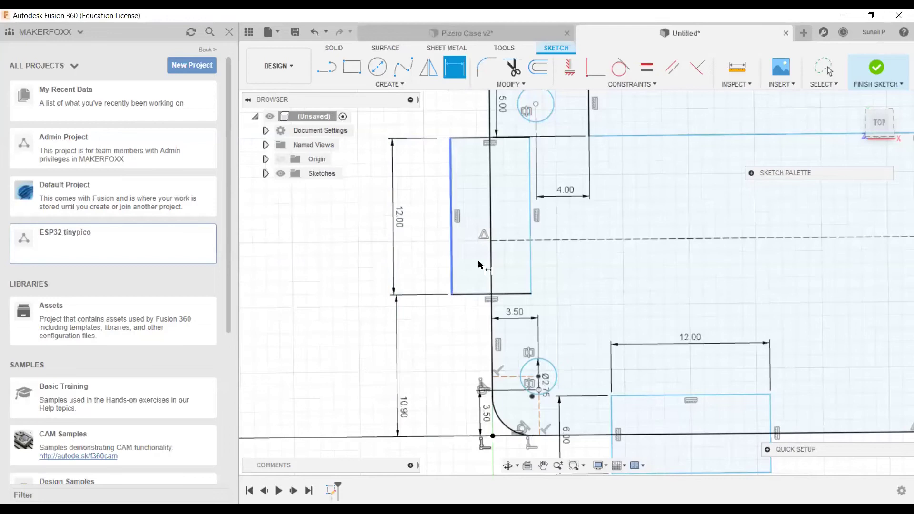
- Dimension the left side of the 12 mm wide bottom rectangle from the outline's left edge at 12.4-6 mm
{"action": "scroll", "coordinate": [482, 310], "scroll_direction": "down", "scroll_amount": 2}
{"action": "scroll", "coordinate": [555, 402], "scroll_direction": "up", "scroll_amount": 3}
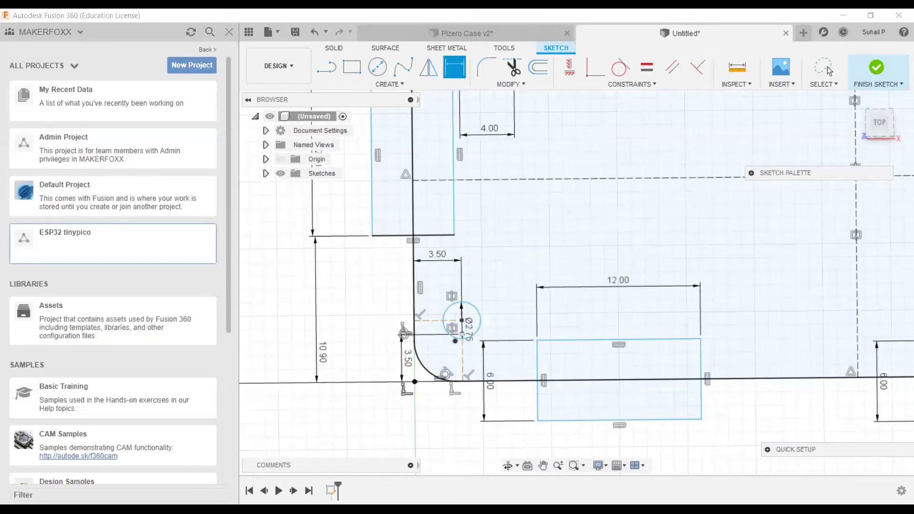
{"action": "left_click", "coordinate": [538, 409]}
{"action": "left_click", "coordinate": [414, 328]}
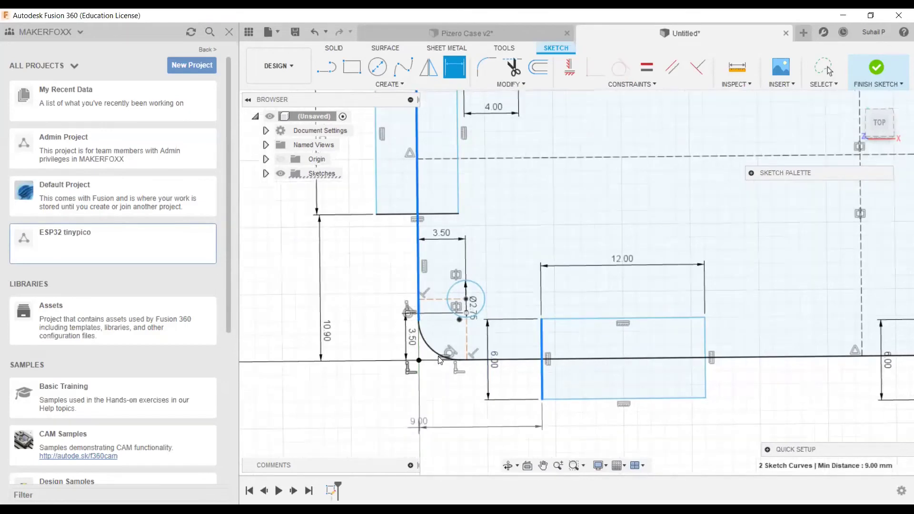
{"action": "left_click", "coordinate": [438, 355]}
{"action": "type", "text": "12.4"}
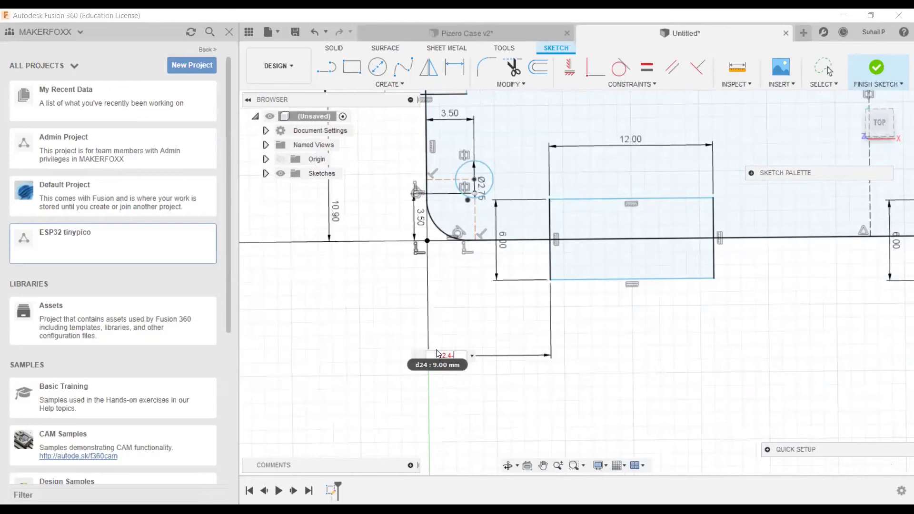
{"action": "type", "text": "-6"}
{"action": "key", "text": "Return"}
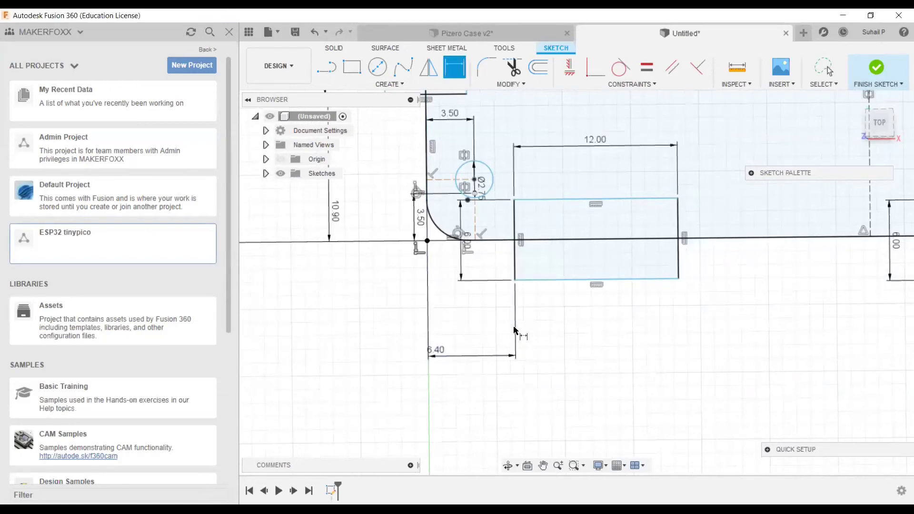
- Dimension the horizontal distance from the outline's left edge to the left side of the first 8 mm wide bottom rectangle
{"action": "scroll", "coordinate": [516, 333], "scroll_direction": "down", "scroll_amount": 2}
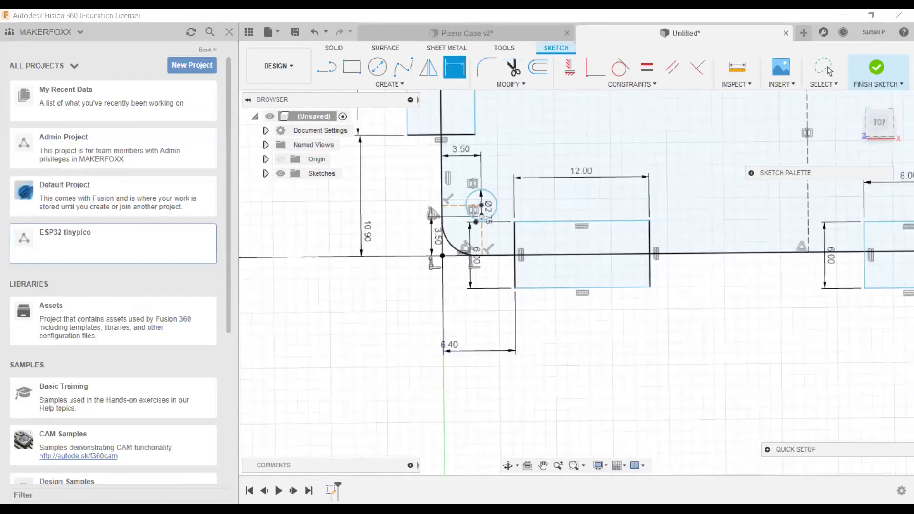
{"action": "middle_click_drag", "start_coordinate": [617, 277], "coordinate": [440, 331]}
{"action": "mouse_move", "coordinate": [761, 382]}
{"action": "middle_mouse_down"}
{"action": "mouse_move", "coordinate": [547, 390]}
{"action": "mouse_move", "coordinate": [487, 344]}
{"action": "middle_mouse_up"}
{"action": "mouse_move", "coordinate": [555, 347]}
{"action": "middle_mouse_down"}
{"action": "mouse_move", "coordinate": [714, 306]}
{"action": "mouse_move", "coordinate": [679, 302]}
{"action": "middle_mouse_up"}
{"action": "left_click", "coordinate": [678, 304]}
{"action": "middle_click_drag", "start_coordinate": [430, 361], "coordinate": [491, 355]}
{"action": "middle_click_drag", "start_coordinate": [468, 326], "coordinate": [463, 325]}
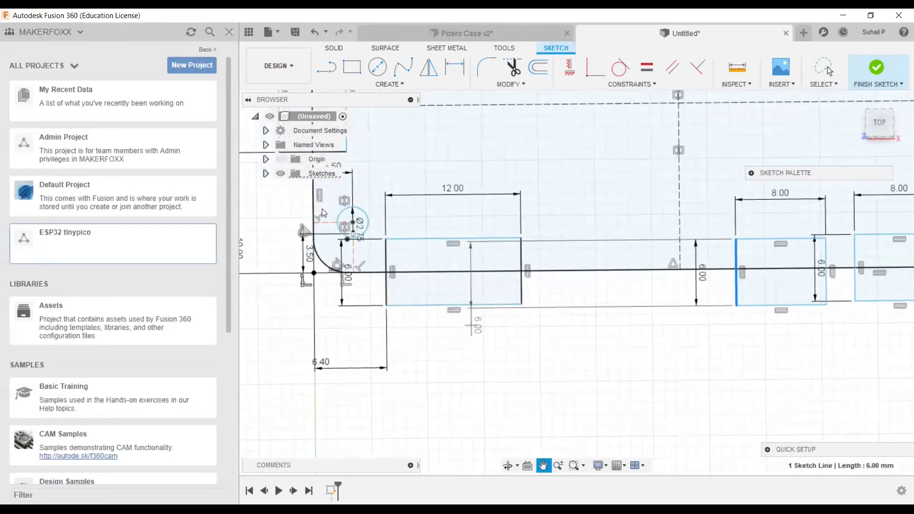
{"action": "left_click", "coordinate": [533, 273]}
{"action": "left_click", "coordinate": [313, 202]}
{"action": "left_click", "coordinate": [735, 289]}
{"action": "left_click", "coordinate": [619, 388]}
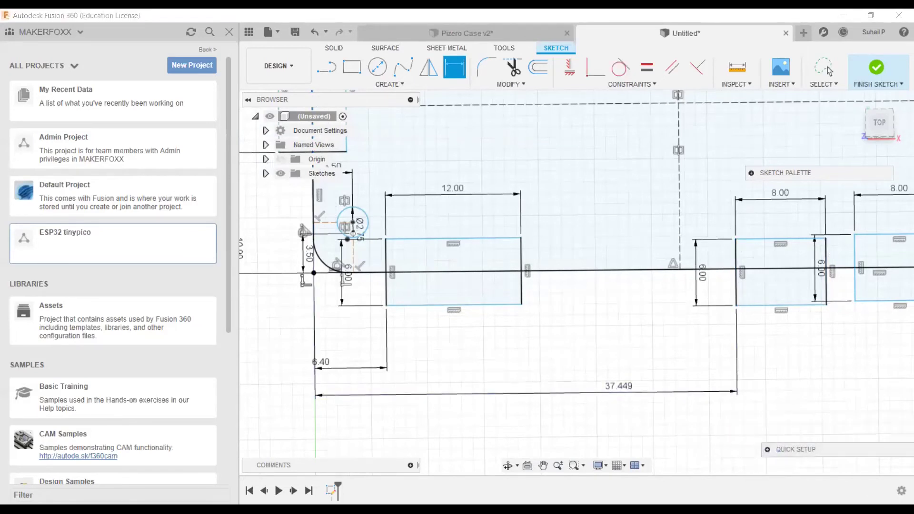
- Set the first 8 mm wide rectangle's distance from the outline's left edge to 41.4-4 mm
{"action": "left_click", "coordinate": [617, 394]}
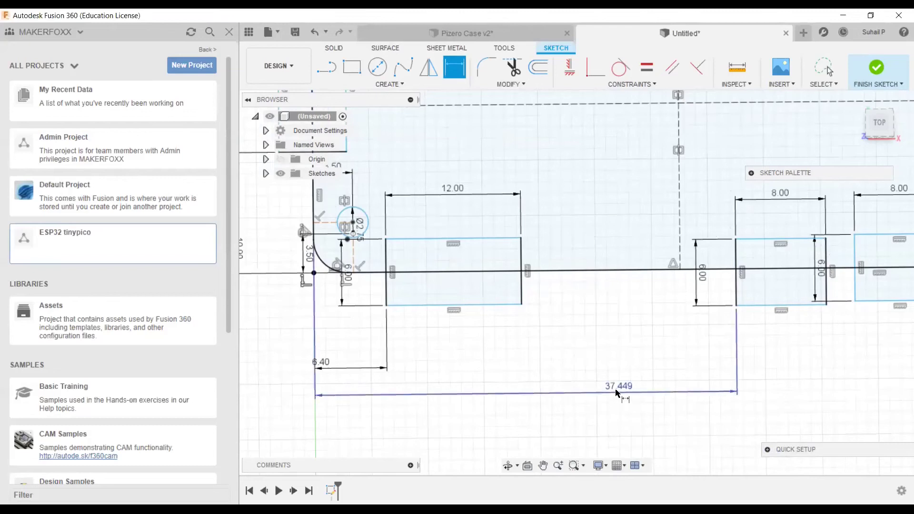
{"action": "double_click", "coordinate": [617, 394]}
{"action": "type", "text": "41.4-4"}
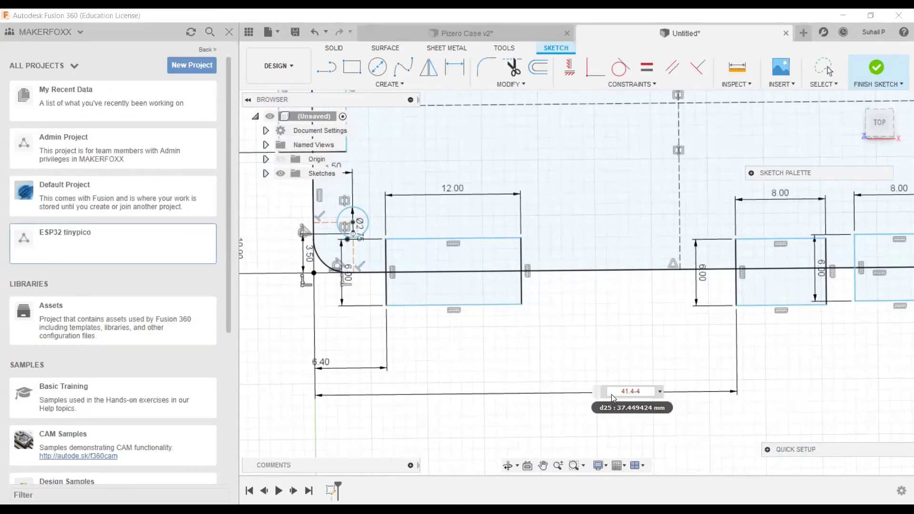
{"action": "key", "text": "Return"}
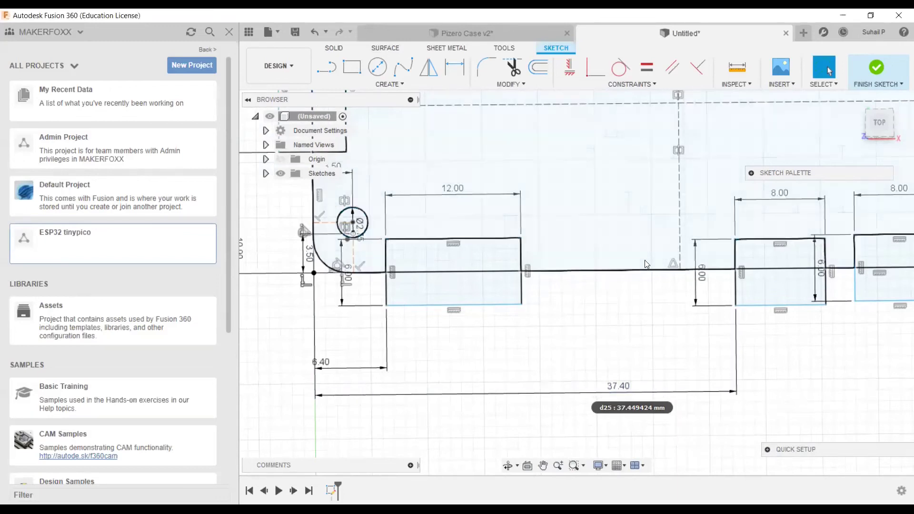
{"action": "double_click", "coordinate": [621, 387]}
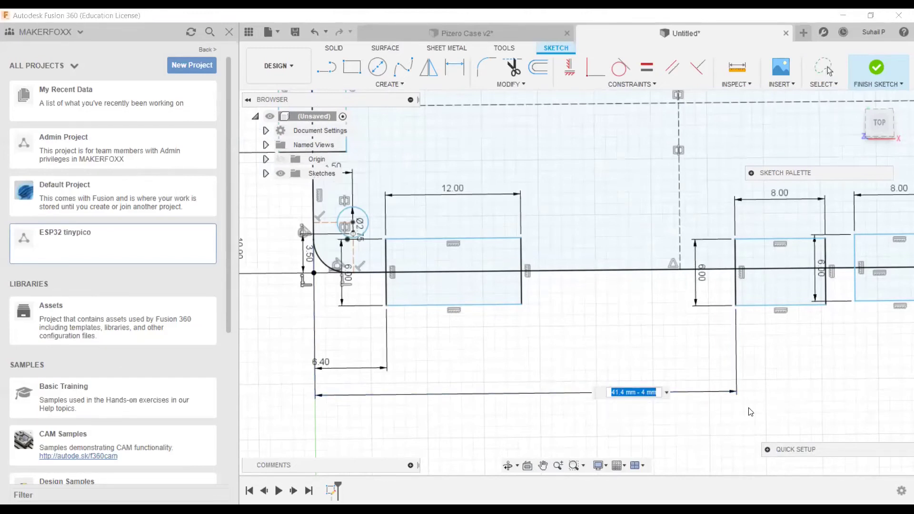
{"action": "key", "text": "Return"}
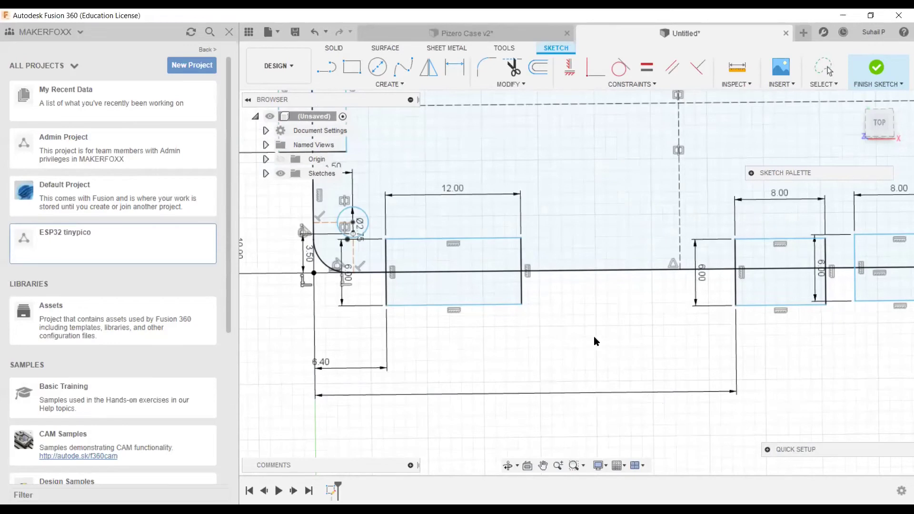
- Dimension the left side of the second 8 mm wide bottom rectangle from the outline's left edge at 54-4 mm
{"action": "scroll", "coordinate": [644, 367], "scroll_direction": "up", "scroll_amount": 3}
{"action": "scroll", "coordinate": [643, 370], "scroll_direction": "down", "scroll_amount": 2}
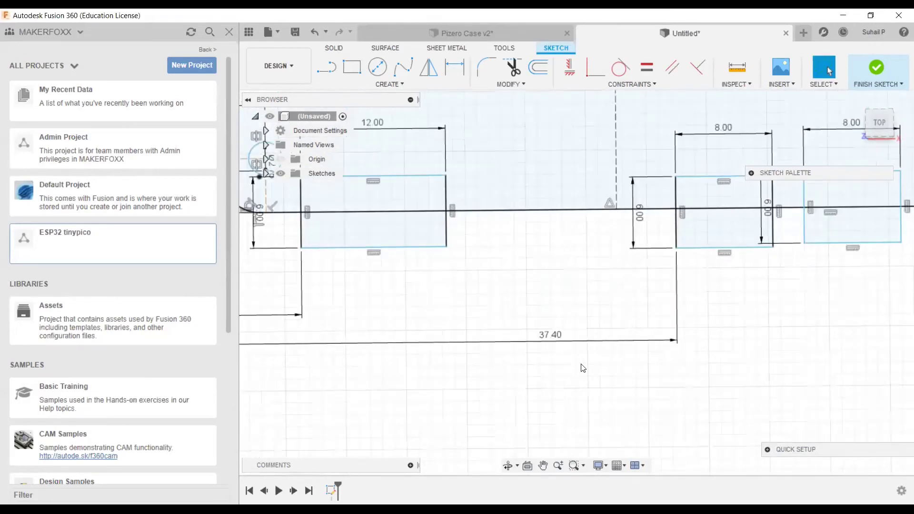
{"action": "scroll", "coordinate": [583, 368], "scroll_direction": "down", "scroll_amount": 2}
{"action": "left_click", "coordinate": [765, 254]}
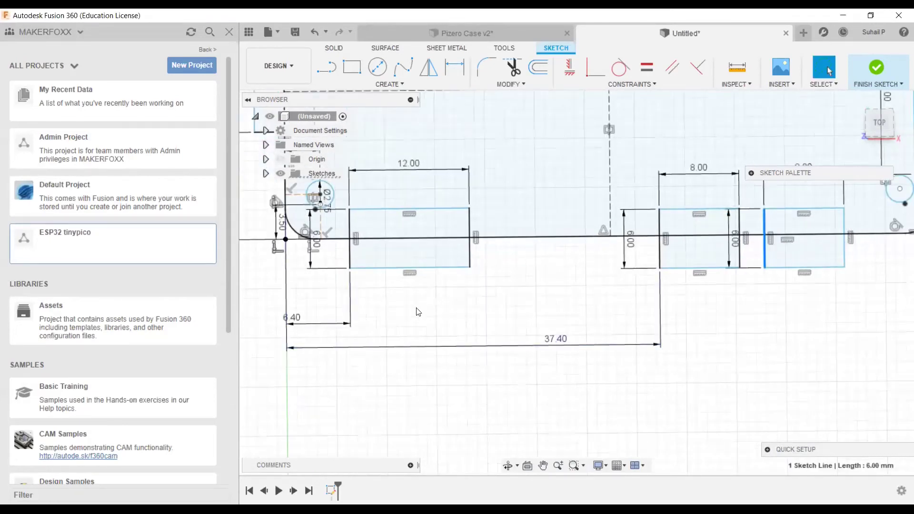
{"action": "middle_click_drag", "start_coordinate": [441, 237], "coordinate": [407, 199]}
{"action": "left_click", "coordinate": [406, 199], "text": "ctrl"}
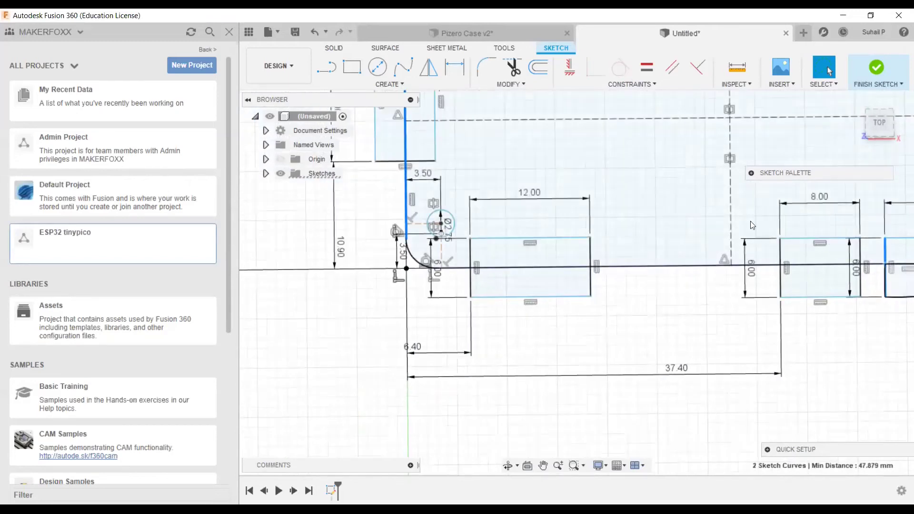
{"action": "left_click", "coordinate": [455, 66]}
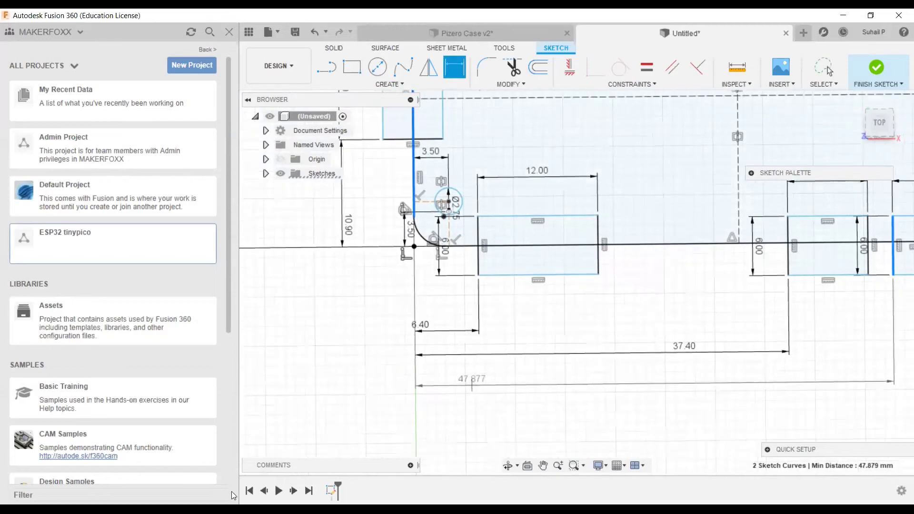
{"action": "left_click", "coordinate": [229, 505]}
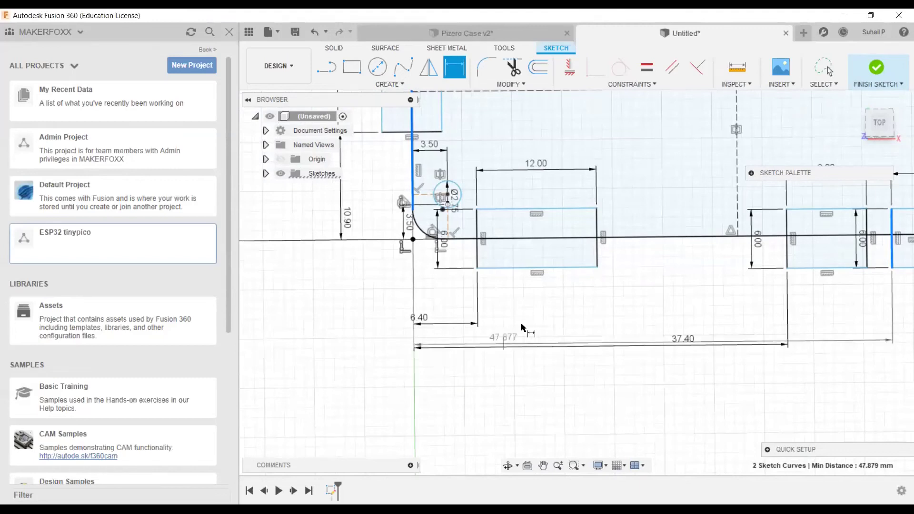
{"action": "left_click", "coordinate": [502, 404]}
{"action": "type", "text": "54-4"}
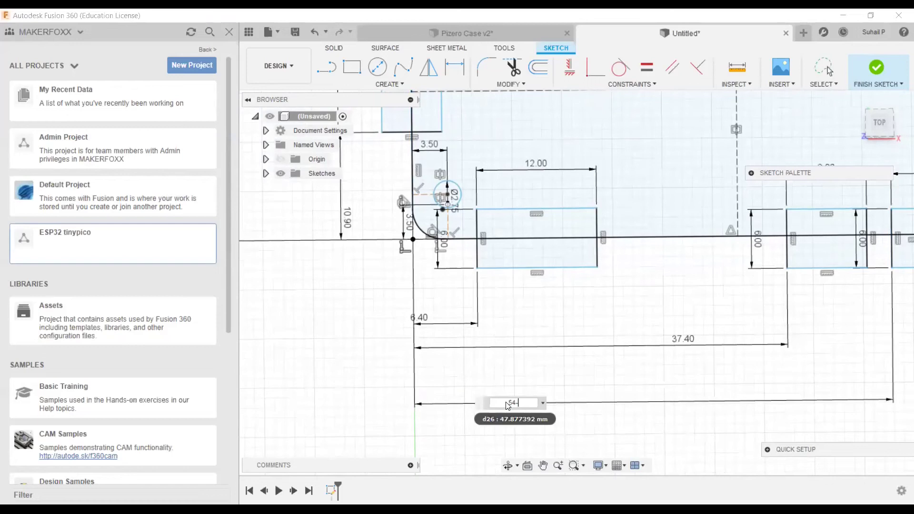
{"action": "key", "text": "Return"}
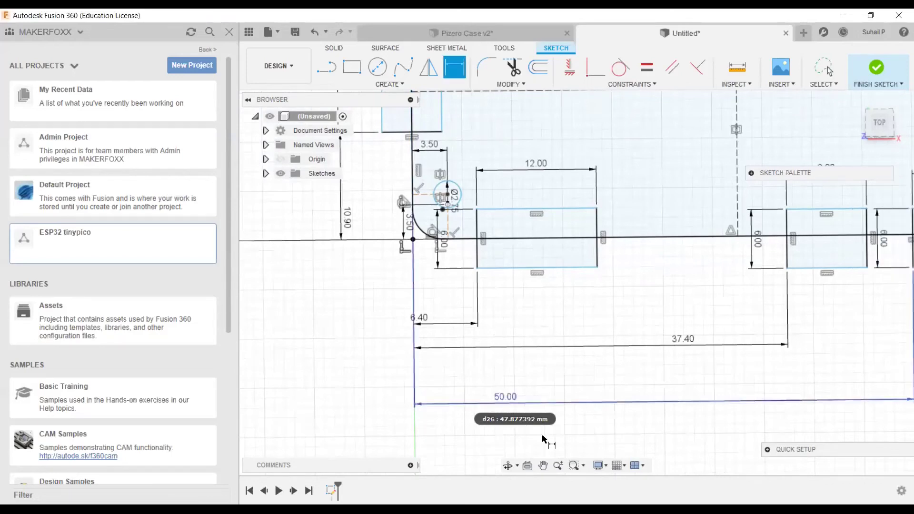
{"action": "scroll", "coordinate": [730, 231], "scroll_direction": "down", "scroll_amount": 5}
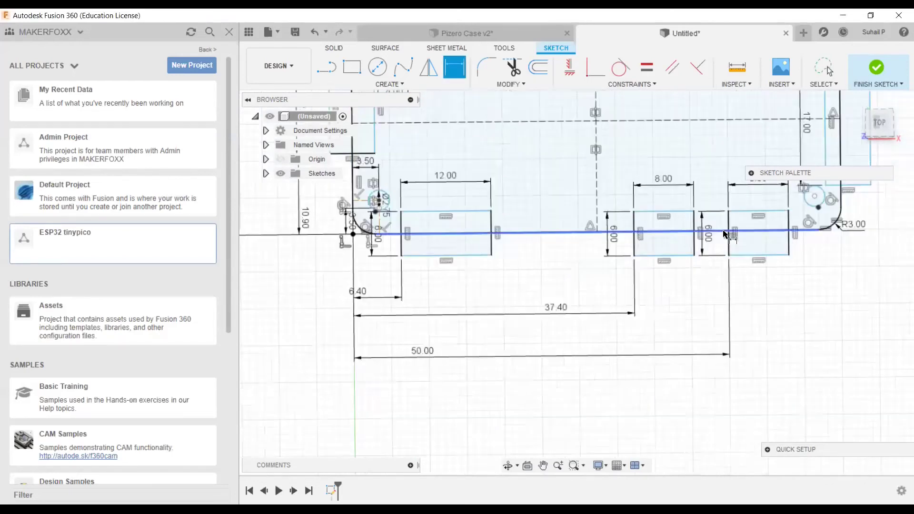
- Dimension the top side of the right-edge rectangle from the outline's top edge at 6.5 mm
{"action": "middle_click_drag", "start_coordinate": [644, 366], "coordinate": [604, 383]}
{"action": "scroll", "coordinate": [635, 312], "scroll_direction": "up", "scroll_amount": 6}
{"action": "middle_click_drag", "start_coordinate": [447, 269], "coordinate": [412, 290]}
{"action": "scroll", "coordinate": [486, 170], "scroll_direction": "down", "scroll_amount": 3}
{"action": "middle_click_drag", "start_coordinate": [852, 262], "coordinate": [529, 314]}
{"action": "mouse_move", "coordinate": [431, 274]}
{"action": "middle_mouse_down"}
{"action": "mouse_move", "coordinate": [439, 325]}
{"action": "mouse_move", "coordinate": [466, 383]}
{"action": "middle_mouse_up"}
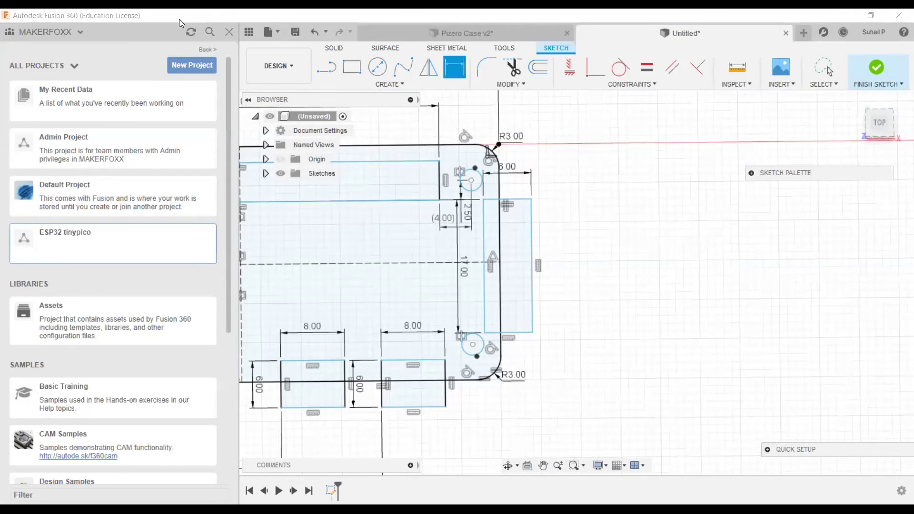
{"action": "scroll", "coordinate": [550, 188], "scroll_direction": "up", "scroll_amount": 2}
{"action": "scroll", "coordinate": [446, 212], "scroll_direction": "up", "scroll_amount": 4}
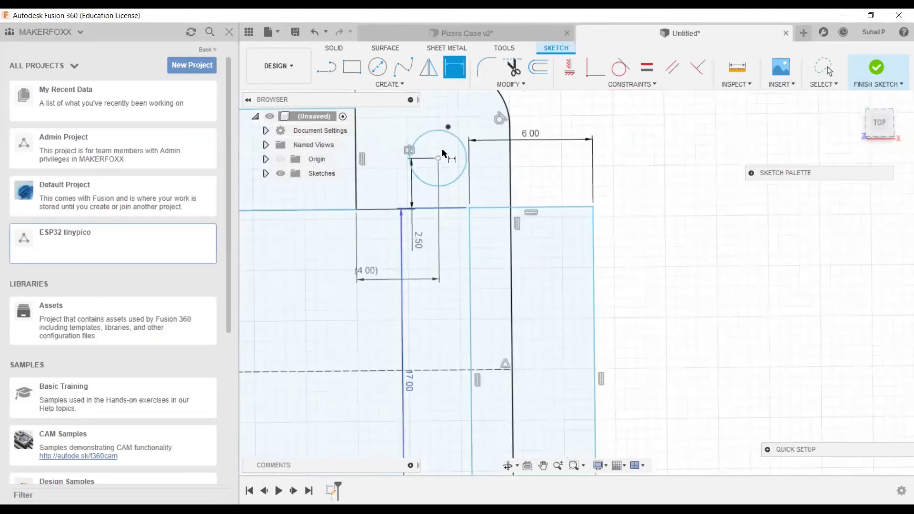
{"action": "middle_click_drag", "start_coordinate": [556, 235], "coordinate": [570, 297]}
{"action": "left_click", "coordinate": [569, 270]}
{"action": "left_click", "coordinate": [427, 115]}
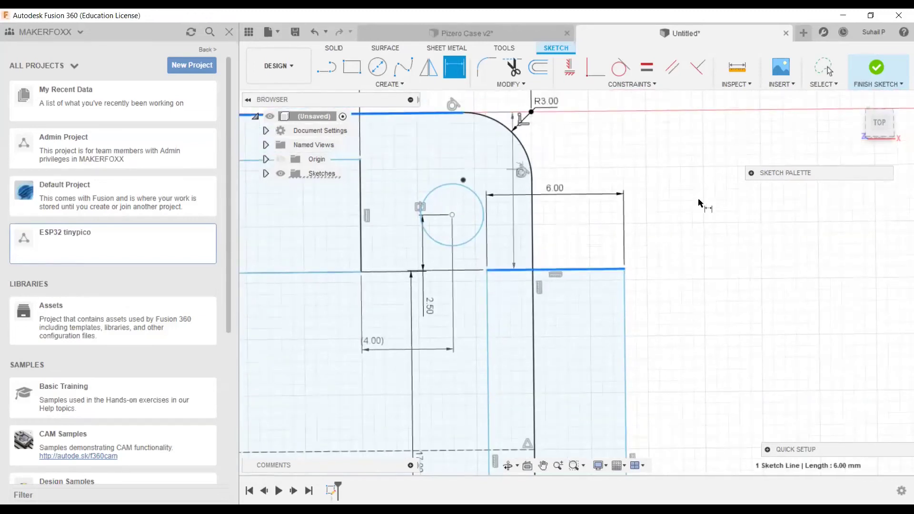
{"action": "left_click", "coordinate": [701, 196]}
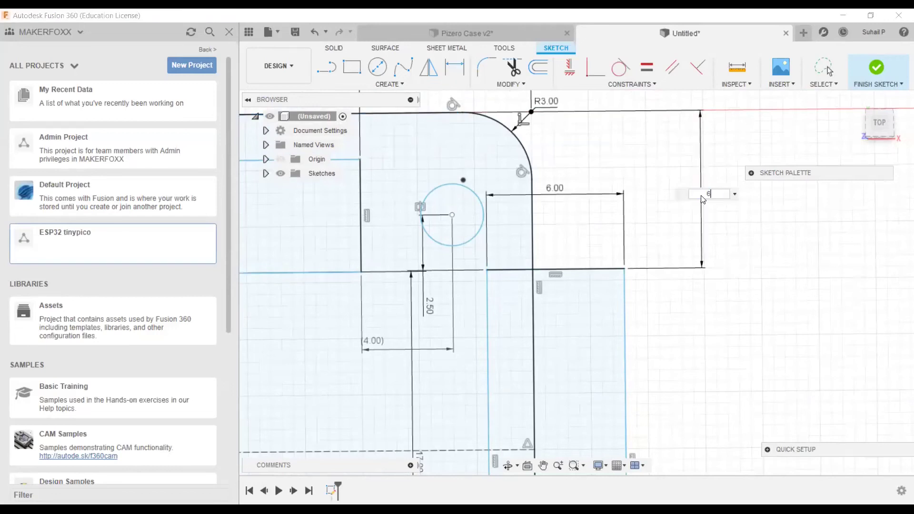
{"action": "type", "text": "6.5"}
{"action": "key", "text": "Return"}
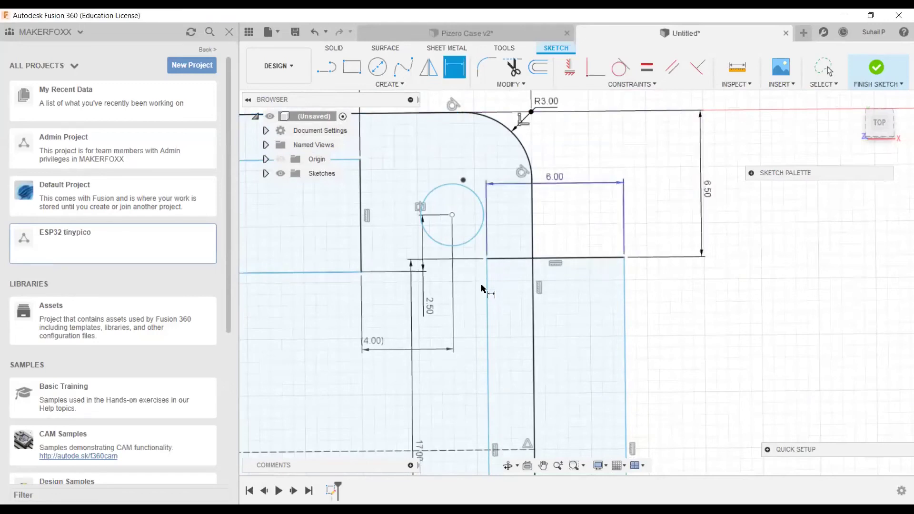
- Add a driven dimension between the lower edge of the right-hand port rectangle and the bottom edge of the board outline
{"action": "scroll", "coordinate": [484, 292], "scroll_direction": "down", "scroll_amount": 3}
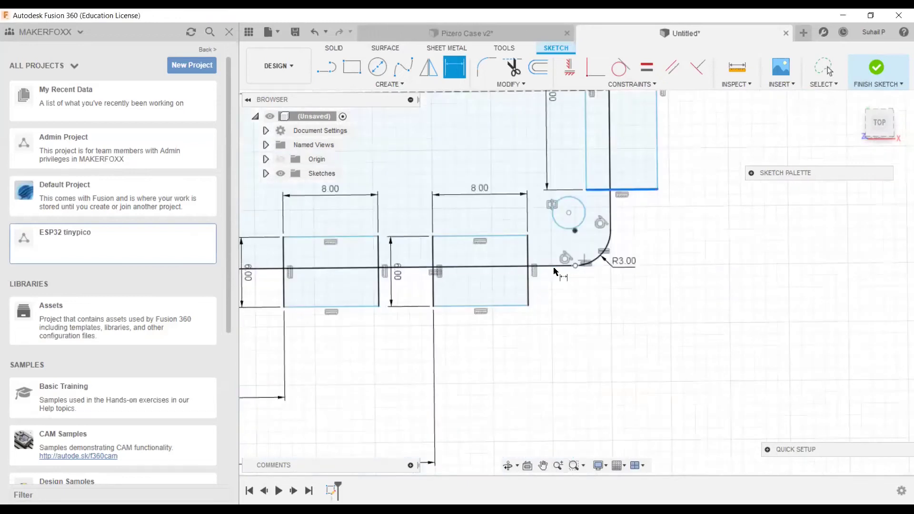
{"action": "left_click", "coordinate": [555, 266]}
{"action": "left_click", "coordinate": [597, 260]}
{"action": "left_click", "coordinate": [488, 289]}
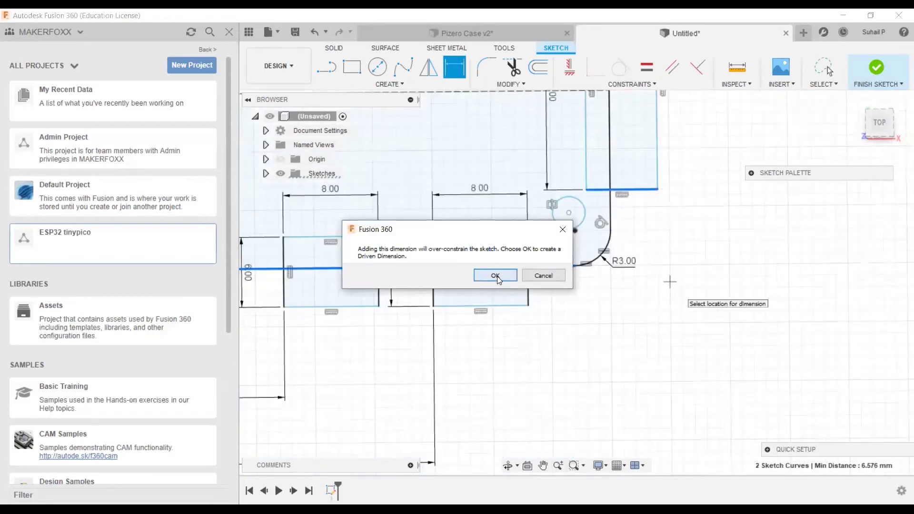
{"action": "left_click", "coordinate": [495, 276]}
- Examine the dimensioned board outline, its port rectangles, header slot and corner mounting holes
{"action": "scroll", "coordinate": [686, 281], "scroll_direction": "down", "scroll_amount": 2}
{"action": "scroll", "coordinate": [685, 283], "scroll_direction": "up", "scroll_amount": 3}
{"action": "scroll", "coordinate": [668, 317], "scroll_direction": "down", "scroll_amount": 2}
{"action": "scroll", "coordinate": [675, 312], "scroll_direction": "down", "scroll_amount": 3}
{"action": "middle_click_drag", "start_coordinate": [716, 174], "coordinate": [718, 196]}
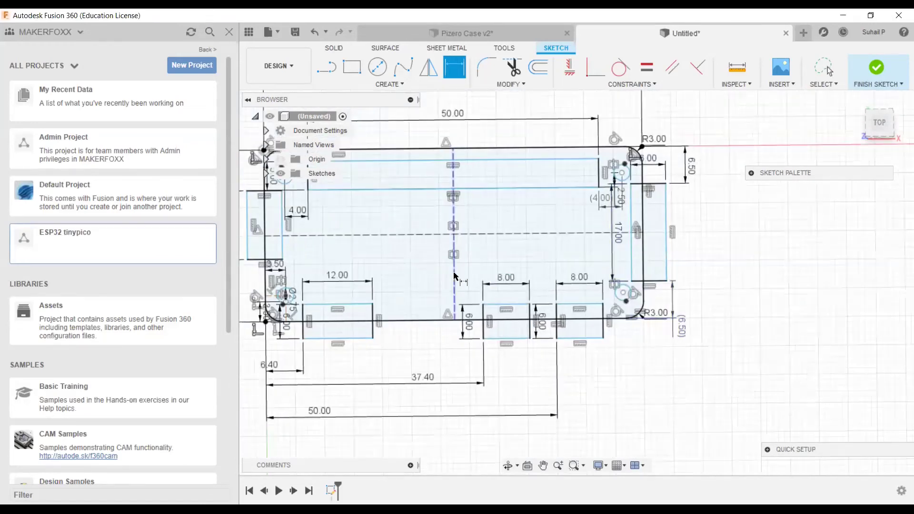
{"action": "mouse_move", "coordinate": [483, 320]}
{"action": "middle_mouse_down"}
{"action": "mouse_move", "coordinate": [525, 353]}
{"action": "mouse_move", "coordinate": [502, 344]}
{"action": "middle_mouse_up"}
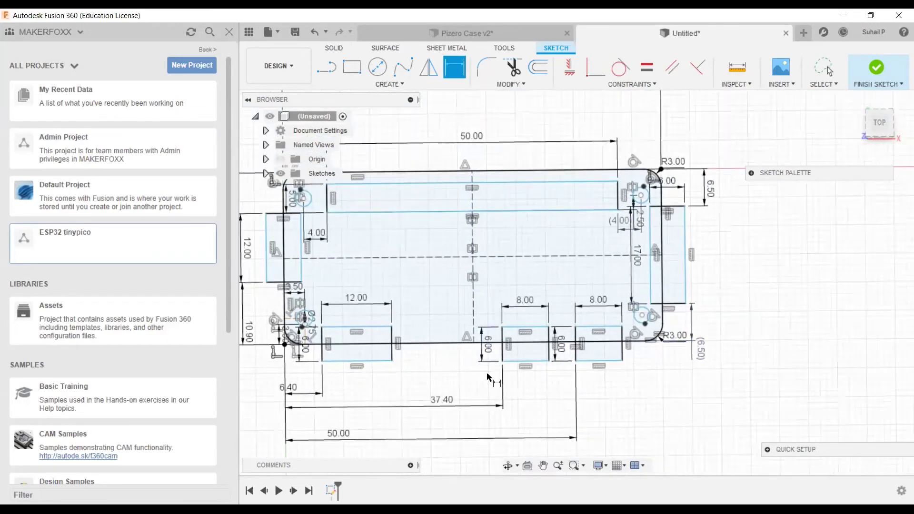
{"action": "scroll", "coordinate": [486, 381], "scroll_direction": "down", "scroll_amount": 3}
{"action": "scroll", "coordinate": [411, 399], "scroll_direction": "up", "scroll_amount": 3}
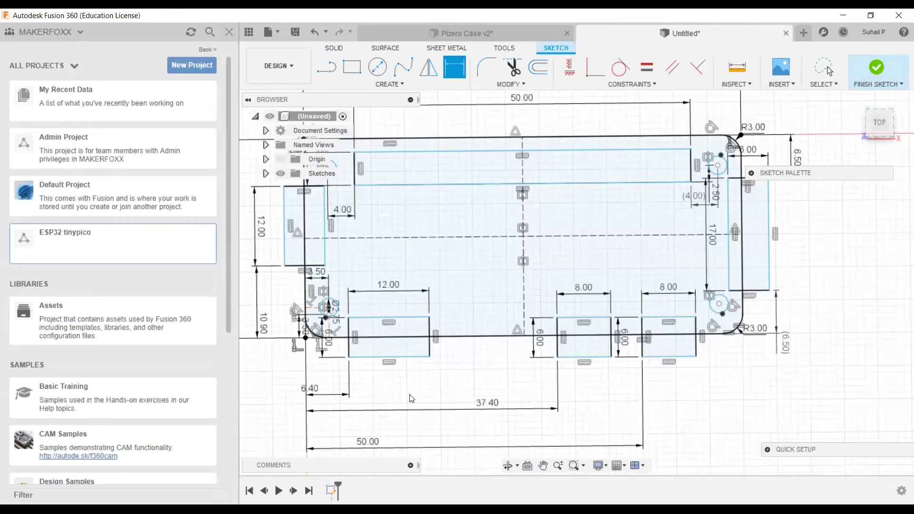
{"action": "scroll", "coordinate": [506, 307], "scroll_direction": "down", "scroll_amount": 1}
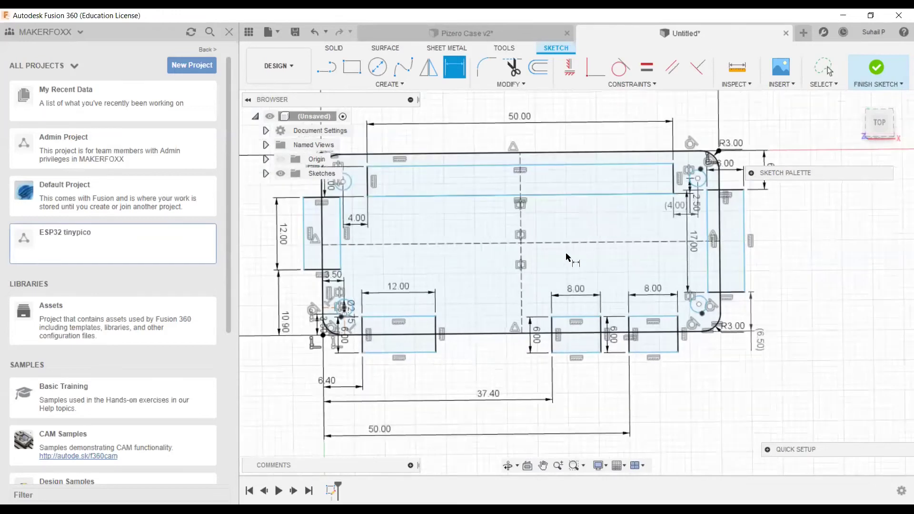
{"action": "scroll", "coordinate": [506, 300], "scroll_direction": "down", "scroll_amount": 1}
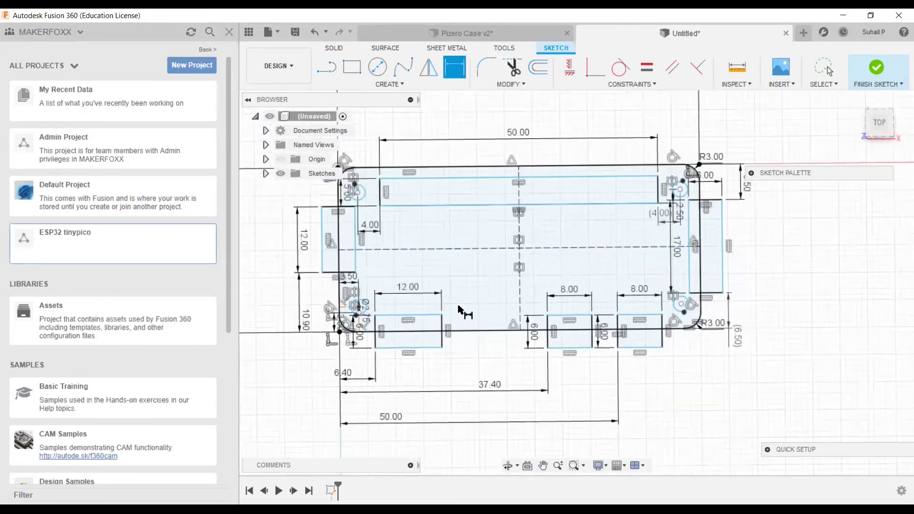
{"action": "middle_click_drag", "start_coordinate": [381, 231], "coordinate": [398, 254]}
{"action": "scroll", "coordinate": [367, 223], "scroll_direction": "up", "scroll_amount": 6}
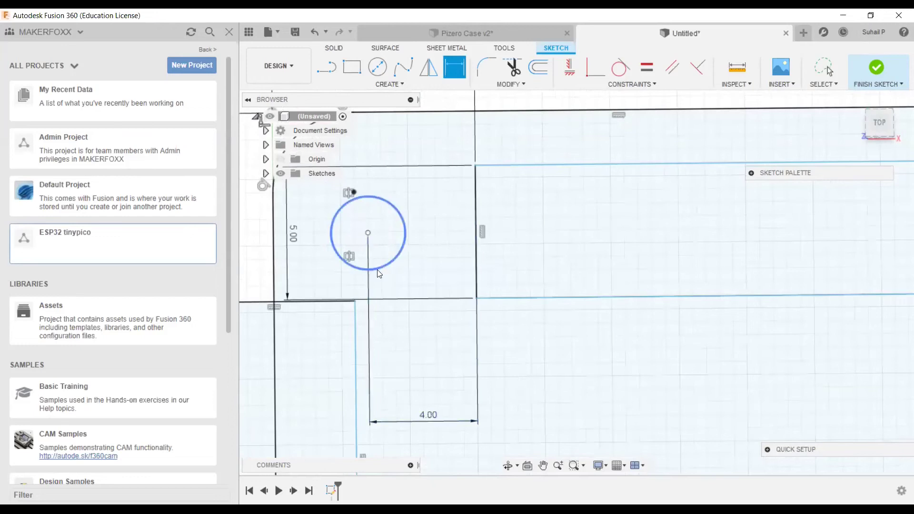
{"action": "scroll", "coordinate": [379, 274], "scroll_direction": "down", "scroll_amount": 5}
{"action": "scroll", "coordinate": [512, 309], "scroll_direction": "down", "scroll_amount": 5}
{"action": "middle_click_drag", "start_coordinate": [580, 319], "coordinate": [565, 315]}
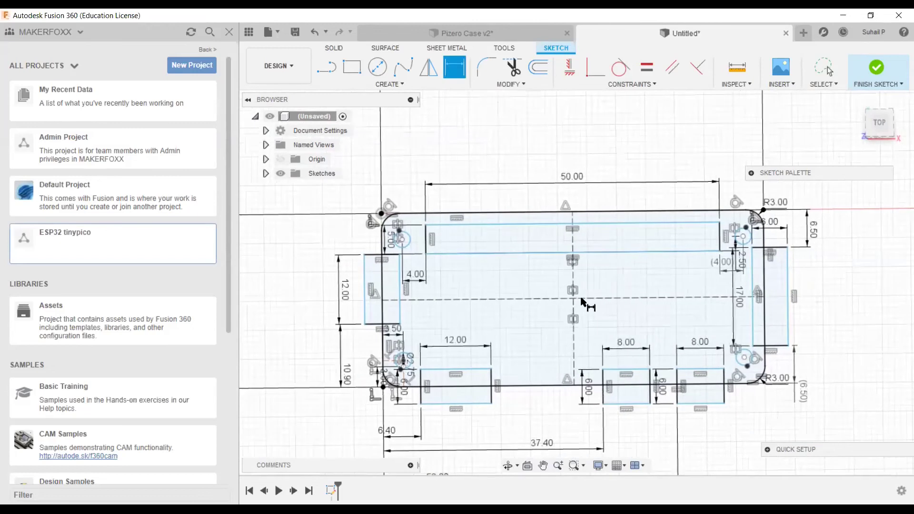
- Offset the rounded board outline 3 mm inward
{"action": "left_click", "coordinate": [537, 73]}
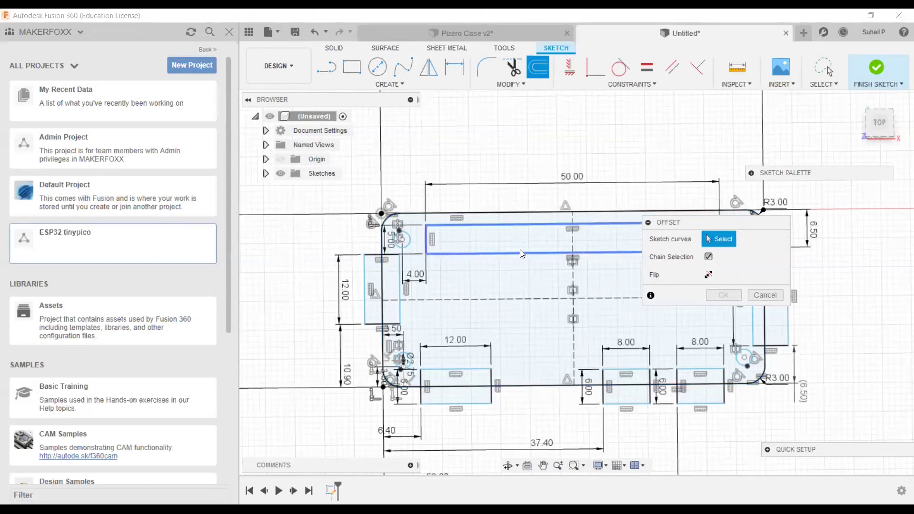
{"action": "left_click", "coordinate": [537, 386]}
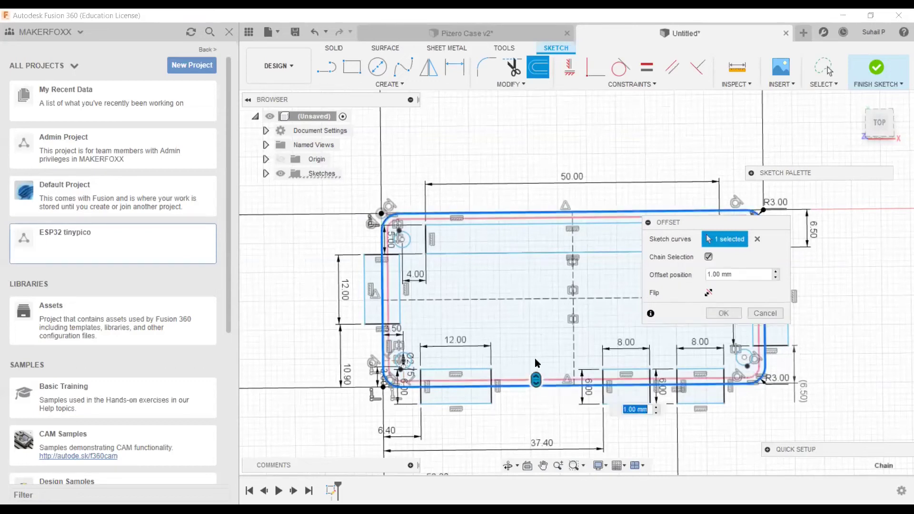
{"action": "left_click", "coordinate": [745, 274]}
{"action": "left_click_drag", "start_coordinate": [536, 379], "coordinate": [536, 402]}
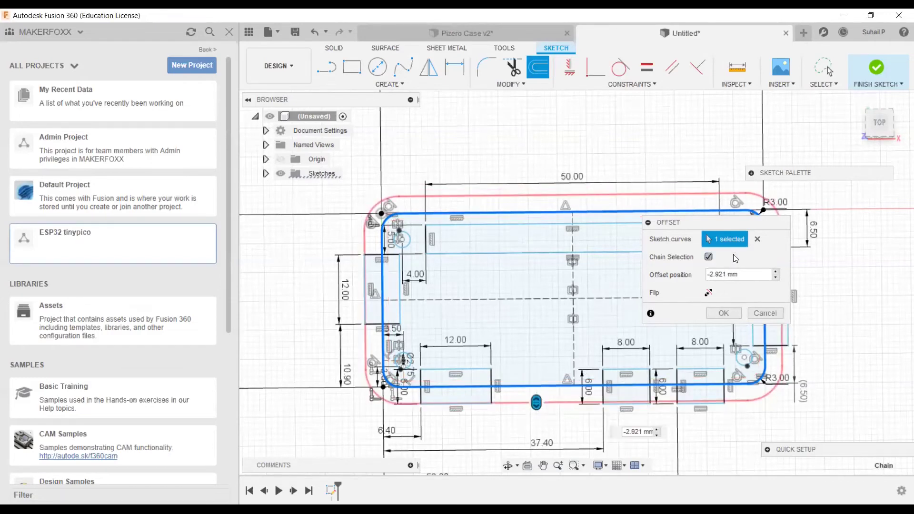
{"action": "left_click_drag", "start_coordinate": [739, 274], "coordinate": [695, 278]}
{"action": "key", "text": "BackSpace"}
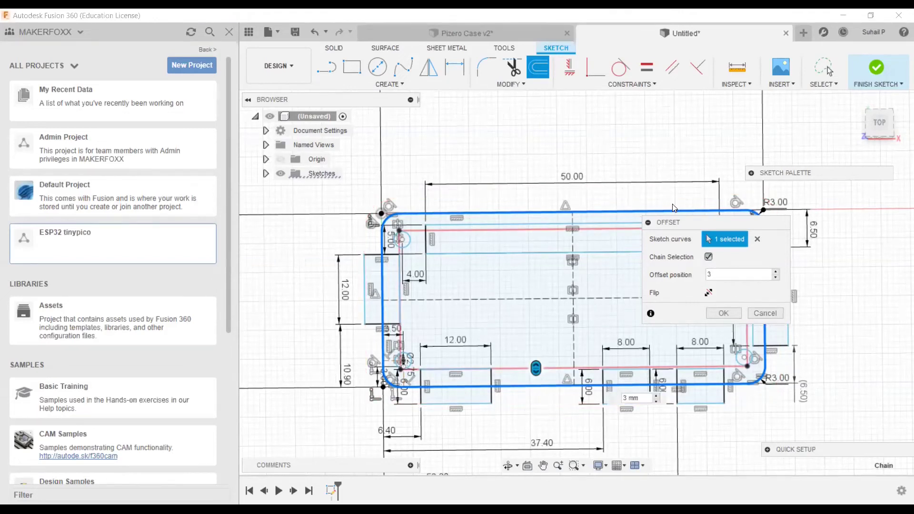
{"action": "key", "text": "Return"}
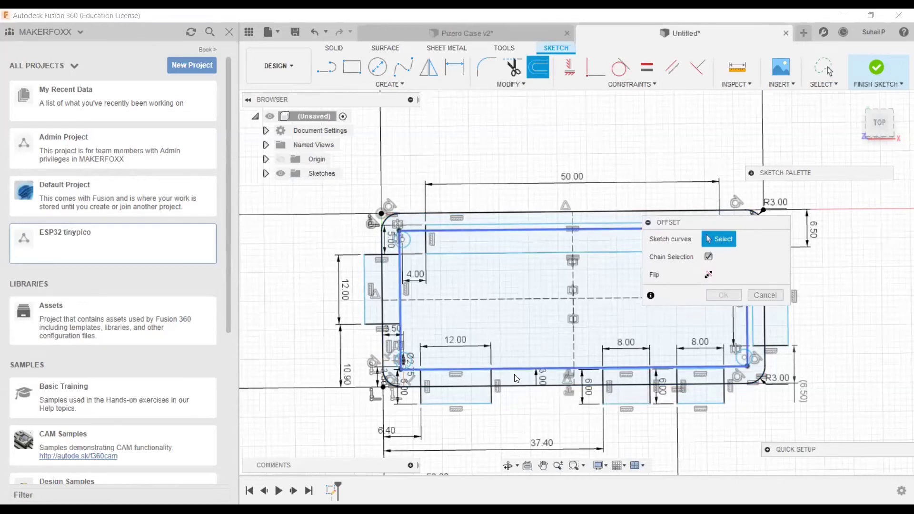
- Offset the rounded board outline again, 2 mm inward, to draw a second inner line
{"action": "left_click", "coordinate": [518, 370]}
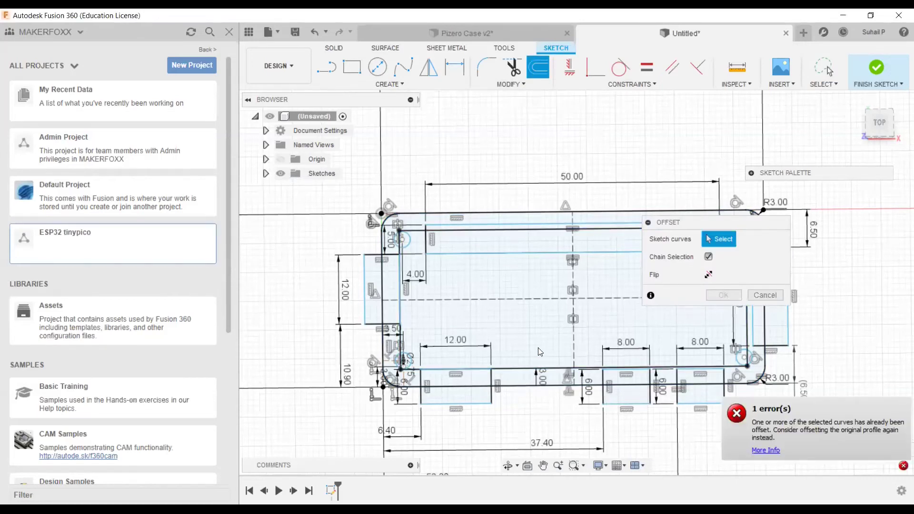
{"action": "left_click", "coordinate": [519, 382]}
{"action": "type", "text": "2"}
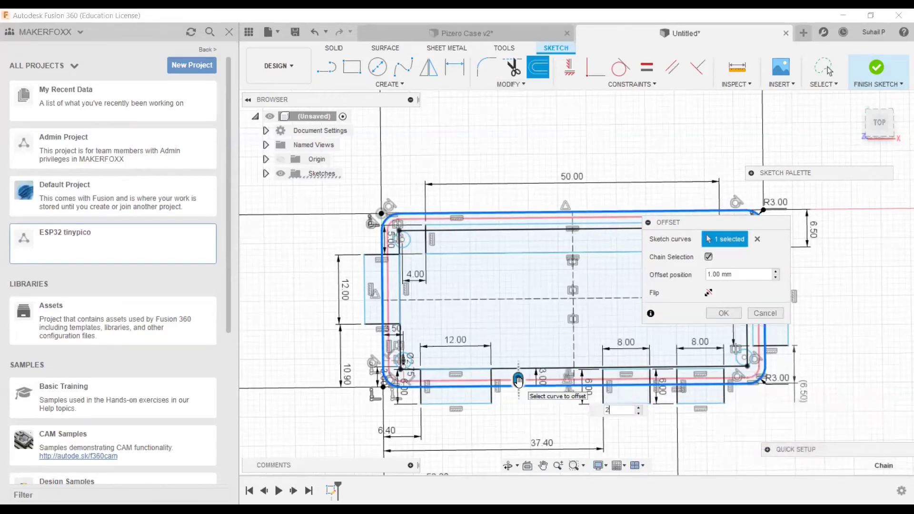
{"action": "key", "text": "Return"}
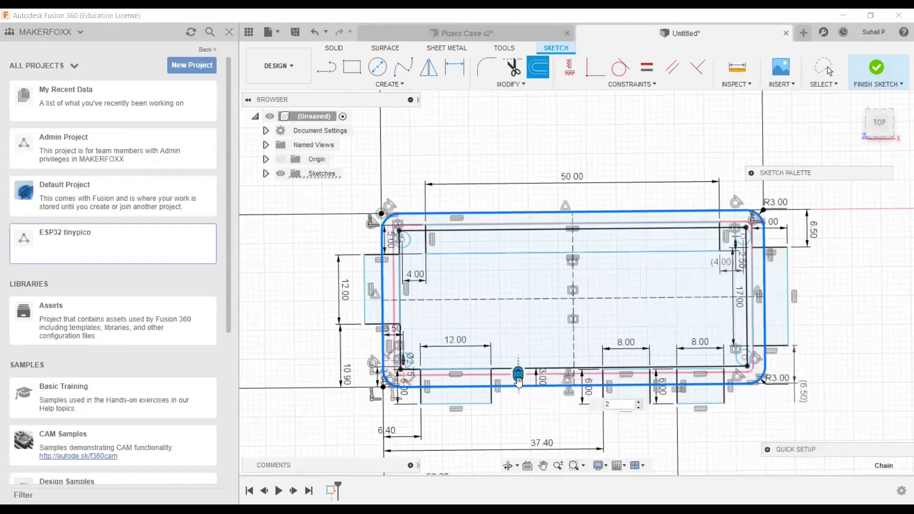
- Select the outer wall profiles at the lower-left corner and along the top edge of the outline
{"action": "scroll", "coordinate": [480, 356], "scroll_direction": "up", "scroll_amount": 1}
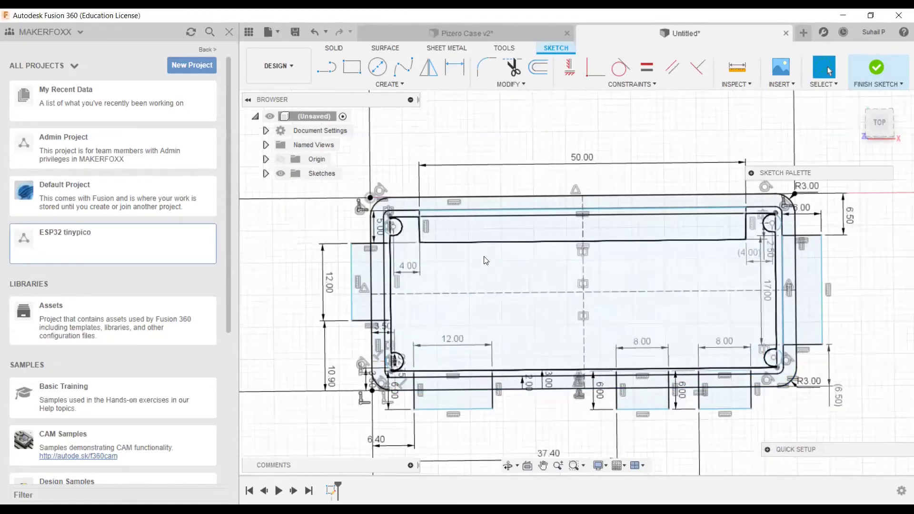
{"action": "scroll", "coordinate": [484, 257], "scroll_direction": "up", "scroll_amount": 1}
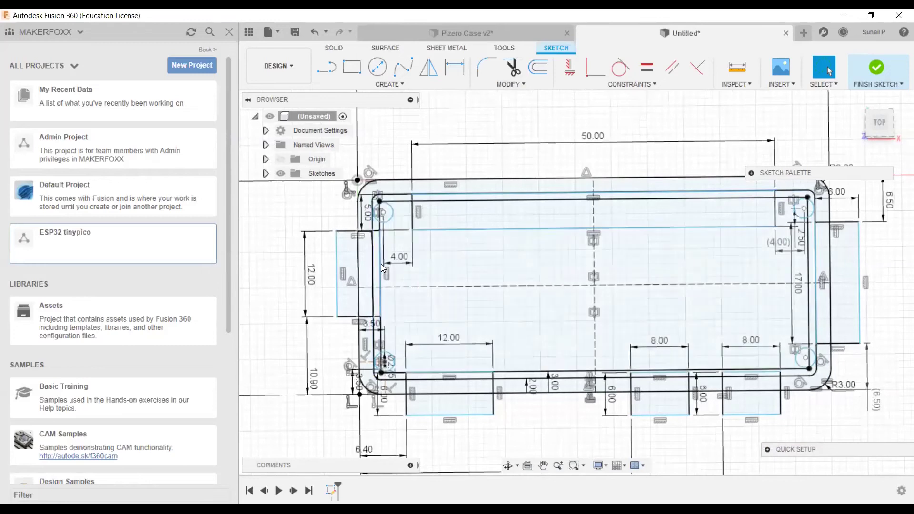
{"action": "scroll", "coordinate": [368, 316], "scroll_direction": "down", "scroll_amount": 2}
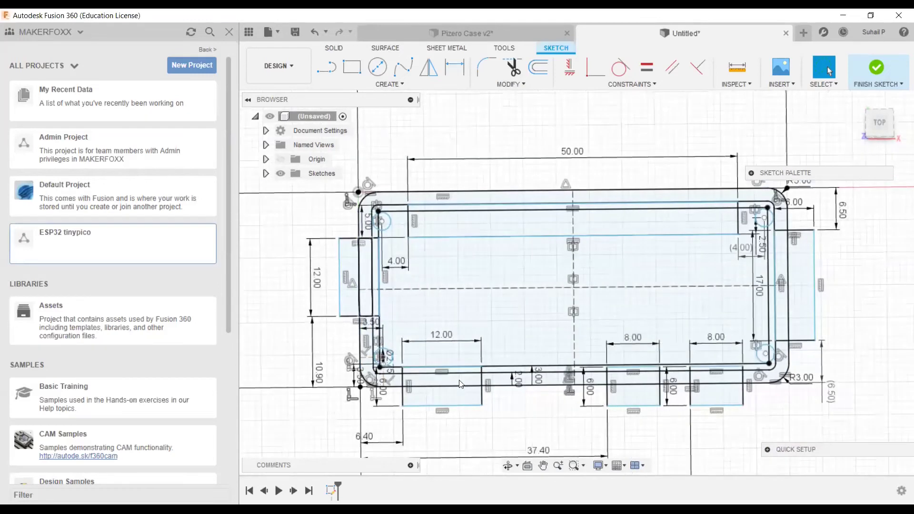
{"action": "scroll", "coordinate": [495, 451], "scroll_direction": "up", "scroll_amount": 3}
{"action": "scroll", "coordinate": [495, 450], "scroll_direction": "down", "scroll_amount": 1}
{"action": "scroll", "coordinate": [511, 370], "scroll_direction": "down", "scroll_amount": 1}
{"action": "scroll", "coordinate": [375, 379], "scroll_direction": "down", "scroll_amount": 1}
{"action": "scroll", "coordinate": [376, 374], "scroll_direction": "up", "scroll_amount": 2}
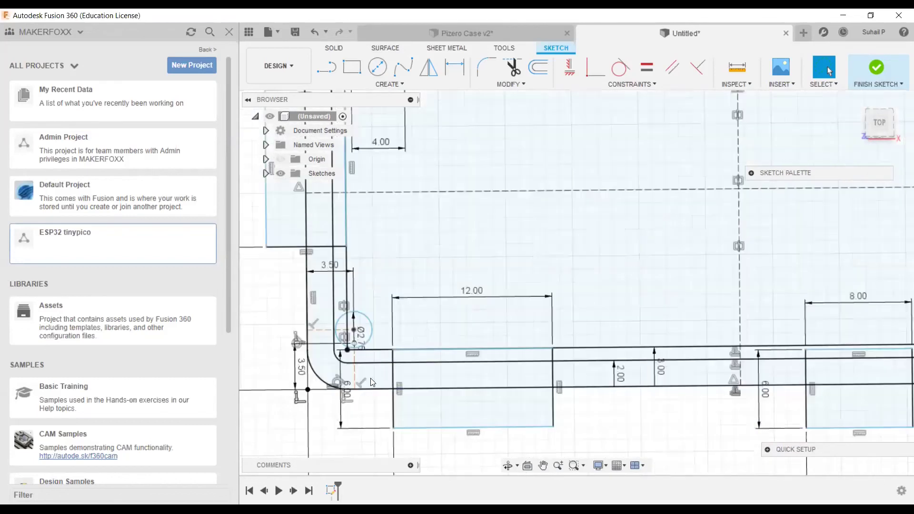
{"action": "left_click", "coordinate": [370, 377]}
{"action": "scroll", "coordinate": [370, 377], "scroll_direction": "up", "scroll_amount": 1}
{"action": "scroll", "coordinate": [420, 382], "scroll_direction": "down", "scroll_amount": 2}
{"action": "scroll", "coordinate": [375, 225], "scroll_direction": "up", "scroll_amount": 2}
{"action": "left_click", "coordinate": [376, 227], "text": "ctrl"}
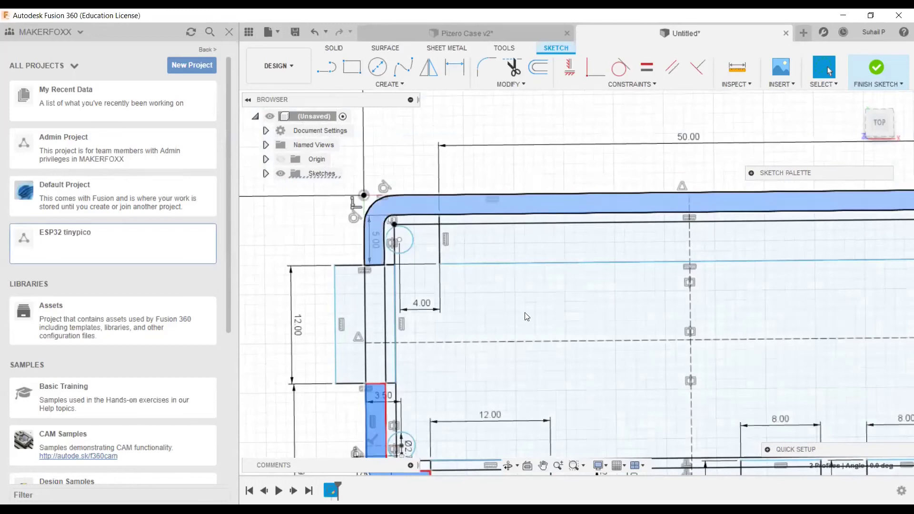
- Add the wall across the left port opening, the main interior and the lower-left strip between the offset lines to the selection
{"action": "scroll", "coordinate": [503, 287], "scroll_direction": "down", "scroll_amount": 2}
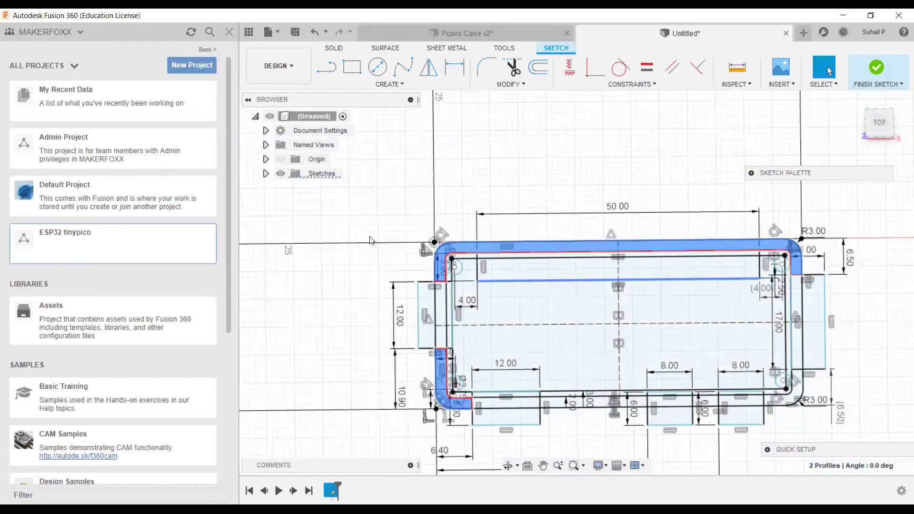
{"action": "scroll", "coordinate": [370, 239], "scroll_direction": "up", "scroll_amount": 3}
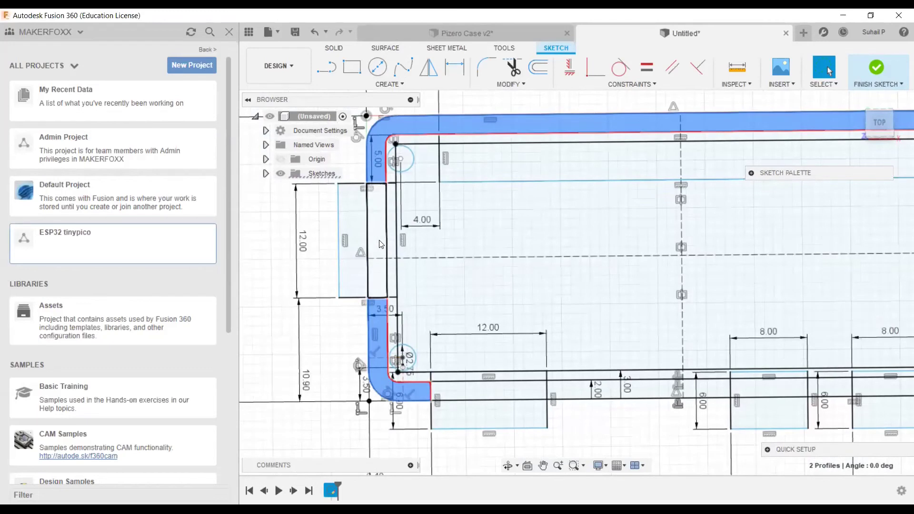
{"action": "left_click", "coordinate": [378, 241], "text": "ctrl"}
{"action": "left_click", "coordinate": [434, 253], "text": "ctrl"}
{"action": "left_click", "coordinate": [417, 375], "text": "ctrl"}
{"action": "left_click", "coordinate": [417, 375], "text": "ctrl"}
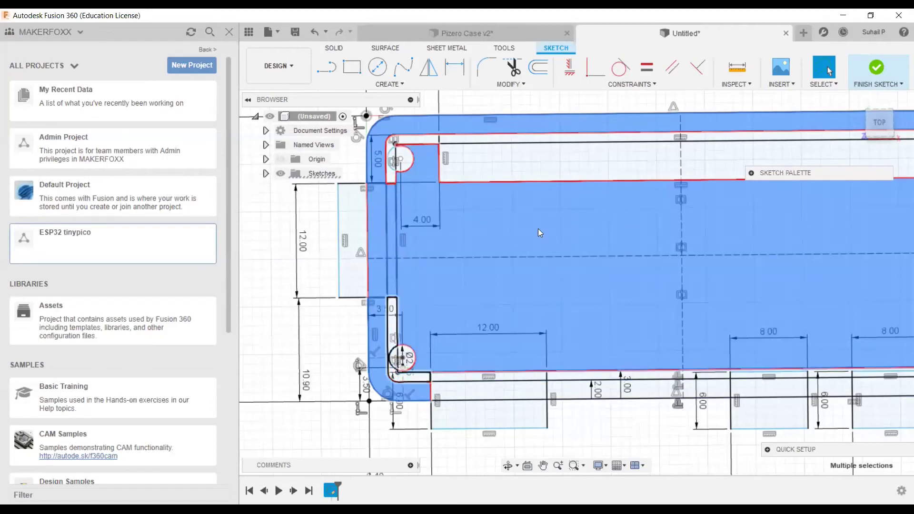
- Add the header slot area and the remaining thin strips between the two offset lines along the top to the selection
{"action": "left_click", "coordinate": [474, 147], "text": "ctrl"}
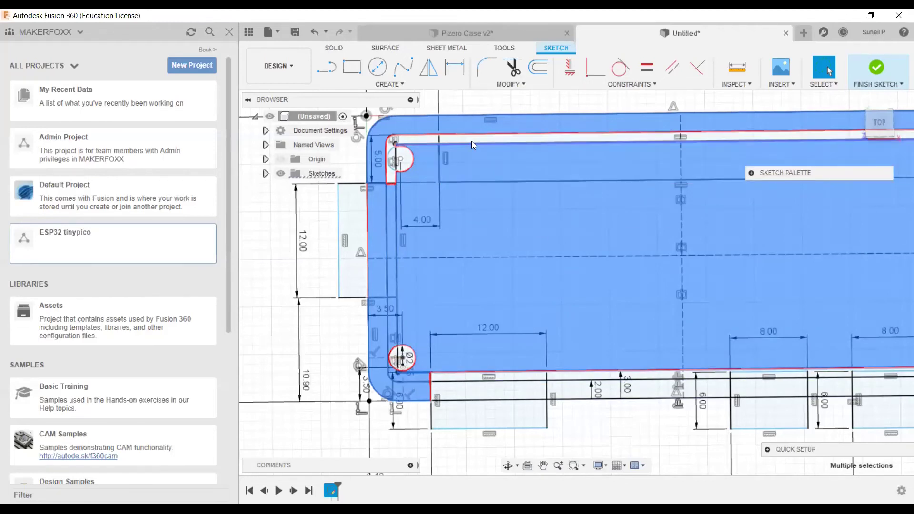
{"action": "left_click", "coordinate": [471, 141], "text": "ctrl"}
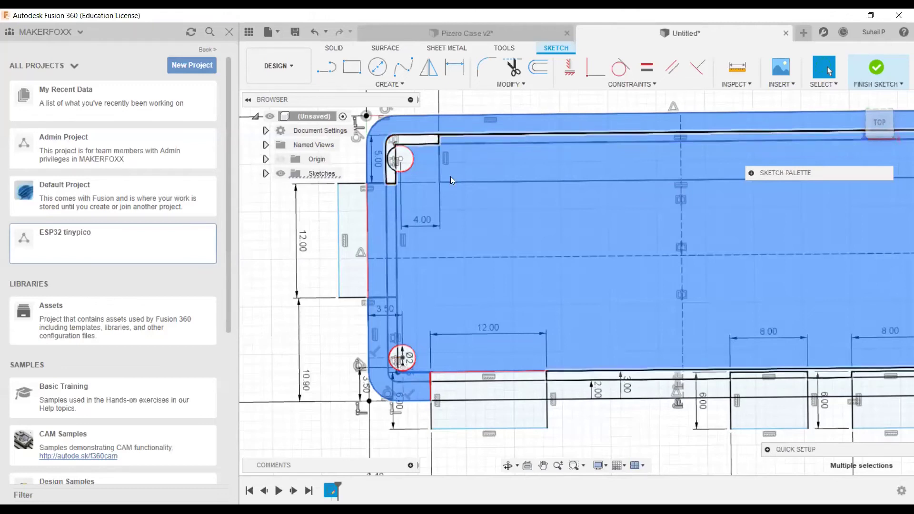
{"action": "left_click", "coordinate": [403, 167], "text": "ctrl"}
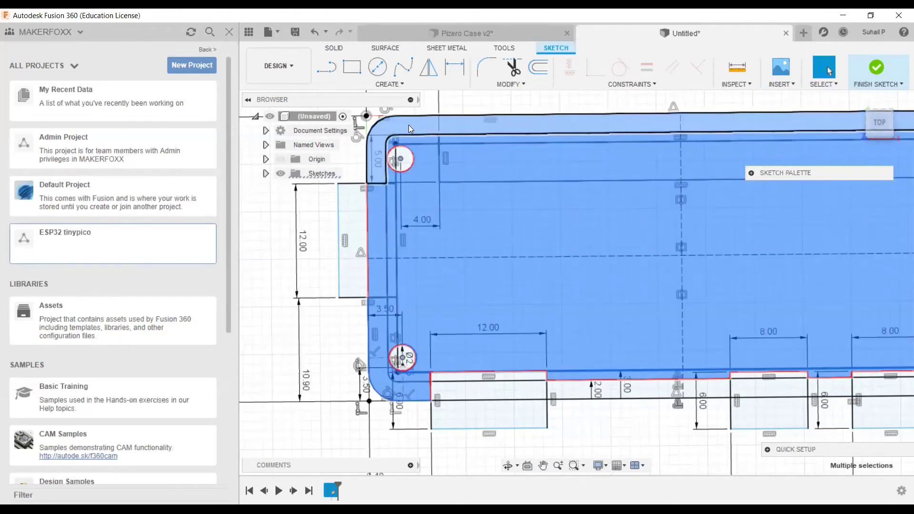
- Add the upper-left and lower-left mounting hole profiles to the selection
{"action": "scroll", "coordinate": [376, 155], "scroll_direction": "up", "scroll_amount": 4}
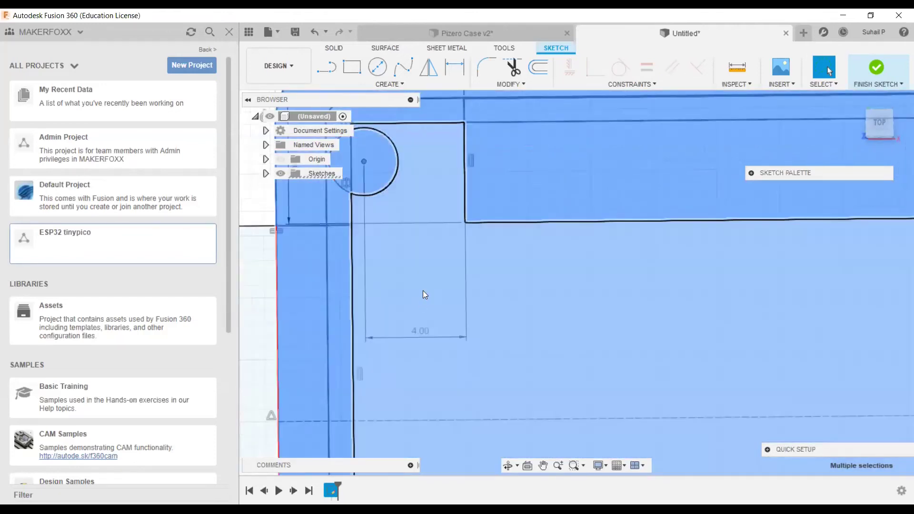
{"action": "scroll", "coordinate": [422, 290], "scroll_direction": "down", "scroll_amount": 1}
{"action": "scroll", "coordinate": [468, 353], "scroll_direction": "down", "scroll_amount": 2}
{"action": "mouse_move", "coordinate": [518, 268]}
{"action": "middle_mouse_down"}
{"action": "mouse_move", "coordinate": [502, 191]}
{"action": "mouse_move", "coordinate": [502, 80]}
{"action": "middle_mouse_up"}
{"action": "left_click", "coordinate": [386, 308], "text": "ctrl"}
{"action": "left_click", "coordinate": [404, 309], "text": "ctrl"}
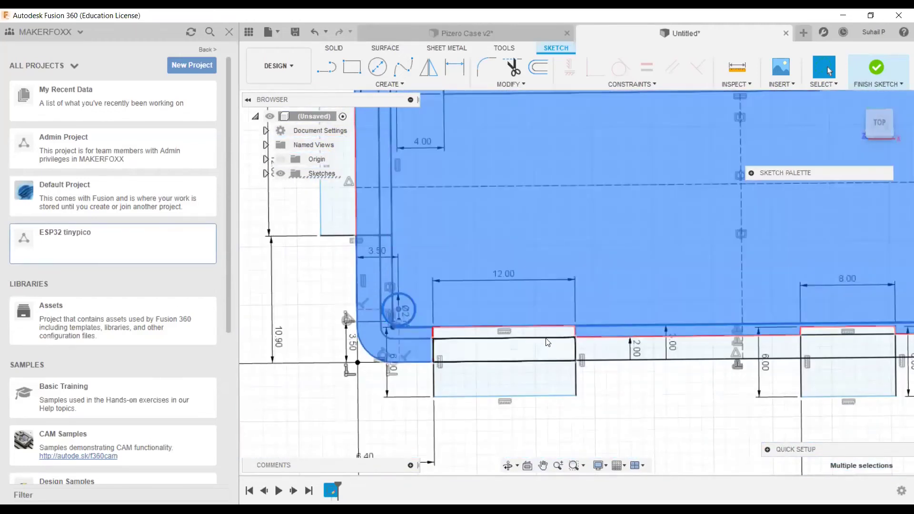
- Add the wall sections across the 12 mm and both 8 mm bottom port openings, and the wall between them, to the selection
{"action": "left_click", "coordinate": [548, 342], "text": "ctrl"}
{"action": "left_click", "coordinate": [593, 353], "text": "ctrl"}
{"action": "mouse_move", "coordinate": [593, 352]}
{"action": "middle_mouse_down"}
{"action": "mouse_move", "coordinate": [474, 355]}
{"action": "mouse_move", "coordinate": [461, 365]}
{"action": "middle_mouse_up"}
{"action": "left_click", "coordinate": [520, 379], "text": "ctrl"}
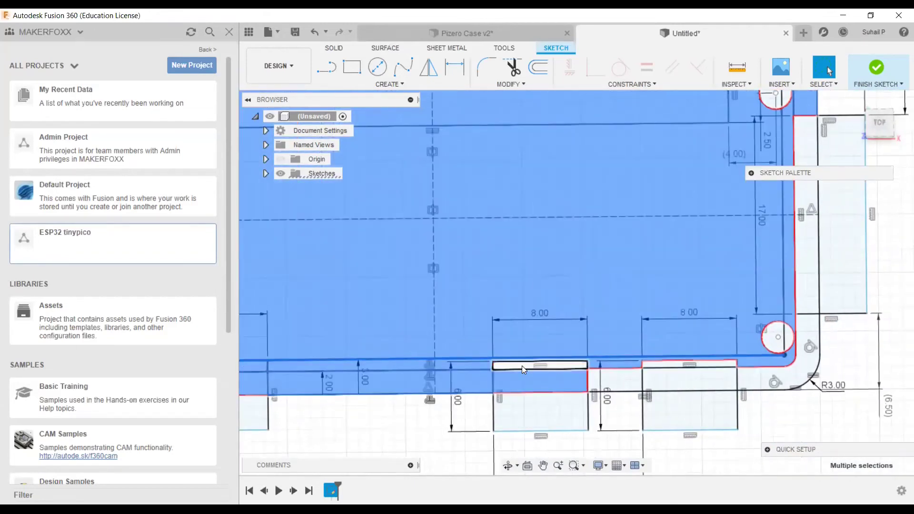
{"action": "left_click", "coordinate": [663, 371], "text": "ctrl"}
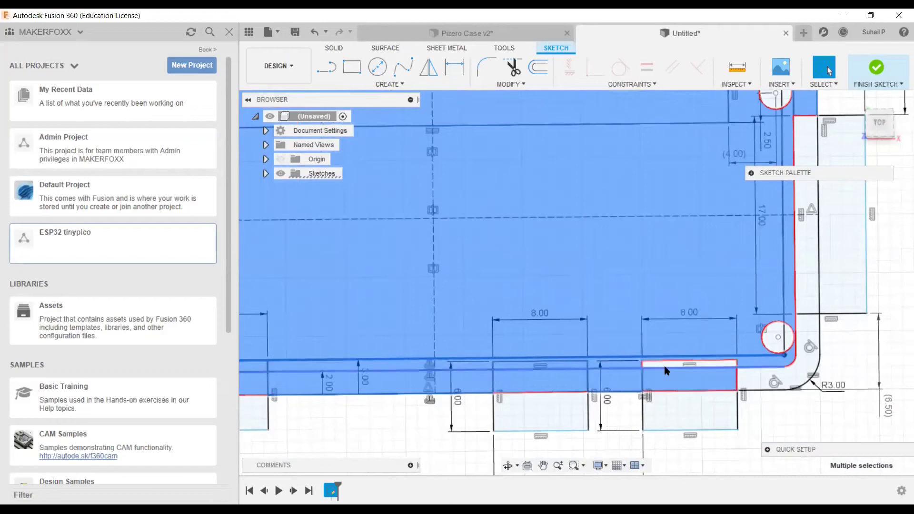
{"action": "left_click", "coordinate": [663, 365], "text": "ctrl"}
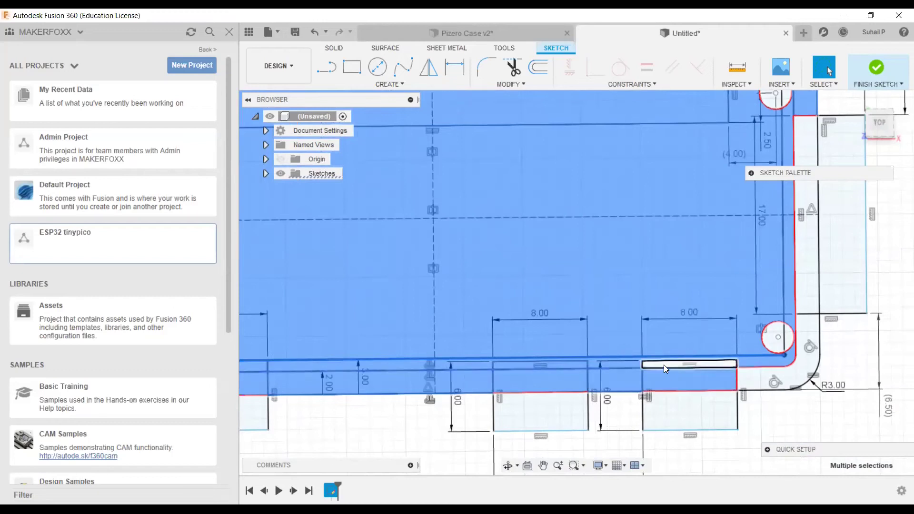
- Add the lower-right corner wall, the wall across the right port opening and both right-hand mounting hole profiles to the selection
{"action": "left_click", "coordinate": [761, 378], "text": "ctrl"}
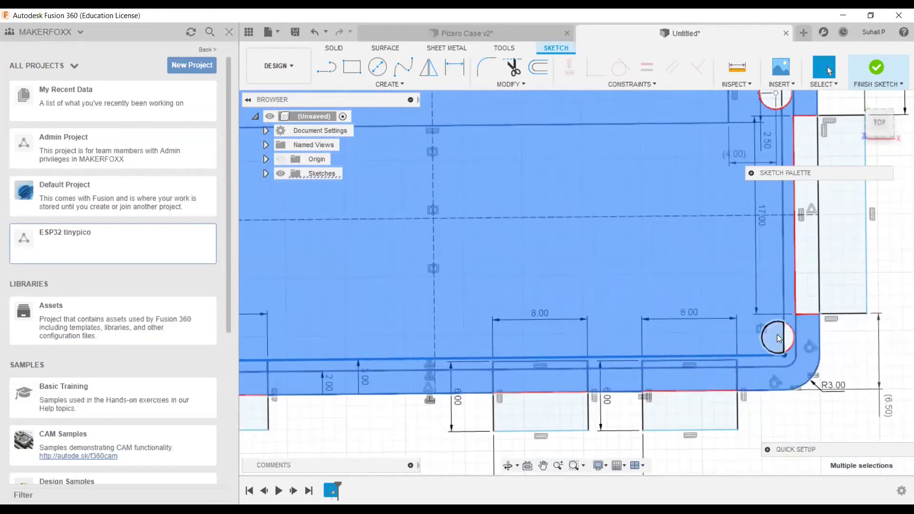
{"action": "left_click", "coordinate": [796, 278], "text": "ctrl"}
{"action": "middle_click_drag", "start_coordinate": [625, 169], "coordinate": [606, 331]}
{"action": "middle_click_drag", "start_coordinate": [752, 260], "coordinate": [748, 329]}
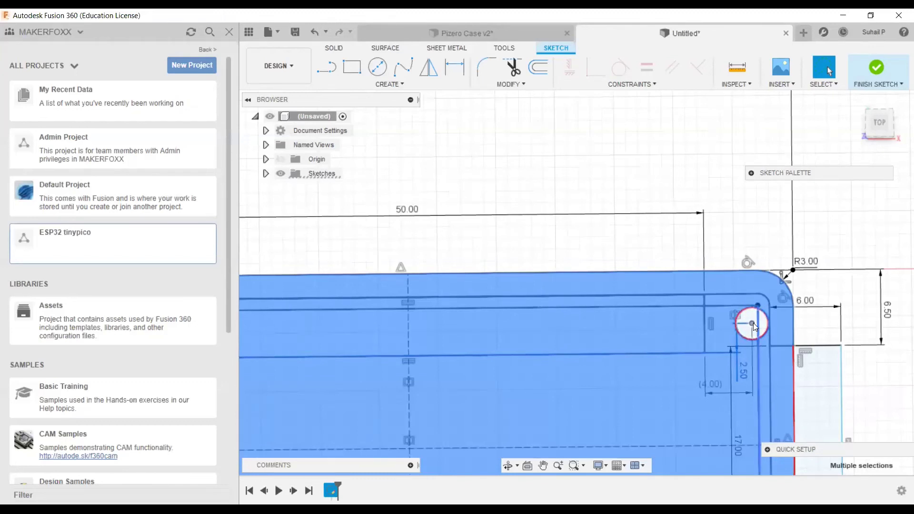
{"action": "scroll", "coordinate": [751, 322], "scroll_direction": "up", "scroll_amount": 3}
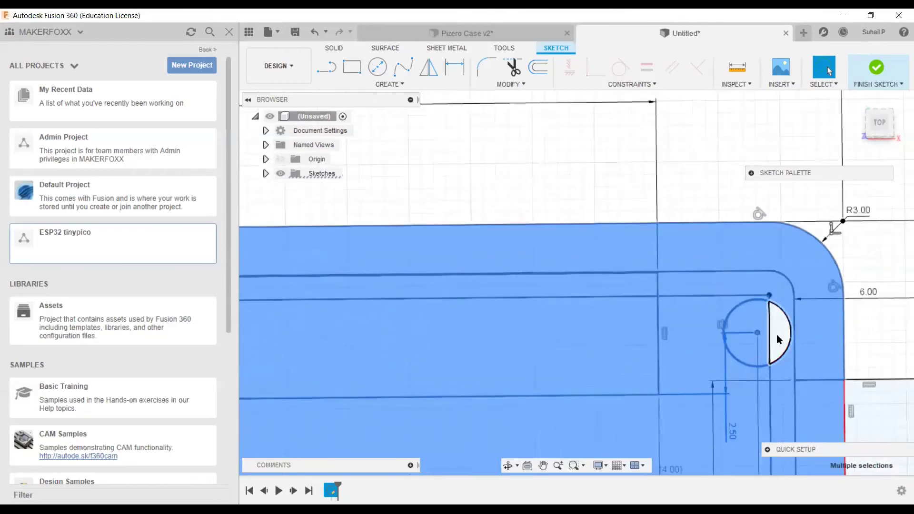
{"action": "scroll", "coordinate": [639, 323], "scroll_direction": "down", "scroll_amount": 6}
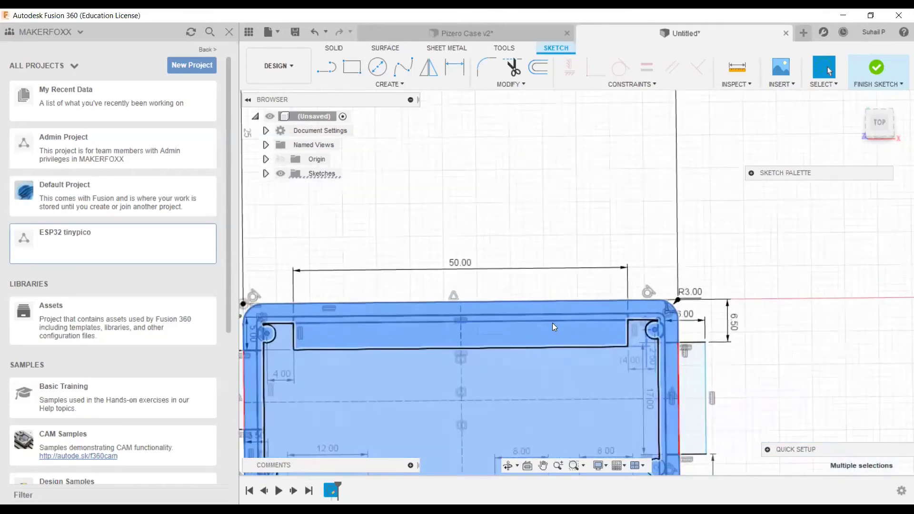
{"action": "middle_click_drag", "start_coordinate": [465, 451], "coordinate": [527, 394]}
{"action": "scroll", "coordinate": [504, 418], "scroll_direction": "down", "scroll_amount": 1}
{"action": "mouse_move", "coordinate": [423, 422]}
{"action": "middle_mouse_down"}
{"action": "mouse_move", "coordinate": [482, 319]}
{"action": "mouse_move", "coordinate": [435, 410]}
{"action": "middle_mouse_up"}
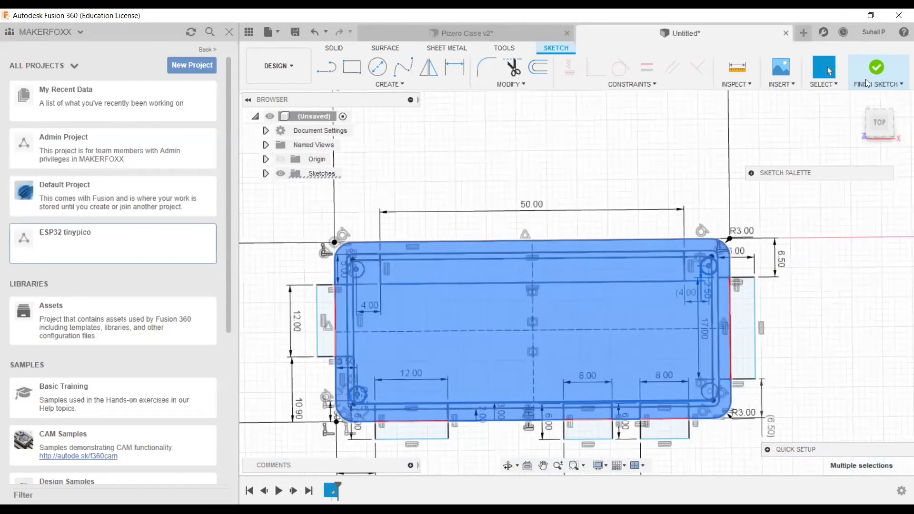
- Finish the sketch and extrude all selected profiles 2 mm as a new body for the case floor
{"action": "left_click", "coordinate": [871, 71]}
{"action": "scroll", "coordinate": [449, 243], "scroll_direction": "up", "scroll_amount": 1}
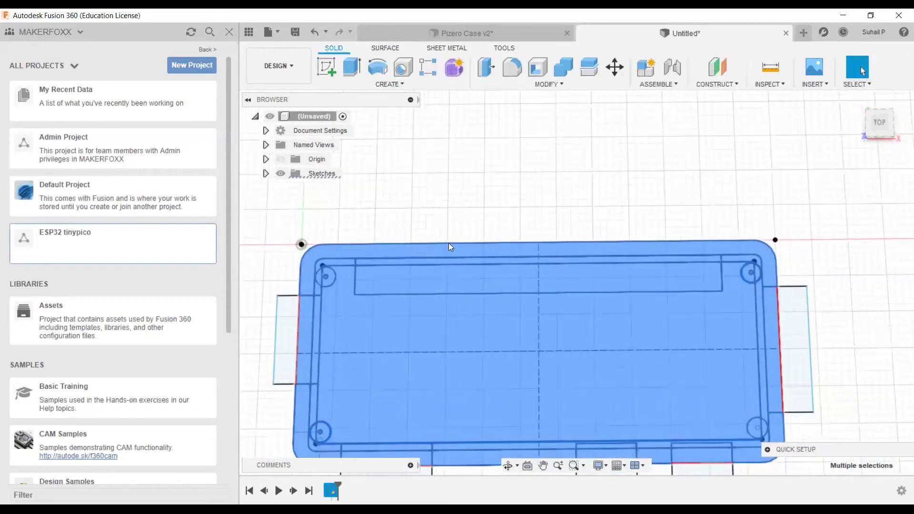
{"action": "scroll", "coordinate": [457, 246], "scroll_direction": "down", "scroll_amount": 2}
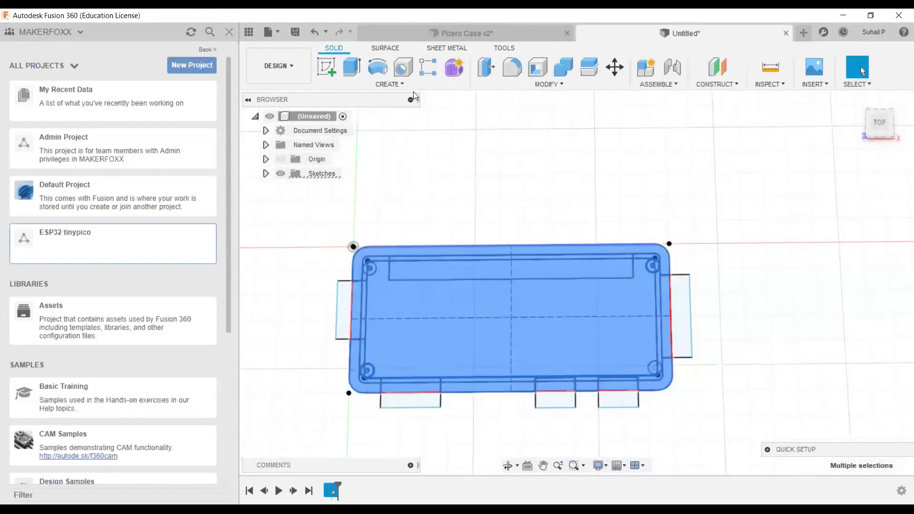
{"action": "left_click", "coordinate": [349, 66]}
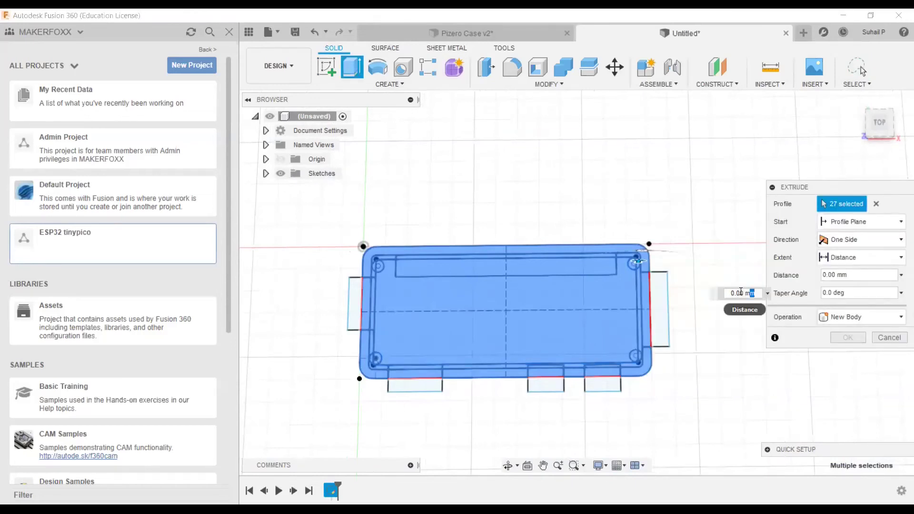
{"action": "double_click", "coordinate": [758, 293]}
{"action": "type", "text": "2"}
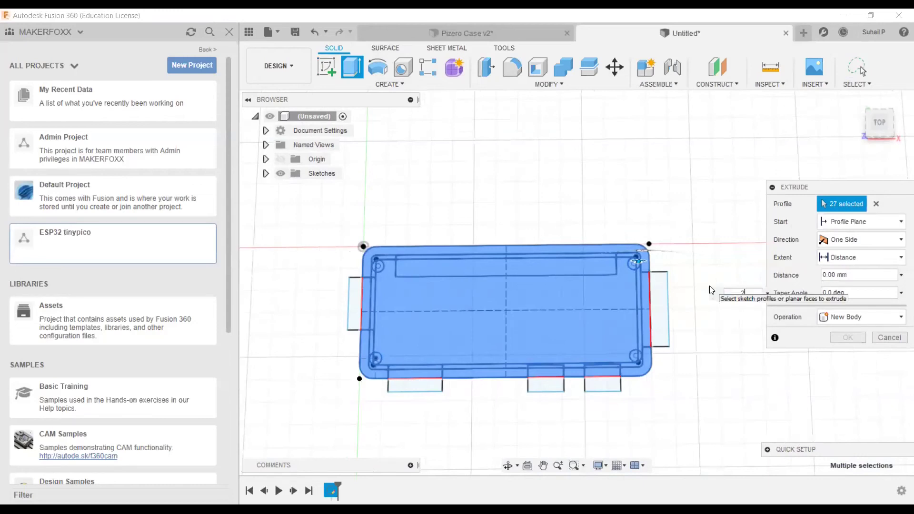
{"action": "key", "text": "Return"}
- Make Sketch1 visible again and hide the bodies
{"action": "mouse_move", "coordinate": [689, 378]}
{"action": "middle_mouse_down", "text": "shift"}
{"action": "mouse_move", "coordinate": [684, 300]}
{"action": "mouse_move", "coordinate": [688, 349]}
{"action": "mouse_move", "coordinate": [553, 403]}
{"action": "middle_mouse_up", "text": "shift"}
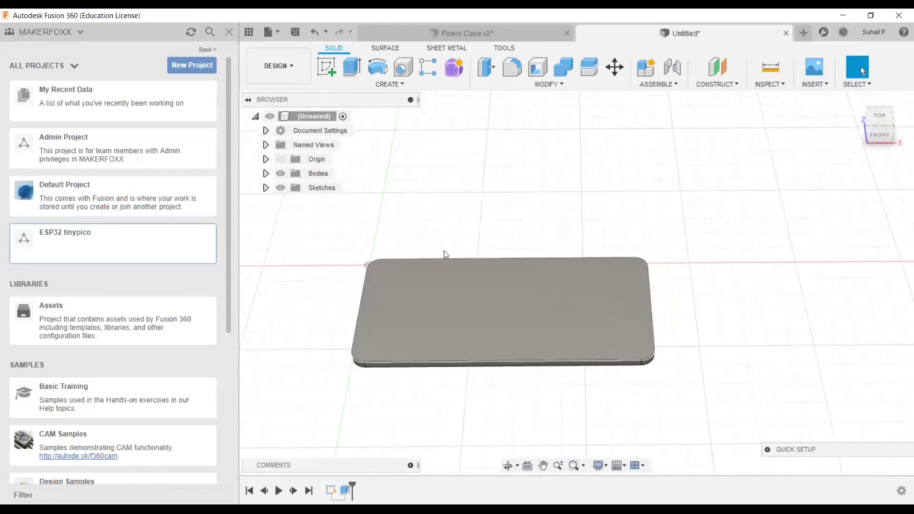
{"action": "left_click", "coordinate": [265, 188]}
{"action": "left_click", "coordinate": [290, 202]}
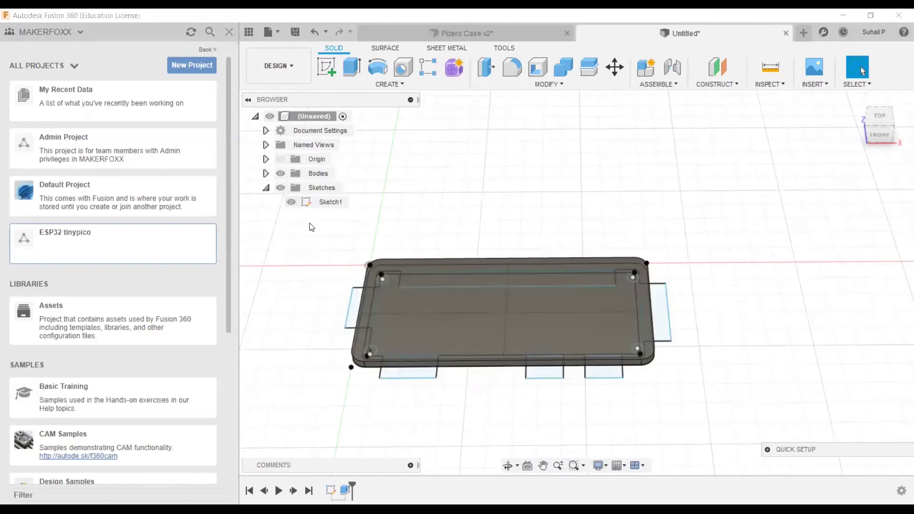
{"action": "scroll", "coordinate": [443, 335], "scroll_direction": "up", "scroll_amount": 5}
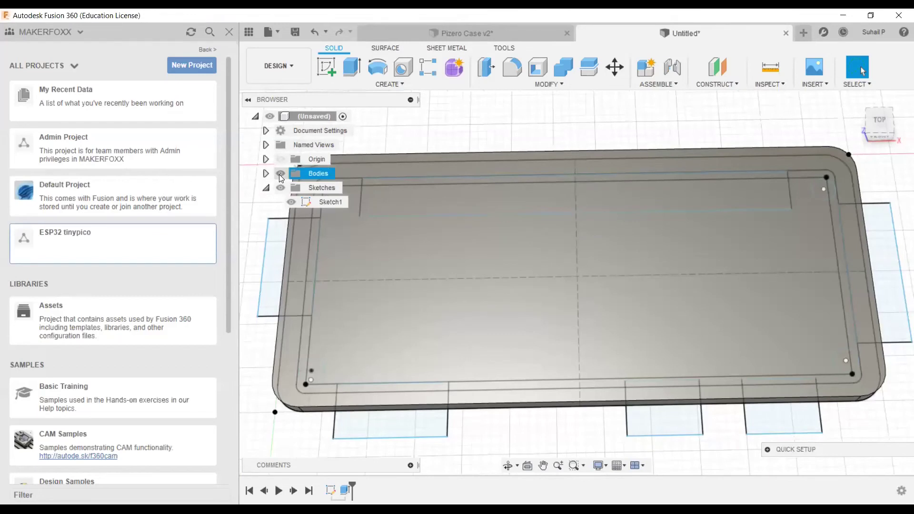
{"action": "left_click", "coordinate": [280, 174]}
- Select the five outer wall profiles between the port openings, leaving the openings themselves unselected
{"action": "left_click", "coordinate": [485, 399]}
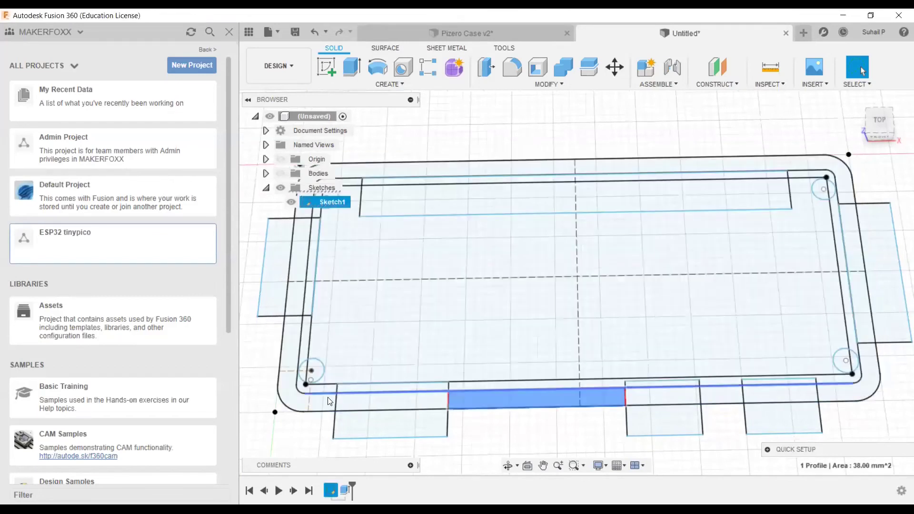
{"action": "left_click", "coordinate": [294, 327], "text": "ctrl"}
{"action": "middle_click_drag", "start_coordinate": [309, 244], "coordinate": [306, 288]}
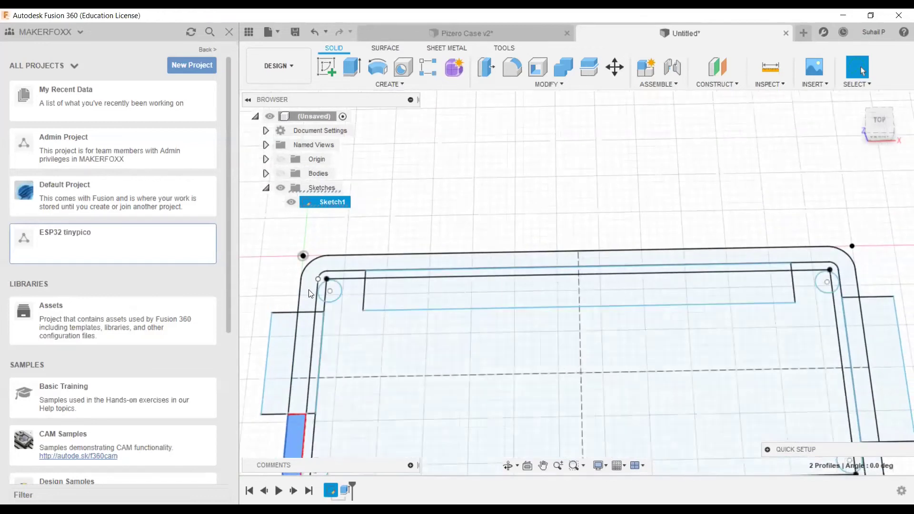
{"action": "left_click", "coordinate": [350, 262], "text": "ctrl"}
{"action": "mouse_move", "coordinate": [711, 312]}
{"action": "middle_mouse_down"}
{"action": "mouse_move", "coordinate": [671, 292]}
{"action": "mouse_move", "coordinate": [577, 149]}
{"action": "middle_mouse_up"}
{"action": "left_click", "coordinate": [577, 320], "text": "ctrl"}
{"action": "scroll", "coordinate": [442, 388], "scroll_direction": "down", "scroll_amount": 5}
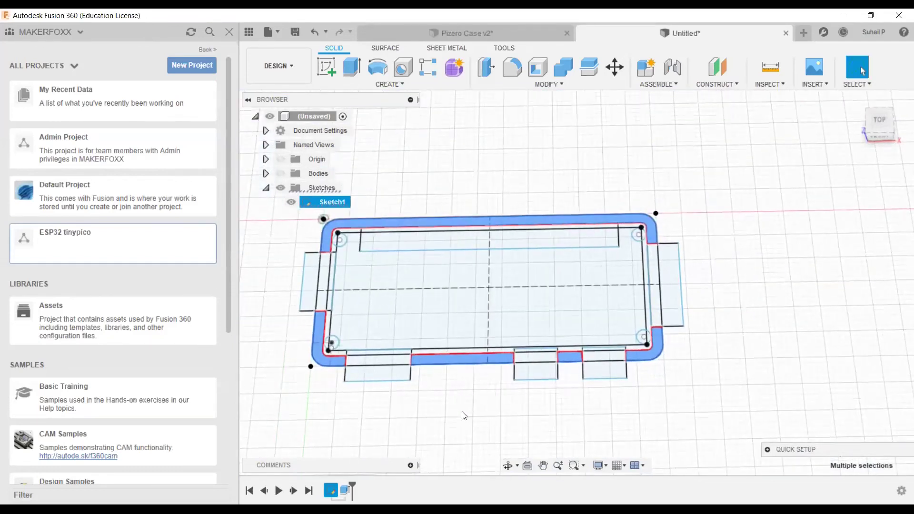
- Show the bodies again and extrude the five selected wall profiles 14 mm, joined to the case floor
{"action": "left_click", "coordinate": [347, 70]}
{"action": "type", "text": "2.2"}
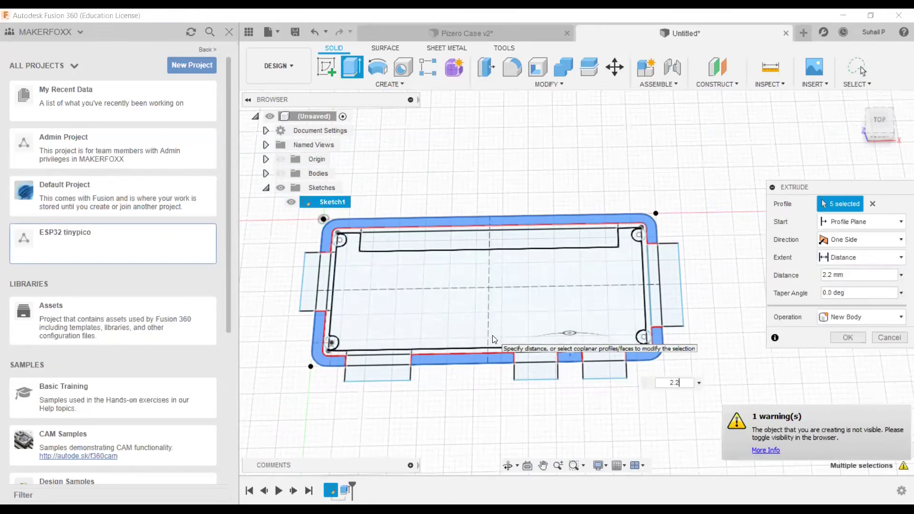
{"action": "left_click", "coordinate": [281, 173]}
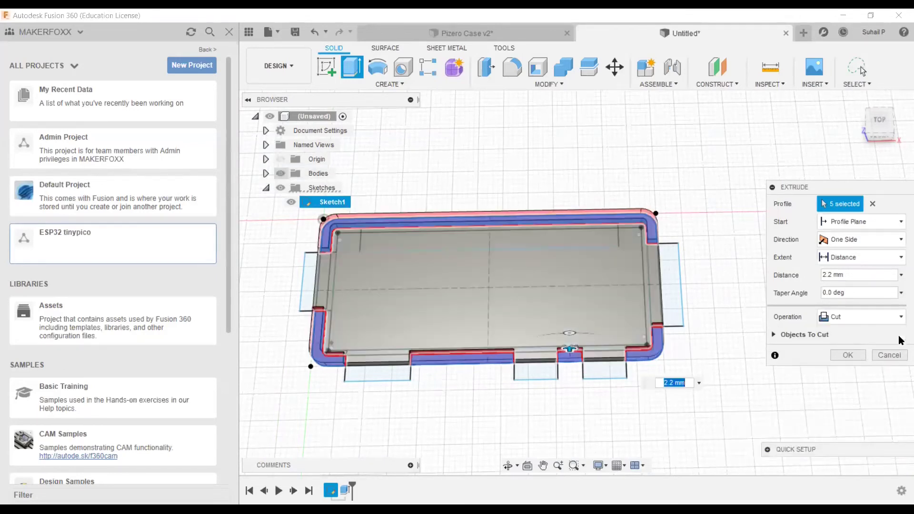
{"action": "left_click", "coordinate": [833, 316]}
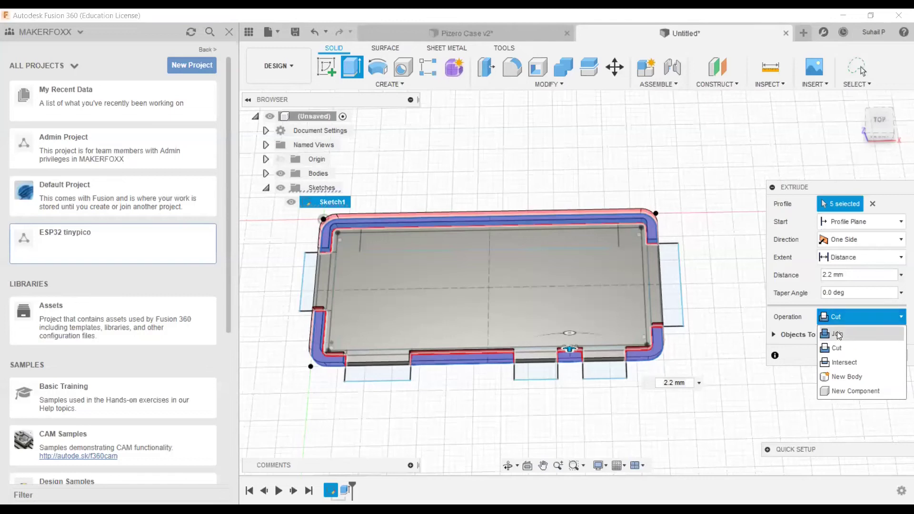
{"action": "left_click", "coordinate": [838, 335]}
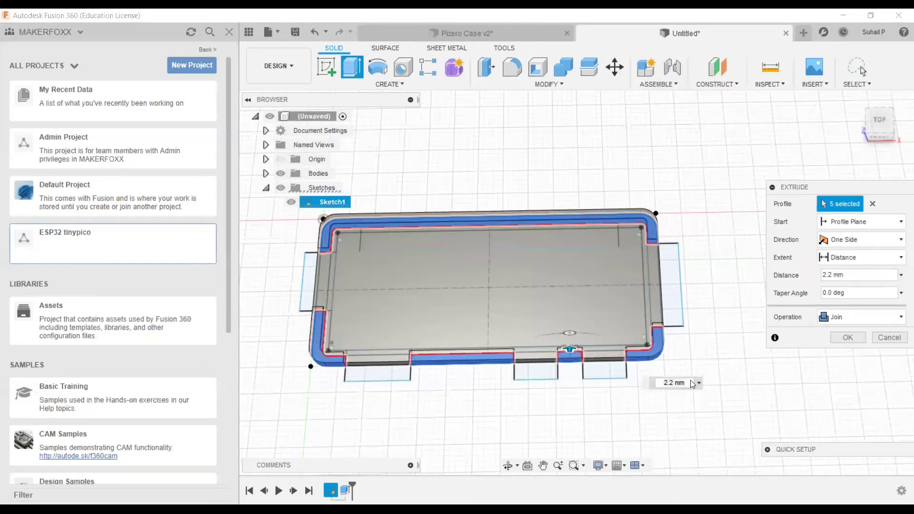
{"action": "double_click", "coordinate": [659, 379]}
{"action": "type", "text": "12.2"}
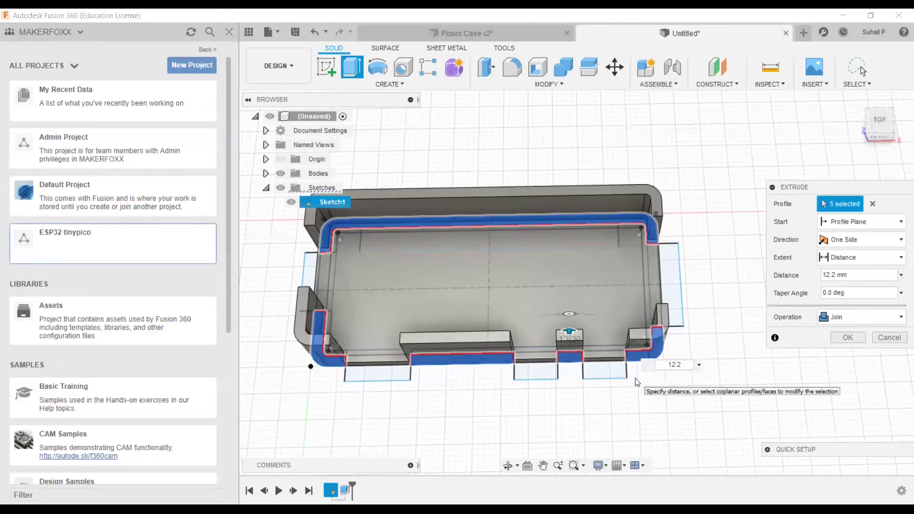
{"action": "key", "text": "BackSpace"}
{"action": "key", "text": "BackSpace"}
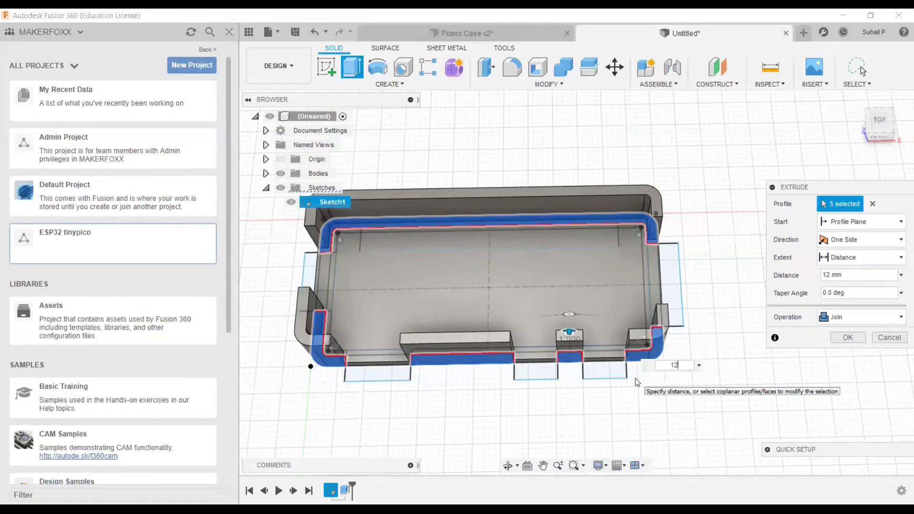
{"action": "type", "text": "4"}
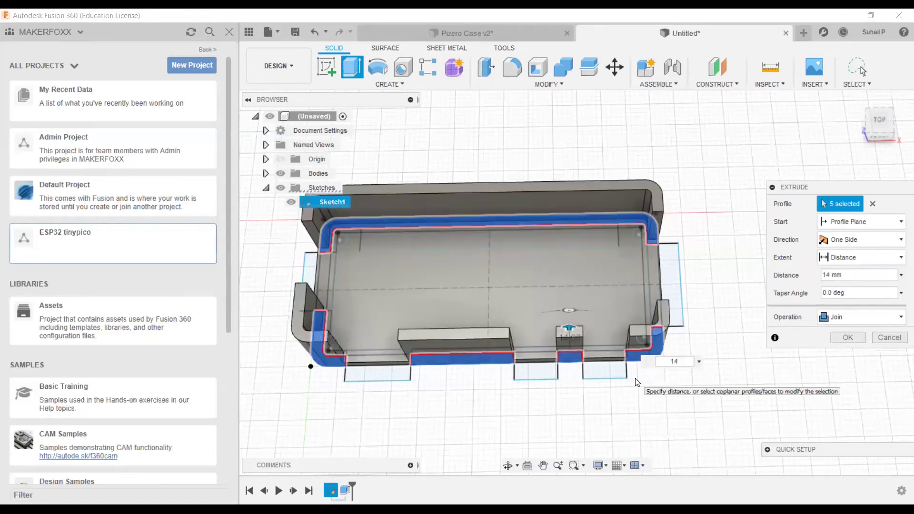
{"action": "key", "text": "Return"}
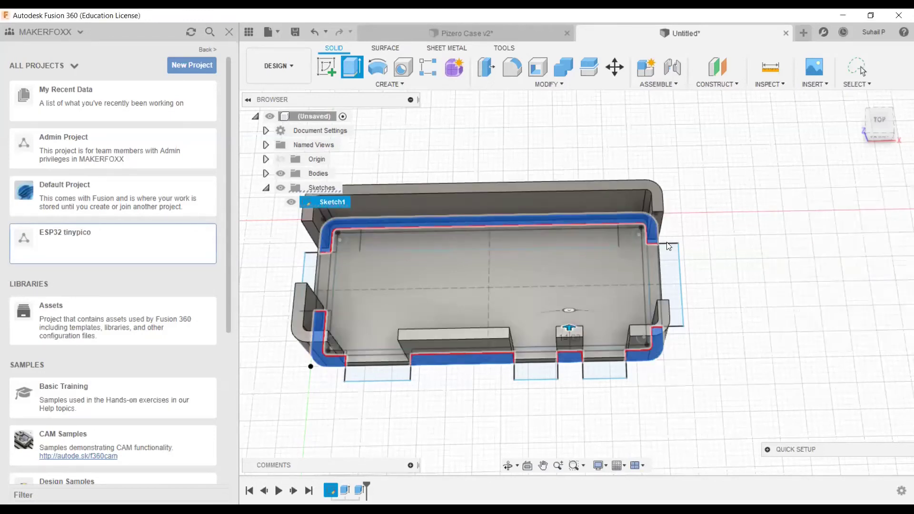
- Measure the distance between the bottom and top inner edges of the long back wall
{"action": "scroll", "coordinate": [555, 302], "scroll_direction": "up", "scroll_amount": 1}
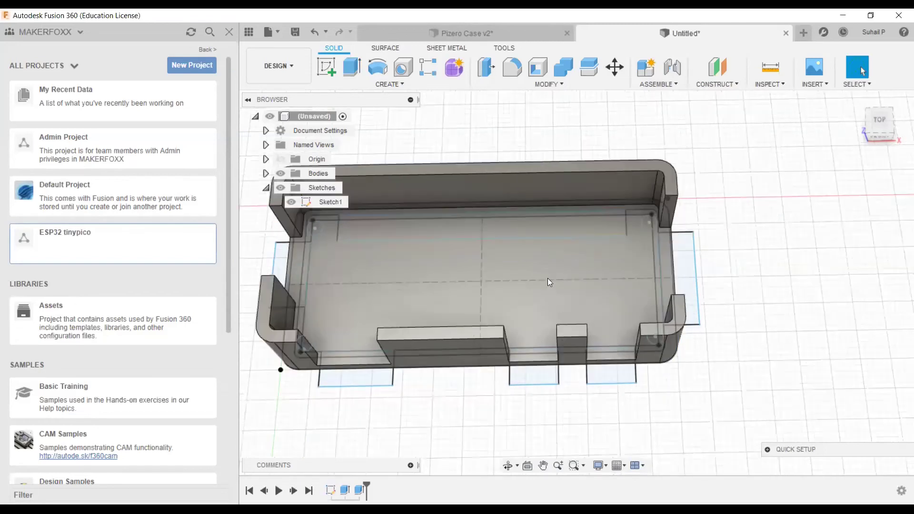
{"action": "scroll", "coordinate": [550, 282], "scroll_direction": "up", "scroll_amount": 2}
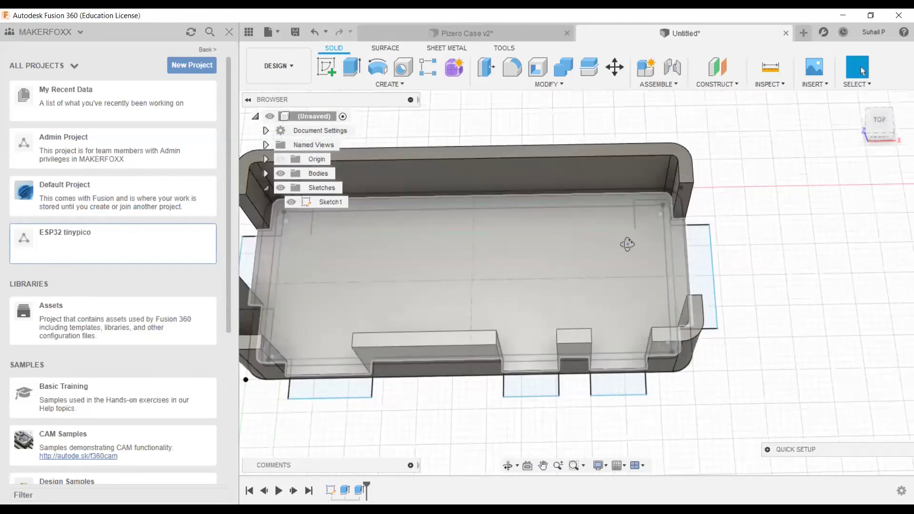
{"action": "scroll", "coordinate": [628, 245], "scroll_direction": "down", "scroll_amount": 3}
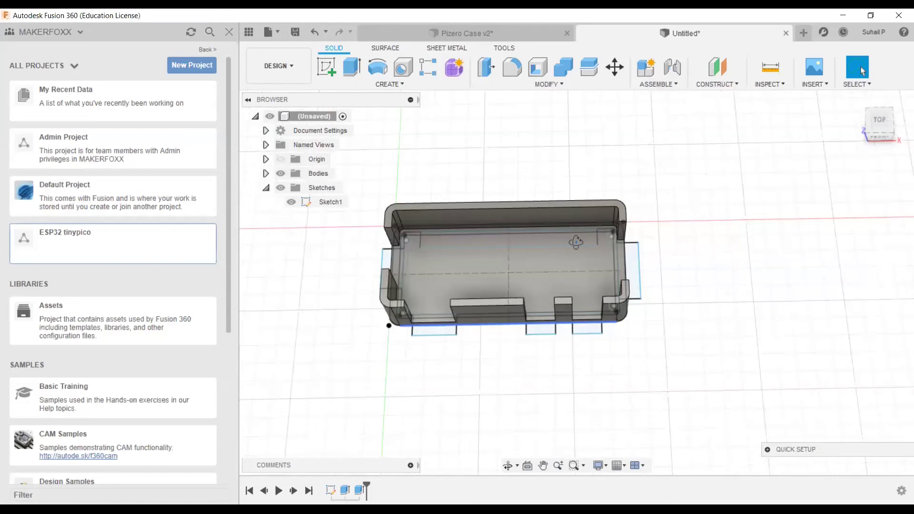
{"action": "middle_click_drag", "start_coordinate": [576, 242], "coordinate": [451, 245], "text": "shift"}
{"action": "scroll", "coordinate": [435, 208], "scroll_direction": "up", "scroll_amount": 3}
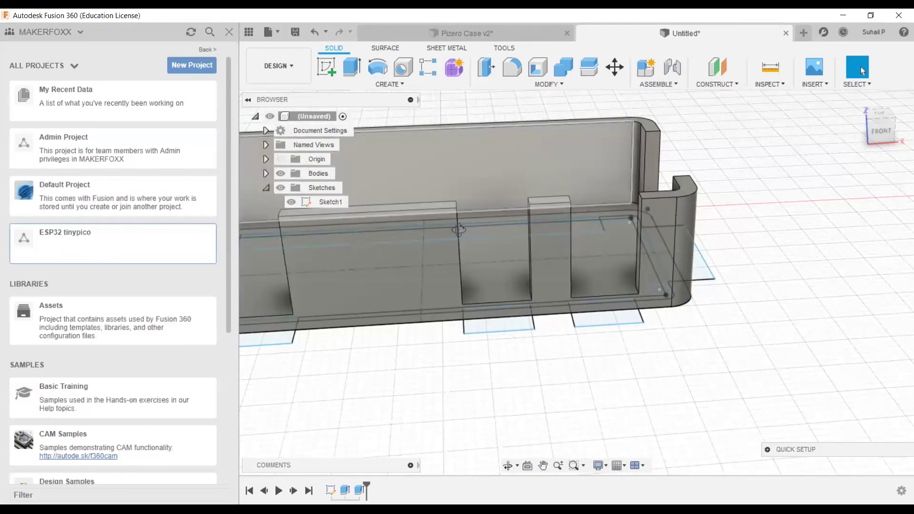
{"action": "scroll", "coordinate": [542, 262], "scroll_direction": "up", "scroll_amount": 6}
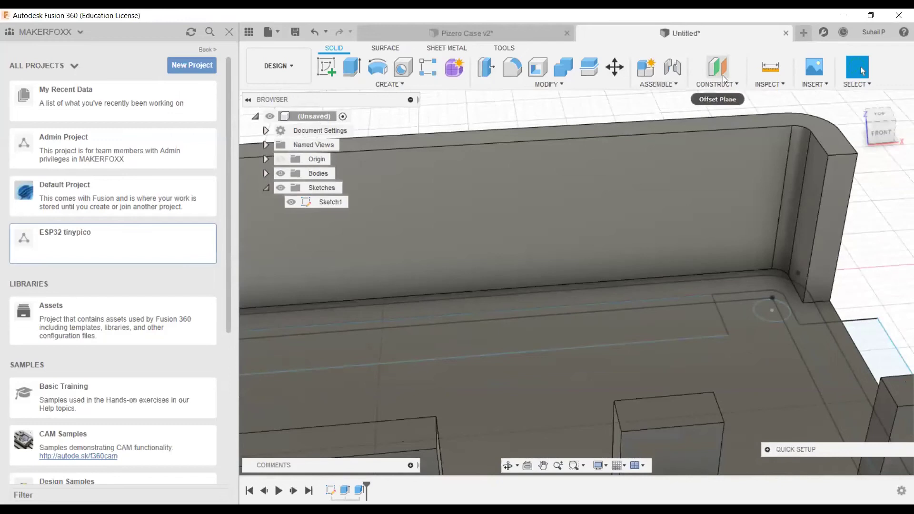
{"action": "left_click", "coordinate": [772, 69]}
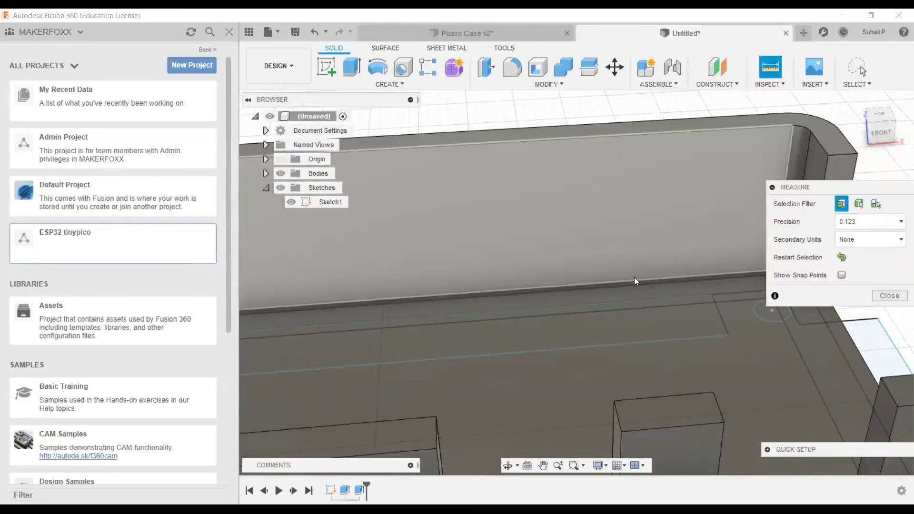
{"action": "left_click", "coordinate": [634, 277]}
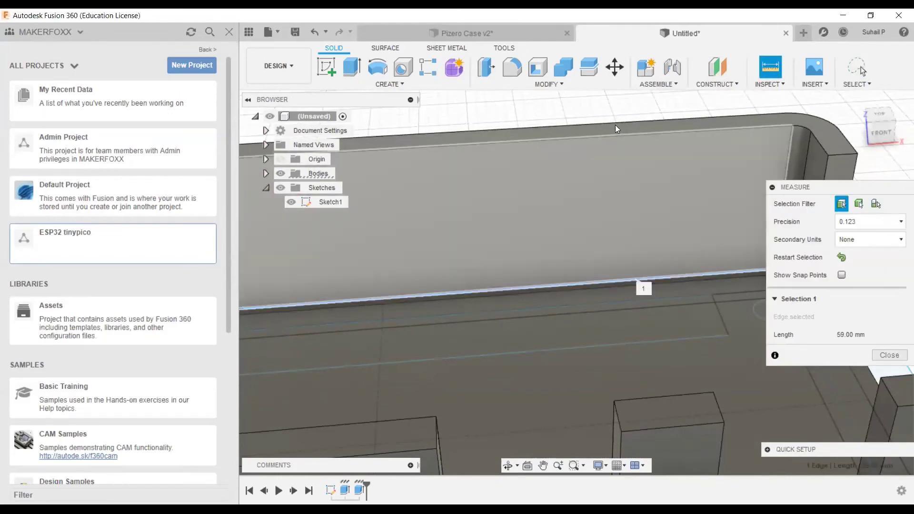
{"action": "left_click", "coordinate": [618, 137]}
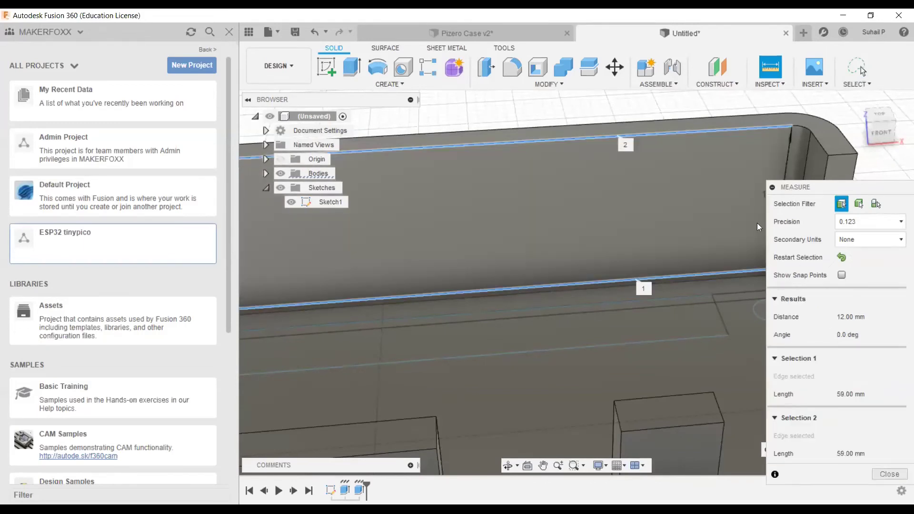
{"action": "left_click_drag", "start_coordinate": [791, 187], "coordinate": [720, 96]}
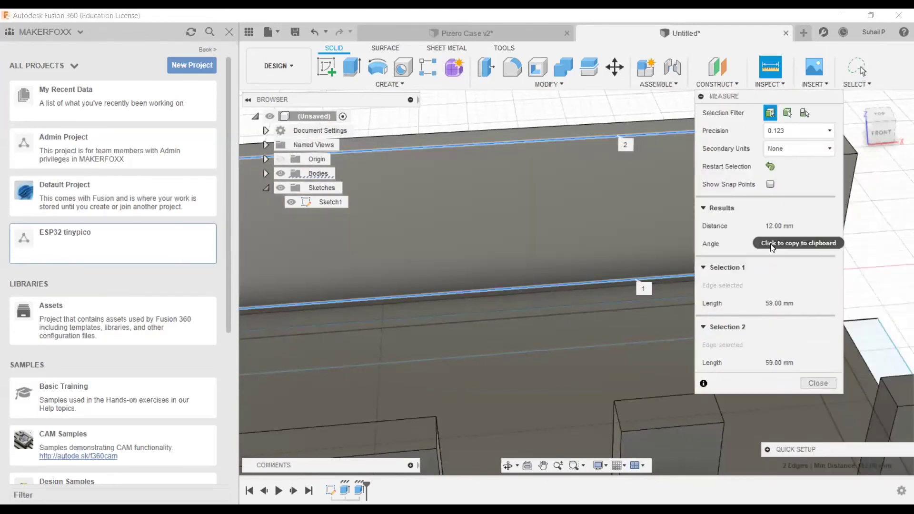
{"action": "left_click", "coordinate": [818, 384]}
- Hide the case bodies to expose the mounting-hole circle at the sketch's back-left corner
{"action": "key", "text": "F6"}
{"action": "middle_click_drag", "start_coordinate": [567, 370], "coordinate": [486, 404], "text": "shift"}
{"action": "middle_click_drag", "start_coordinate": [485, 356], "coordinate": [395, 212], "text": "shift"}
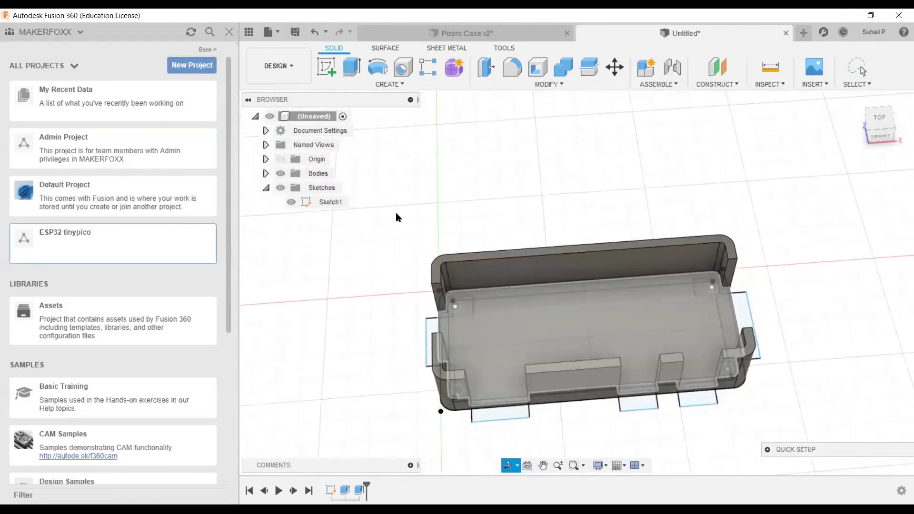
{"action": "scroll", "coordinate": [418, 248], "scroll_direction": "up", "scroll_amount": 5}
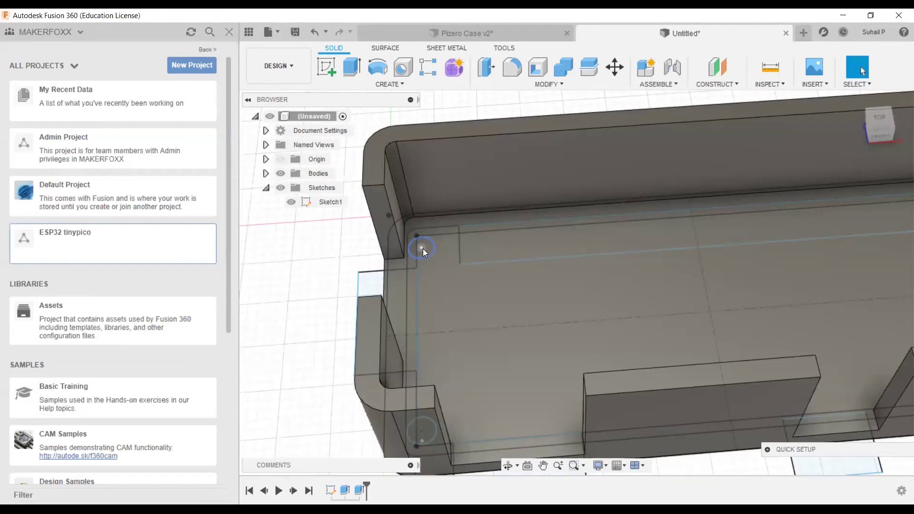
{"action": "scroll", "coordinate": [427, 255], "scroll_direction": "up", "scroll_amount": 2}
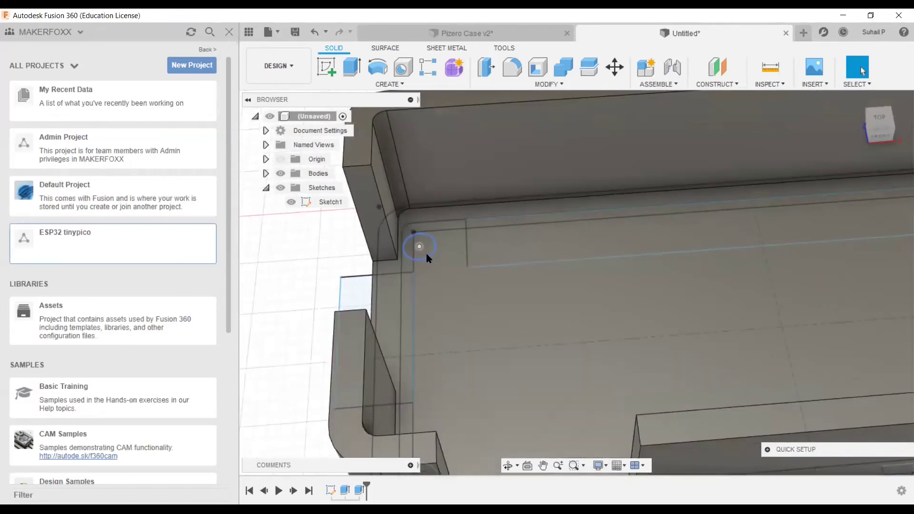
{"action": "left_click", "coordinate": [281, 174]}
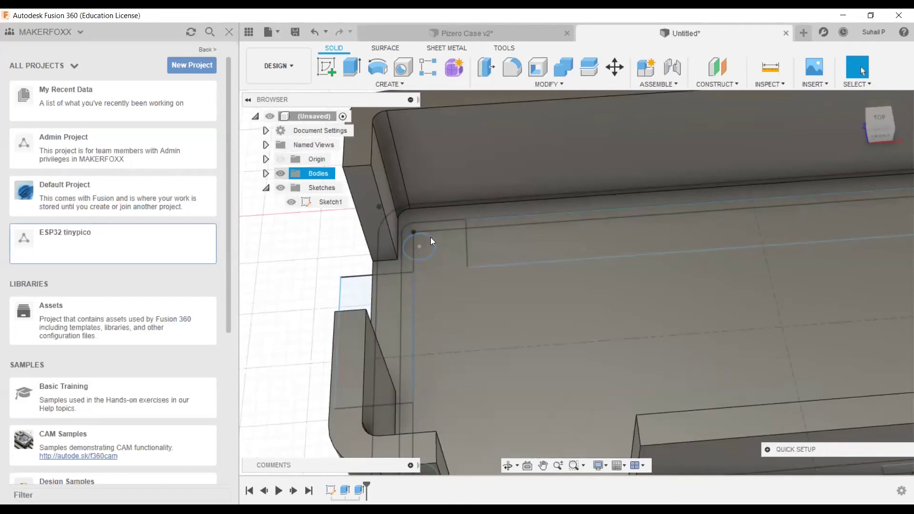
{"action": "mouse_move", "coordinate": [433, 273]}
{"action": "middle_mouse_down", "text": "shift"}
{"action": "mouse_move", "coordinate": [455, 321]}
{"action": "mouse_move", "coordinate": [545, 330]}
{"action": "mouse_move", "coordinate": [525, 341]}
{"action": "middle_mouse_up", "text": "shift"}
{"action": "scroll", "coordinate": [534, 324], "scroll_direction": "down", "scroll_amount": 3}
{"action": "mouse_move", "coordinate": [463, 252]}
{"action": "middle_mouse_down", "text": "shift"}
{"action": "mouse_move", "coordinate": [642, 335]}
{"action": "mouse_move", "coordinate": [453, 230]}
{"action": "middle_mouse_up", "text": "shift"}
{"action": "scroll", "coordinate": [449, 219], "scroll_direction": "up", "scroll_amount": 5}
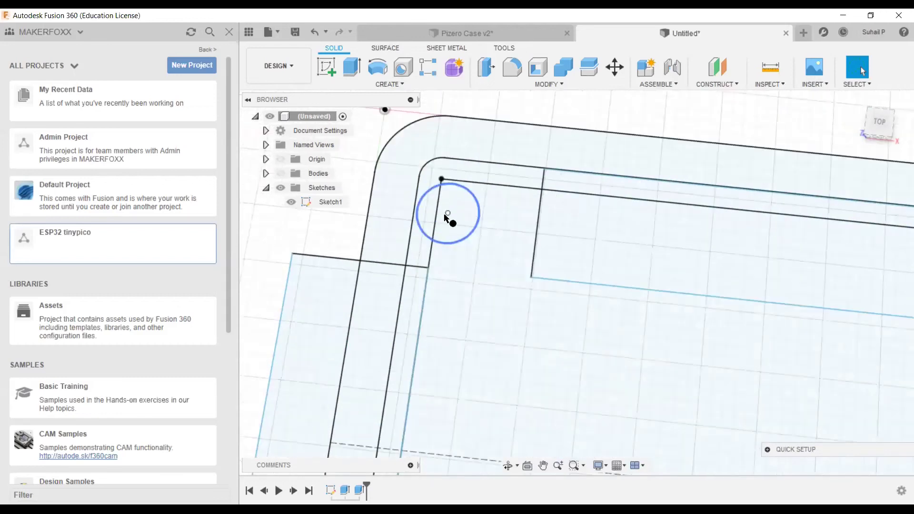
- Open Sketch1 for editing and draw a 2.5 mm diameter circle concentric with the back-left mounting-hole circle
{"action": "left_click", "coordinate": [452, 212]}
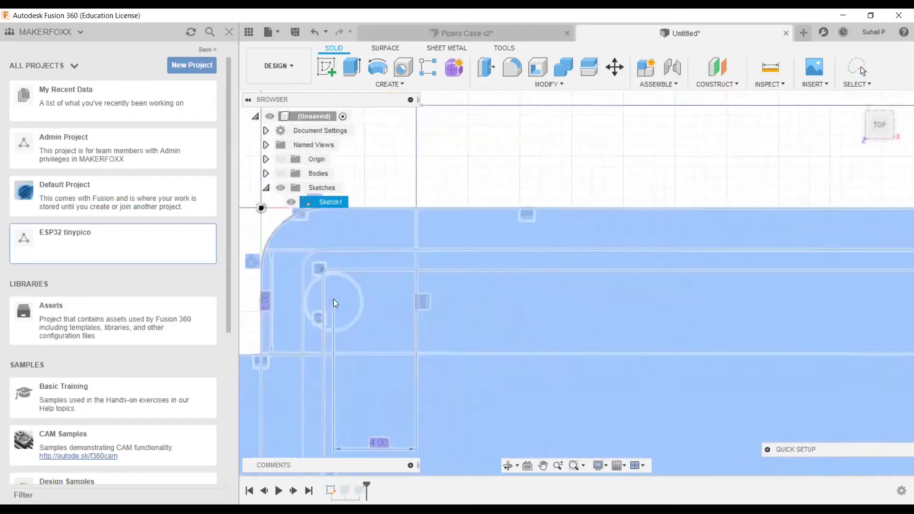
{"action": "key", "text": "c"}
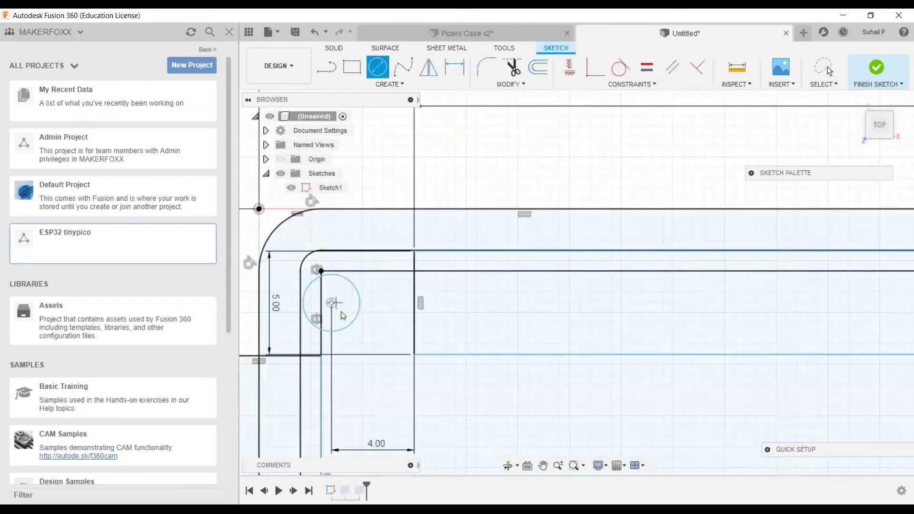
{"action": "left_click", "coordinate": [331, 302]}
{"action": "type", "text": "2.5"}
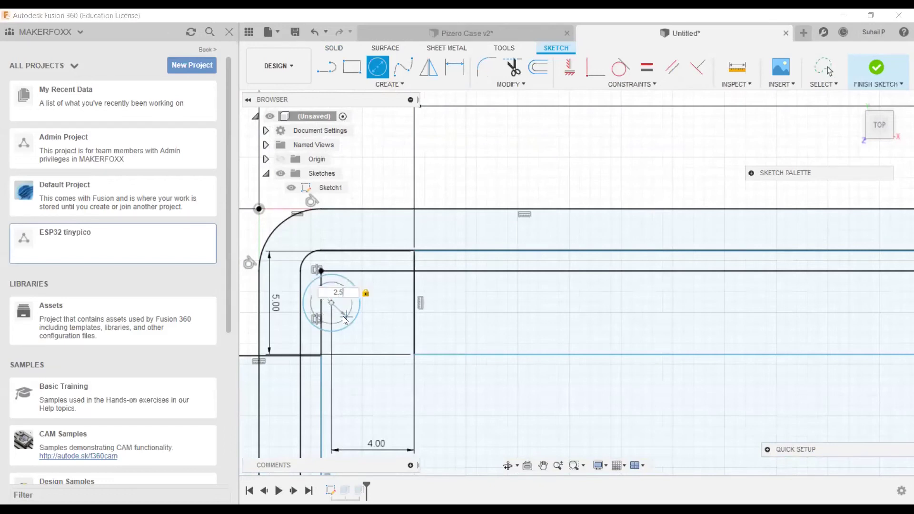
{"action": "key", "text": "Return"}
{"action": "key", "text": "Escape"}
- Draw a 2.5 mm diameter circle concentric with the front-left mounting-hole circle
{"action": "scroll", "coordinate": [346, 319], "scroll_direction": "down", "scroll_amount": 1}
{"action": "scroll", "coordinate": [346, 317], "scroll_direction": "down", "scroll_amount": 3}
{"action": "middle_click_drag", "start_coordinate": [521, 328], "coordinate": [612, 255]}
{"action": "middle_click_drag", "start_coordinate": [490, 445], "coordinate": [606, 212]}
{"action": "scroll", "coordinate": [605, 216], "scroll_direction": "up", "scroll_amount": 1}
{"action": "scroll", "coordinate": [513, 317], "scroll_direction": "up", "scroll_amount": 1}
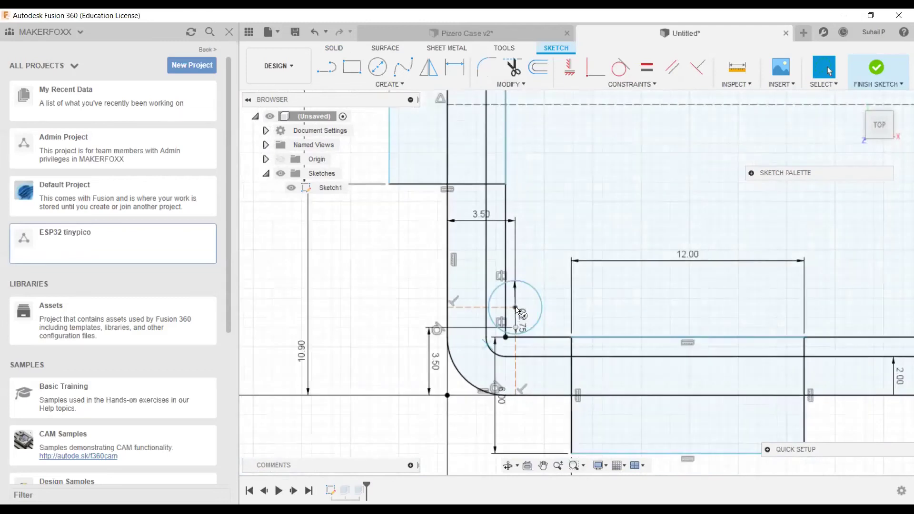
{"action": "key", "text": "c"}
{"action": "left_click", "coordinate": [515, 307]}
{"action": "type", "text": "2.5"}
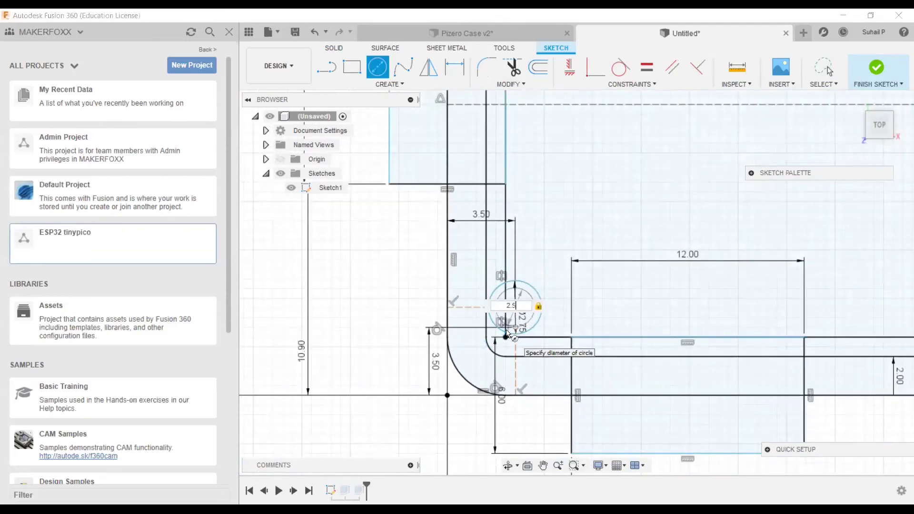
{"action": "key", "text": "Return"}
- Draw a 2.5 mm diameter circle concentric with the front-right mounting-hole circle
{"action": "scroll", "coordinate": [571, 296], "scroll_direction": "down", "scroll_amount": 3}
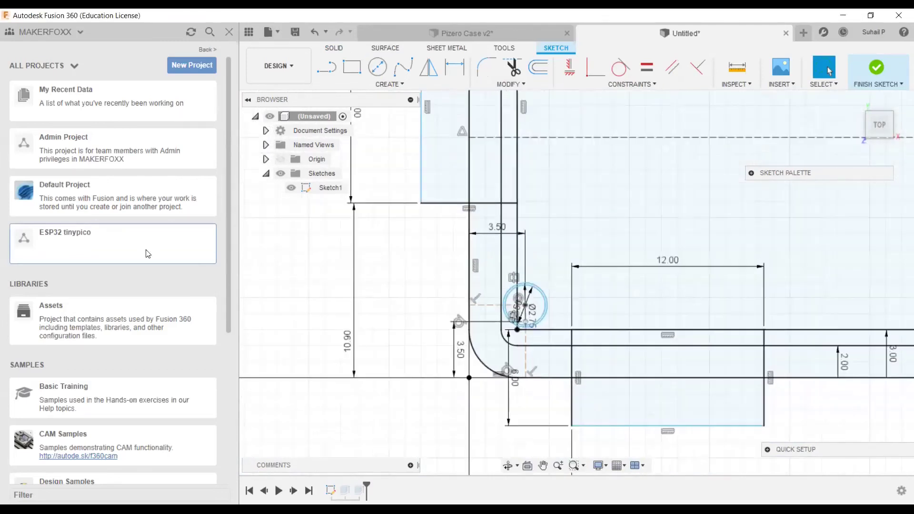
{"action": "middle_click_drag", "start_coordinate": [638, 329], "coordinate": [250, 285]}
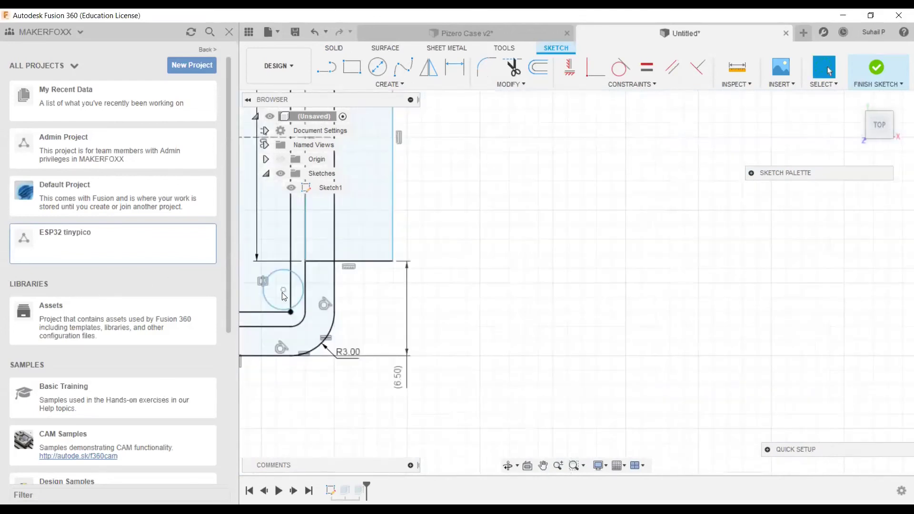
{"action": "scroll", "coordinate": [282, 292], "scroll_direction": "up", "scroll_amount": 1}
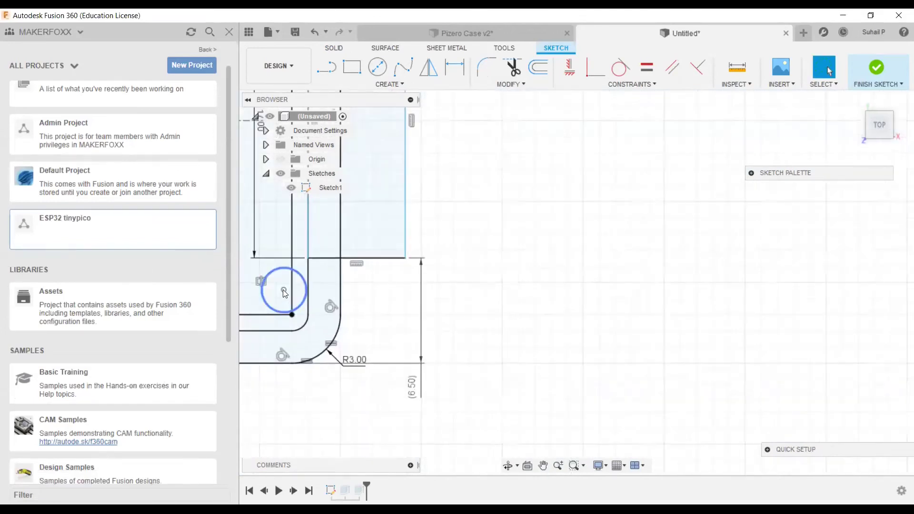
{"action": "key", "text": "c"}
{"action": "left_click", "coordinate": [283, 290]}
{"action": "type", "text": "2."}
{"action": "key", "text": "Return"}
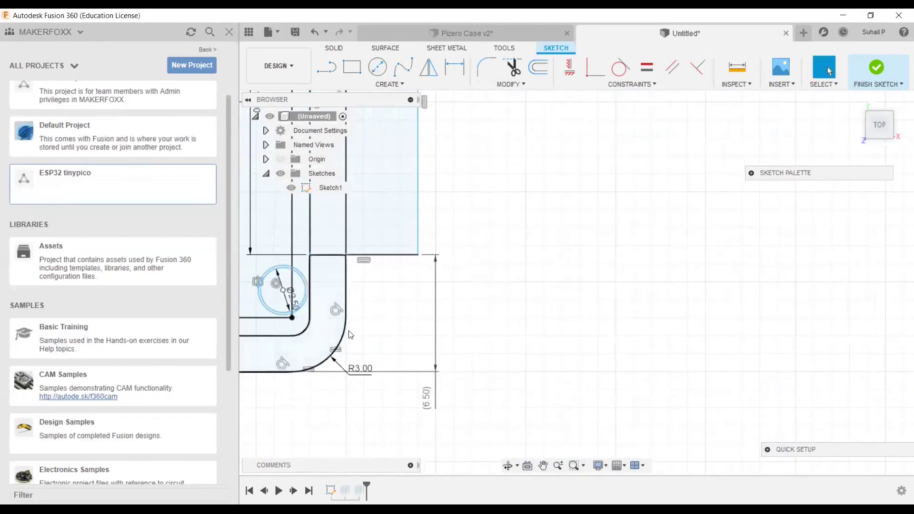
- Draw a 2.5 mm diameter circle concentric with the back-right mounting-hole circle and finish the sketch
{"action": "middle_click_drag", "start_coordinate": [383, 185], "coordinate": [543, 446]}
{"action": "key", "text": "c"}
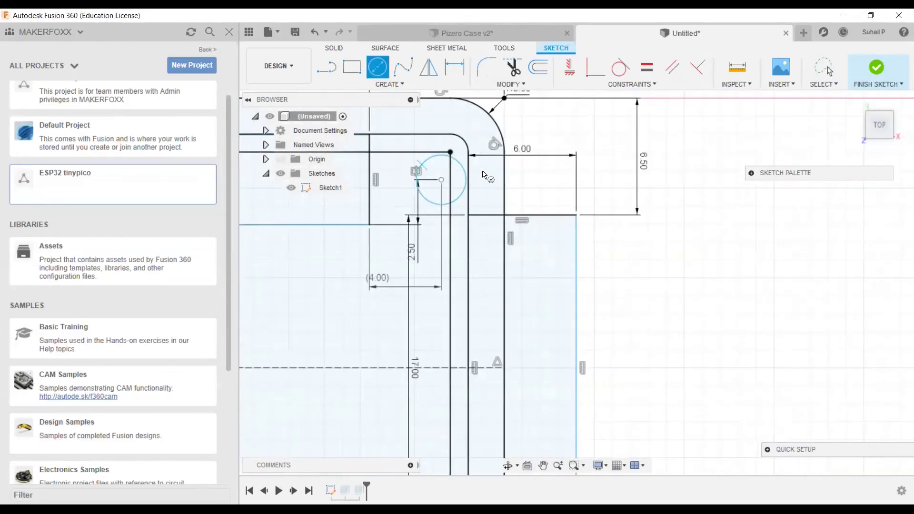
{"action": "left_click", "coordinate": [441, 180]}
{"action": "type", "text": "2.5"}
{"action": "key", "text": "Return"}
{"action": "scroll", "coordinate": [502, 120], "scroll_direction": "down", "scroll_amount": 2}
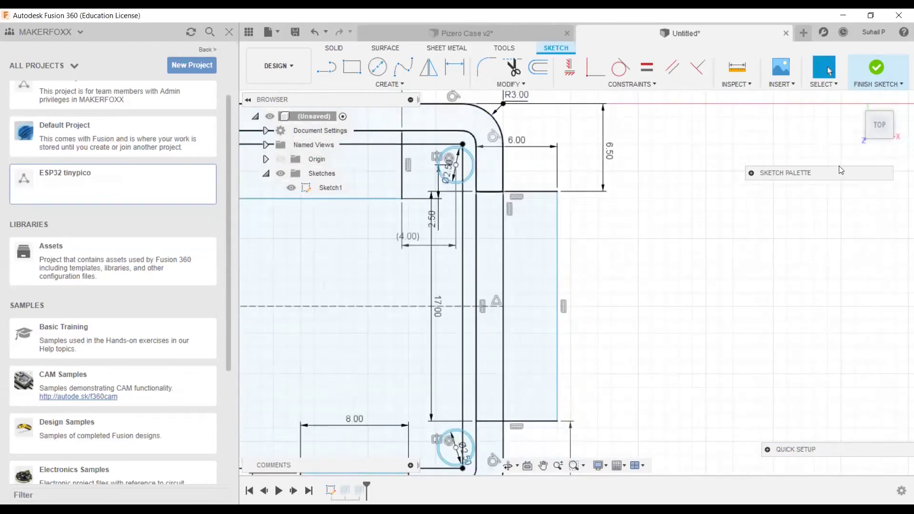
{"action": "left_click", "coordinate": [879, 125]}
{"action": "middle_click_drag", "start_coordinate": [543, 243], "coordinate": [407, 227], "text": "shift"}
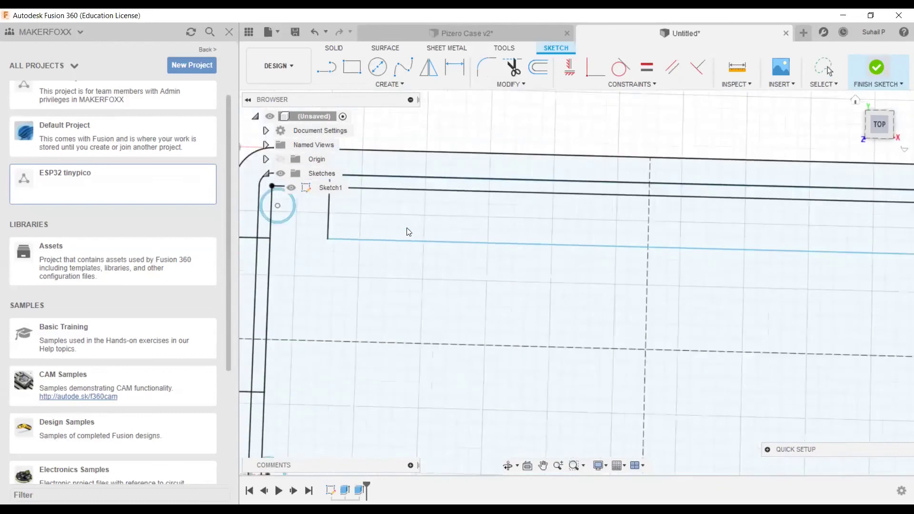
- Select both halves of the 2.5 mm circle profiles at the back-left and front-left mounting holes
{"action": "scroll", "coordinate": [450, 214], "scroll_direction": "up", "scroll_amount": 5}
{"action": "key", "text": "e"}
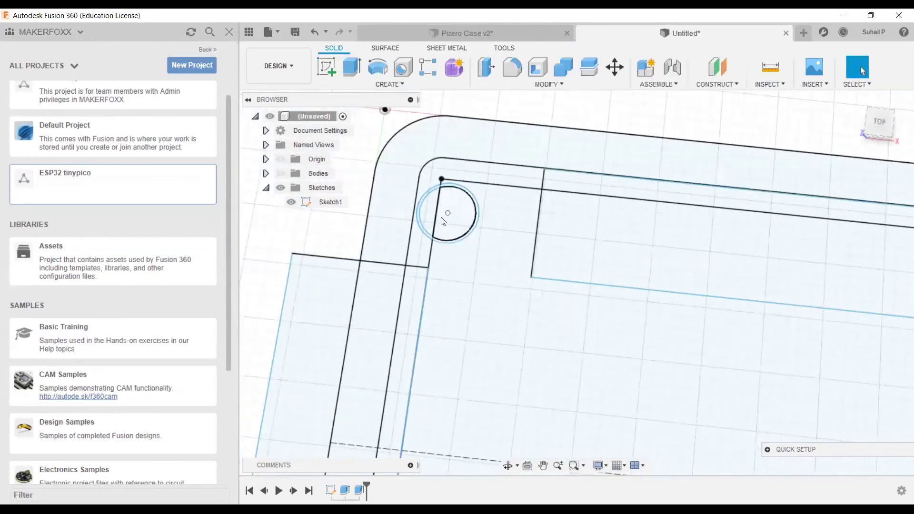
{"action": "left_click", "coordinate": [442, 219]}
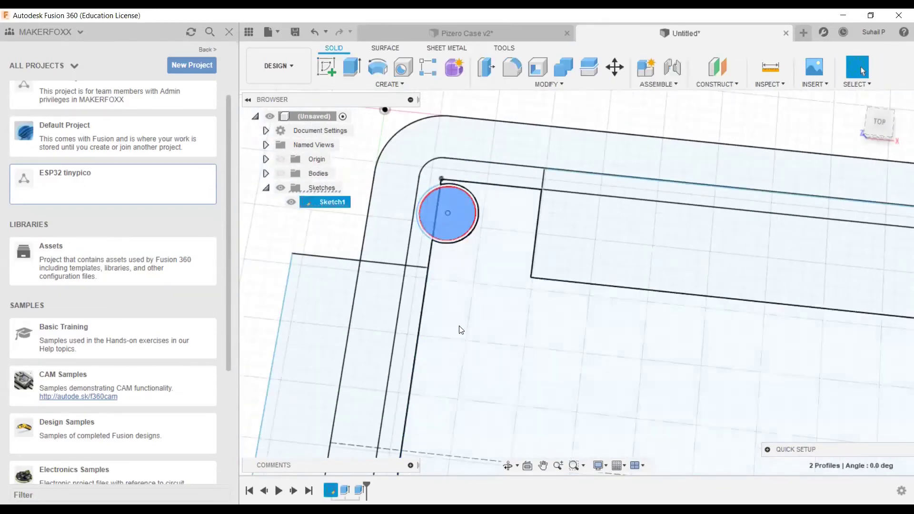
{"action": "scroll", "coordinate": [461, 328], "scroll_direction": "down", "scroll_amount": 3}
{"action": "scroll", "coordinate": [455, 307], "scroll_direction": "down", "scroll_amount": 2}
{"action": "middle_click_drag", "start_coordinate": [409, 368], "coordinate": [400, 253]}
{"action": "middle_click_drag", "start_coordinate": [423, 352], "coordinate": [414, 276]}
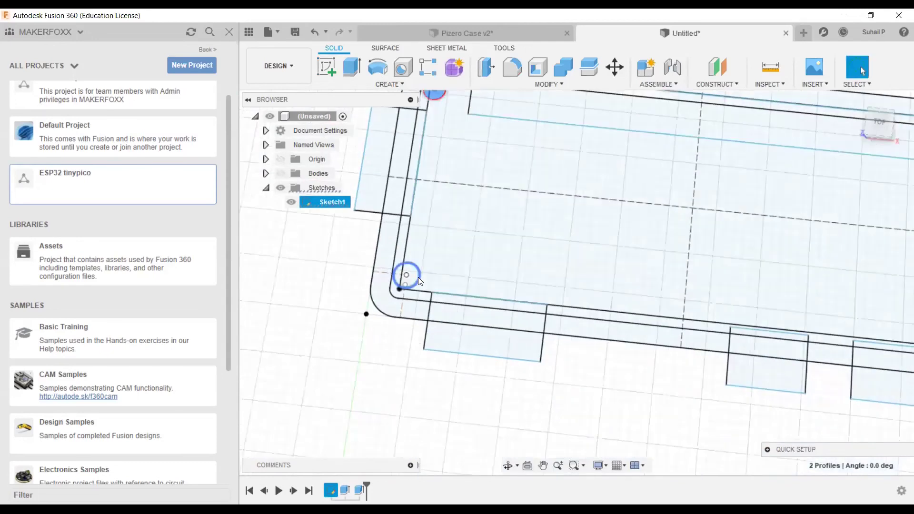
{"action": "scroll", "coordinate": [409, 272], "scroll_direction": "up", "scroll_amount": 4}
{"action": "left_click", "coordinate": [400, 285], "text": "shift"}
{"action": "scroll", "coordinate": [405, 286], "scroll_direction": "down", "scroll_amount": 3}
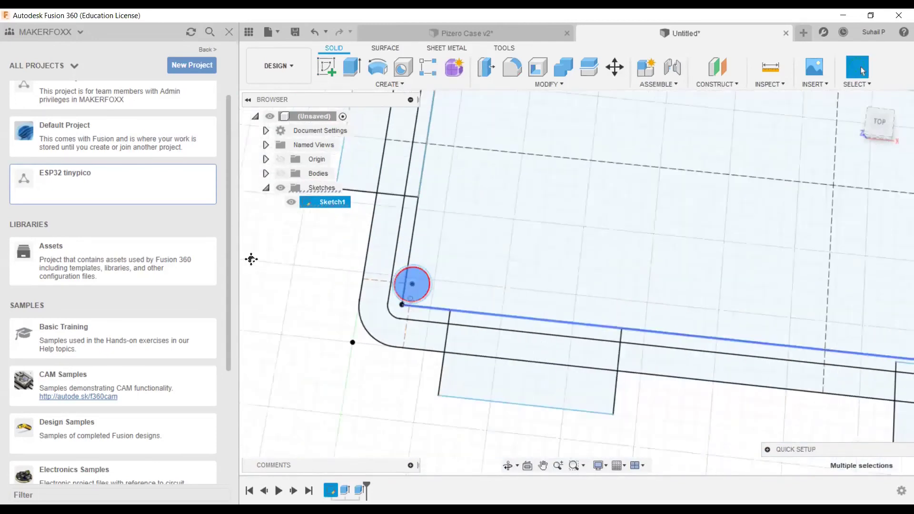
- Add both halves of the 2.5 mm circle profiles at the front-right and back-right mounting holes to the selection
{"action": "scroll", "coordinate": [445, 353], "scroll_direction": "up", "scroll_amount": 5}
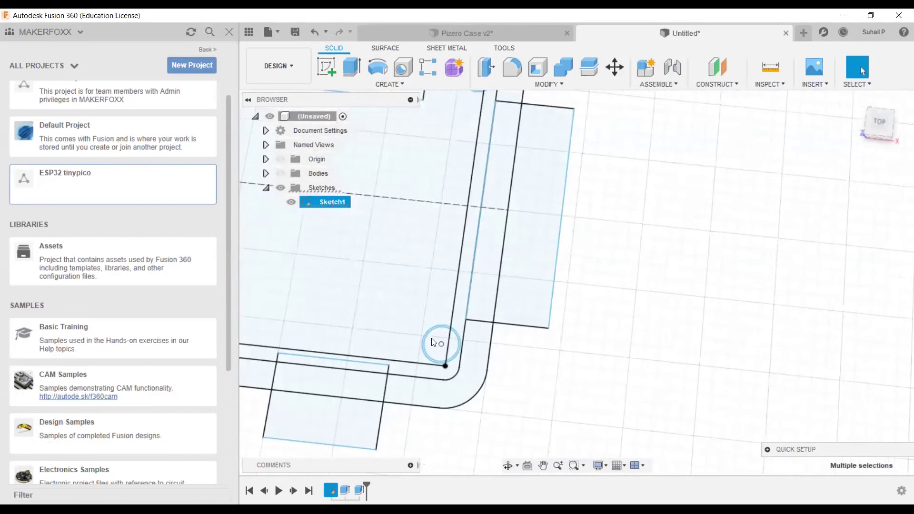
{"action": "left_click", "coordinate": [420, 339], "text": "shift"}
{"action": "left_click", "coordinate": [406, 330], "text": "shift"}
{"action": "middle_click_drag", "start_coordinate": [436, 224], "coordinate": [444, 348]}
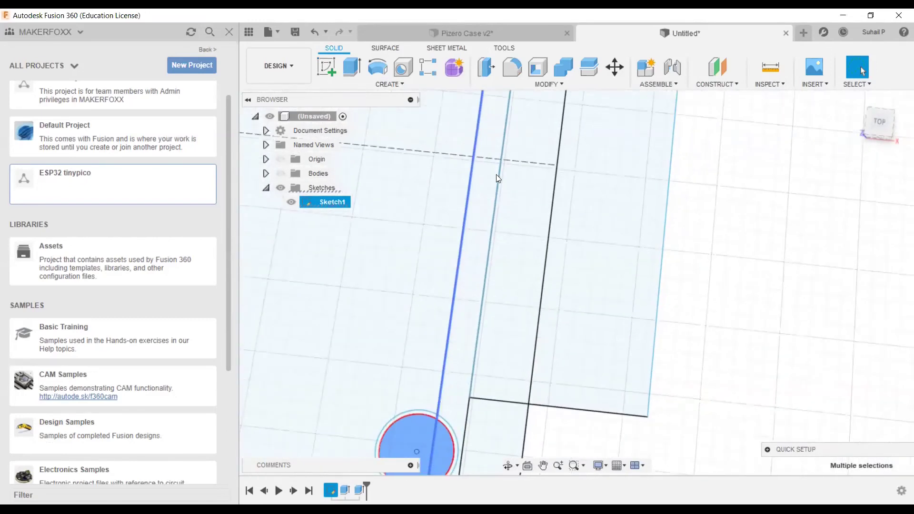
{"action": "scroll", "coordinate": [493, 199], "scroll_direction": "down", "scroll_amount": 3}
{"action": "scroll", "coordinate": [489, 209], "scroll_direction": "up", "scroll_amount": 2}
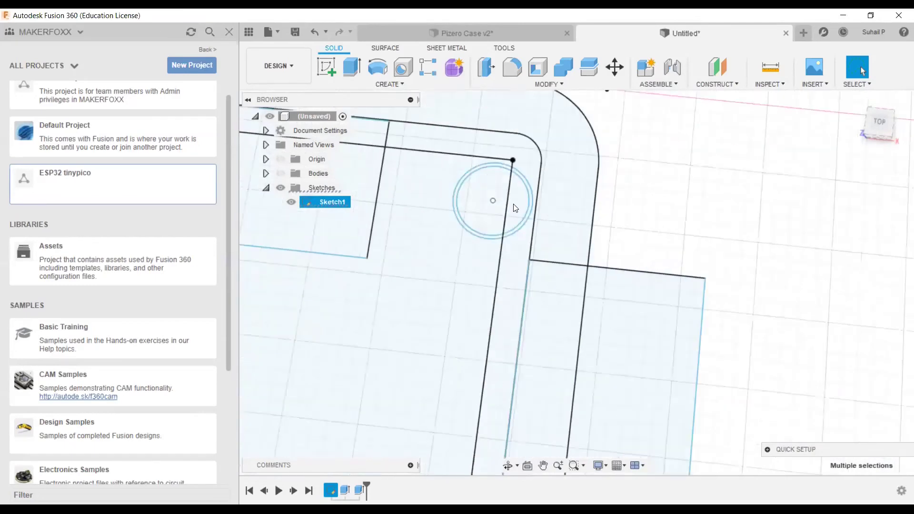
{"action": "left_click", "coordinate": [513, 205], "text": "shift"}
{"action": "left_click", "coordinate": [477, 205], "text": "shift"}
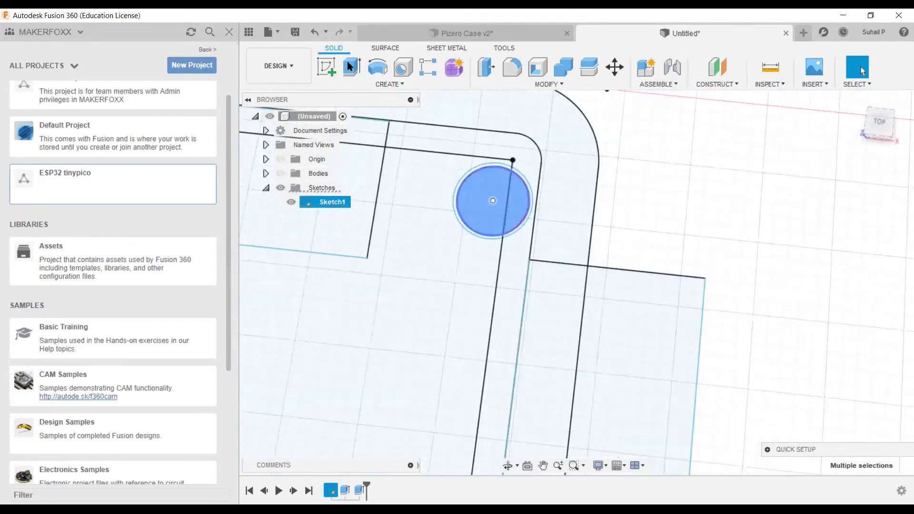
- Extrude the selected 2.5 mm circle profiles 7 mm into mounting pins and show the bodies again
{"action": "left_click", "coordinate": [352, 66]}
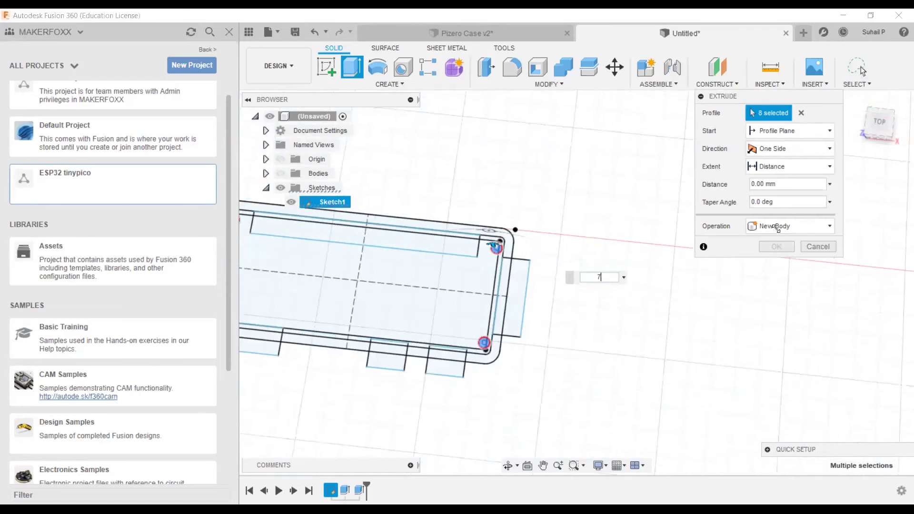
{"action": "type", "text": "7"}
{"action": "left_click", "coordinate": [771, 246]}
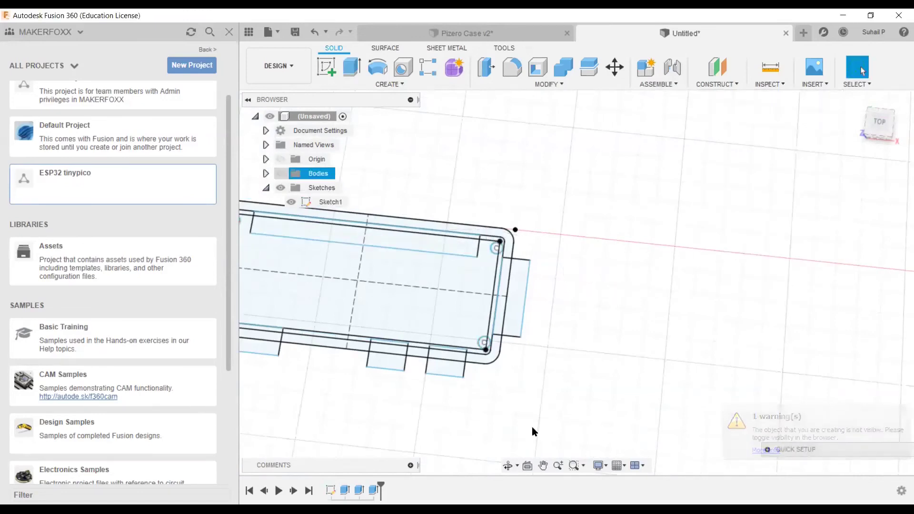
{"action": "middle_click_drag", "start_coordinate": [577, 377], "coordinate": [491, 331], "text": "shift"}
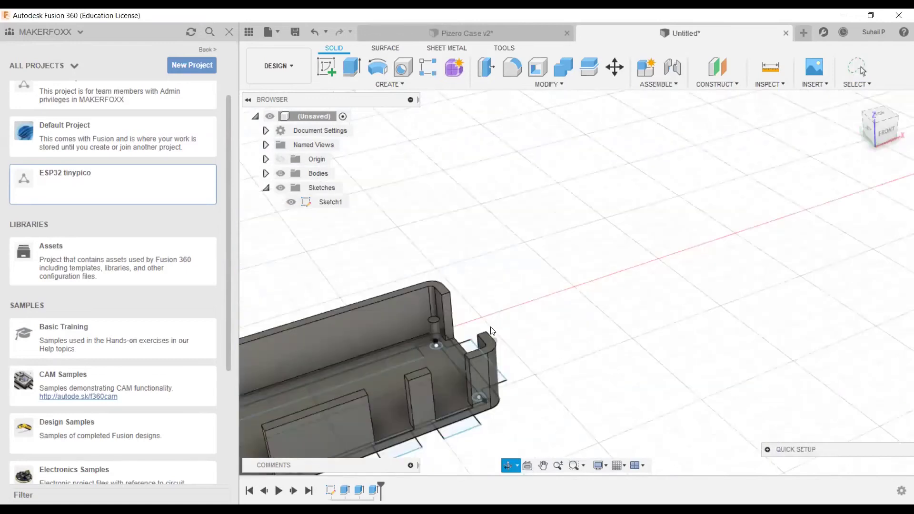
- Hide Sketch1 so that only the case body with its mounting pins is displayed
{"action": "key", "text": "F6"}
{"action": "scroll", "coordinate": [316, 216], "scroll_direction": "up", "scroll_amount": 6}
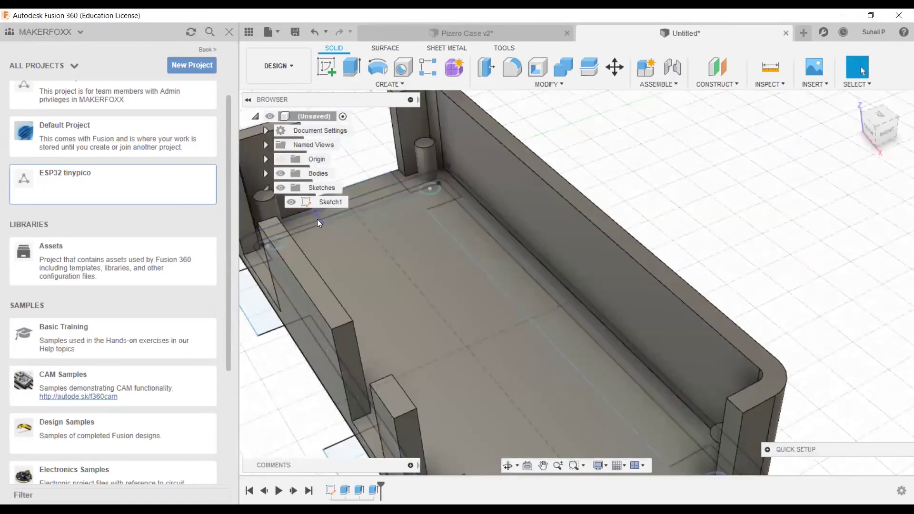
{"action": "scroll", "coordinate": [317, 219], "scroll_direction": "down", "scroll_amount": 3}
{"action": "scroll", "coordinate": [363, 265], "scroll_direction": "up", "scroll_amount": 1}
{"action": "scroll", "coordinate": [394, 309], "scroll_direction": "down", "scroll_amount": 1}
{"action": "scroll", "coordinate": [379, 208], "scroll_direction": "down", "scroll_amount": 2}
{"action": "scroll", "coordinate": [347, 194], "scroll_direction": "down", "scroll_amount": 2}
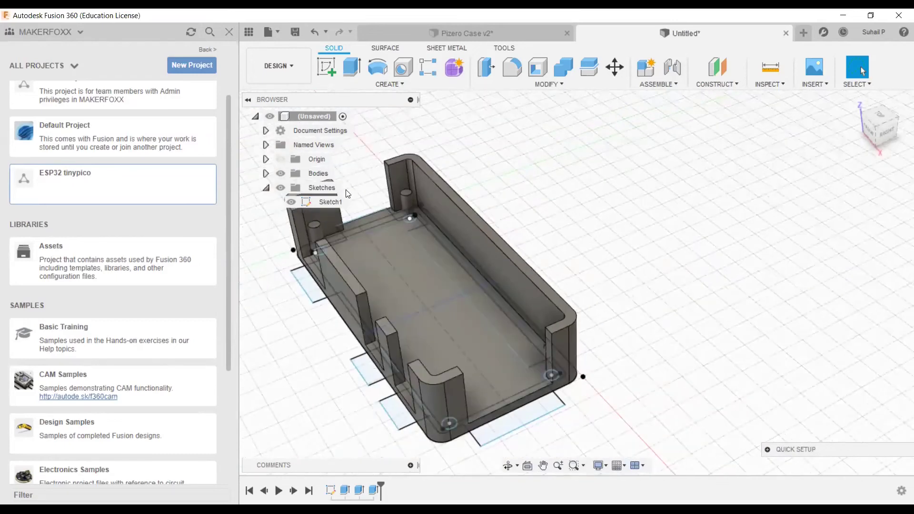
{"action": "left_click", "coordinate": [291, 202]}
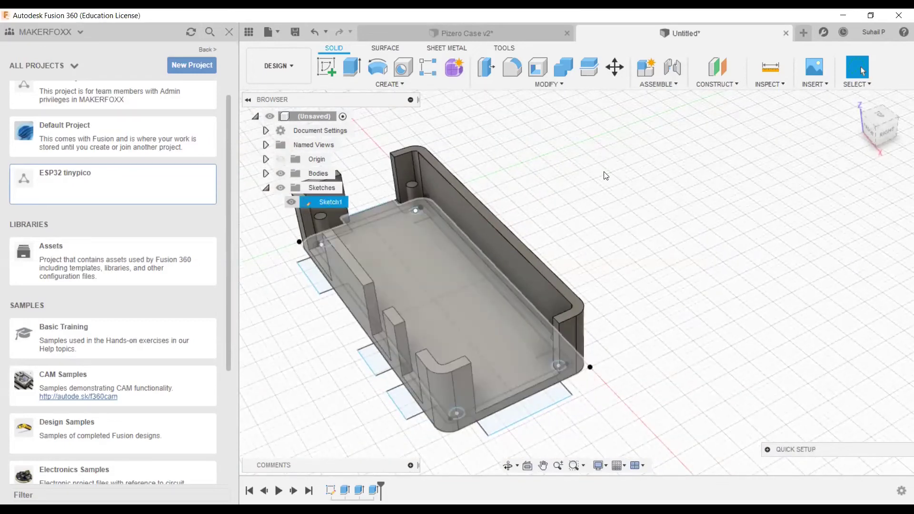
{"action": "key", "text": "v"}
- Examine the case's walls, port openings and corner mounting pins from the front and left sides
{"action": "mouse_move", "coordinate": [567, 242]}
{"action": "middle_mouse_down", "text": "shift"}
{"action": "mouse_move", "coordinate": [495, 273]}
{"action": "mouse_move", "coordinate": [475, 252]}
{"action": "mouse_move", "coordinate": [737, 292]}
{"action": "mouse_move", "coordinate": [714, 274]}
{"action": "mouse_move", "coordinate": [709, 287]}
{"action": "mouse_move", "coordinate": [753, 247]}
{"action": "mouse_move", "coordinate": [632, 274]}
{"action": "middle_mouse_up", "text": "shift"}
{"action": "middle_click_drag", "start_coordinate": [547, 290], "coordinate": [353, 318], "text": "shift"}
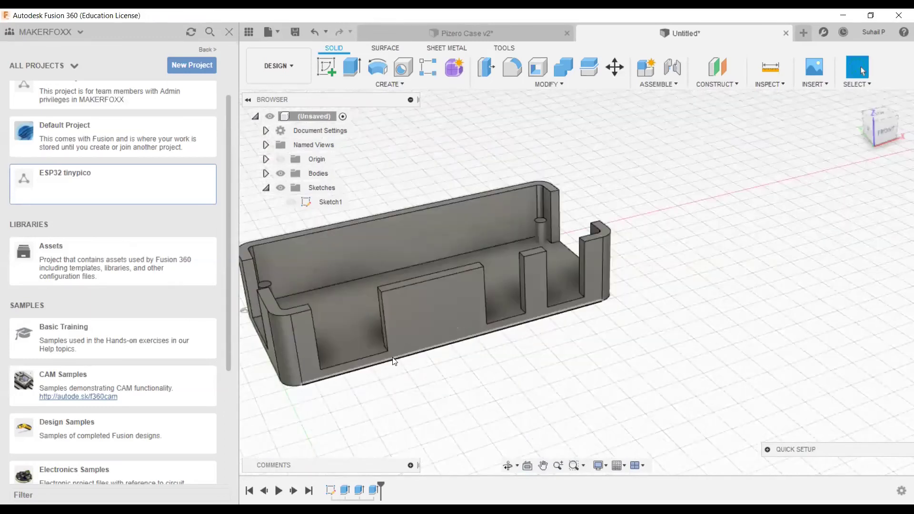
{"action": "scroll", "coordinate": [396, 353], "scroll_direction": "down", "scroll_amount": 3}
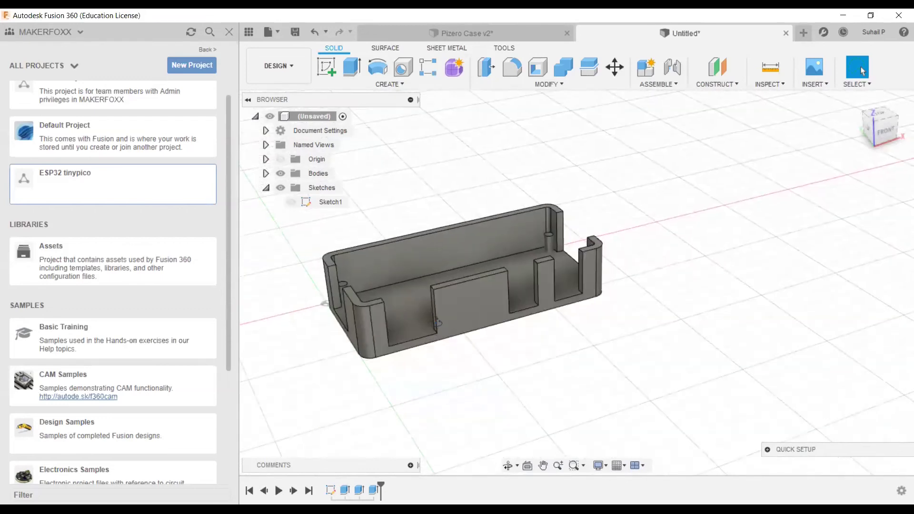
{"action": "scroll", "coordinate": [435, 325], "scroll_direction": "up", "scroll_amount": 4}
{"action": "middle_click_drag", "start_coordinate": [483, 338], "coordinate": [485, 307], "text": "shift"}
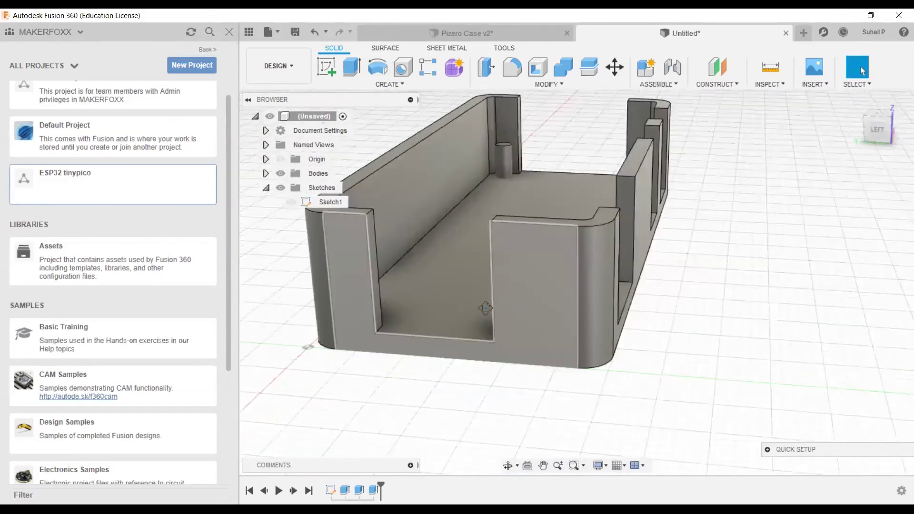
{"action": "middle_click_drag", "start_coordinate": [365, 299], "coordinate": [350, 243], "text": "shift"}
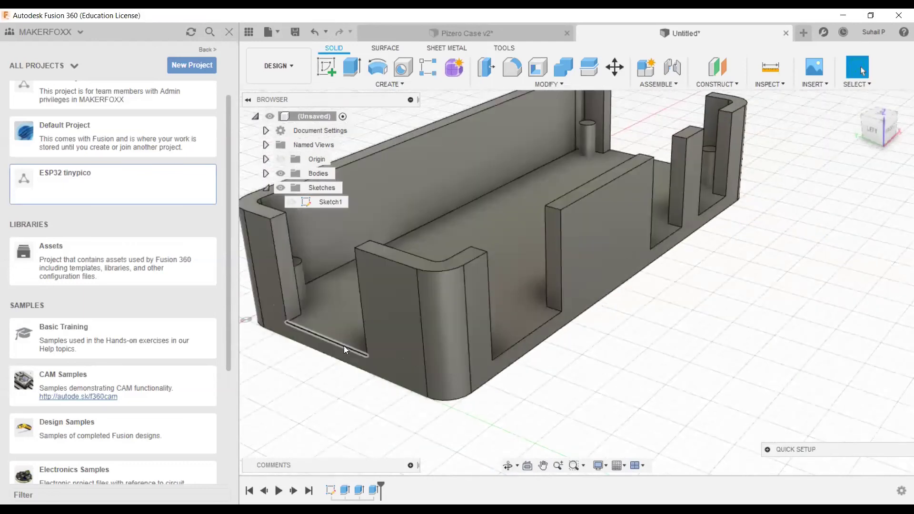
- Start a new sketch on the top face of the front wall's middle segment
{"action": "middle_click_drag", "start_coordinate": [495, 334], "coordinate": [486, 272], "text": "shift"}
{"action": "left_click", "coordinate": [486, 275]}
{"action": "left_click", "coordinate": [471, 442]}
{"action": "left_click", "coordinate": [499, 266]}
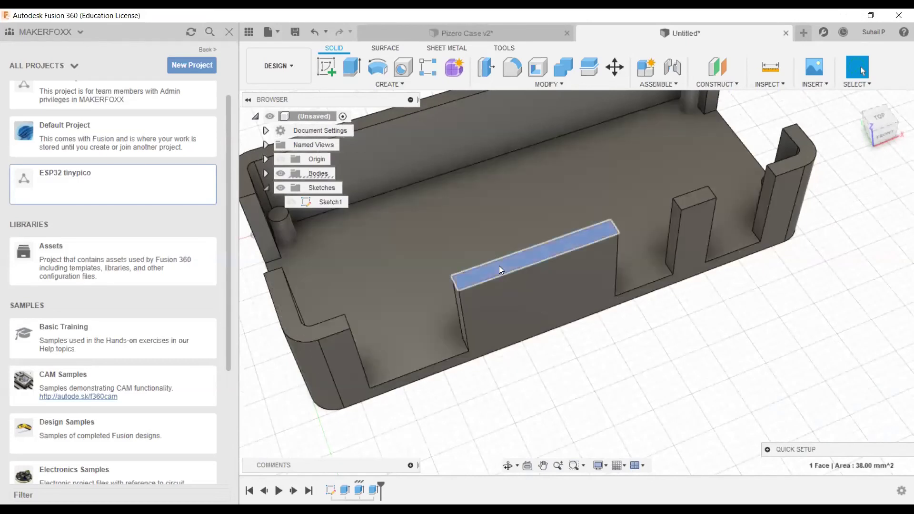
{"action": "left_click", "coordinate": [329, 72]}
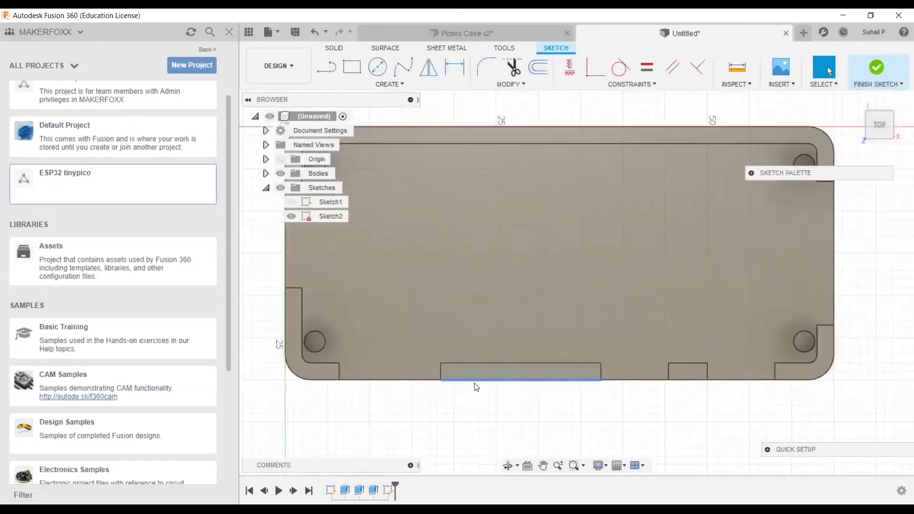
- Draw wall-thick rectangles bridging the front wall's port gaps and the opening in the right end wall
{"action": "scroll", "coordinate": [402, 369], "scroll_direction": "up", "scroll_amount": 3}
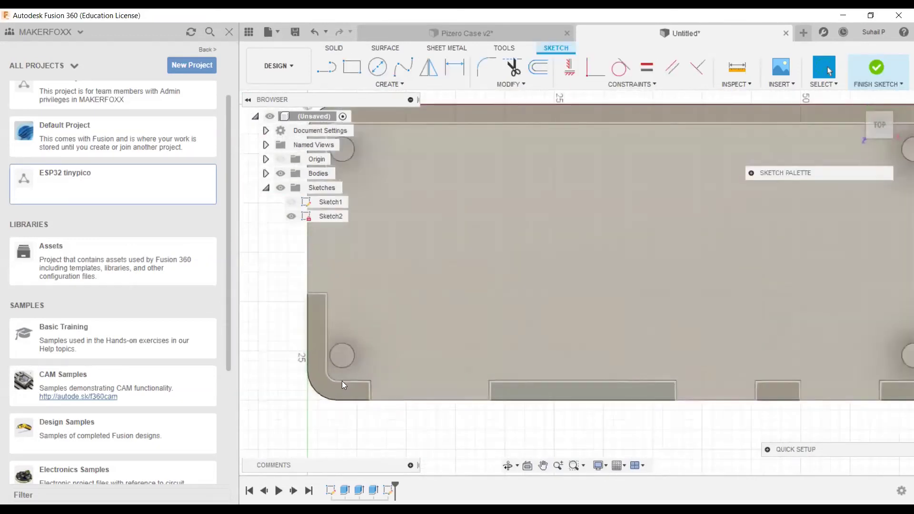
{"action": "key", "text": "r"}
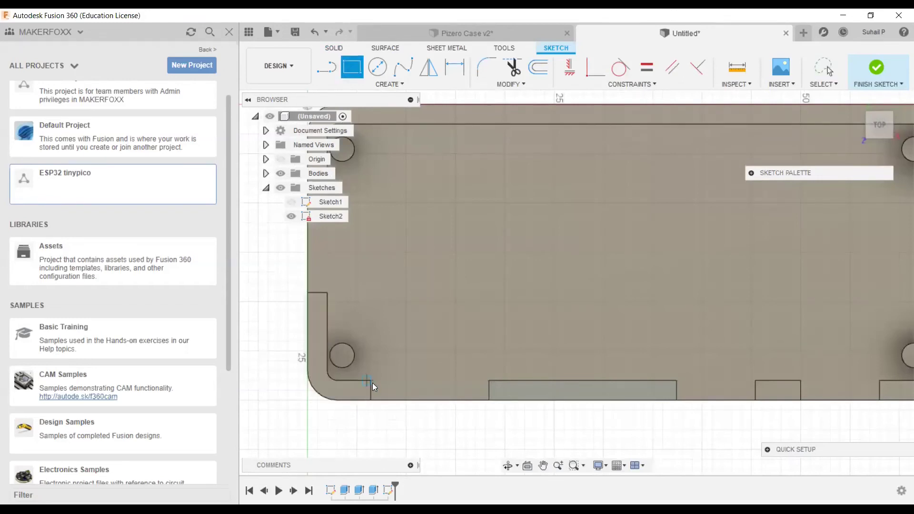
{"action": "scroll", "coordinate": [372, 382], "scroll_direction": "up", "scroll_amount": 3}
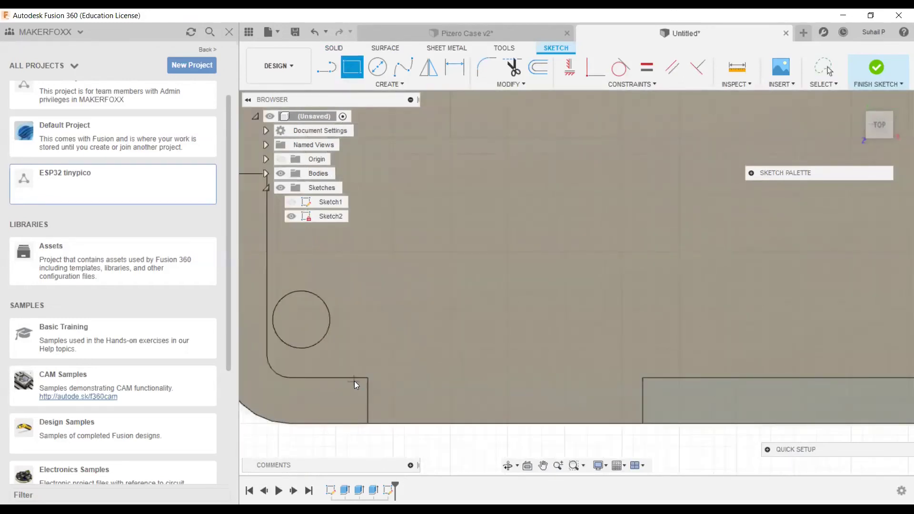
{"action": "left_click", "coordinate": [355, 378]}
{"action": "left_click", "coordinate": [643, 423]}
{"action": "scroll", "coordinate": [643, 423], "scroll_direction": "down", "scroll_amount": 3}
{"action": "middle_click_drag", "start_coordinate": [643, 424], "coordinate": [190, 364]}
{"action": "left_click", "coordinate": [377, 331]}
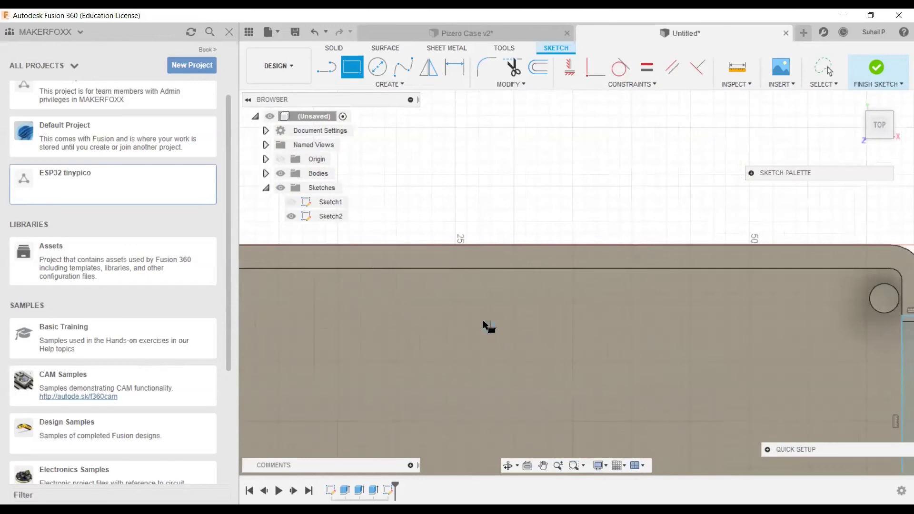
- Draw a wall-thick rectangle across the left end wall's opening and finish the sketch
{"action": "scroll", "coordinate": [483, 314], "scroll_direction": "down", "scroll_amount": 3}
{"action": "scroll", "coordinate": [455, 402], "scroll_direction": "down", "scroll_amount": 2}
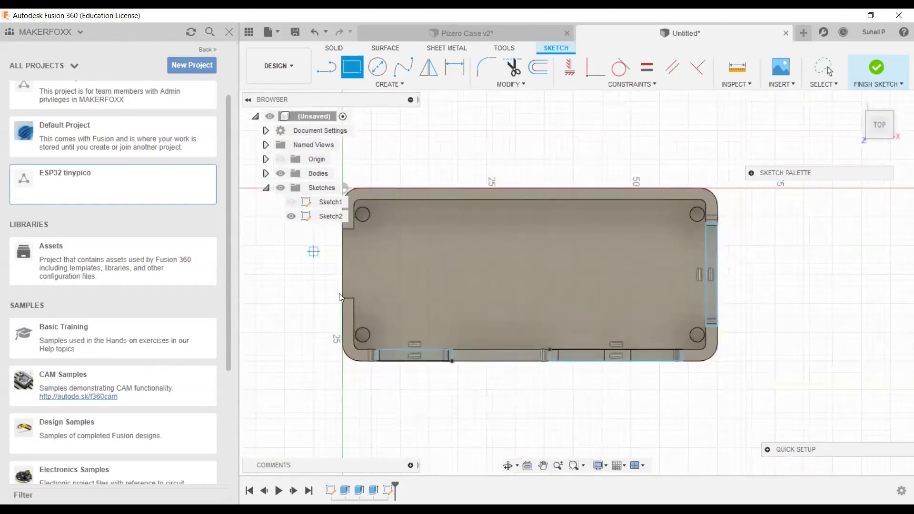
{"action": "scroll", "coordinate": [370, 195], "scroll_direction": "up", "scroll_amount": 3}
{"action": "middle_click_drag", "start_coordinate": [409, 235], "coordinate": [433, 234]}
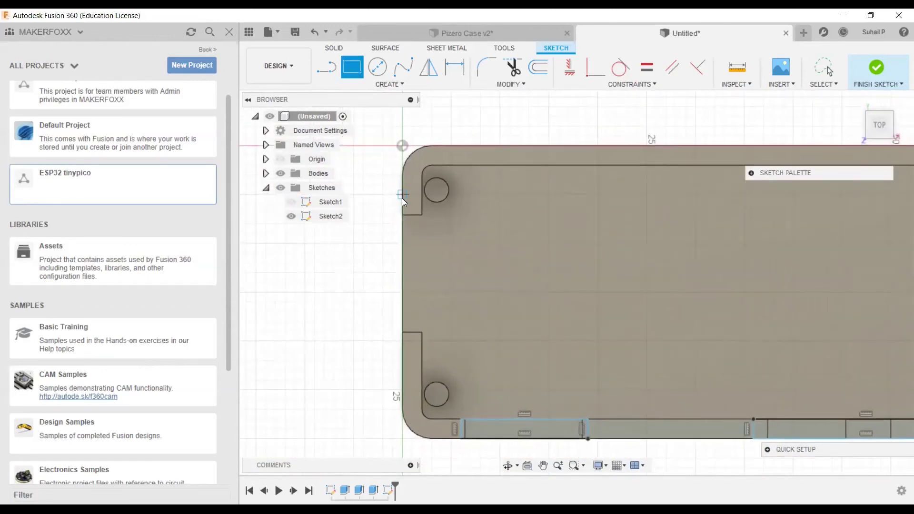
{"action": "scroll", "coordinate": [476, 427], "scroll_direction": "down", "scroll_amount": 4}
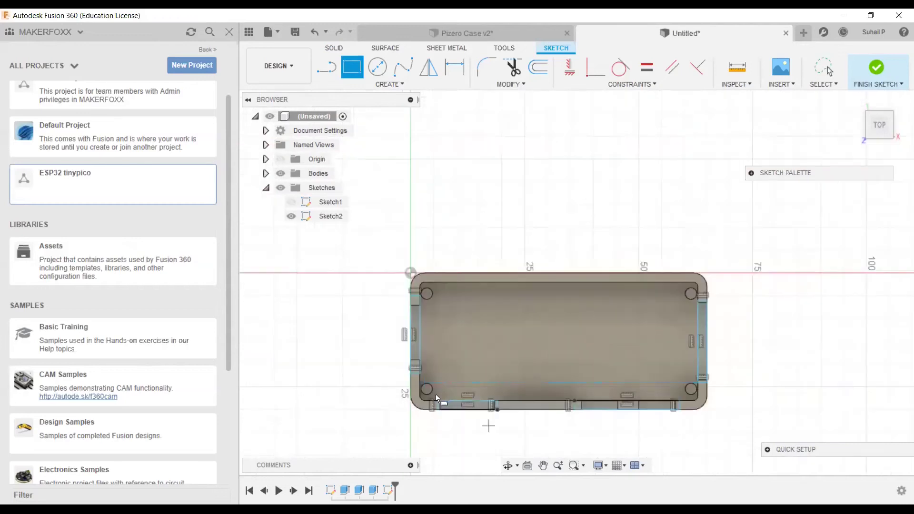
{"action": "left_click", "coordinate": [888, 69]}
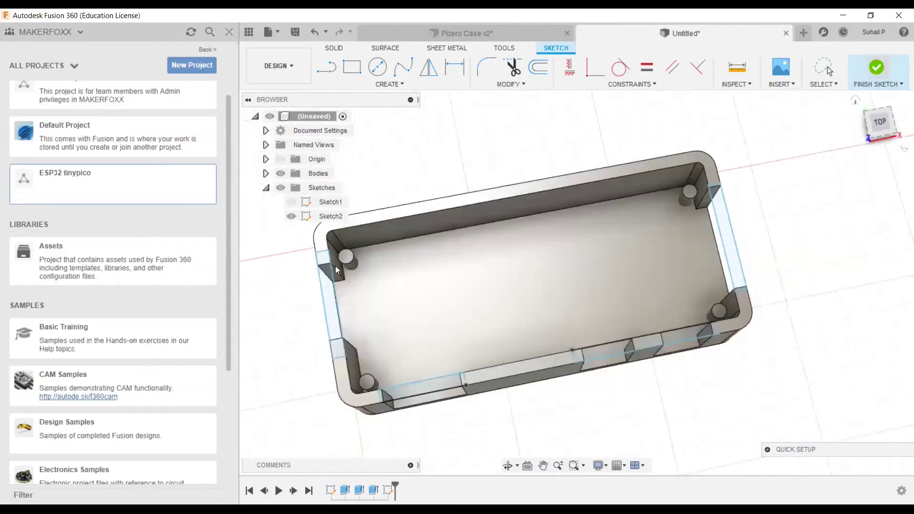
- Start an Extrude with the rectangle profiles bridging the left, right and front wall openings selected
{"action": "left_click", "coordinate": [355, 70]}
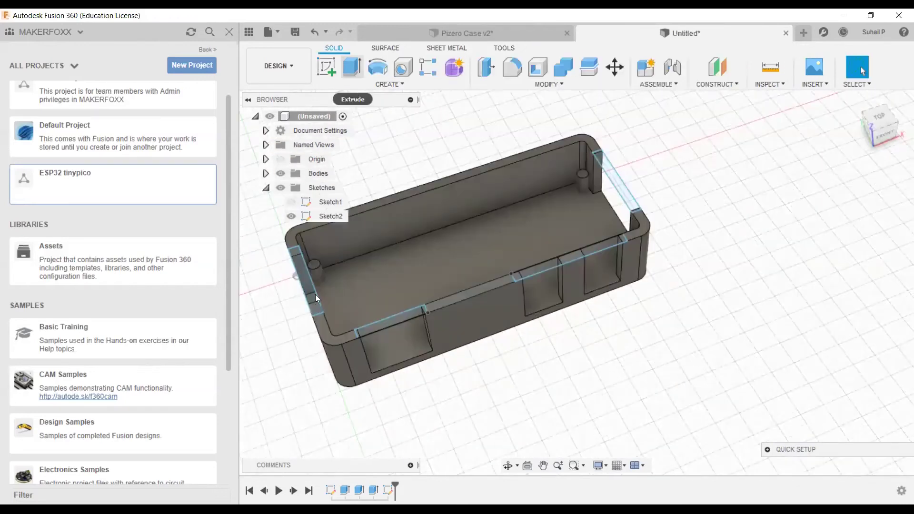
{"action": "left_click", "coordinate": [312, 289]}
{"action": "left_click", "coordinate": [388, 322]}
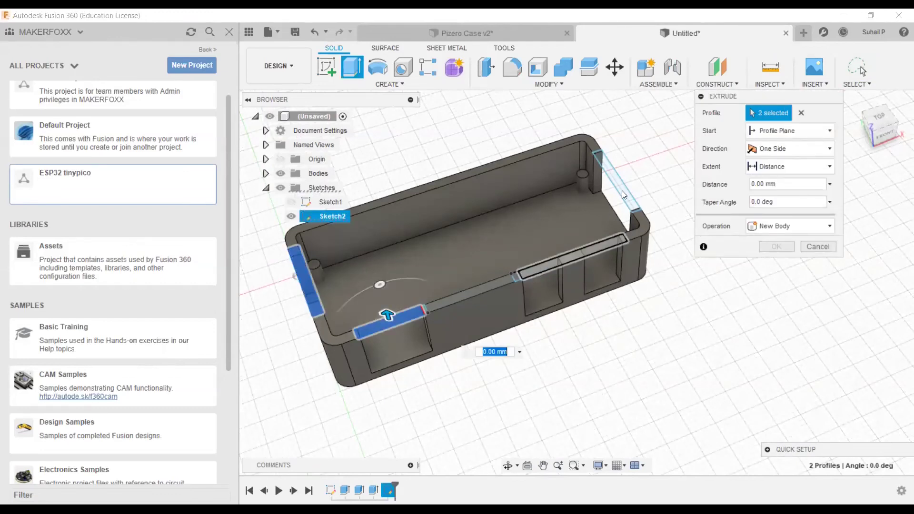
{"action": "scroll", "coordinate": [519, 274], "scroll_direction": "up", "scroll_amount": 2}
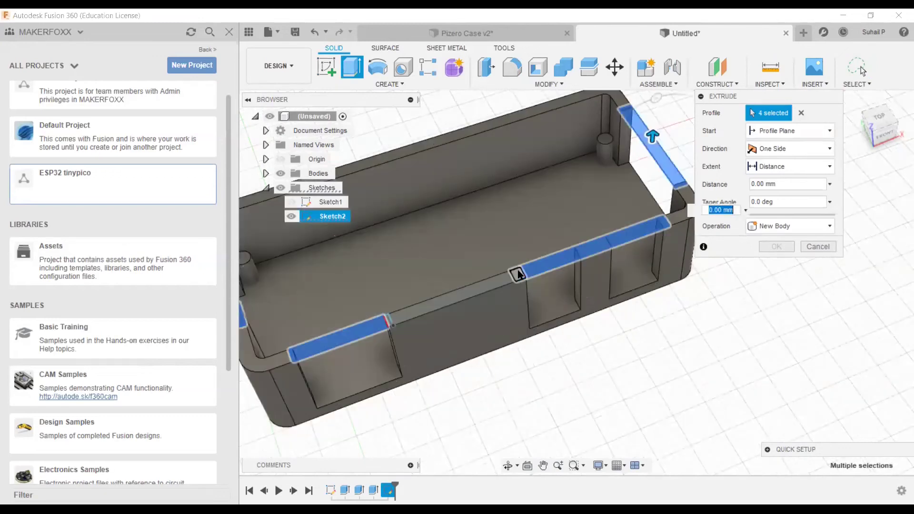
{"action": "scroll", "coordinate": [392, 324], "scroll_direction": "up", "scroll_amount": 3}
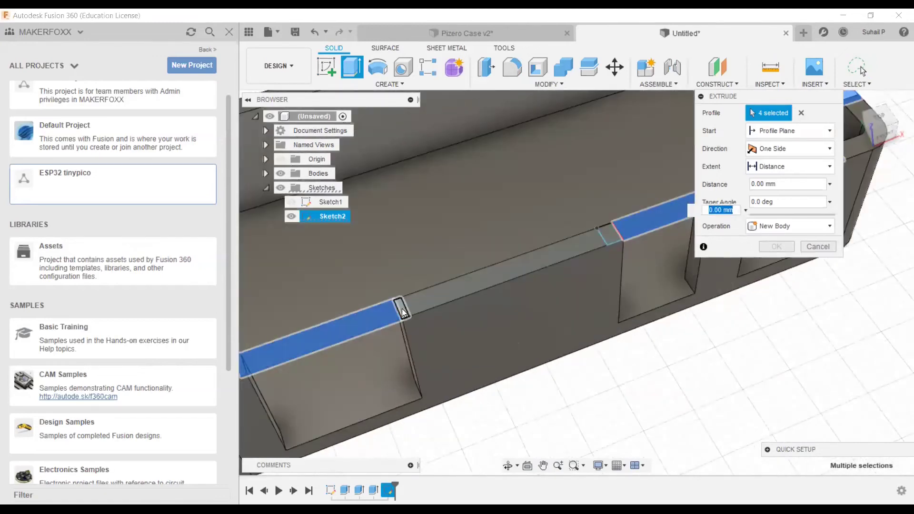
{"action": "scroll", "coordinate": [287, 321], "scroll_direction": "down", "scroll_amount": 3}
{"action": "left_click", "coordinate": [291, 325]}
{"action": "scroll", "coordinate": [333, 359], "scroll_direction": "up", "scroll_amount": 2}
{"action": "scroll", "coordinate": [408, 382], "scroll_direction": "down", "scroll_amount": 2}
{"action": "middle_click_drag", "start_coordinate": [445, 352], "coordinate": [511, 379], "text": "shift"}
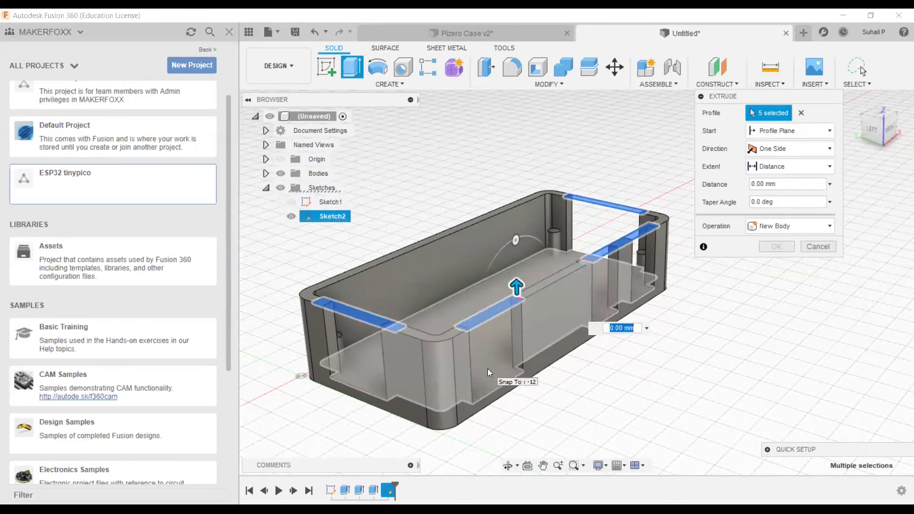
- Extrude the selected bridging profiles by -8 mm and join them to the case body
{"action": "type", "text": "-8"}
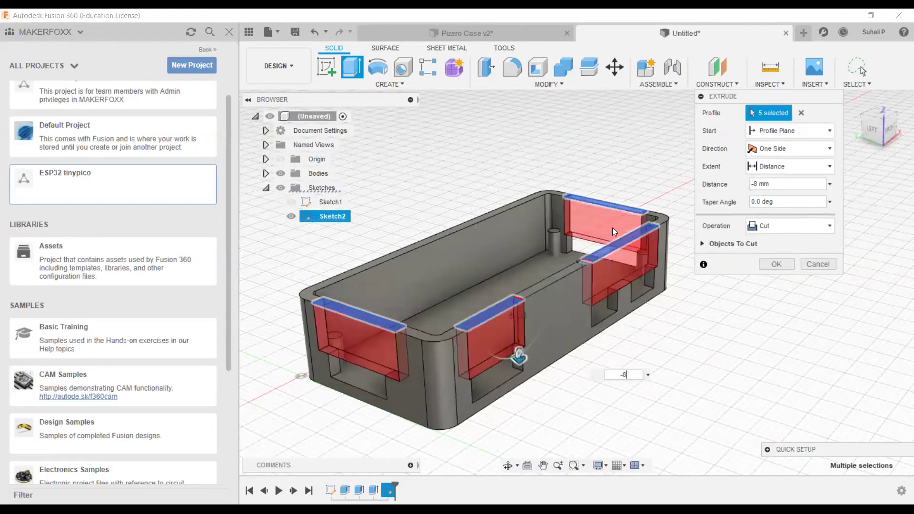
{"action": "left_click", "coordinate": [783, 226]}
{"action": "left_click", "coordinate": [778, 243]}
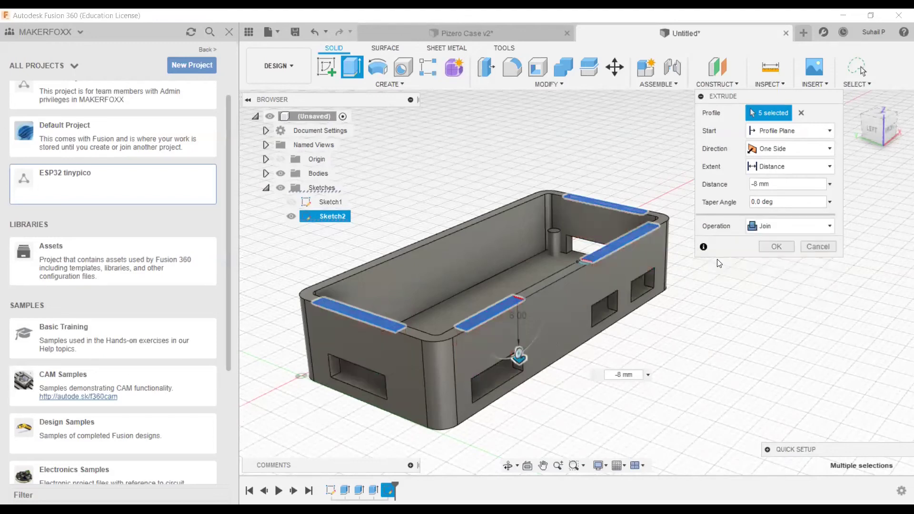
{"action": "key", "text": "Return"}
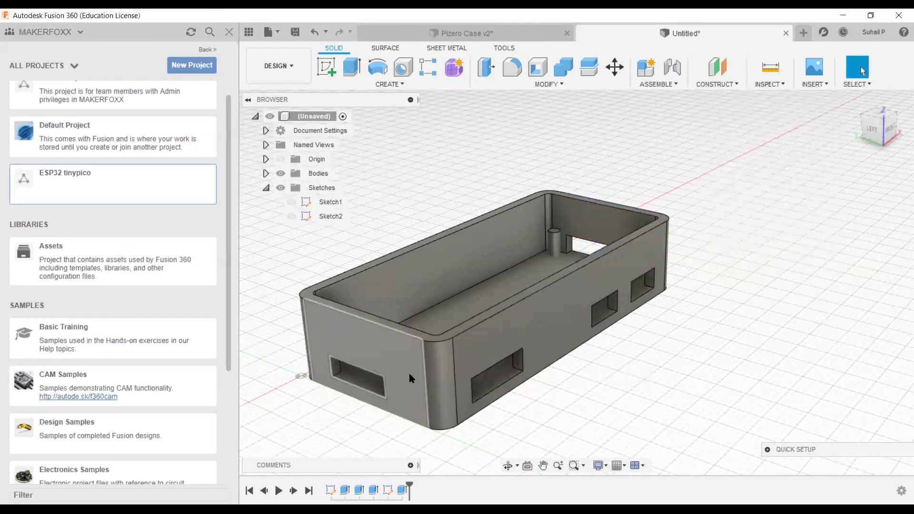
- Measure the distance between the upper and lower edges of the left end wall's port opening
{"action": "scroll", "coordinate": [589, 302], "scroll_direction": "up", "scroll_amount": 4}
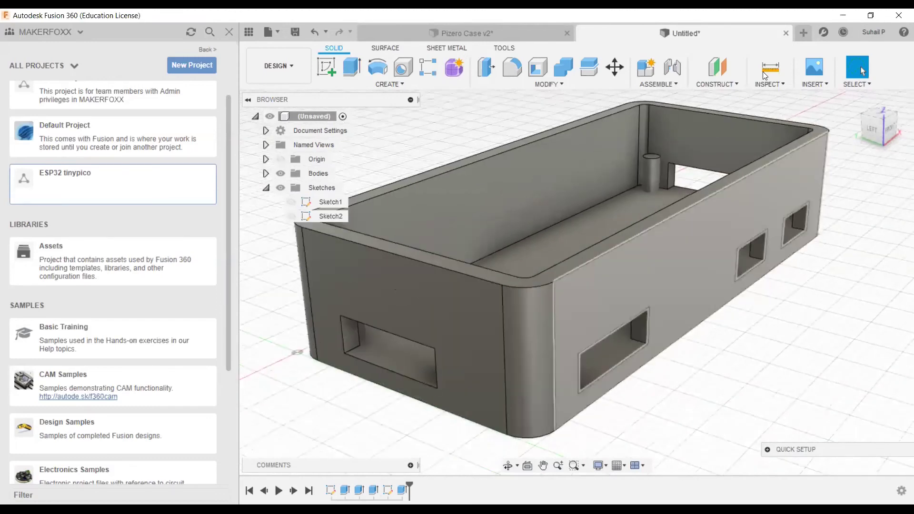
{"action": "key", "text": "i"}
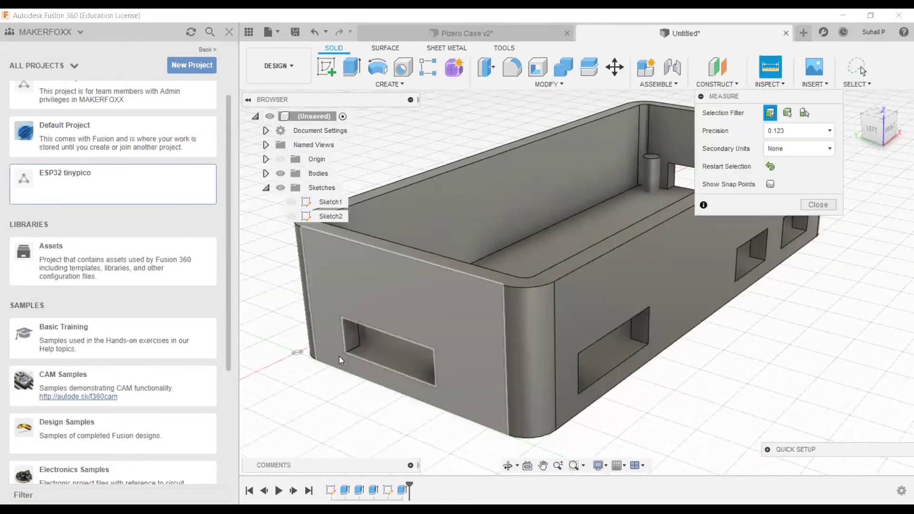
{"action": "left_click", "coordinate": [395, 340]}
{"action": "left_click", "coordinate": [387, 375]}
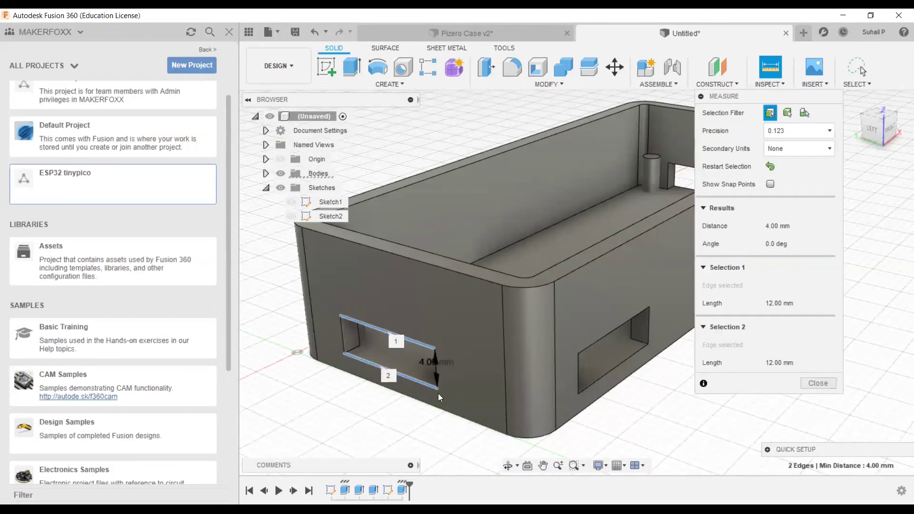
{"action": "scroll", "coordinate": [532, 369], "scroll_direction": "down", "scroll_amount": 5}
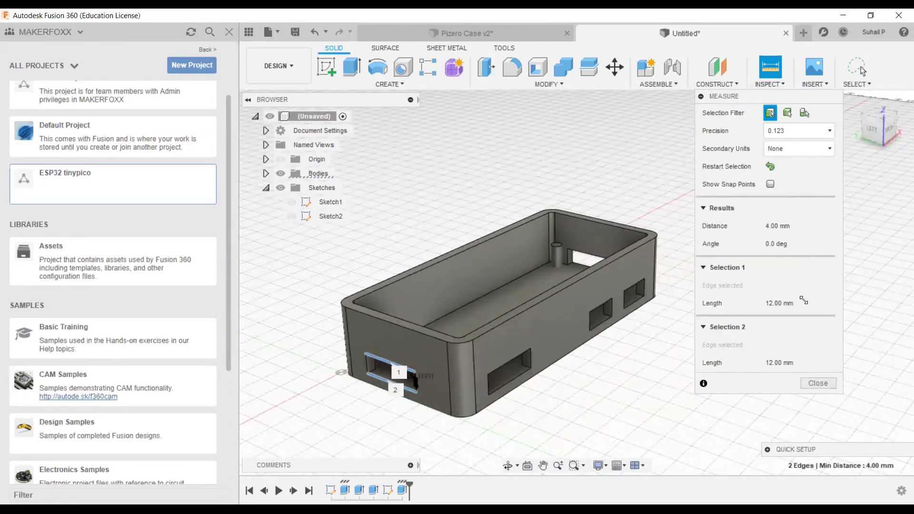
{"action": "key", "text": "Escape"}
{"action": "middle_click_drag", "start_coordinate": [543, 362], "coordinate": [466, 373], "text": "shift"}
{"action": "middle_click_drag", "start_coordinate": [459, 370], "coordinate": [458, 364], "text": "shift"}
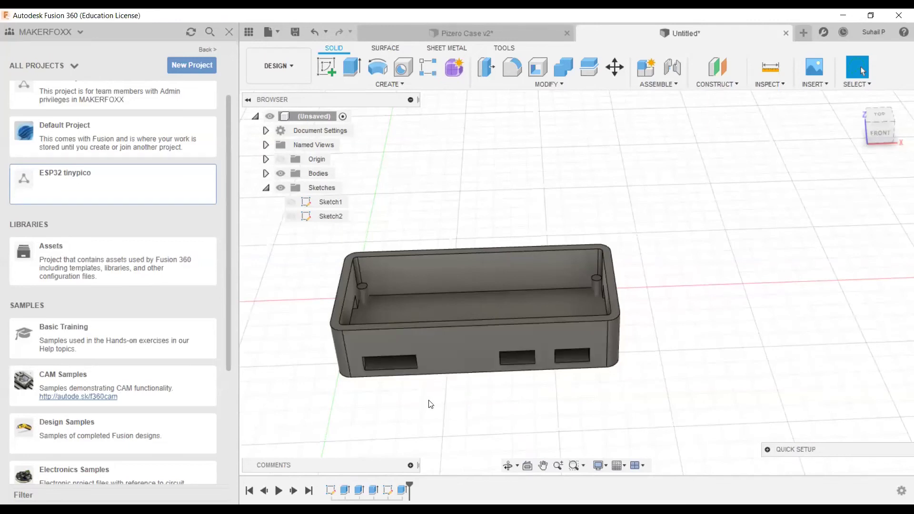
{"action": "middle_click_drag", "start_coordinate": [451, 410], "coordinate": [469, 421]}
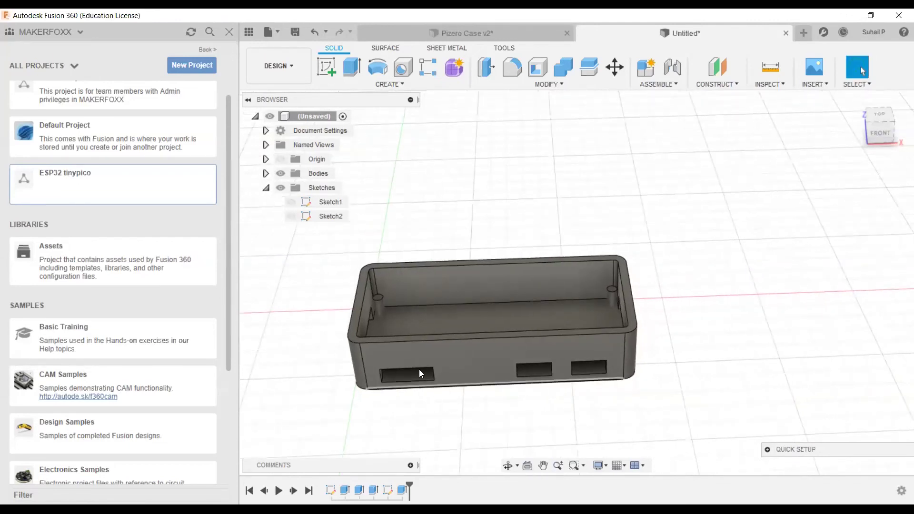
{"action": "right_click", "coordinate": [342, 120]}
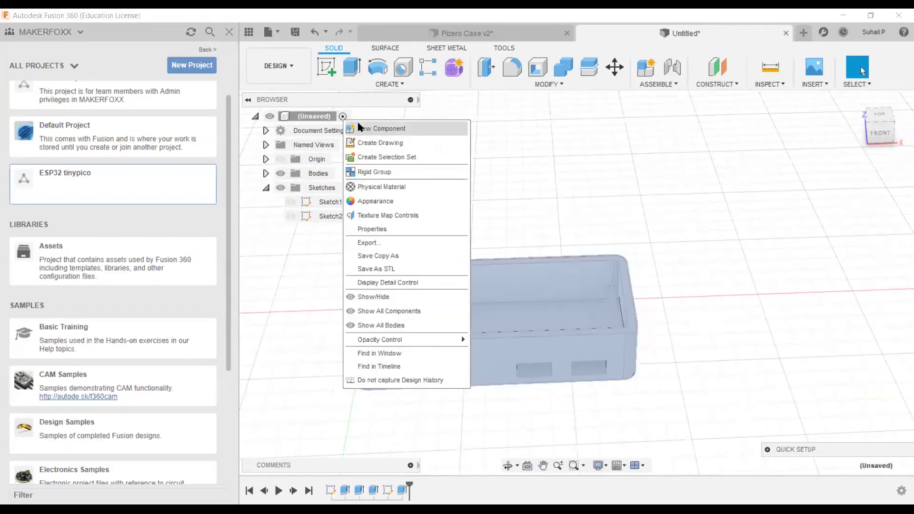
{"action": "left_click", "coordinate": [359, 129]}
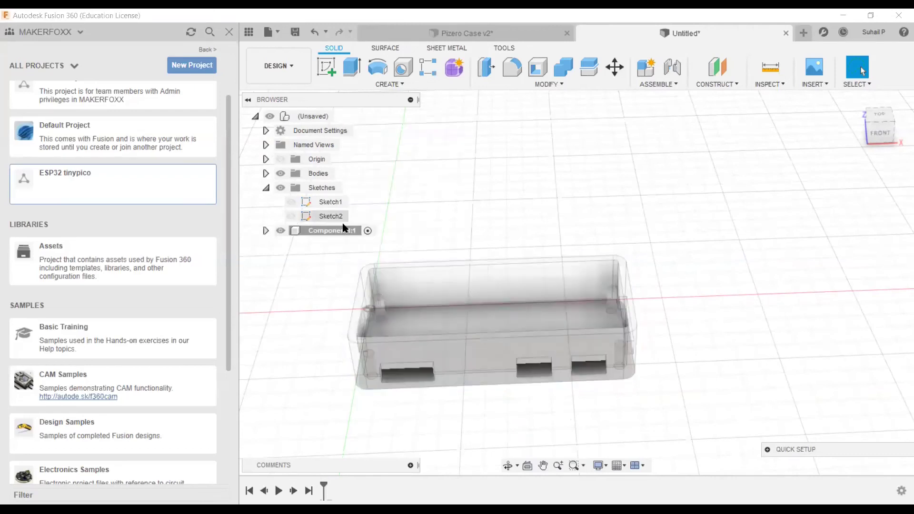
{"action": "right_click", "coordinate": [340, 119]}
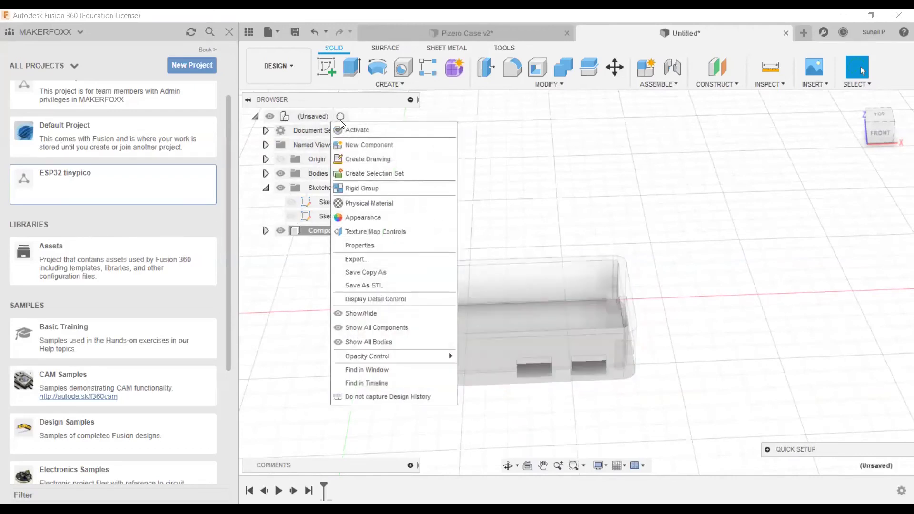
{"action": "left_click", "coordinate": [316, 230]}
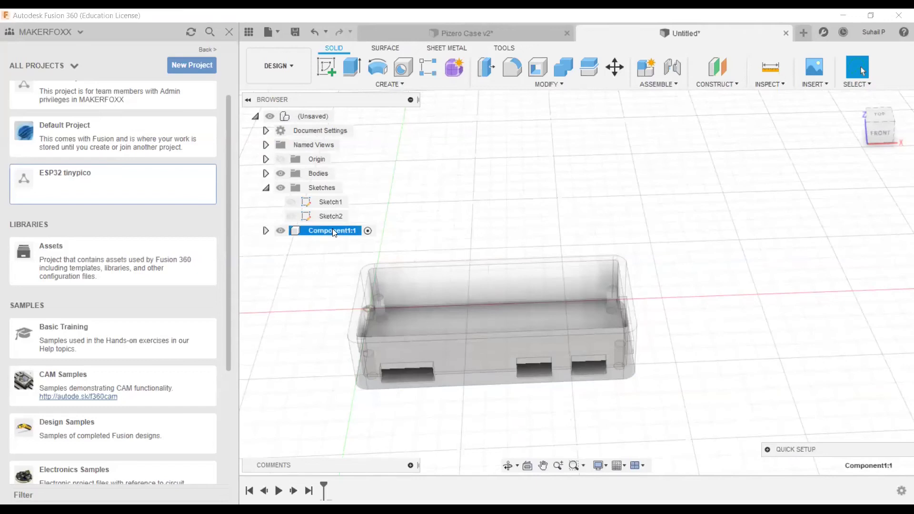
{"action": "key", "text": "ctrl+z"}
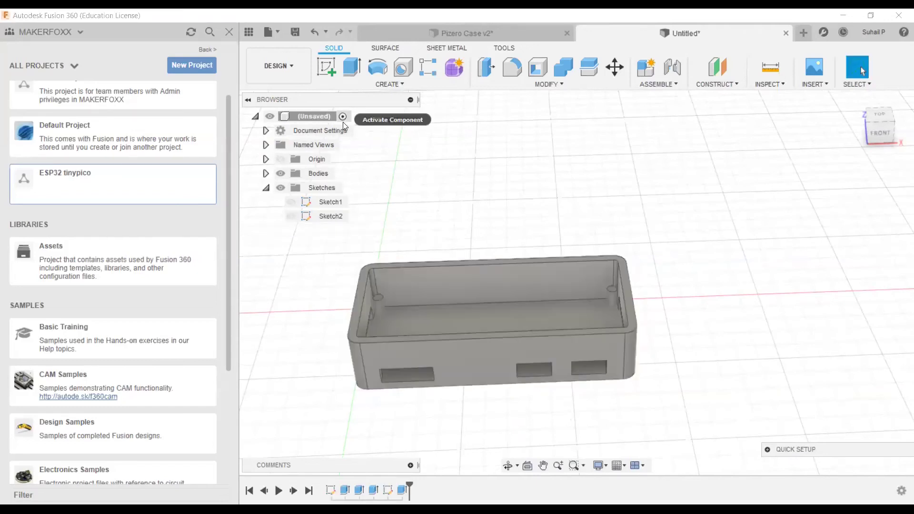
- Create a new component under the root assembly and rename it Lid
{"action": "right_click", "coordinate": [344, 123]}
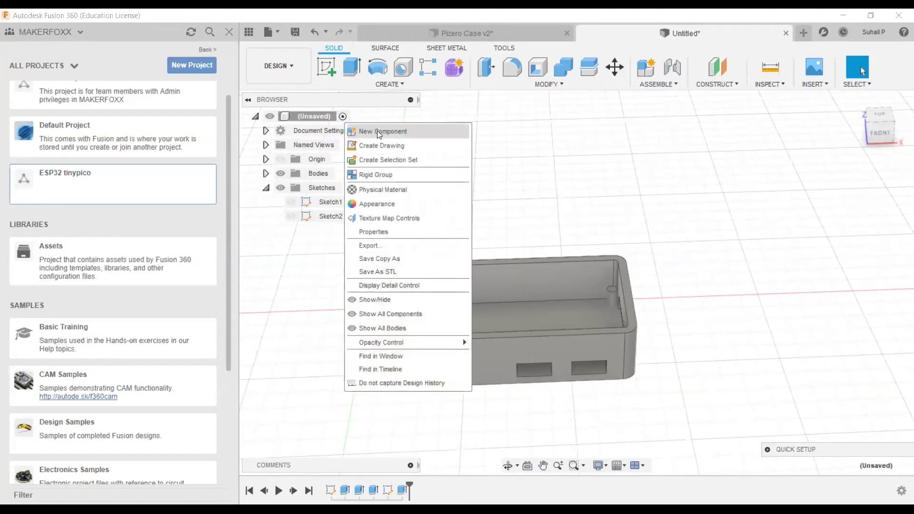
{"action": "left_click", "coordinate": [379, 132]}
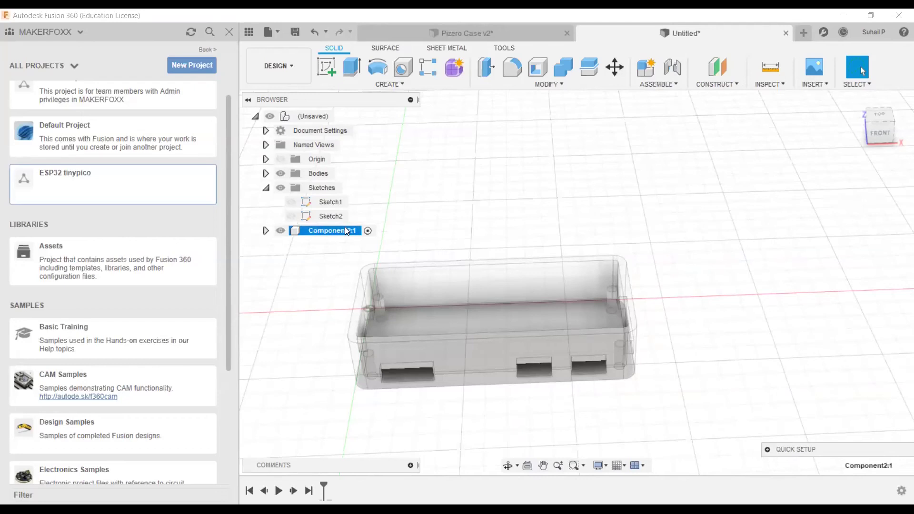
{"action": "double_click", "coordinate": [345, 228]}
{"action": "left_click", "coordinate": [350, 231]}
{"action": "left_click_drag", "start_coordinate": [350, 231], "coordinate": [300, 238]}
{"action": "key", "text": "BackSpace"}
{"action": "type", "text": "Lid"}
{"action": "key", "text": "Return"}
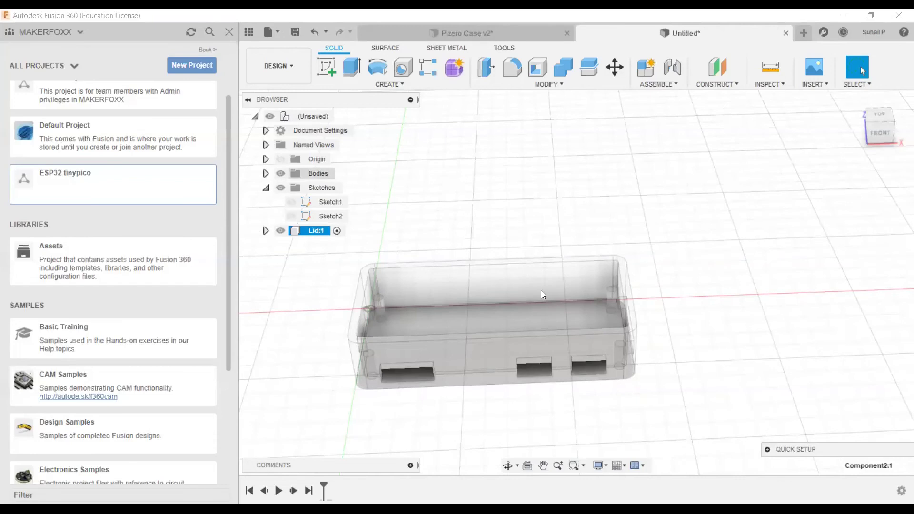
- Activate the root component again and view the case from the top
{"action": "middle_click_drag", "start_coordinate": [485, 248], "coordinate": [476, 257], "text": "shift"}
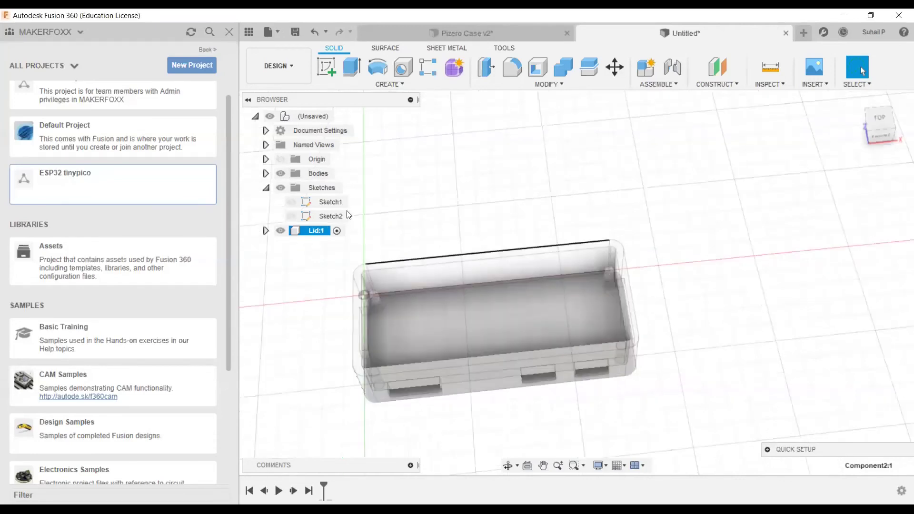
{"action": "left_click", "coordinate": [342, 116]}
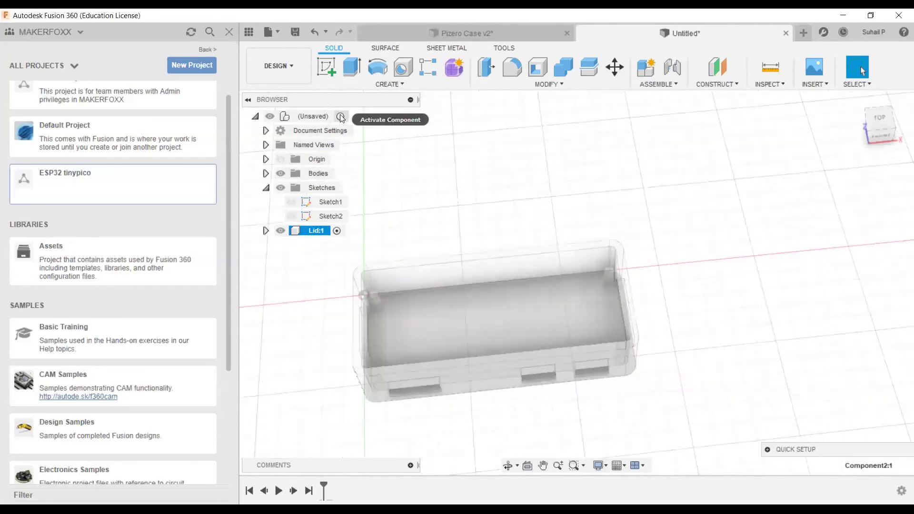
{"action": "middle_click_drag", "start_coordinate": [481, 222], "coordinate": [504, 157], "text": "shift"}
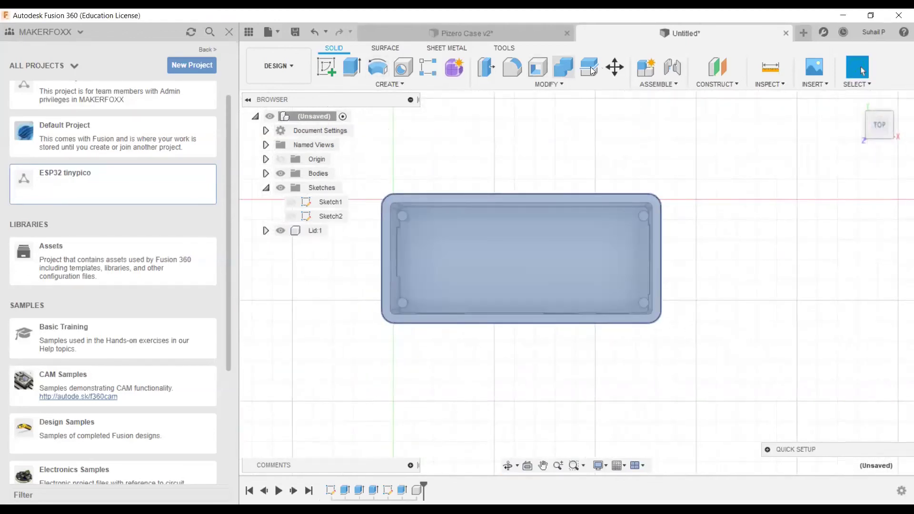
- Start a sketch on the case rim's top face and offset its outer edge inward to the wall's inner edge
{"action": "left_click", "coordinate": [399, 197]}
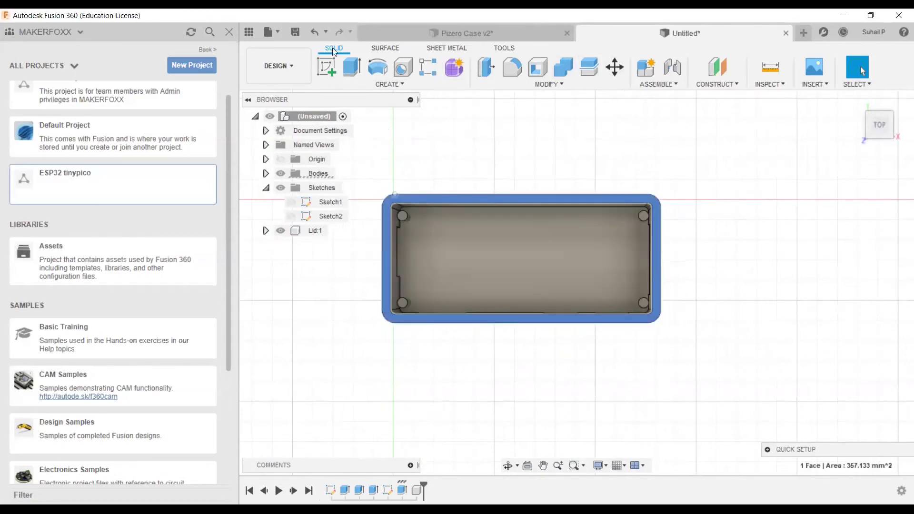
{"action": "left_click", "coordinate": [327, 67]}
{"action": "left_click_drag", "start_coordinate": [652, 316], "coordinate": [575, 299]}
{"action": "key", "text": "Escape"}
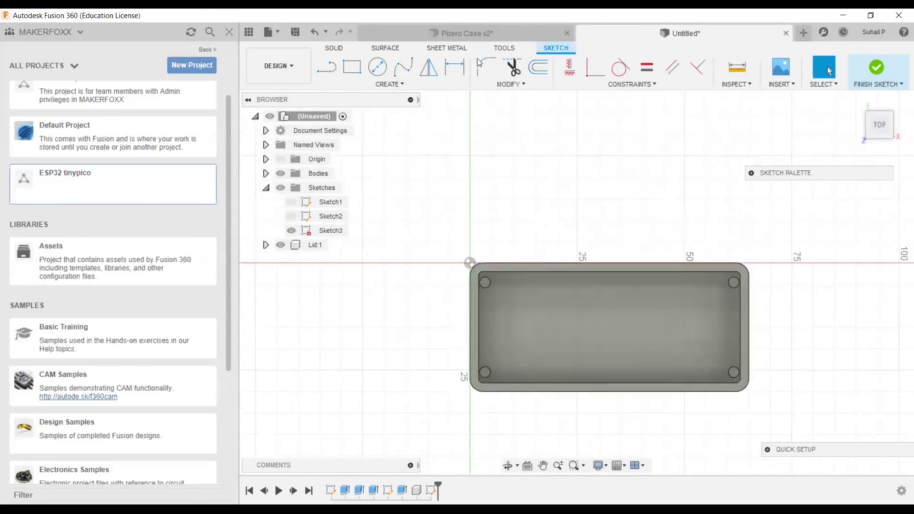
{"action": "left_click", "coordinate": [538, 68]}
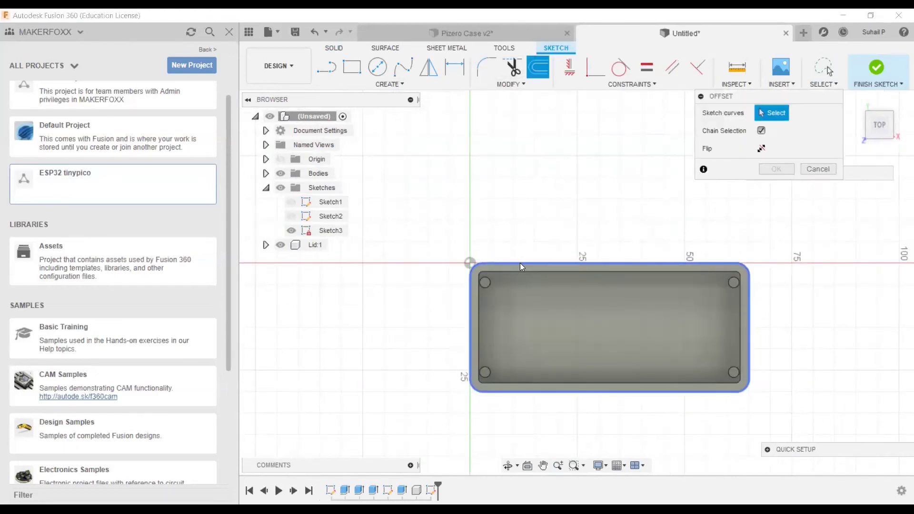
{"action": "left_click", "coordinate": [520, 263]}
{"action": "type", "text": "0"}
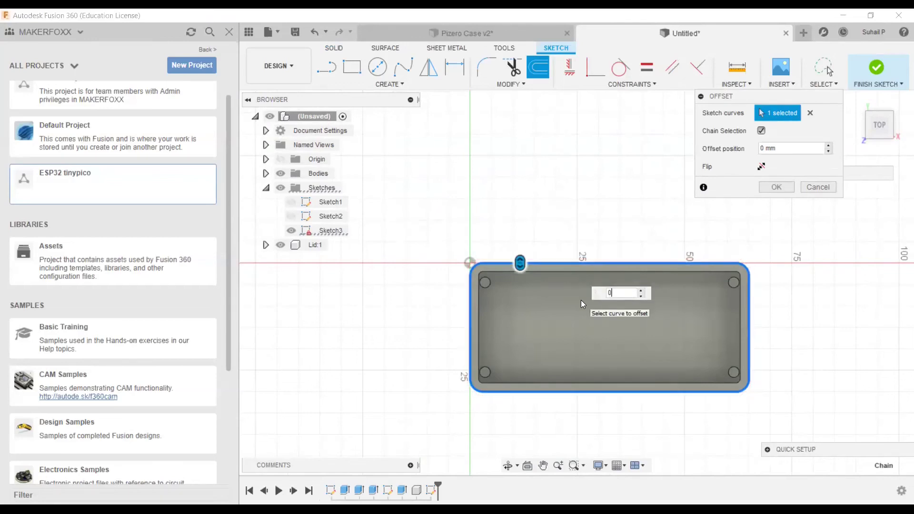
{"action": "key", "text": "Return"}
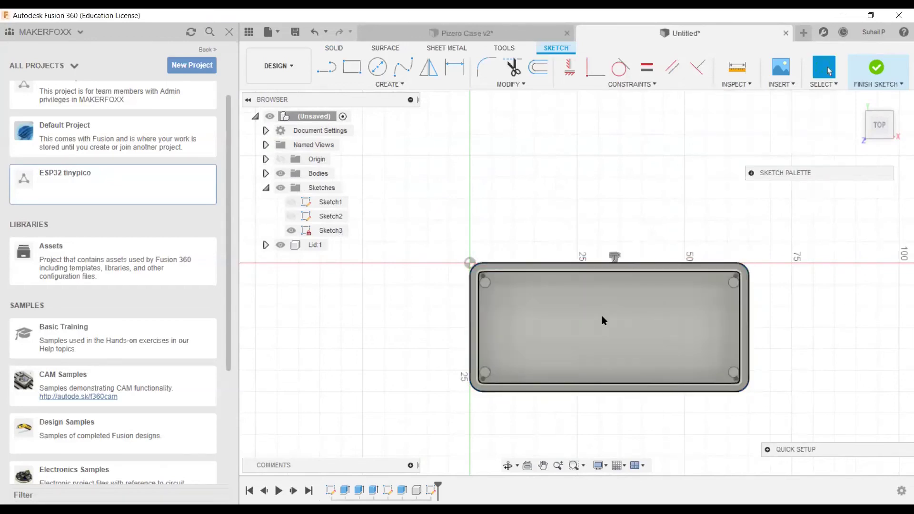
- Activate the Lid component and switch to a perspective view with both the rim and interior profiles of Sketch3 selected
{"action": "left_click", "coordinate": [318, 246]}
{"action": "left_click", "coordinate": [335, 245]}
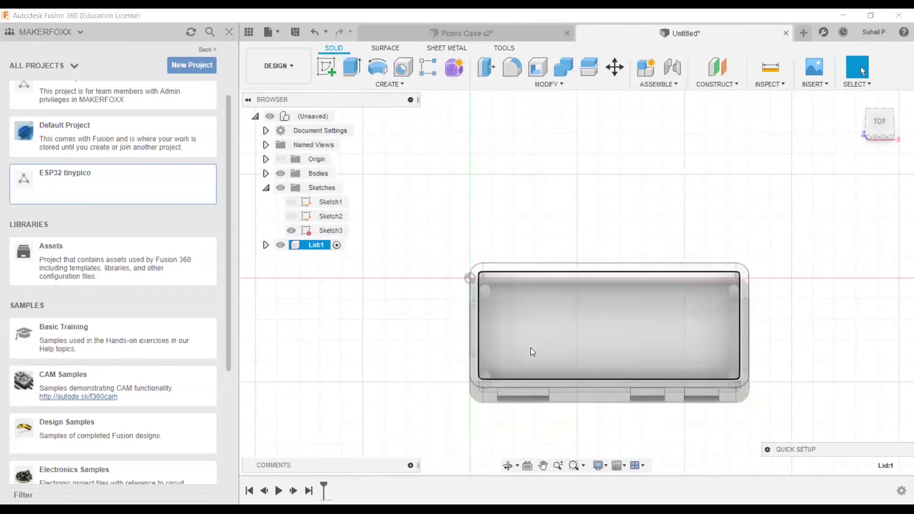
{"action": "scroll", "coordinate": [476, 342], "scroll_direction": "up", "scroll_amount": 3}
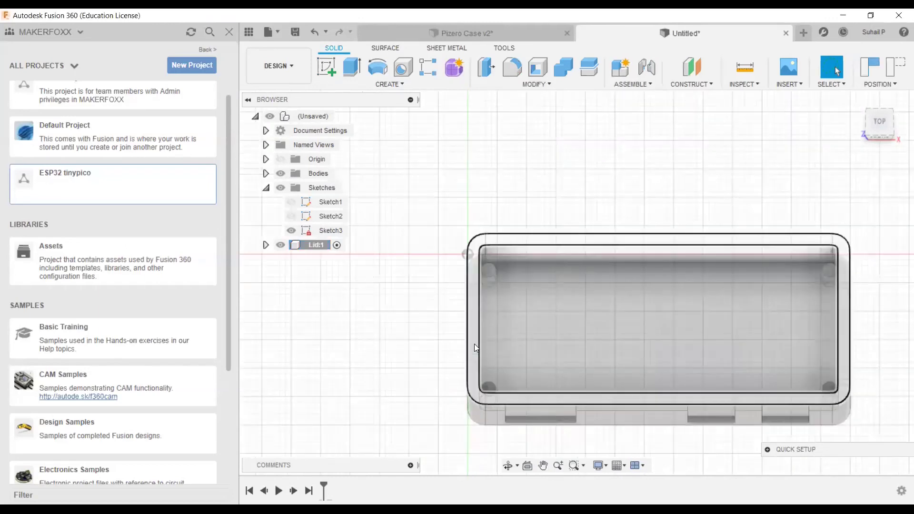
{"action": "left_click", "coordinate": [475, 344]}
{"action": "left_click", "coordinate": [512, 354], "text": "shift"}
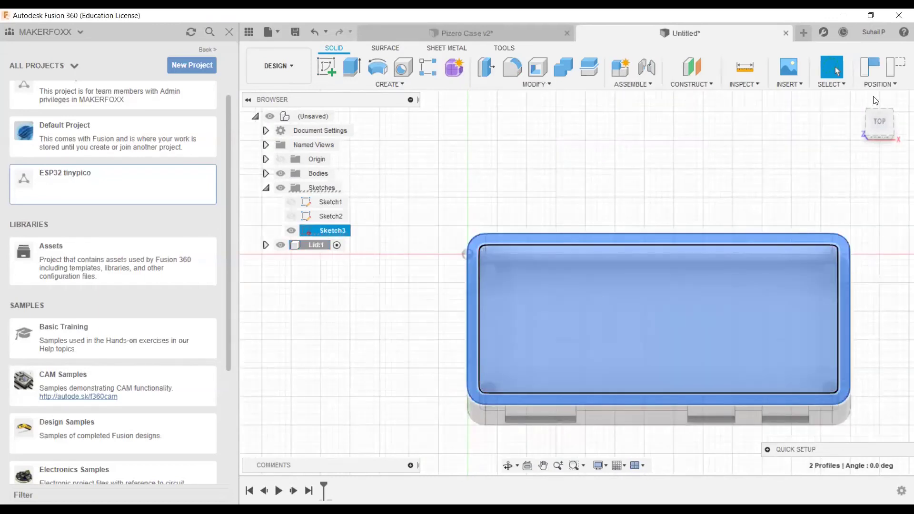
{"action": "left_click", "coordinate": [856, 102]}
{"action": "right_click", "coordinate": [855, 100]}
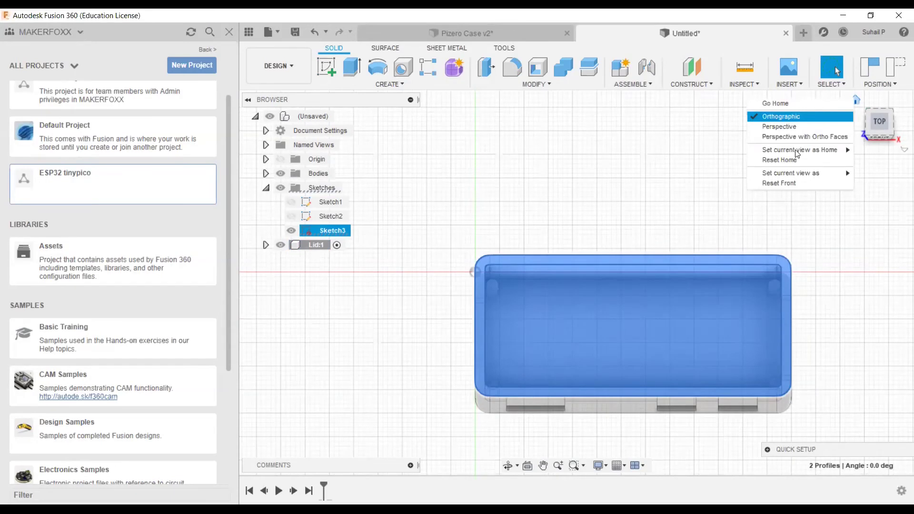
{"action": "left_click", "coordinate": [781, 127]}
{"action": "middle_click_drag", "start_coordinate": [604, 383], "coordinate": [470, 152], "text": "shift"}
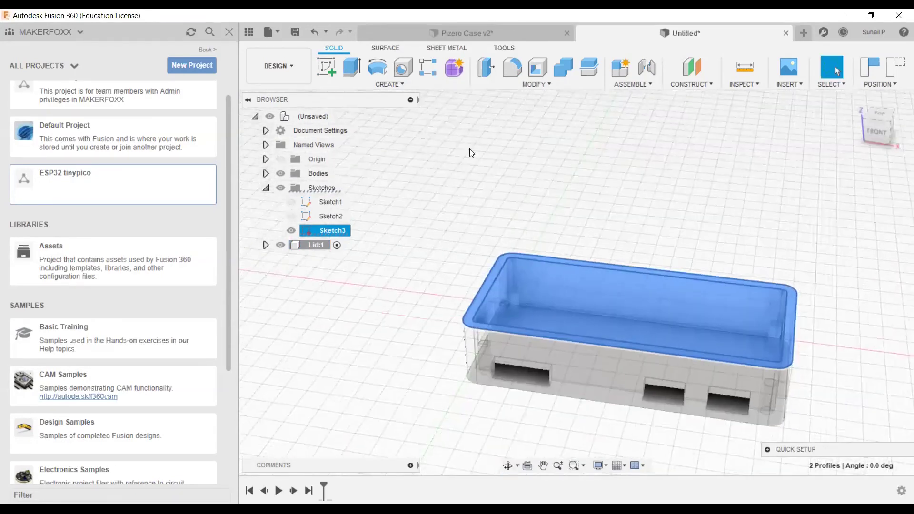
- Capture the moved component's position and extrude the two selected profiles 2 mm as a new body for the lid plate
{"action": "left_click", "coordinate": [350, 73]}
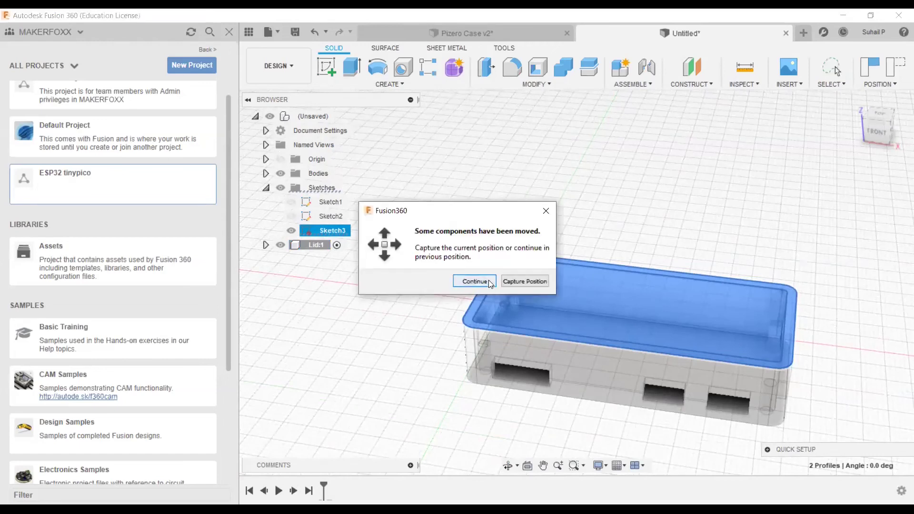
{"action": "left_click", "coordinate": [515, 282]}
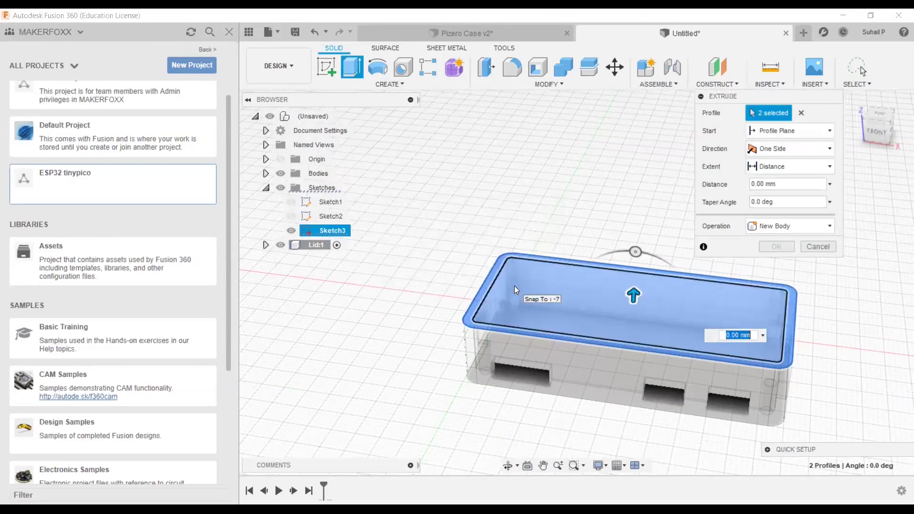
{"action": "type", "text": "2"}
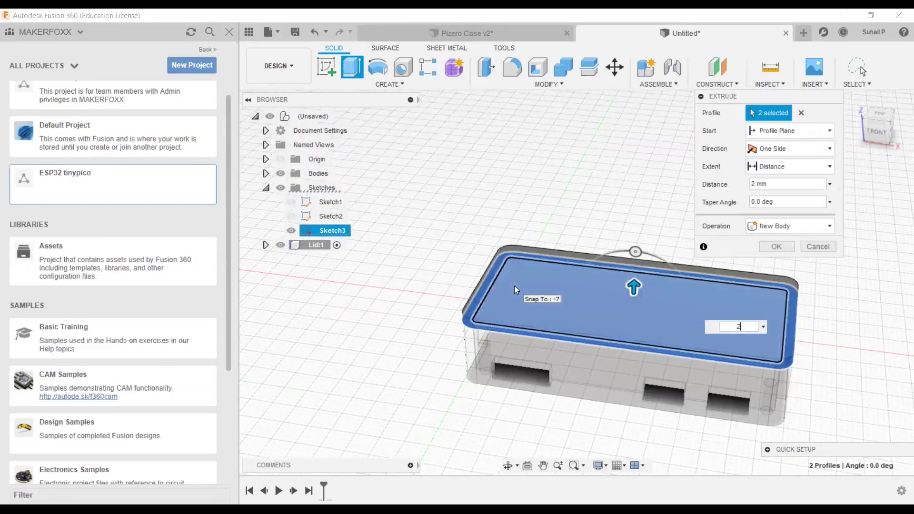
{"action": "key", "text": "Return"}
- Activate the root component, hide the Lid and show Sketch3 over the open case
{"action": "middle_click_drag", "start_coordinate": [619, 236], "coordinate": [331, 120], "text": "shift"}
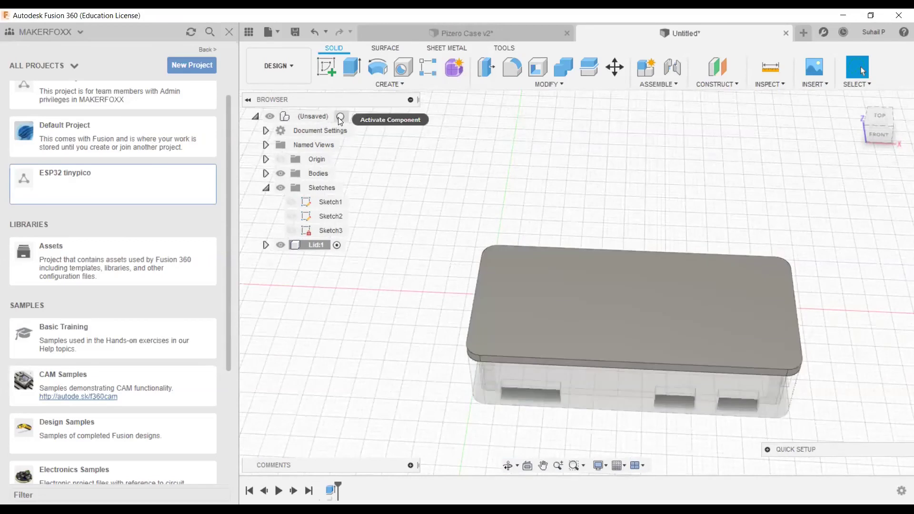
{"action": "left_click", "coordinate": [340, 117]}
{"action": "left_click", "coordinate": [295, 231]}
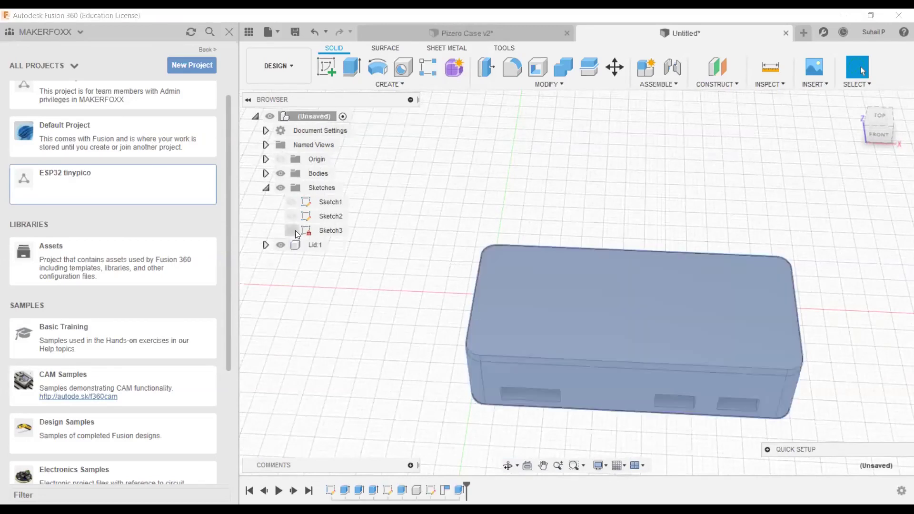
{"action": "left_click", "coordinate": [280, 245]}
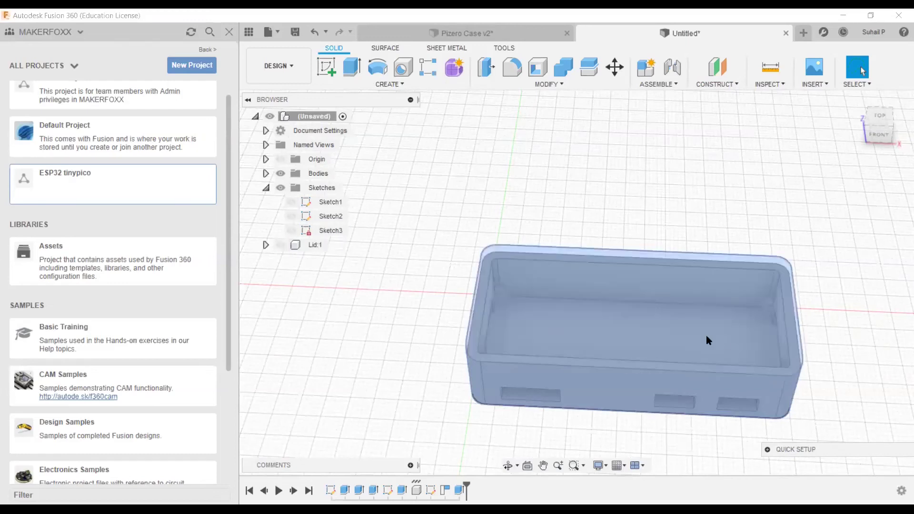
{"action": "middle_click_drag", "start_coordinate": [645, 324], "coordinate": [659, 376], "text": "shift"}
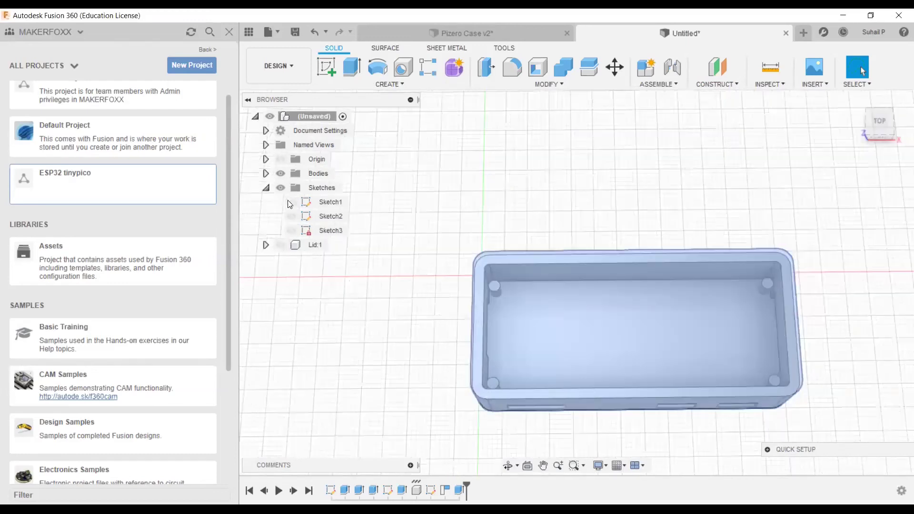
{"action": "left_click", "coordinate": [577, 318]}
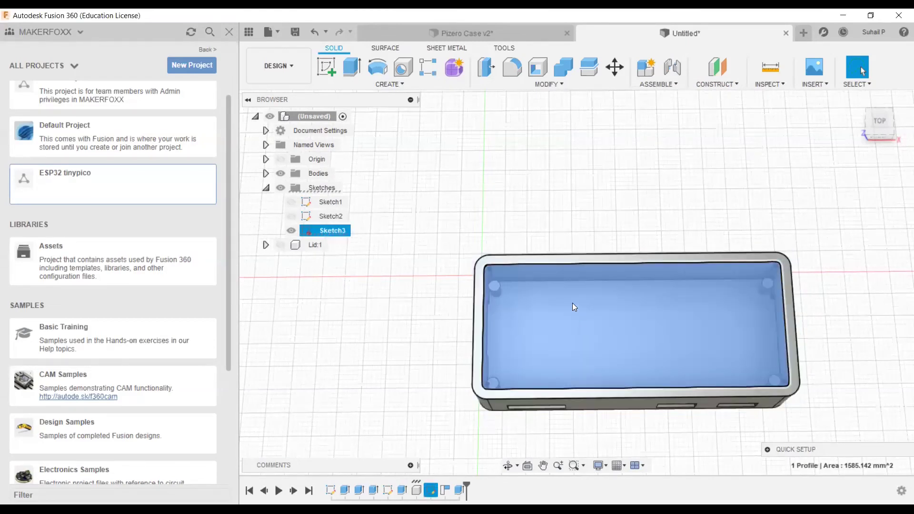
- Activate the Lid component, show it again and extrude Sketch3's inner profile by -2 mm, joined to the lid plate
{"action": "left_click", "coordinate": [324, 245]}
{"action": "left_click", "coordinate": [337, 245]}
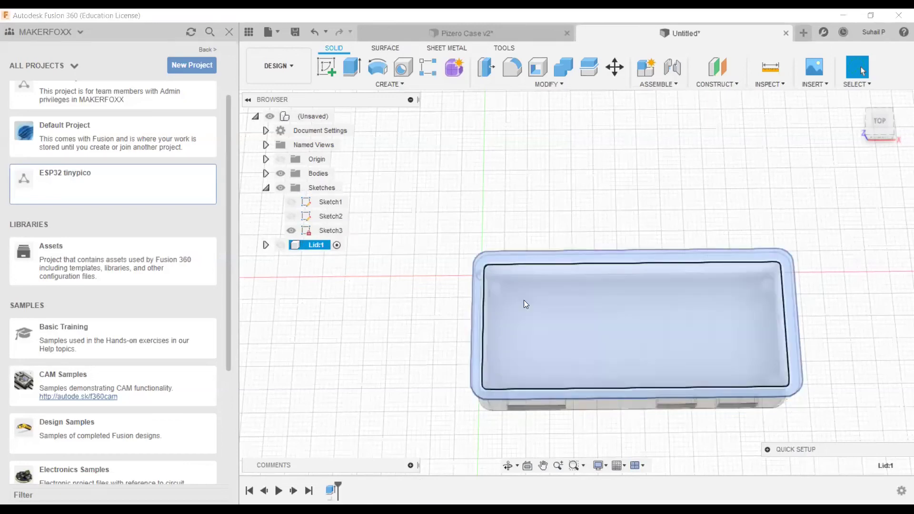
{"action": "left_click", "coordinate": [535, 265]}
{"action": "middle_click_drag", "start_coordinate": [534, 265], "coordinate": [507, 276], "text": "shift"}
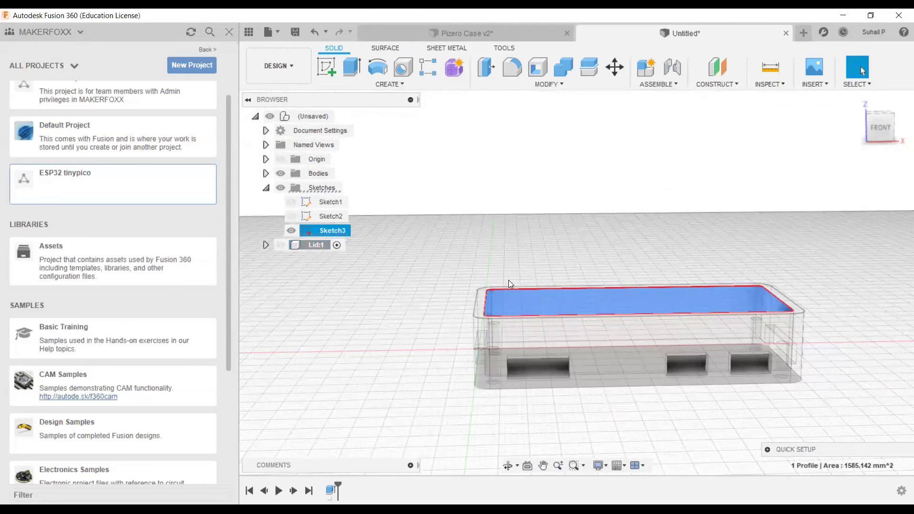
{"action": "key", "text": "e"}
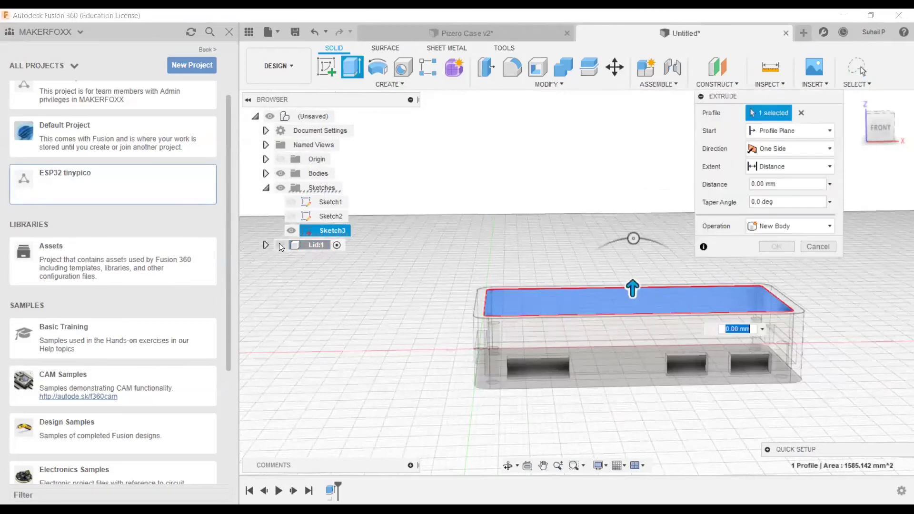
{"action": "left_click", "coordinate": [279, 244]}
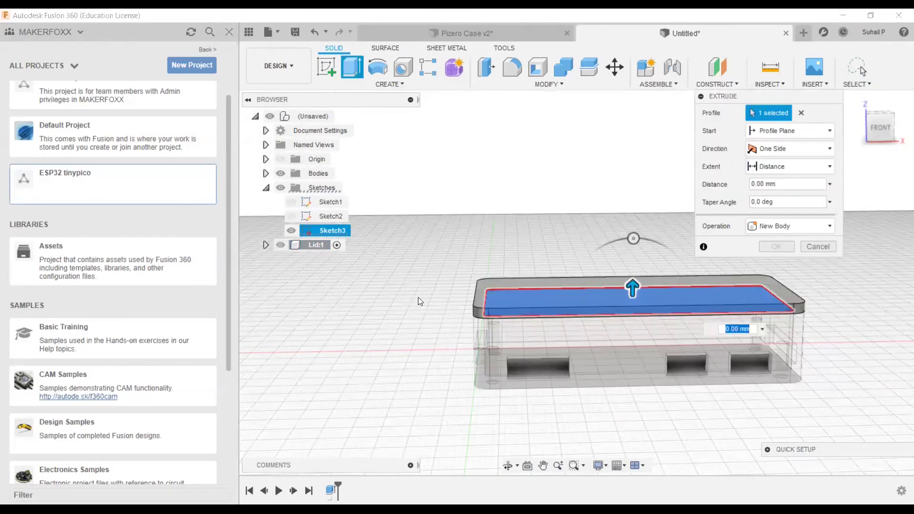
{"action": "type", "text": "-2"}
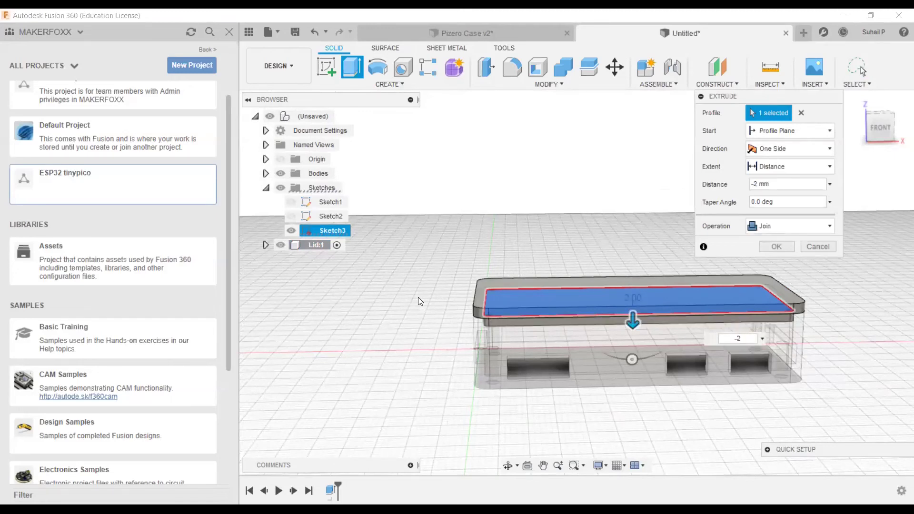
{"action": "key", "text": "Return"}
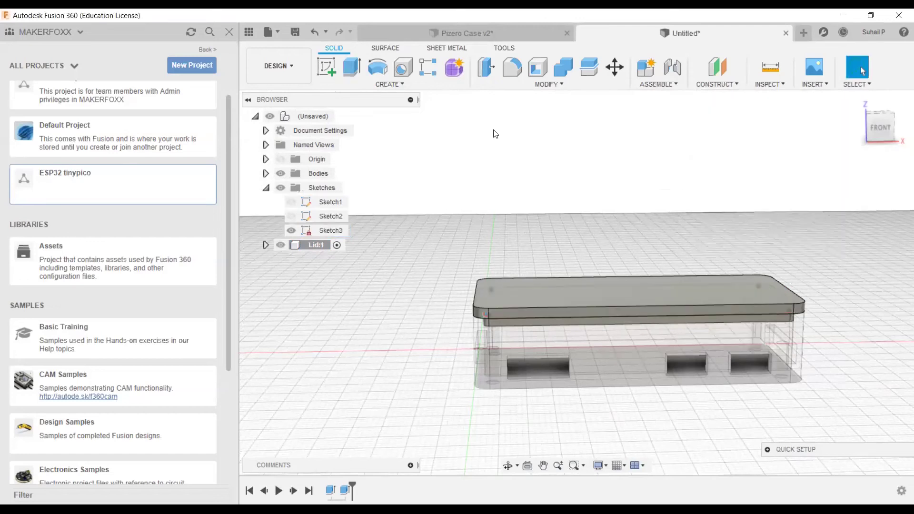
- Activate the root component and hide the case bodies to expose the underside of the lid
{"action": "middle_click_drag", "start_coordinate": [551, 264], "coordinate": [547, 271], "text": "shift"}
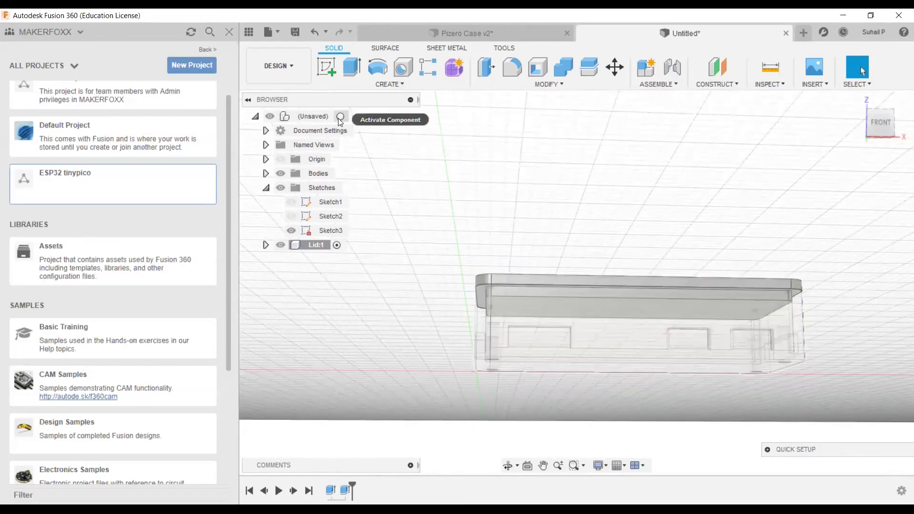
{"action": "left_click", "coordinate": [340, 117]}
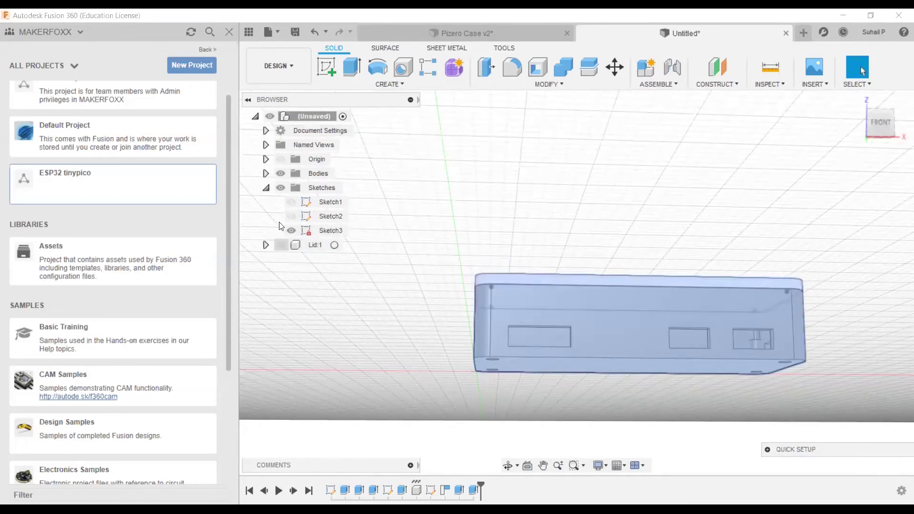
{"action": "left_click", "coordinate": [280, 173]}
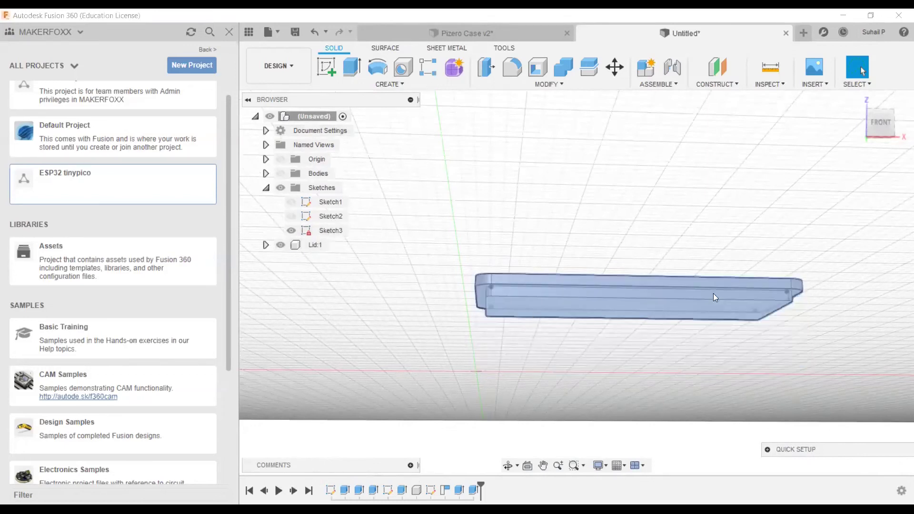
{"action": "middle_click_drag", "start_coordinate": [714, 311], "coordinate": [609, 299], "text": "shift"}
{"action": "left_click", "coordinate": [381, 419]}
{"action": "middle_click_drag", "start_coordinate": [402, 365], "coordinate": [552, 291], "text": "shift"}
{"action": "scroll", "coordinate": [461, 386], "scroll_direction": "up", "scroll_amount": 5}
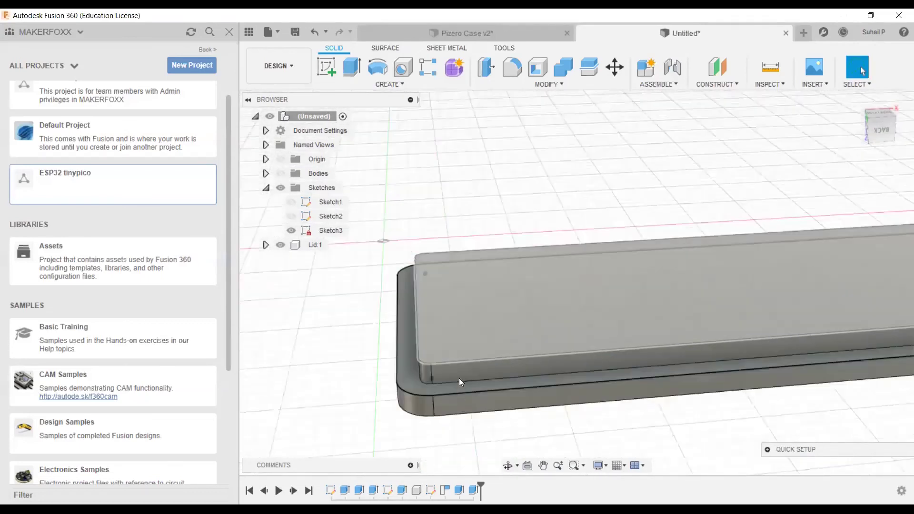
{"action": "middle_click_drag", "start_coordinate": [516, 285], "coordinate": [359, 90], "text": "shift"}
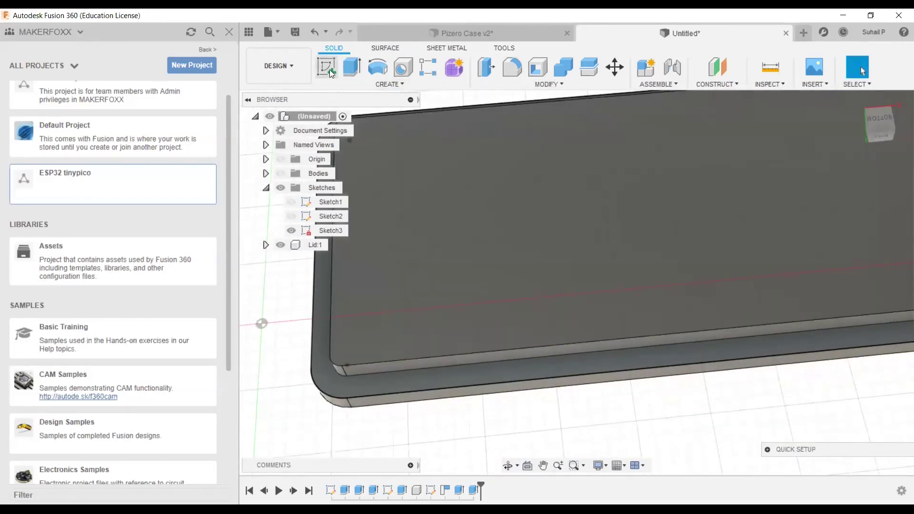
- Start a sketch on the raised face of the lid's underside and offset its outline inward by -1 mm
{"action": "left_click", "coordinate": [327, 67]}
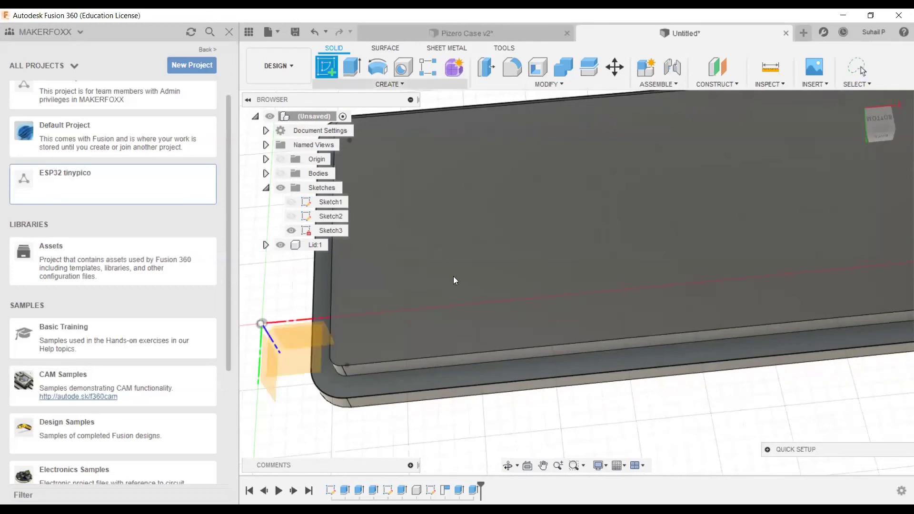
{"action": "left_click", "coordinate": [561, 362]}
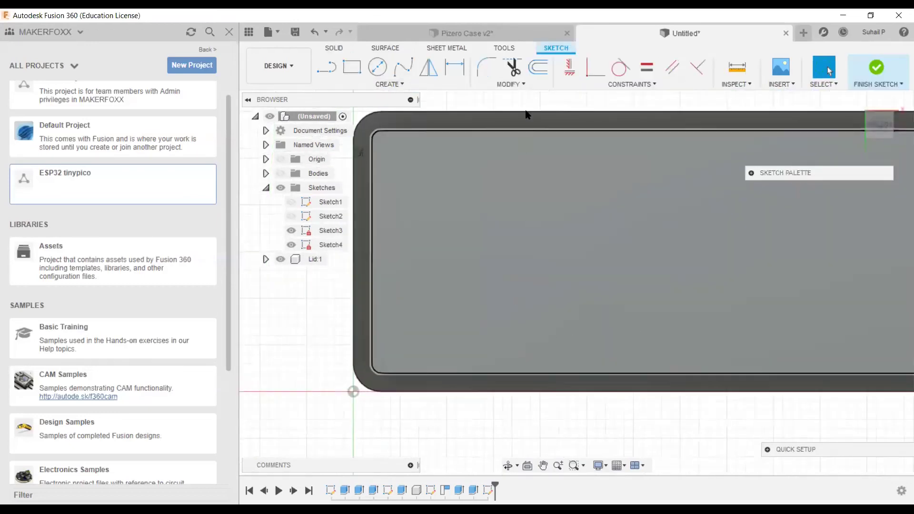
{"action": "left_click", "coordinate": [538, 67]}
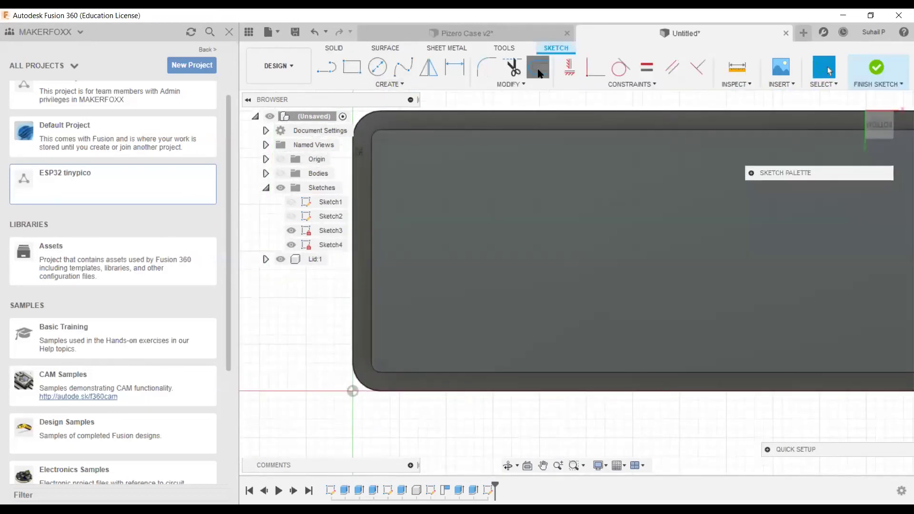
{"action": "left_click", "coordinate": [538, 132]}
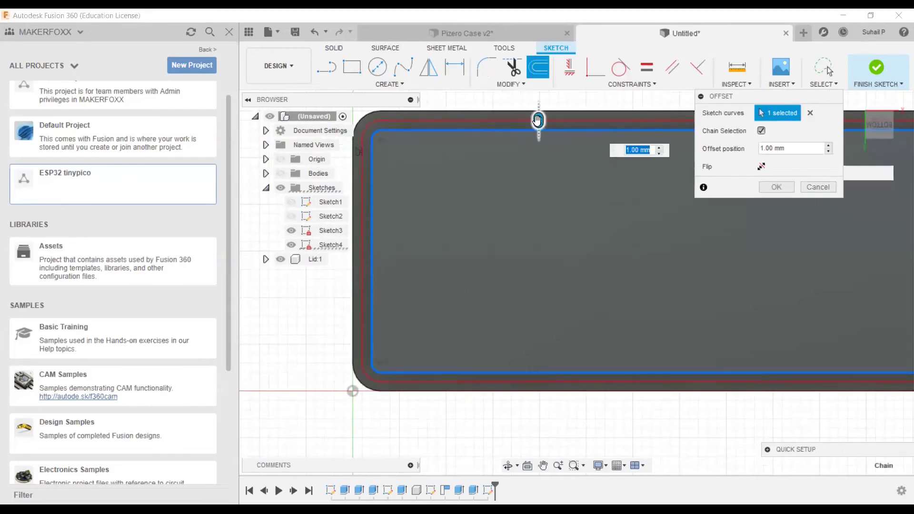
{"action": "left_click_drag", "start_coordinate": [538, 122], "coordinate": [538, 129]}
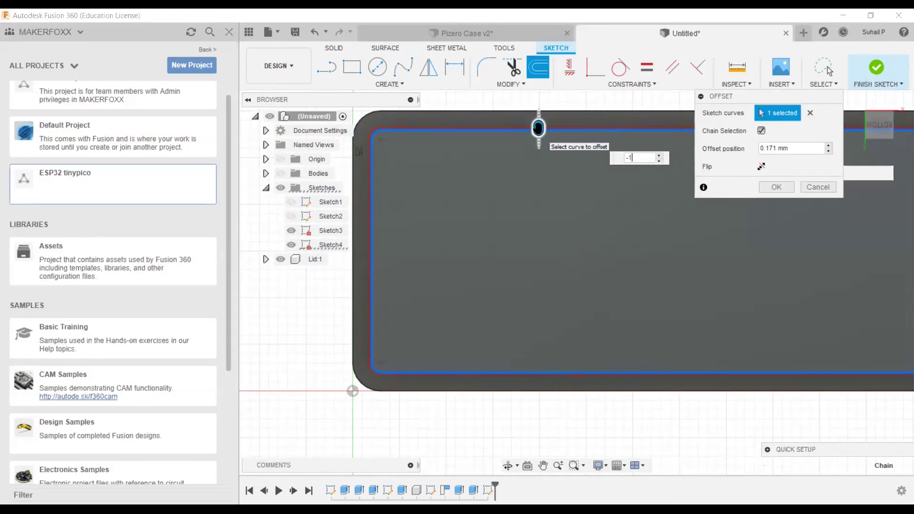
{"action": "key", "text": "Return"}
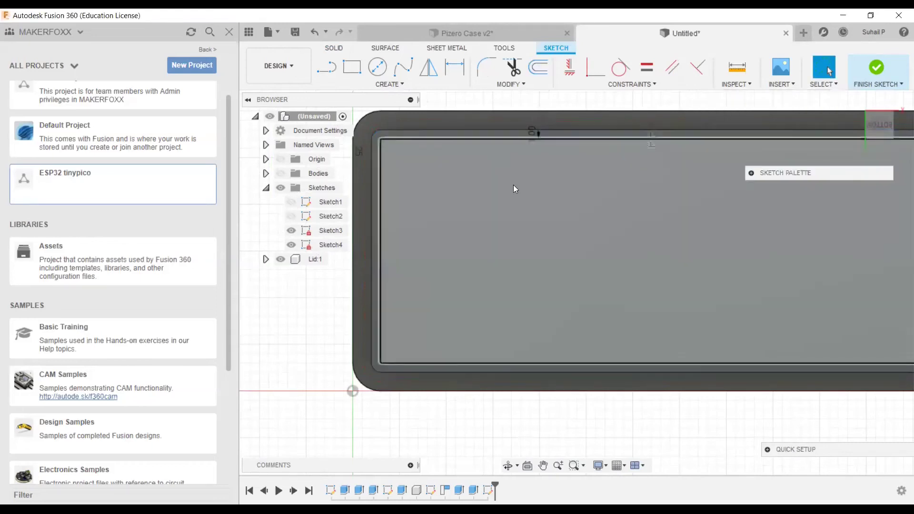
- Finish the sketch and extrude its inner profile by -2 mm as a cut, hollowing the lid's raised underside
{"action": "scroll", "coordinate": [509, 191], "scroll_direction": "down", "scroll_amount": 3}
{"action": "scroll", "coordinate": [445, 198], "scroll_direction": "up", "scroll_amount": 3}
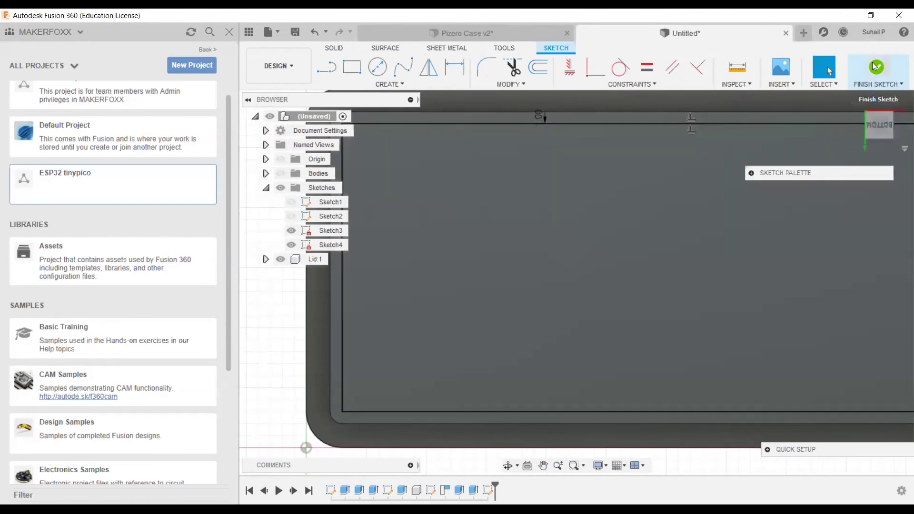
{"action": "left_click", "coordinate": [882, 67]}
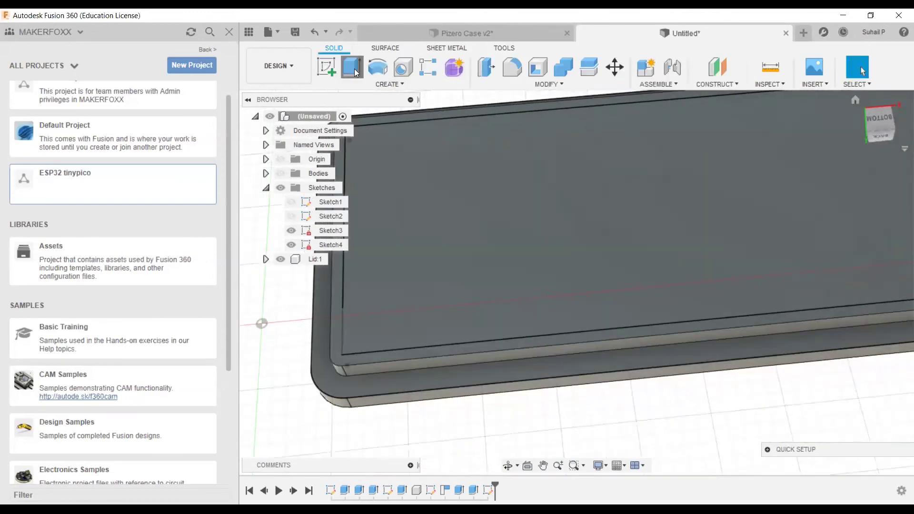
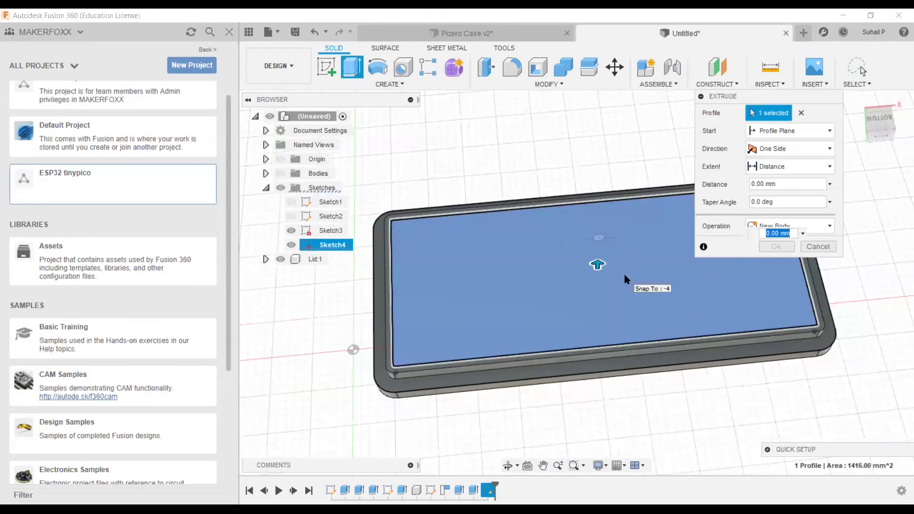
{"action": "type", "text": "-2"}
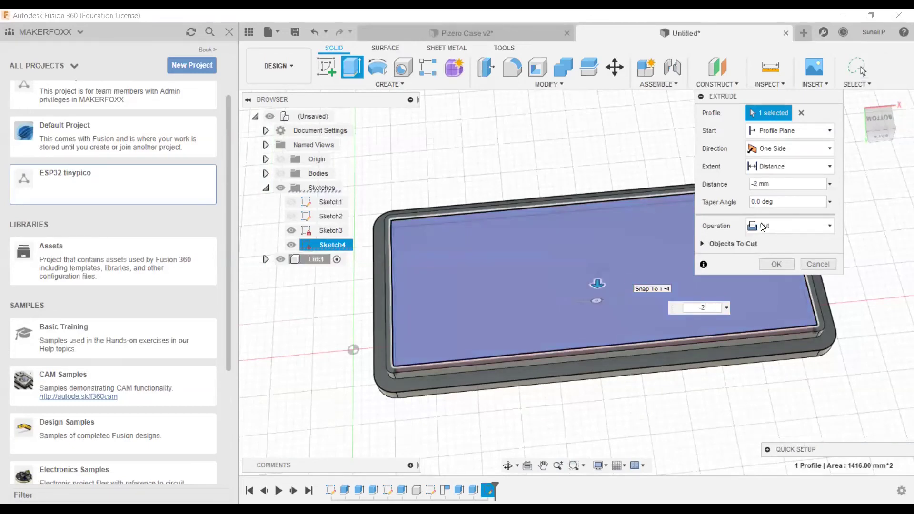
{"action": "left_click", "coordinate": [790, 226]}
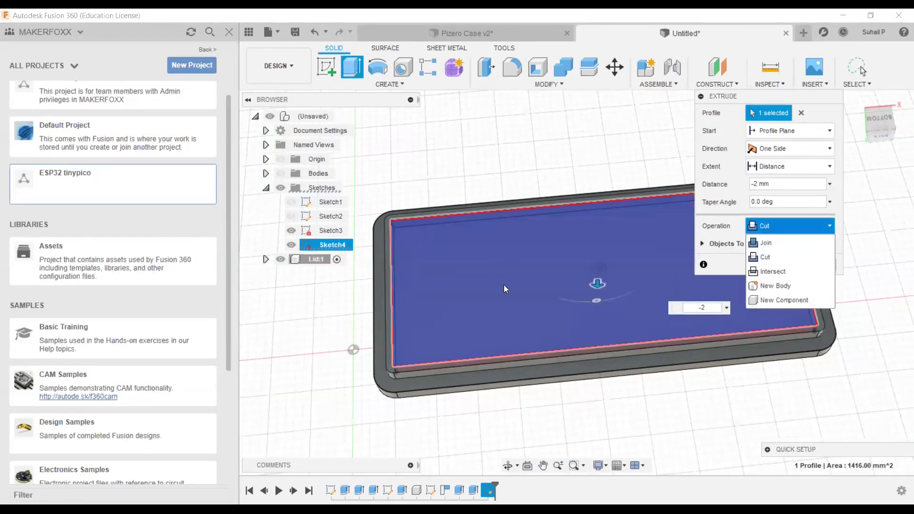
{"action": "left_click", "coordinate": [263, 281]}
{"action": "key", "text": "Return"}
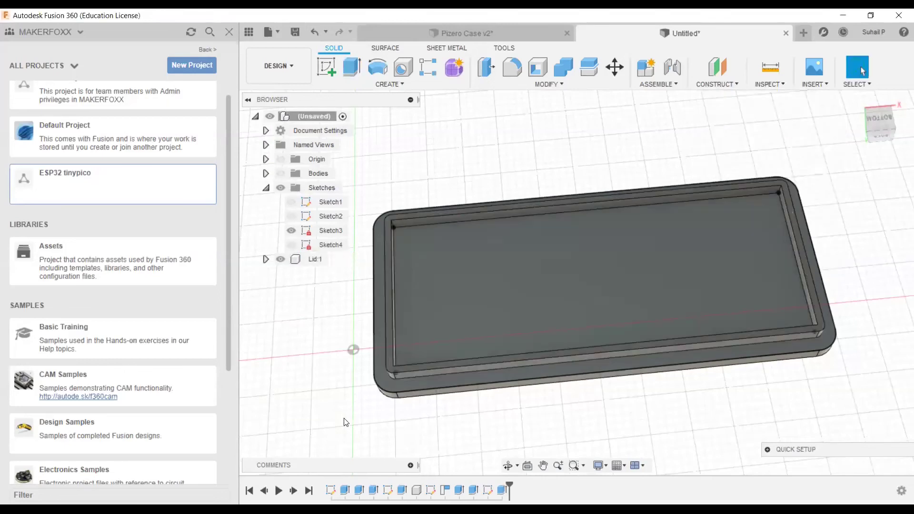
- Hide Sketch3 and examine the lid's inner lip from several angles
{"action": "left_click", "coordinate": [293, 229]}
{"action": "left_click_drag", "start_coordinate": [381, 310], "coordinate": [471, 388]}
{"action": "left_click_drag", "start_coordinate": [583, 379], "coordinate": [644, 388]}
{"action": "left_click_drag", "start_coordinate": [587, 370], "coordinate": [588, 299]}
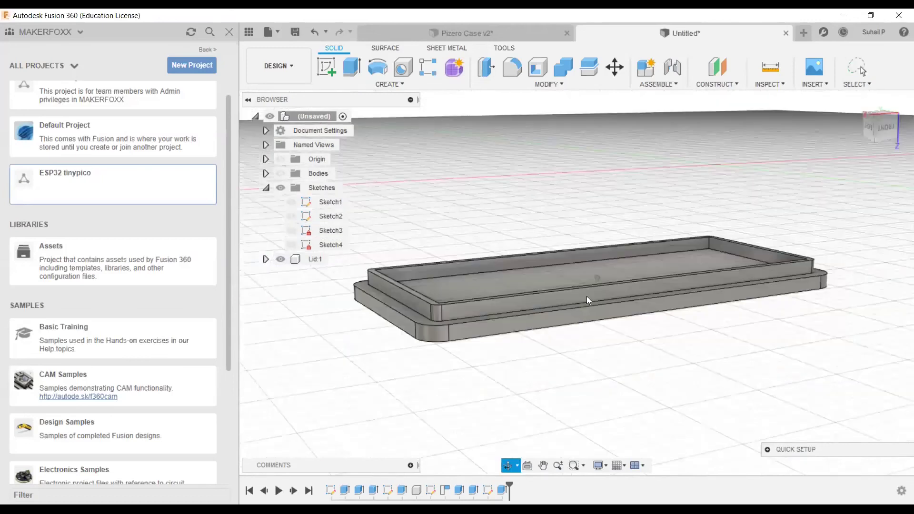
{"action": "left_click_drag", "start_coordinate": [714, 99], "coordinate": [657, 315]}
{"action": "left_click", "coordinate": [860, 69]}
{"action": "middle_click_drag", "start_coordinate": [657, 314], "coordinate": [528, 246], "text": "shift"}
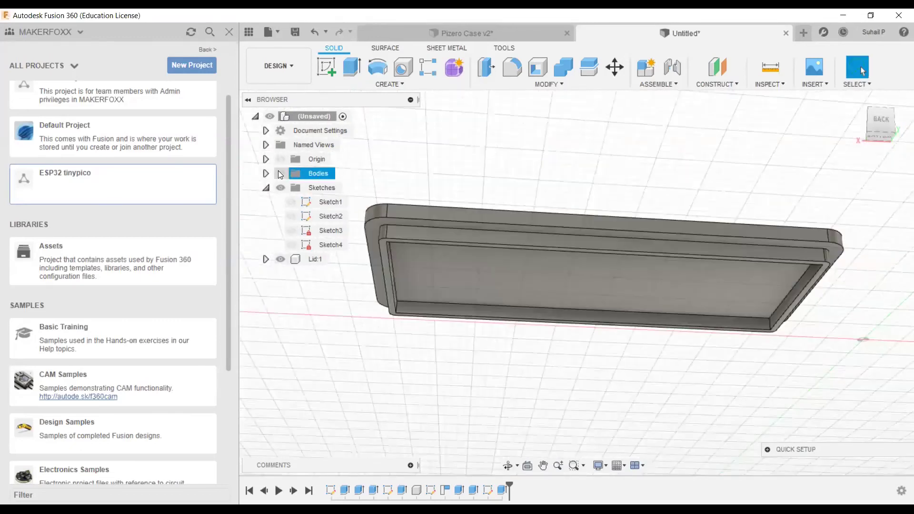
- Show the case bodies and check the lid's fit, activating the Lid component to see through the case and then the root component
{"action": "left_click", "coordinate": [280, 173]}
{"action": "middle_click_drag", "start_coordinate": [401, 282], "coordinate": [381, 239], "text": "shift"}
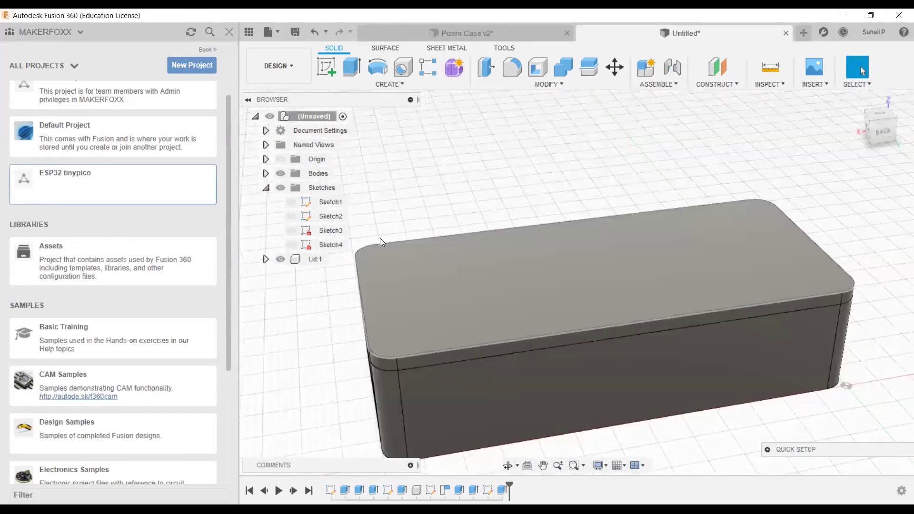
{"action": "middle_click_drag", "start_coordinate": [555, 404], "coordinate": [317, 260], "text": "shift"}
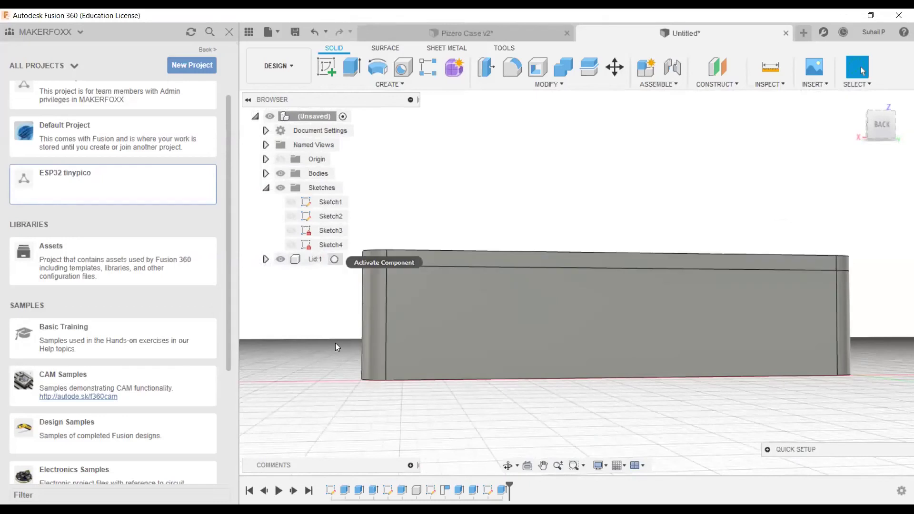
{"action": "middle_click_drag", "start_coordinate": [318, 399], "coordinate": [376, 433], "text": "shift"}
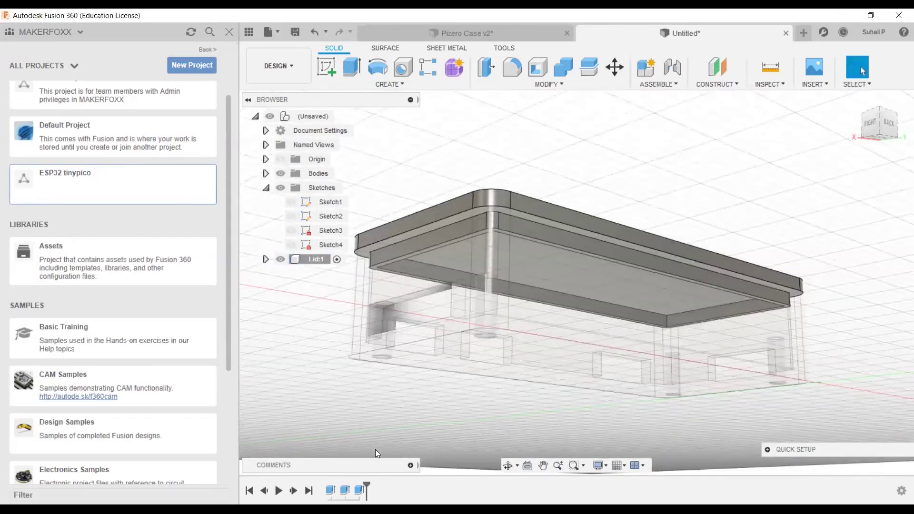
{"action": "middle_click_drag", "start_coordinate": [469, 323], "coordinate": [339, 117], "text": "shift"}
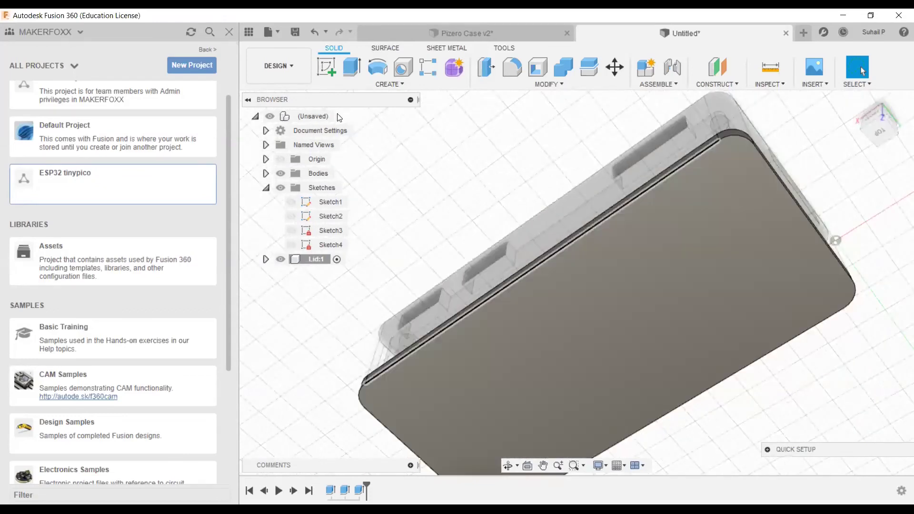
{"action": "middle_click_drag", "start_coordinate": [416, 236], "coordinate": [307, 227], "text": "shift"}
- Show Sketch1 and hide the Lid and the case bodies to expose the original layout
{"action": "left_click", "coordinate": [291, 202]}
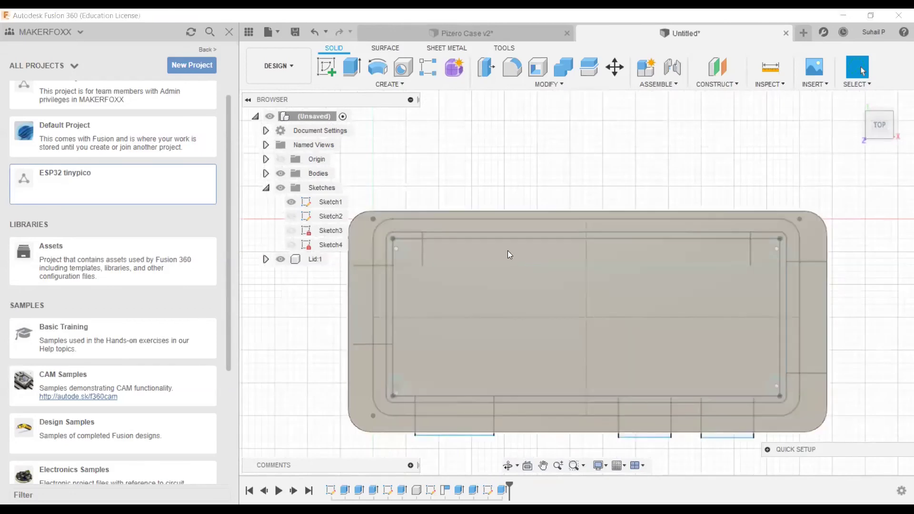
{"action": "left_click", "coordinate": [281, 261]}
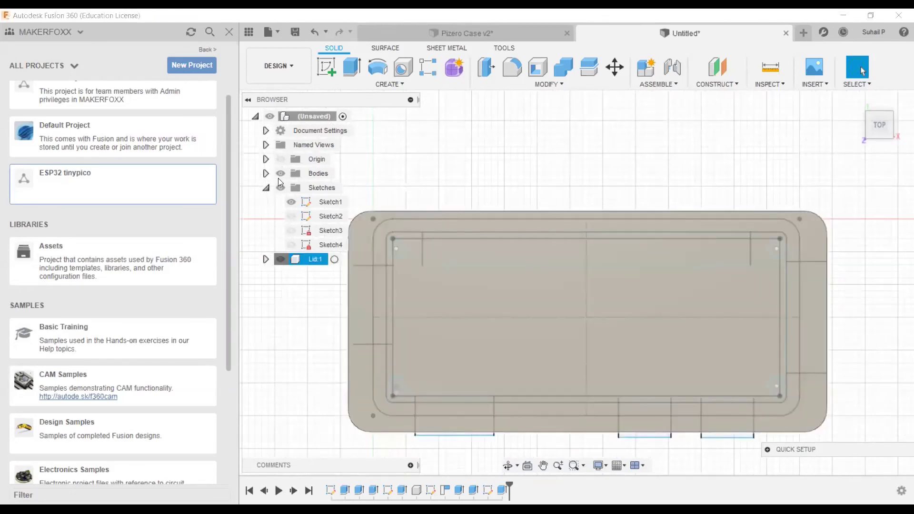
{"action": "left_click", "coordinate": [280, 173]}
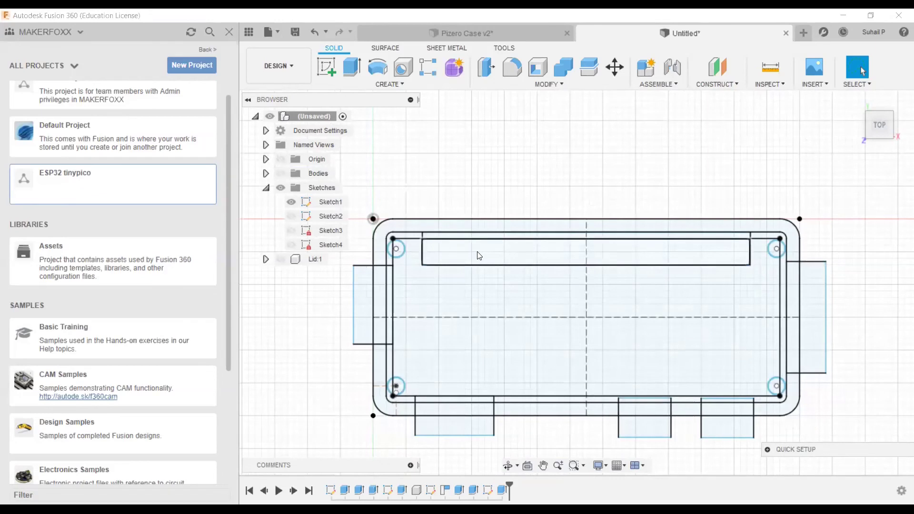
- Show the Lid again and extrude Sketch1's long header rectangle upward 27 mm as a cut through it
{"action": "left_click", "coordinate": [478, 256]}
{"action": "scroll", "coordinate": [490, 259], "scroll_direction": "up", "scroll_amount": 5}
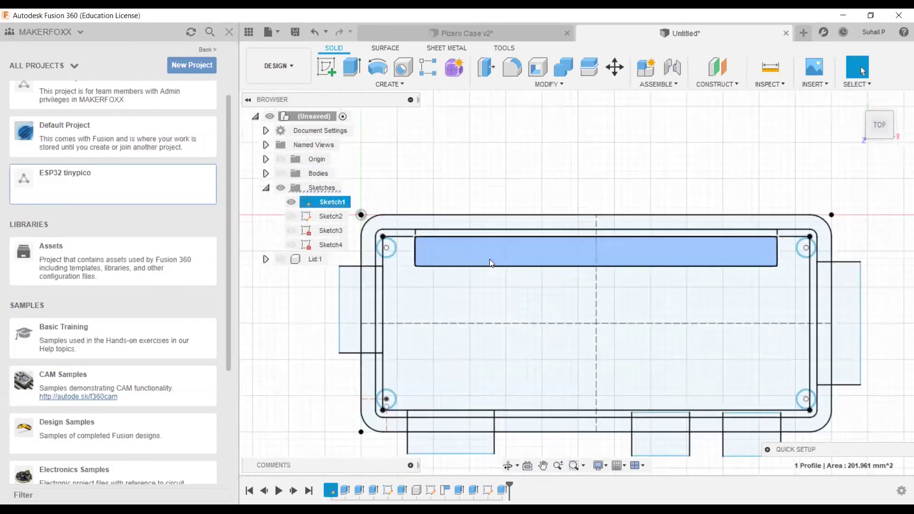
{"action": "middle_click_drag", "start_coordinate": [555, 319], "coordinate": [591, 350]}
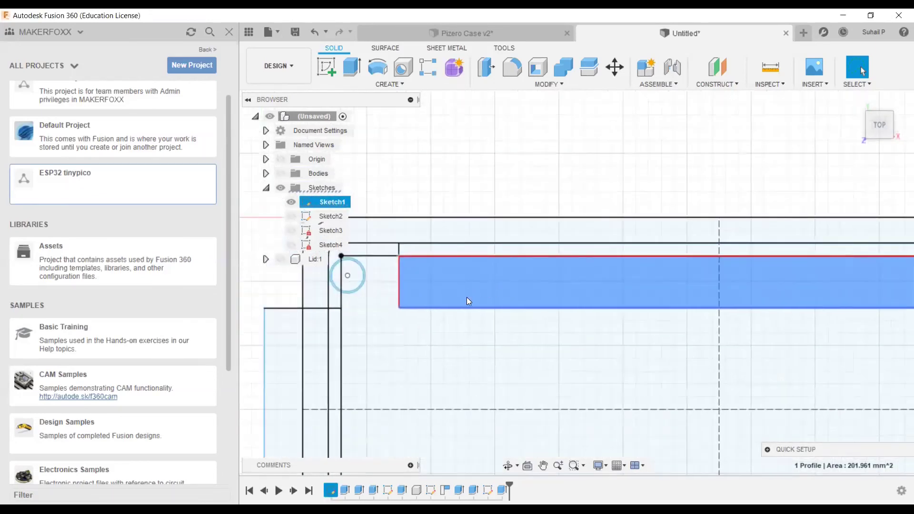
{"action": "scroll", "coordinate": [475, 294], "scroll_direction": "down", "scroll_amount": 2}
{"action": "scroll", "coordinate": [476, 296], "scroll_direction": "down", "scroll_amount": 3}
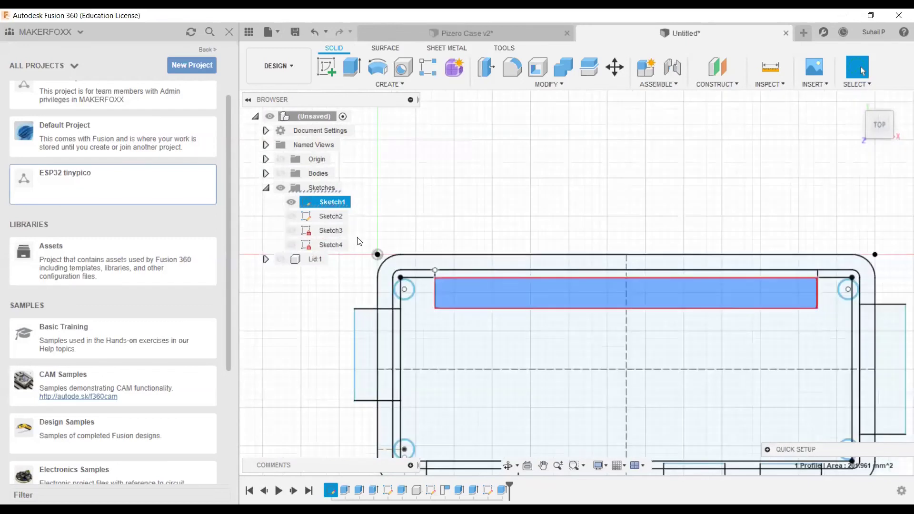
{"action": "left_click", "coordinate": [292, 246]}
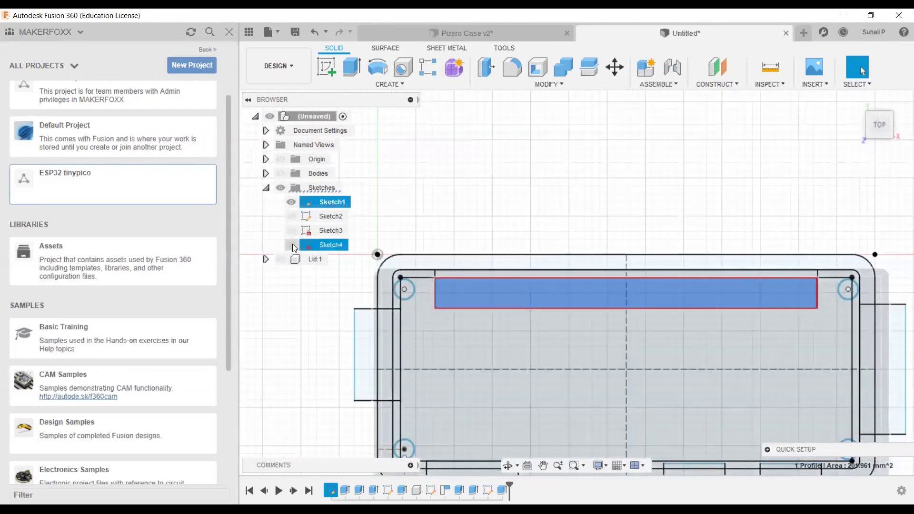
{"action": "left_click", "coordinate": [281, 259]}
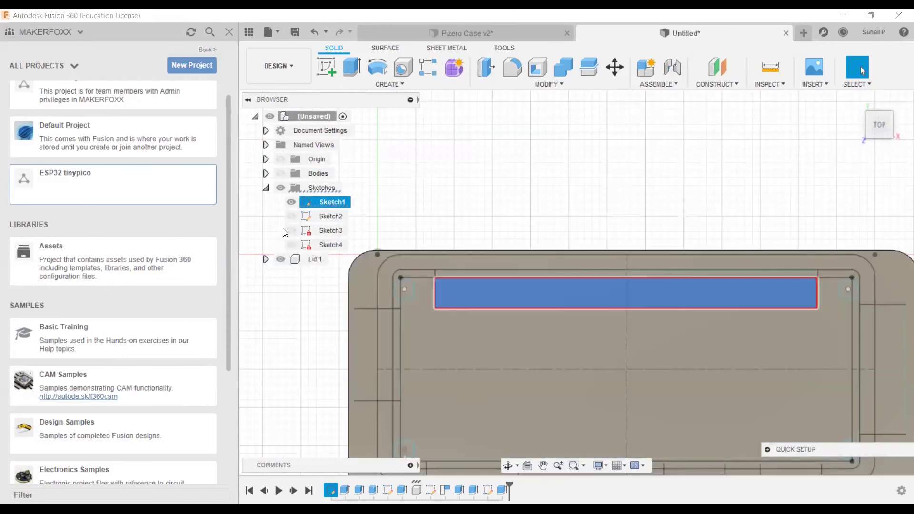
{"action": "mouse_move", "coordinate": [481, 308]}
{"action": "middle_mouse_down", "text": "shift"}
{"action": "mouse_move", "coordinate": [499, 280]}
{"action": "mouse_move", "coordinate": [493, 376]}
{"action": "mouse_move", "coordinate": [528, 297]}
{"action": "mouse_move", "coordinate": [366, 195]}
{"action": "middle_mouse_up", "text": "shift"}
{"action": "left_click", "coordinate": [352, 75]}
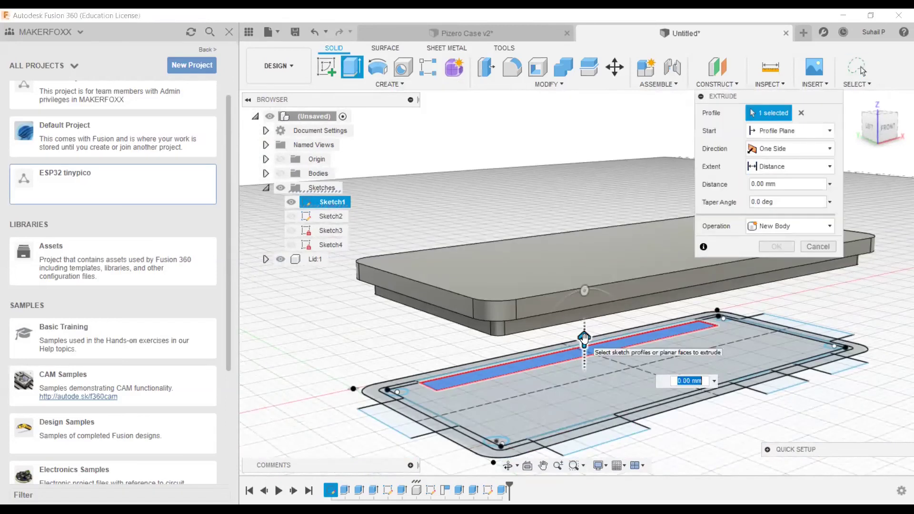
{"action": "left_click_drag", "start_coordinate": [584, 338], "coordinate": [586, 136]}
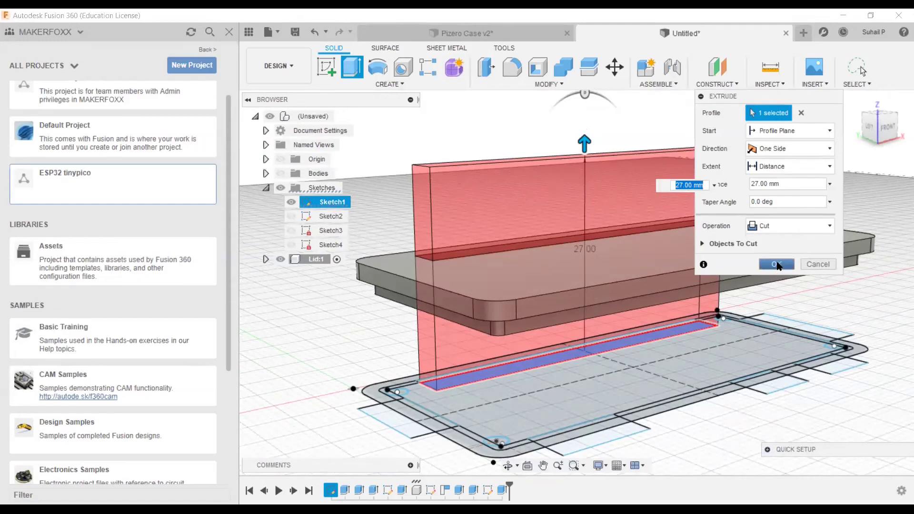
{"action": "mouse_move", "coordinate": [579, 339]}
{"action": "middle_mouse_down", "text": "shift"}
{"action": "mouse_move", "coordinate": [609, 331]}
{"action": "mouse_move", "coordinate": [601, 290]}
{"action": "mouse_move", "coordinate": [557, 333]}
{"action": "mouse_move", "coordinate": [531, 321]}
{"action": "mouse_move", "coordinate": [590, 253]}
{"action": "mouse_move", "coordinate": [578, 330]}
{"action": "middle_mouse_up", "text": "shift"}
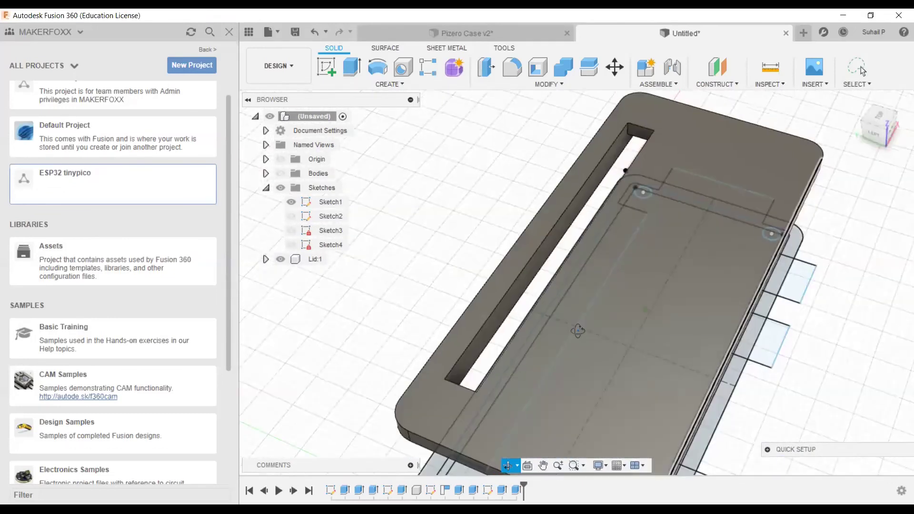
- Show the case bodies, hide Sketch1 and inspect the header slot in the closed case
{"action": "middle_click_drag", "start_coordinate": [522, 369], "coordinate": [523, 304]}
{"action": "middle_click_drag", "start_coordinate": [472, 318], "coordinate": [491, 352], "text": "shift"}
{"action": "middle_click_drag", "start_coordinate": [460, 324], "coordinate": [500, 303], "text": "shift"}
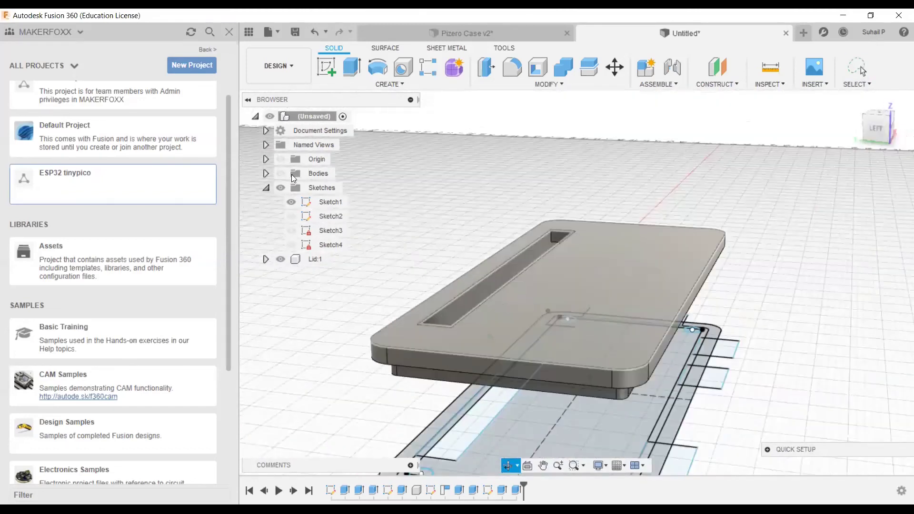
{"action": "left_click", "coordinate": [286, 173]}
{"action": "mouse_move", "coordinate": [411, 353]}
{"action": "middle_mouse_down", "text": "shift"}
{"action": "mouse_move", "coordinate": [254, 242]}
{"action": "mouse_move", "coordinate": [293, 202]}
{"action": "middle_mouse_up", "text": "shift"}
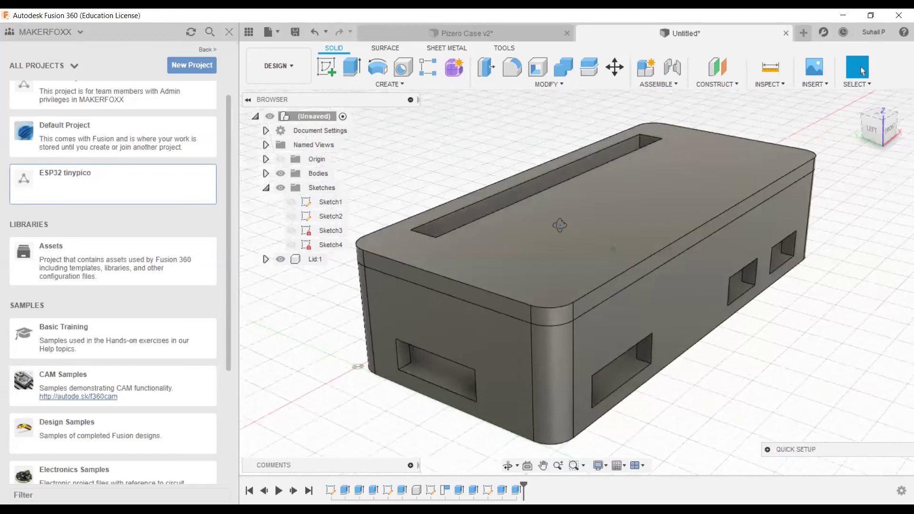
{"action": "mouse_move", "coordinate": [559, 227]}
{"action": "middle_mouse_down", "text": "shift"}
{"action": "mouse_move", "coordinate": [560, 139]}
{"action": "mouse_move", "coordinate": [551, 138]}
{"action": "mouse_move", "coordinate": [560, 128]}
{"action": "middle_mouse_up", "text": "shift"}
{"action": "middle_click_drag", "start_coordinate": [470, 353], "coordinate": [481, 373], "text": "shift"}
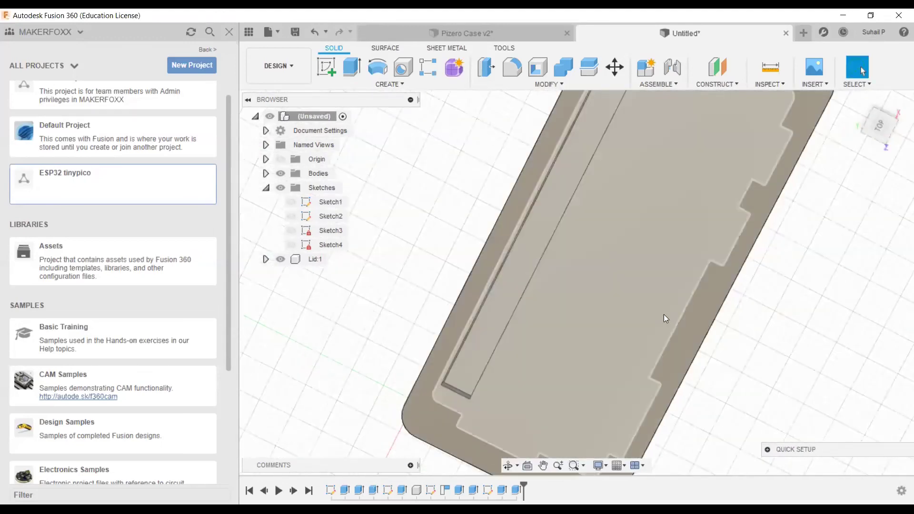
- Start a sketch on the lid's upper face and offset the header slot's outline outward by -1 mm
{"action": "middle_click_drag", "start_coordinate": [612, 206], "coordinate": [512, 298], "text": "shift"}
{"action": "left_click", "coordinate": [327, 66]}
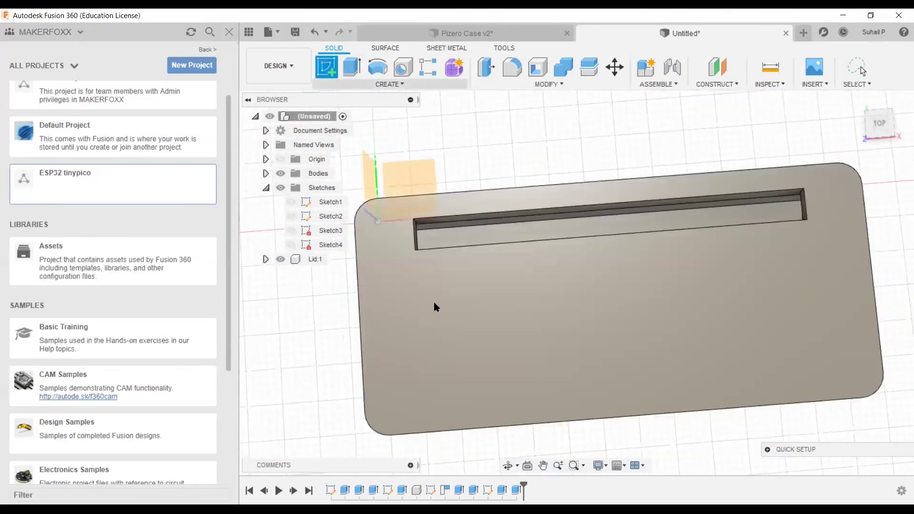
{"action": "left_click", "coordinate": [505, 373]}
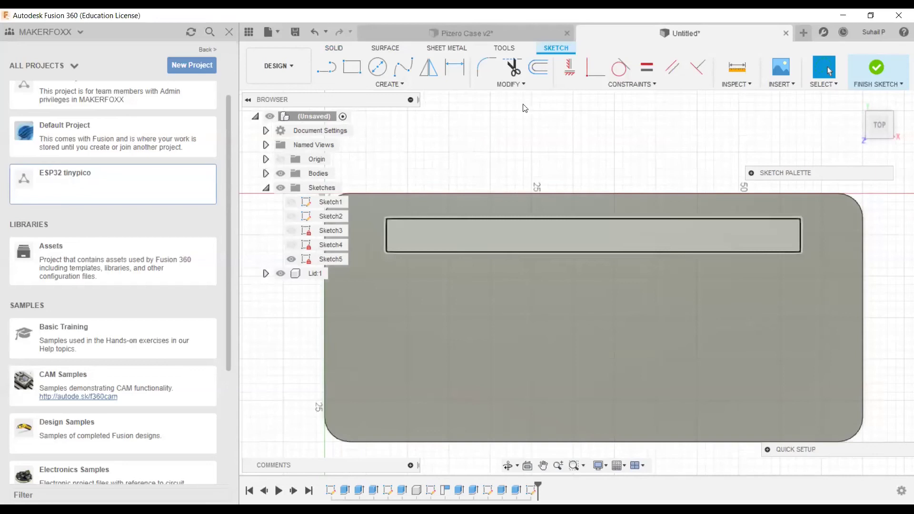
{"action": "left_click", "coordinate": [538, 67]}
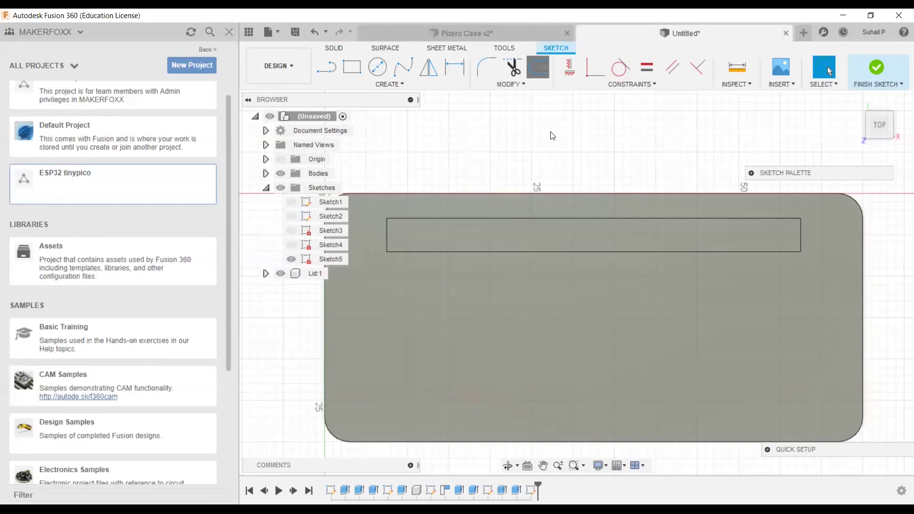
{"action": "left_click", "coordinate": [551, 249]}
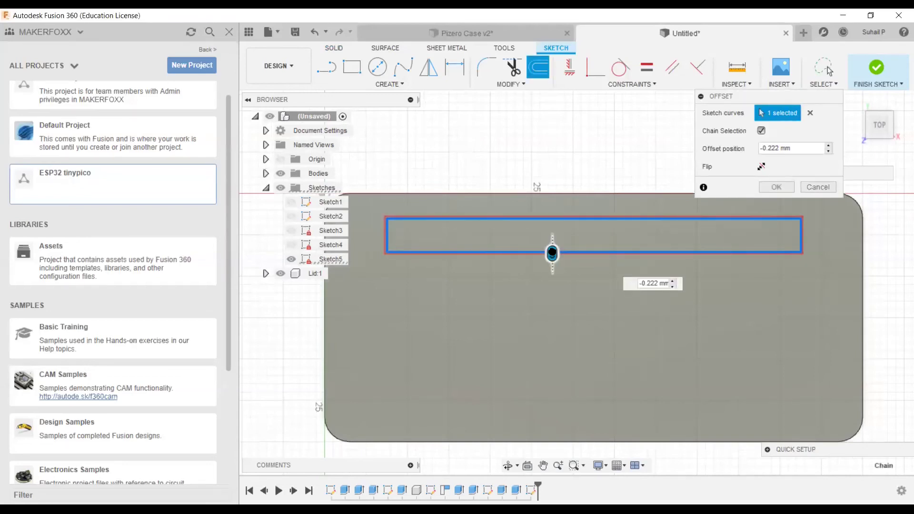
{"action": "left_click_drag", "start_coordinate": [552, 253], "coordinate": [553, 255]}
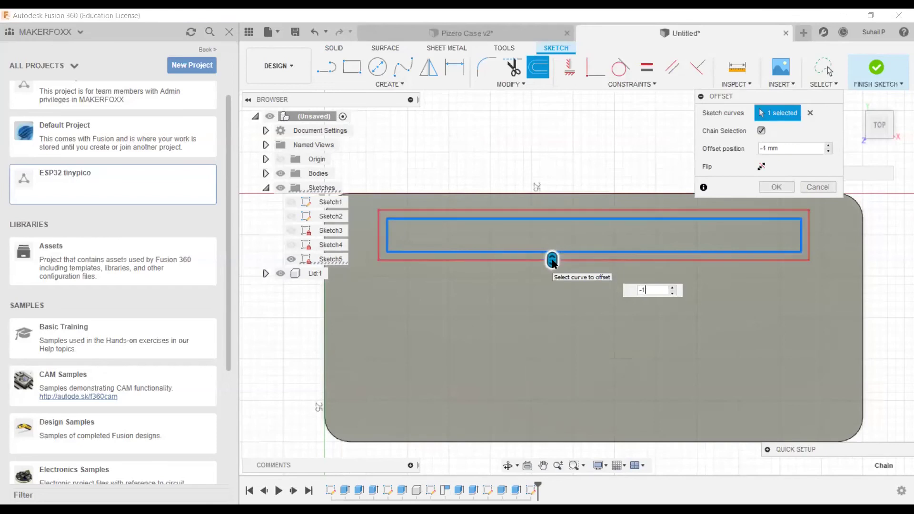
{"action": "key", "text": "Return"}
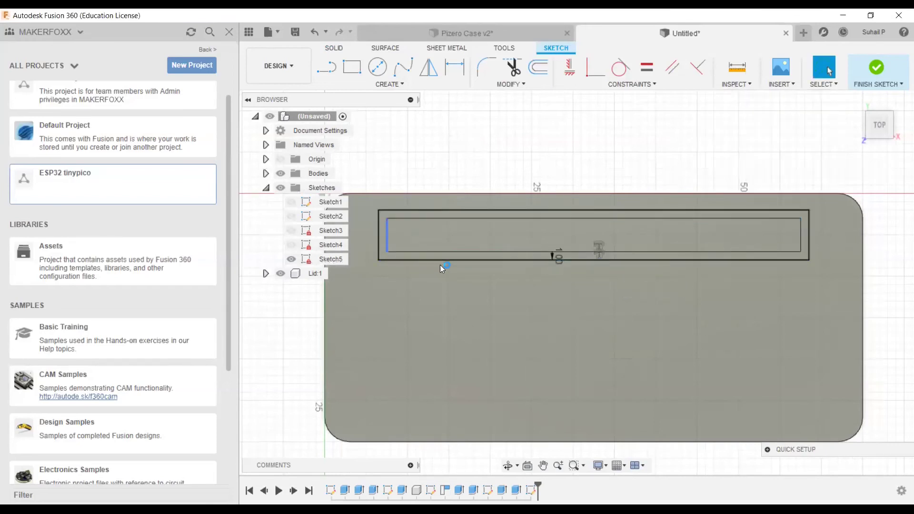
- Extrude the ring between the slot and its offset outline by -3 mm as a cut to widen the slot
{"action": "middle_click_drag", "start_coordinate": [440, 264], "coordinate": [442, 252], "text": "shift"}
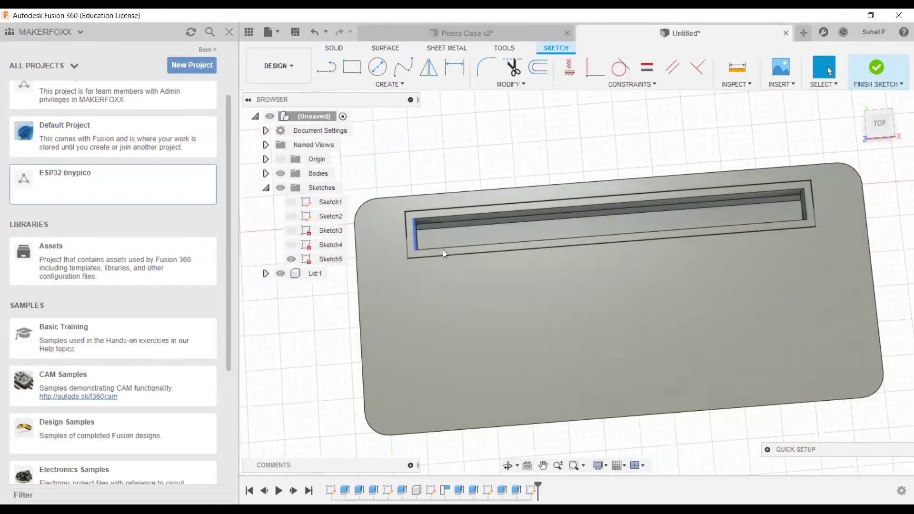
{"action": "type", "text": "e-3"}
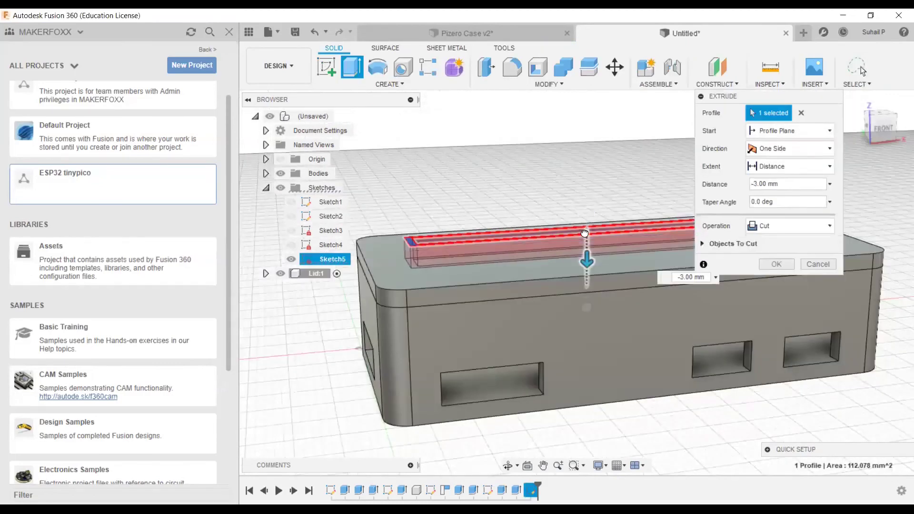
{"action": "key", "text": "Return"}
{"action": "middle_click_drag", "start_coordinate": [536, 281], "coordinate": [539, 317], "text": "shift"}
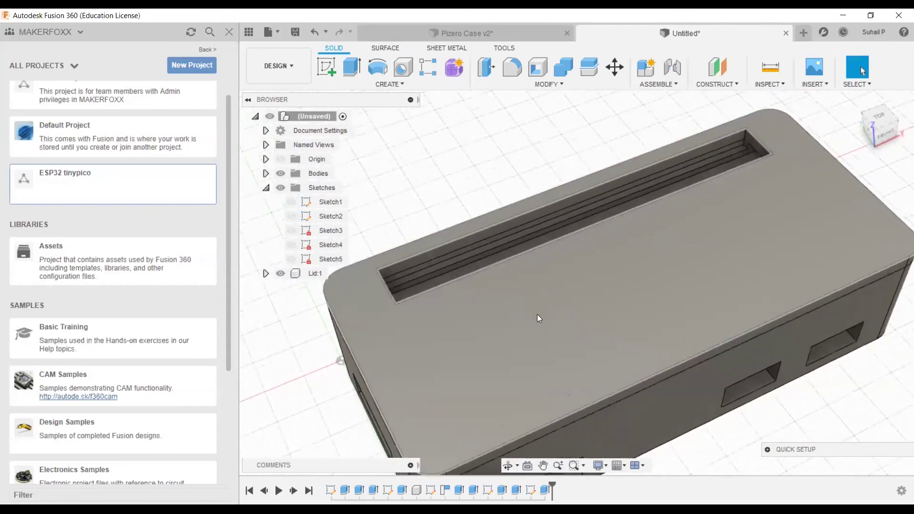
- Extrude the narrow ledge face left inside the header slot downward as a cut to clear the opening
{"action": "scroll", "coordinate": [490, 269], "scroll_direction": "up", "scroll_amount": 5}
{"action": "left_click", "coordinate": [482, 266]}
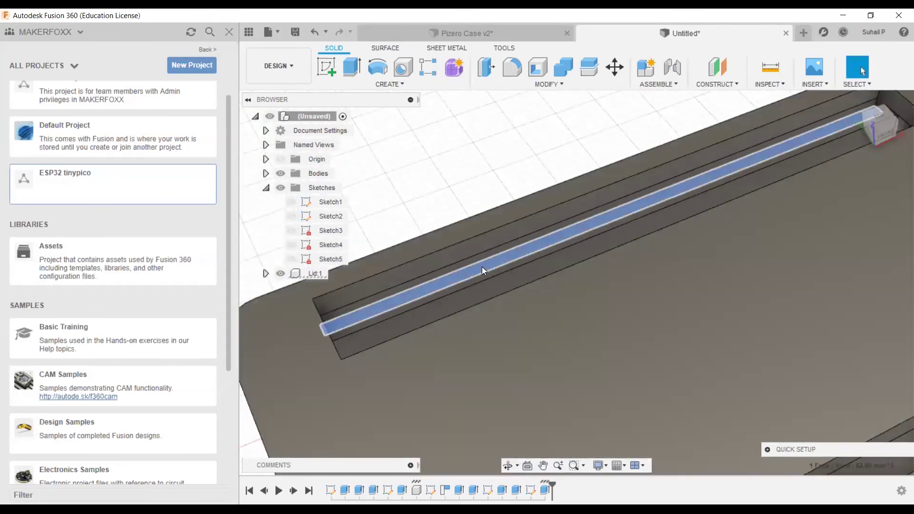
{"action": "key", "text": "e"}
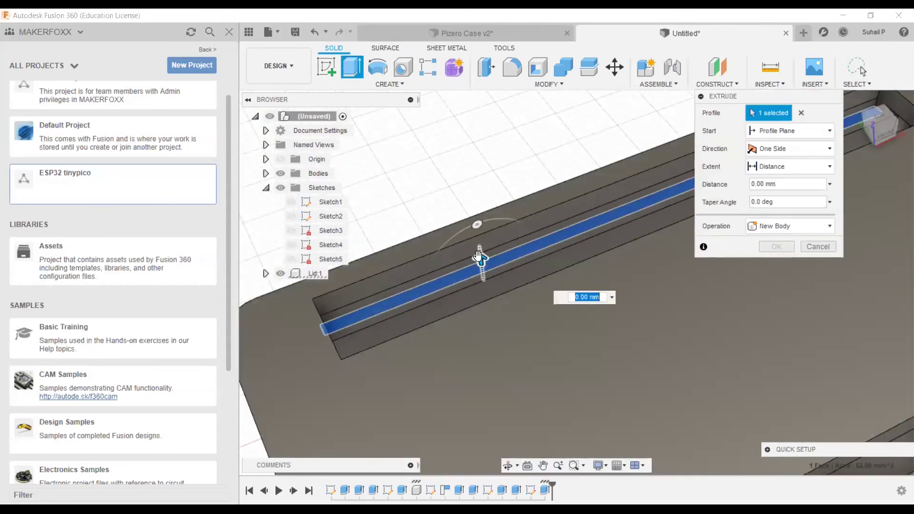
{"action": "left_click_drag", "start_coordinate": [479, 256], "coordinate": [498, 293]}
{"action": "key", "text": "Return"}
{"action": "scroll", "coordinate": [498, 378], "scroll_direction": "down", "scroll_amount": 5}
{"action": "middle_click_drag", "start_coordinate": [540, 364], "coordinate": [459, 399], "text": "shift"}
{"action": "middle_click_drag", "start_coordinate": [574, 361], "coordinate": [542, 362], "text": "shift"}
{"action": "left_click", "coordinate": [628, 465]}
{"action": "mouse_move", "coordinate": [603, 425]}
{"action": "middle_mouse_down", "text": "shift"}
{"action": "mouse_move", "coordinate": [649, 414]}
{"action": "mouse_move", "coordinate": [677, 424]}
{"action": "mouse_move", "coordinate": [706, 363]}
{"action": "mouse_move", "coordinate": [648, 367]}
{"action": "mouse_move", "coordinate": [405, 286]}
{"action": "middle_mouse_up", "text": "shift"}
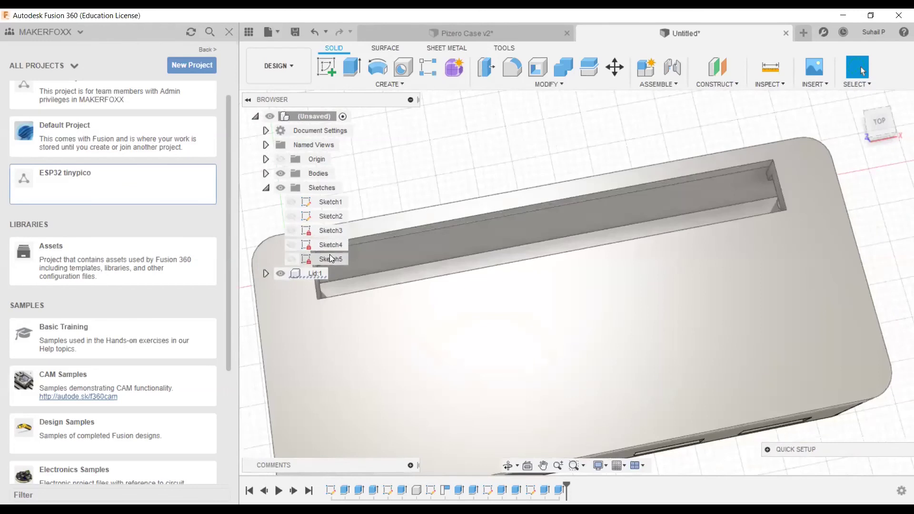
- Reopen Sketch5 for editing and add the sketch text MAKERGRAM on the lid's upper face below the header slot
{"action": "right_click", "coordinate": [332, 260]}
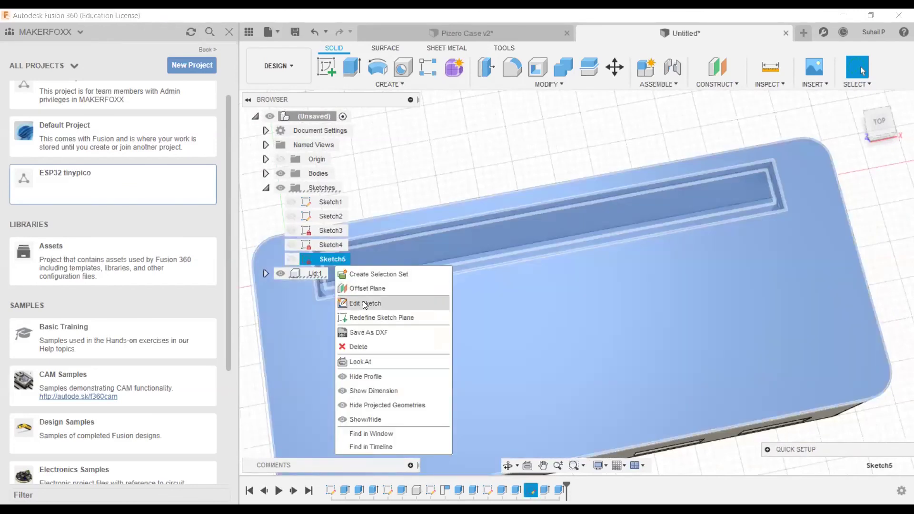
{"action": "left_click", "coordinate": [365, 304]}
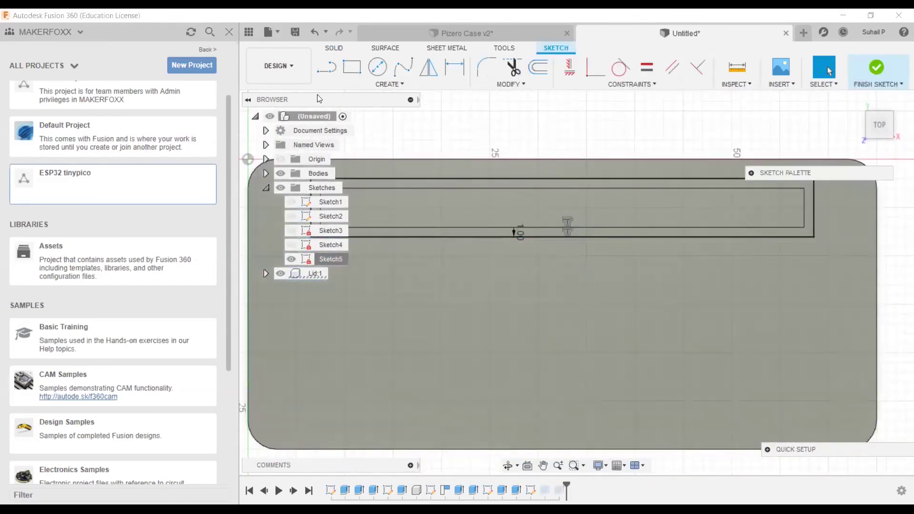
{"action": "left_click", "coordinate": [402, 85]}
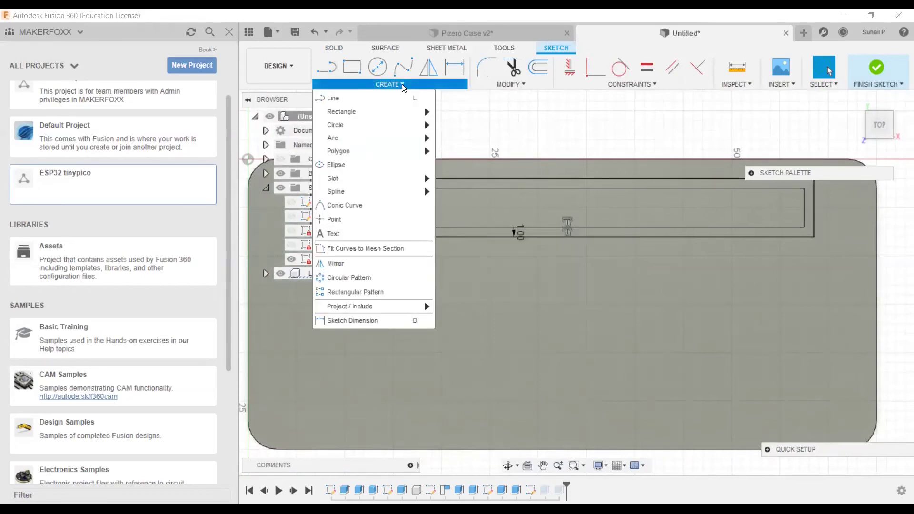
{"action": "left_click", "coordinate": [370, 235]}
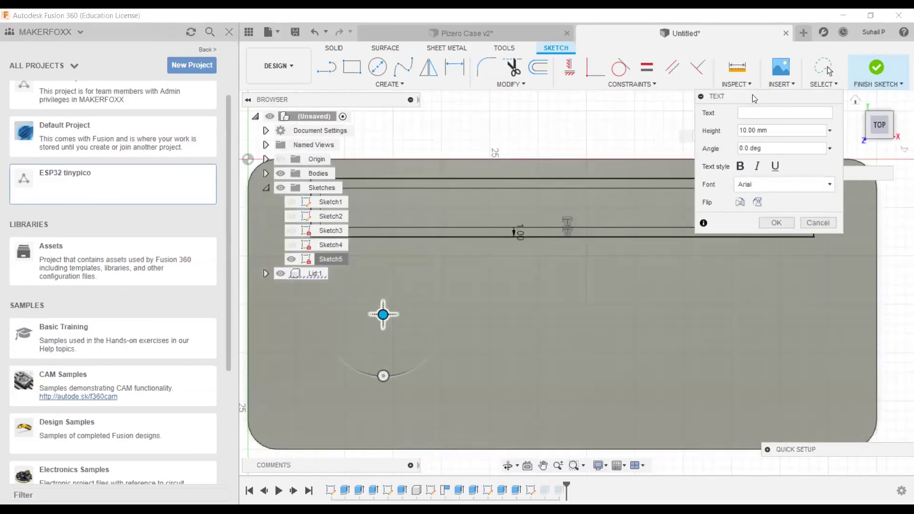
{"action": "left_click_drag", "start_coordinate": [752, 94], "coordinate": [635, 225]}
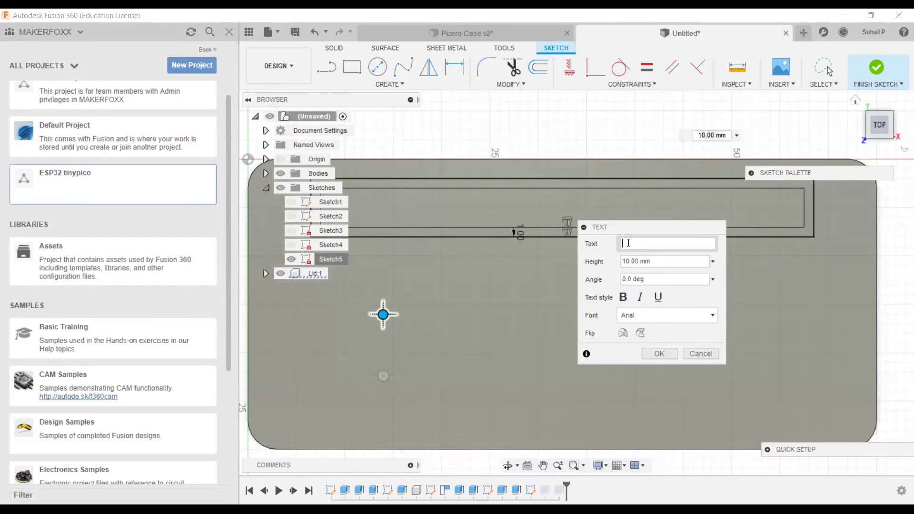
{"action": "type", "text": "GRAM"}
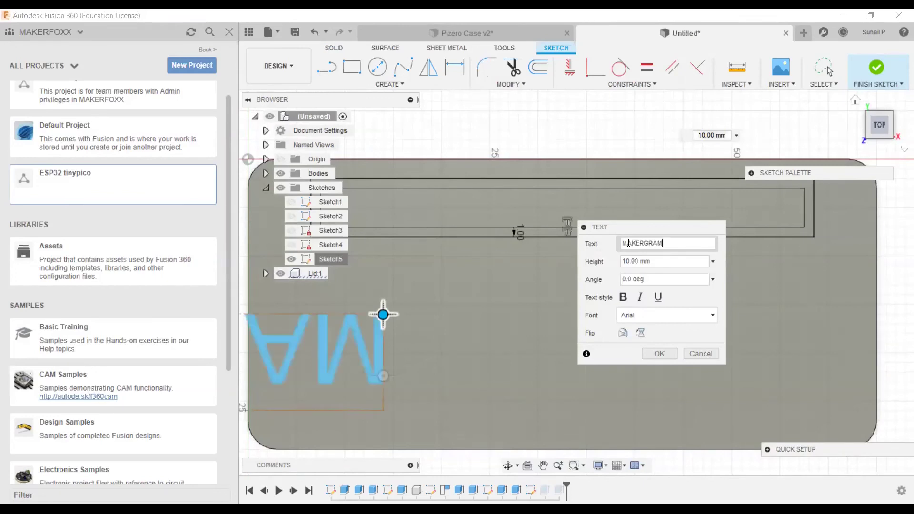
- Rotate the MAKERGRAM text to 180 degrees, move it near the lid's short edge and set its height to 8 mm
{"action": "scroll", "coordinate": [476, 385], "scroll_direction": "down", "scroll_amount": 5}
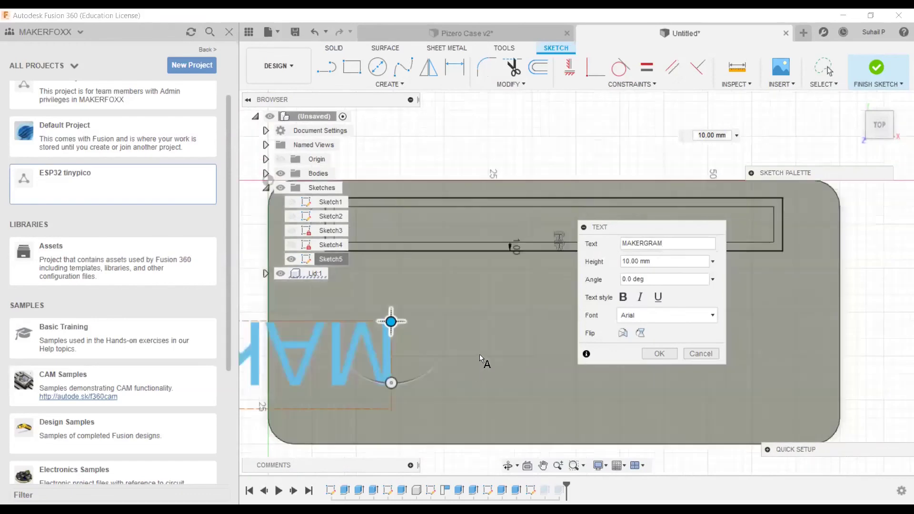
{"action": "scroll", "coordinate": [475, 380], "scroll_direction": "down", "scroll_amount": 2}
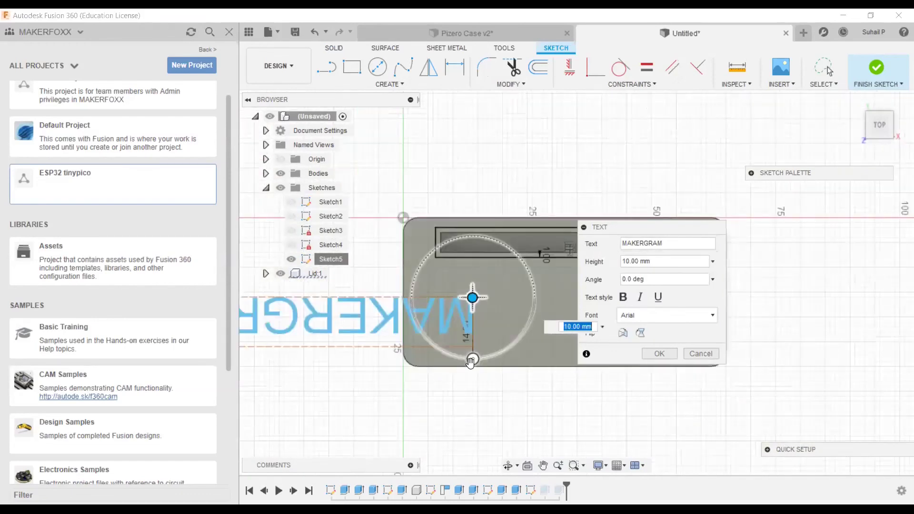
{"action": "left_click_drag", "start_coordinate": [470, 199], "coordinate": [472, 215]}
{"action": "left_click_drag", "start_coordinate": [470, 298], "coordinate": [418, 315]}
{"action": "left_click", "coordinate": [656, 261]}
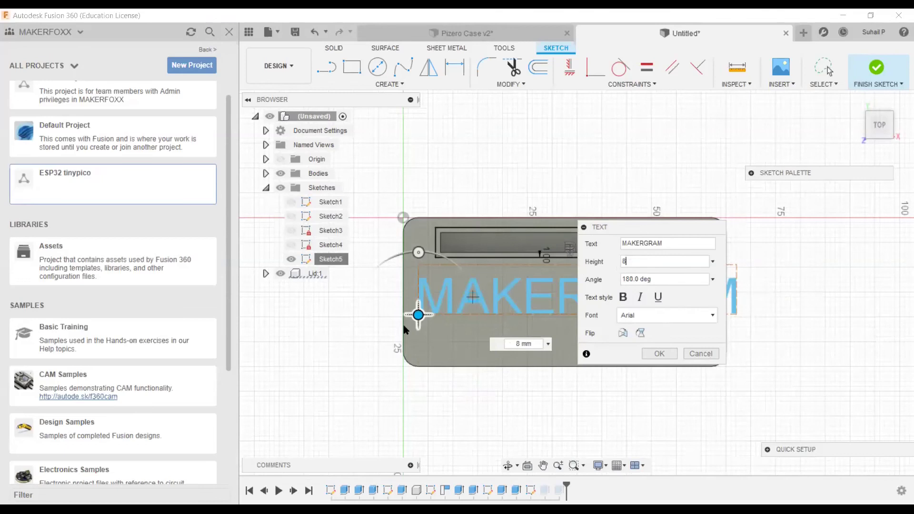
{"action": "key", "text": "Return"}
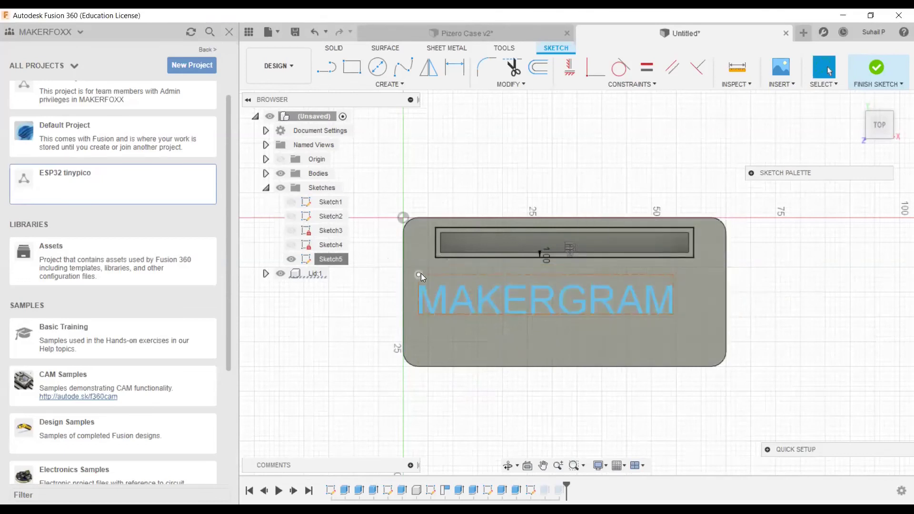
- Edit the MAKERGRAM text to align it under the header slot and make it bold
{"action": "scroll", "coordinate": [421, 273], "scroll_direction": "up", "scroll_amount": 1}
{"action": "left_click", "coordinate": [444, 314]}
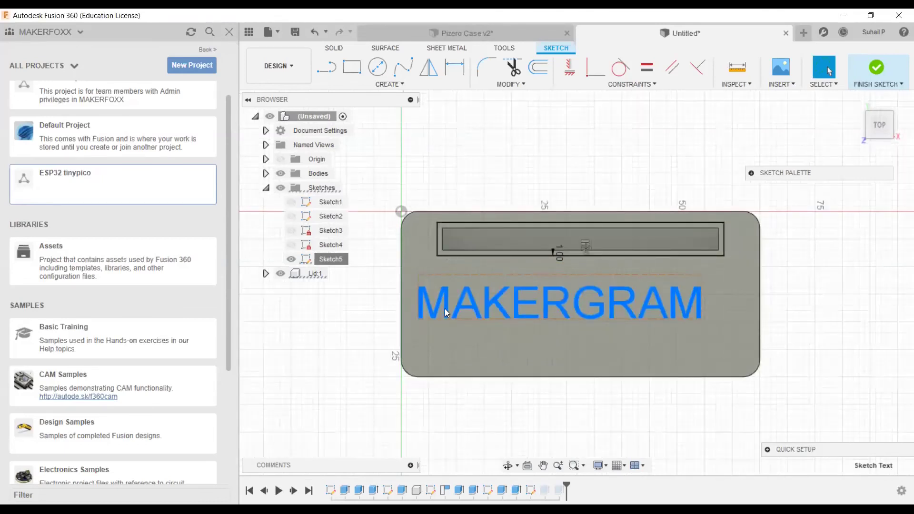
{"action": "right_click", "coordinate": [468, 299]}
{"action": "left_click", "coordinate": [467, 363]}
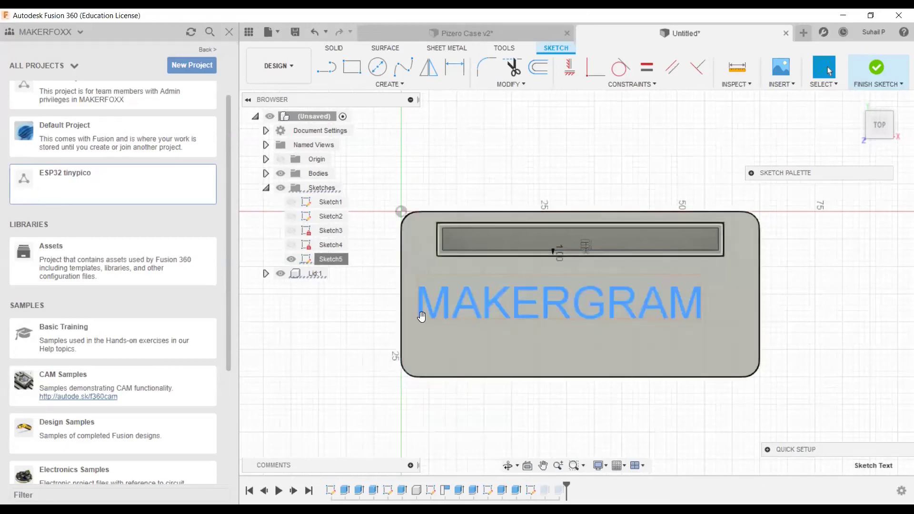
{"action": "left_click_drag", "start_coordinate": [447, 335], "coordinate": [469, 349]}
{"action": "left_click_drag", "start_coordinate": [658, 227], "coordinate": [855, 254]}
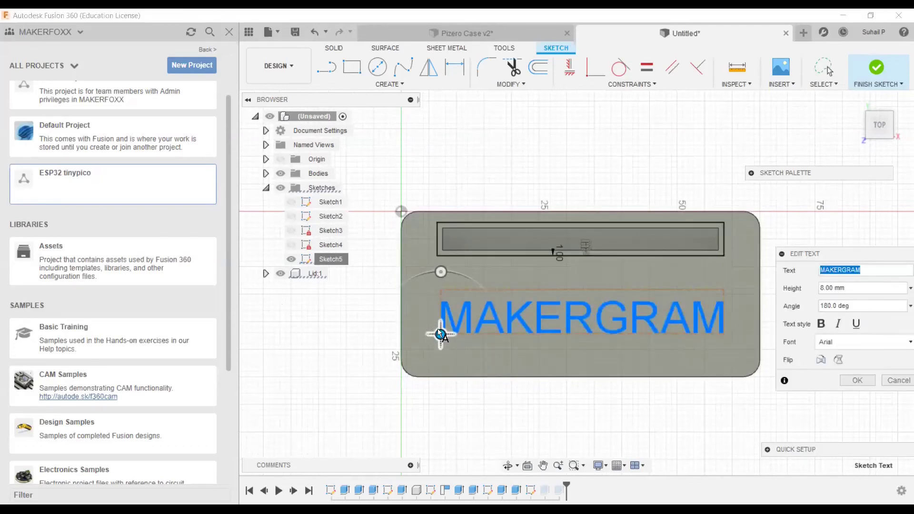
{"action": "left_click_drag", "start_coordinate": [441, 324], "coordinate": [439, 314]}
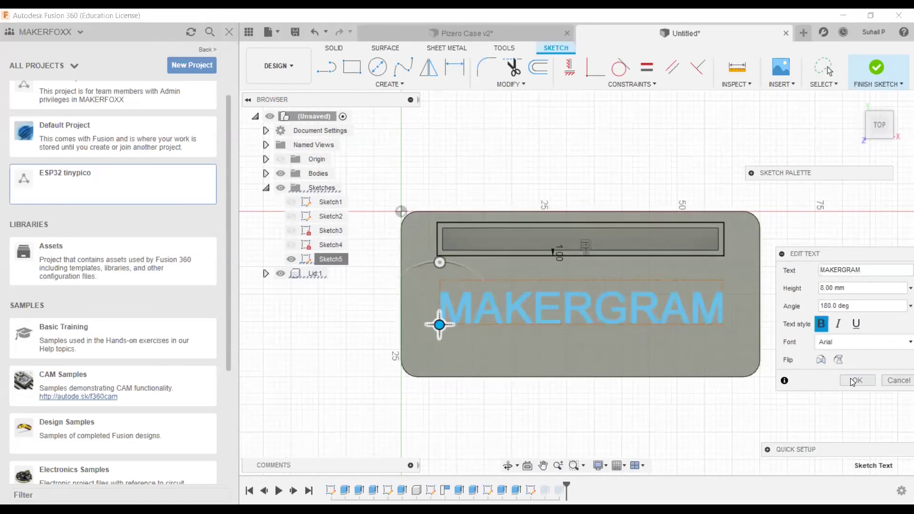
{"action": "key", "text": "Return"}
- Finish the sketch and extrude the MAKERGRAM text 1 mm upward, joined to the lid
{"action": "scroll", "coordinate": [597, 320], "scroll_direction": "up", "scroll_amount": 5}
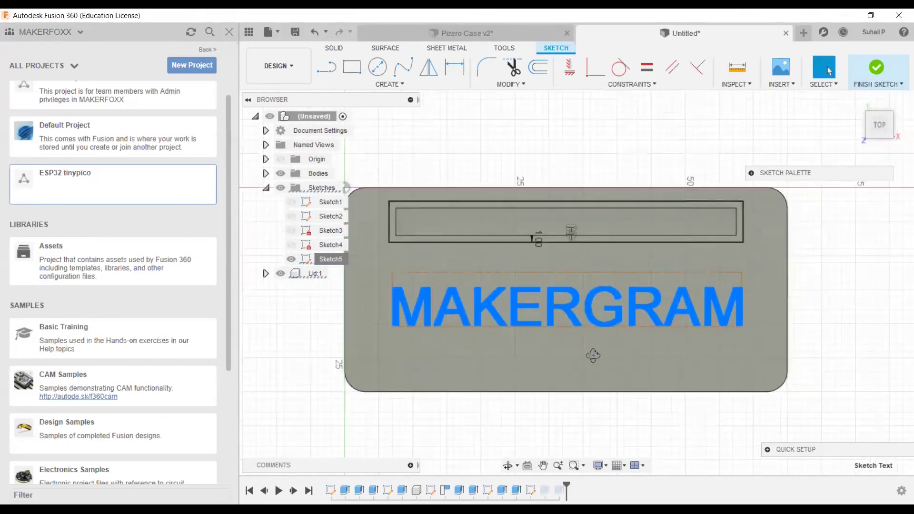
{"action": "middle_click_drag", "start_coordinate": [417, 307], "coordinate": [391, 297], "text": "shift"}
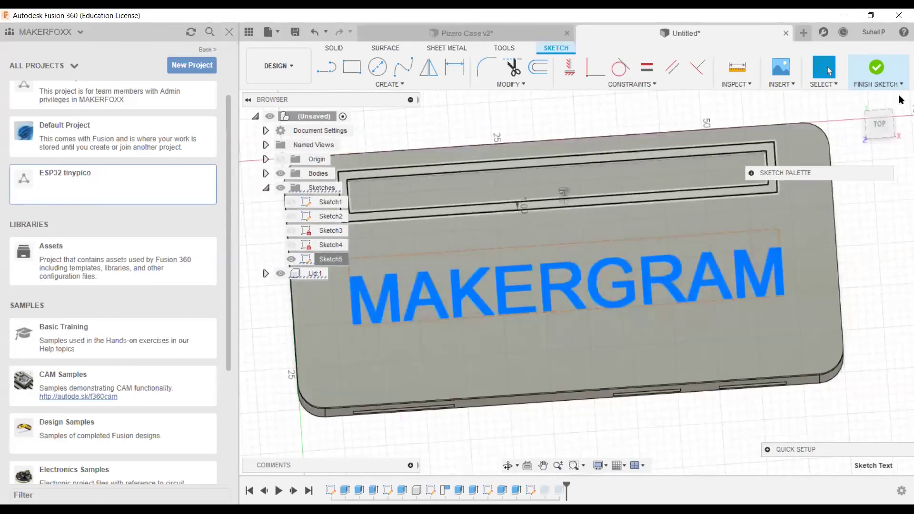
{"action": "left_click", "coordinate": [876, 67]}
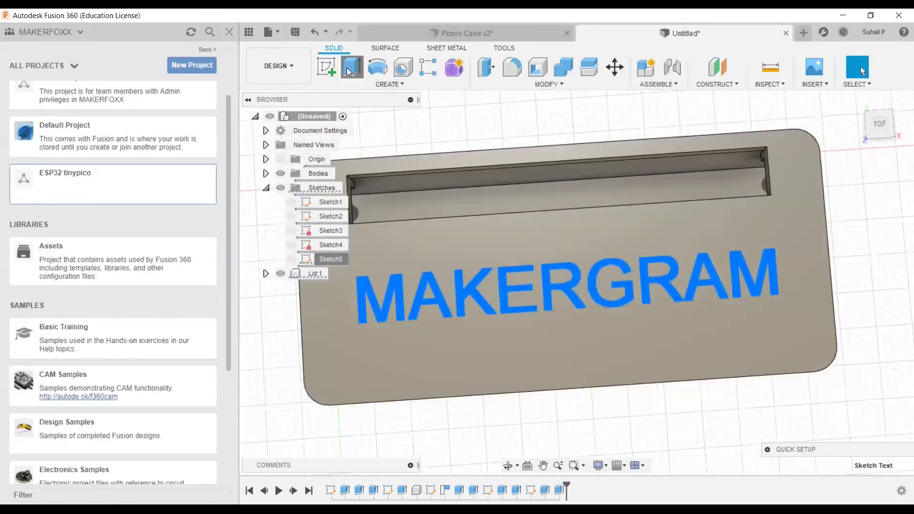
{"action": "left_click", "coordinate": [397, 303]}
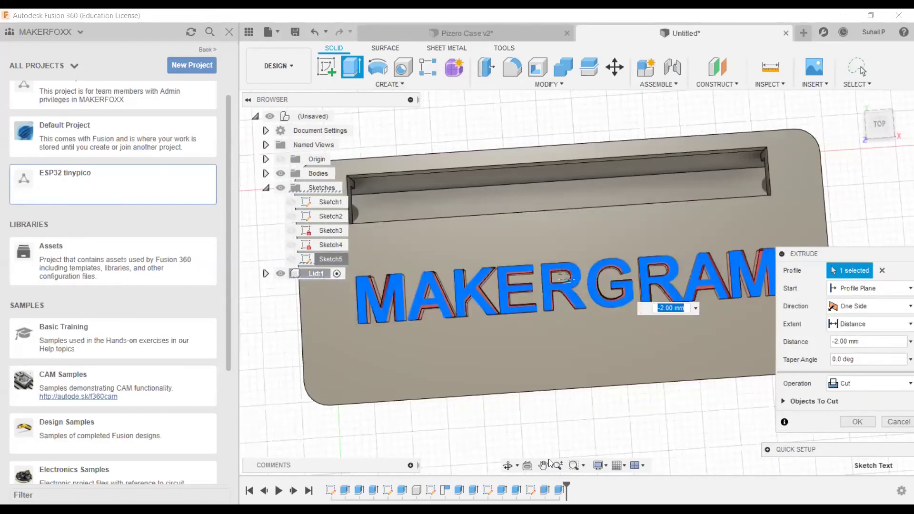
{"action": "middle_click_drag", "start_coordinate": [569, 304], "coordinate": [574, 260], "text": "shift"}
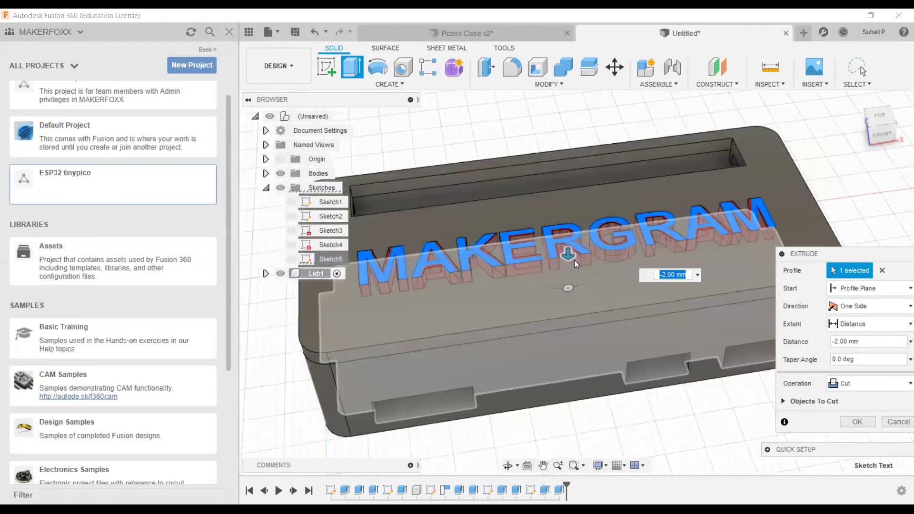
{"action": "key", "text": "BackSpace"}
{"action": "type", "text": "1"}
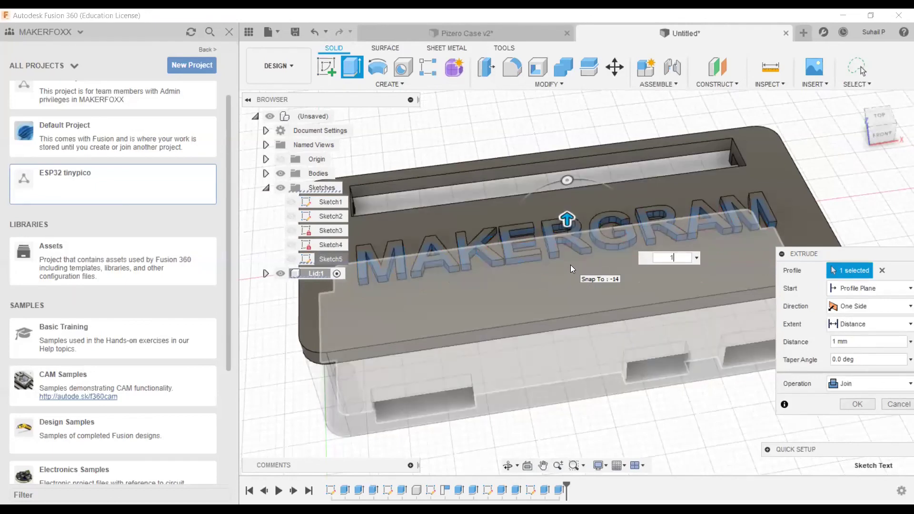
{"action": "key", "text": "Return"}
- Fillet the lid's upper outer edge loop with a 1 mm radius
{"action": "middle_click_drag", "start_coordinate": [665, 381], "coordinate": [618, 348], "text": "shift"}
{"action": "scroll", "coordinate": [618, 348], "scroll_direction": "down", "scroll_amount": 2}
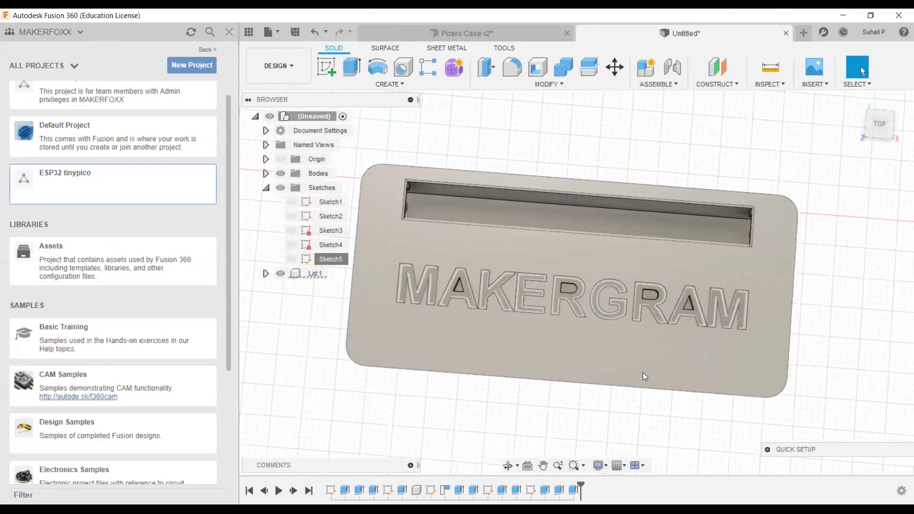
{"action": "key", "text": "F6"}
{"action": "middle_click_drag", "start_coordinate": [570, 323], "coordinate": [669, 88], "text": "shift"}
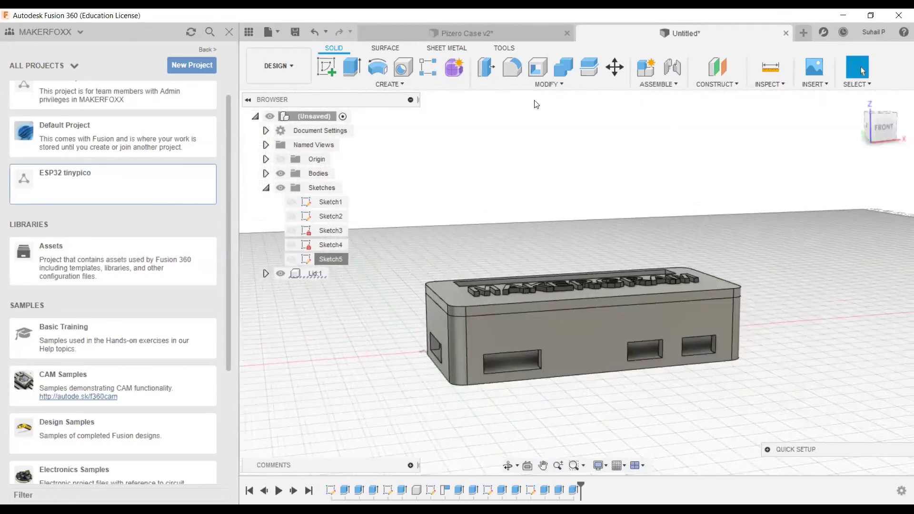
{"action": "left_click", "coordinate": [512, 67]}
{"action": "scroll", "coordinate": [467, 304], "scroll_direction": "up", "scroll_amount": 2}
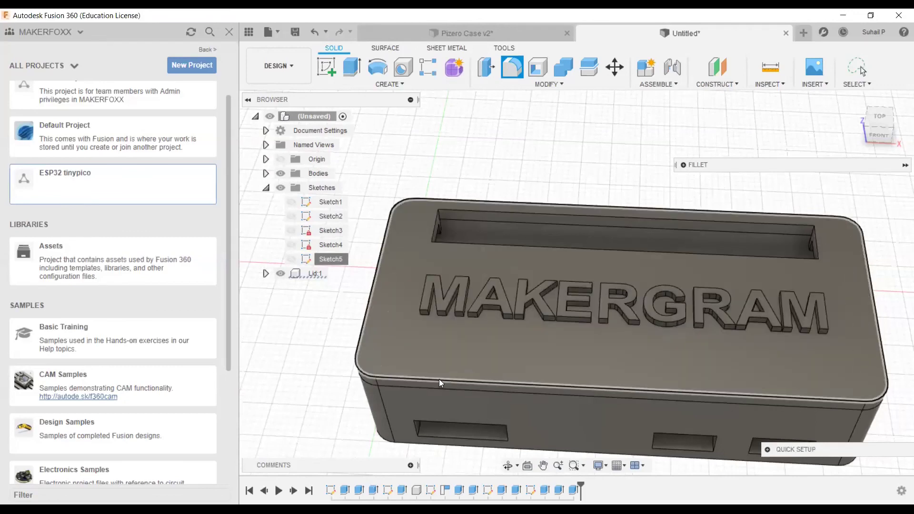
{"action": "left_click", "coordinate": [439, 379]}
{"action": "type", "text": "1"}
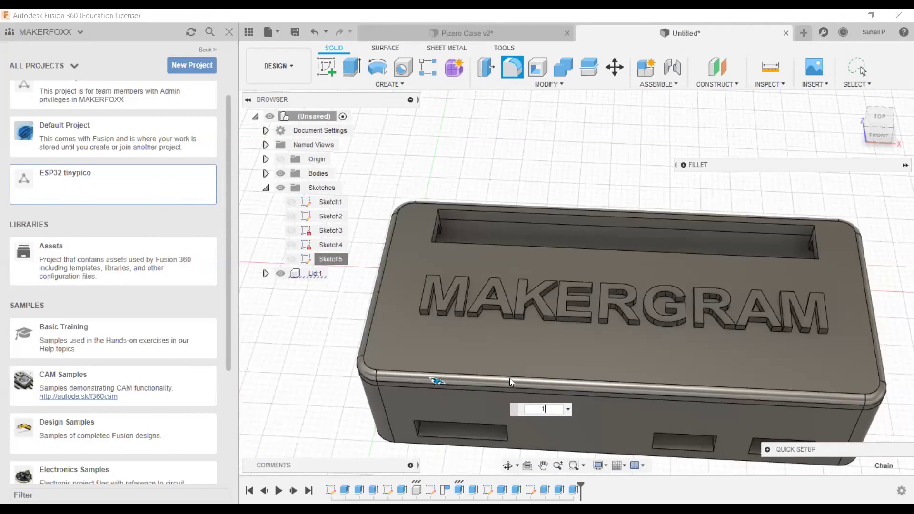
{"action": "key", "text": "Return"}
- Inspect the closed case from all sides, hide the Lid to examine the interior, and show it again
{"action": "mouse_move", "coordinate": [561, 341]}
{"action": "middle_mouse_down", "text": "shift"}
{"action": "mouse_move", "coordinate": [561, 308]}
{"action": "mouse_move", "coordinate": [543, 344]}
{"action": "mouse_move", "coordinate": [546, 287]}
{"action": "mouse_move", "coordinate": [542, 336]}
{"action": "mouse_move", "coordinate": [568, 343]}
{"action": "middle_mouse_up", "text": "shift"}
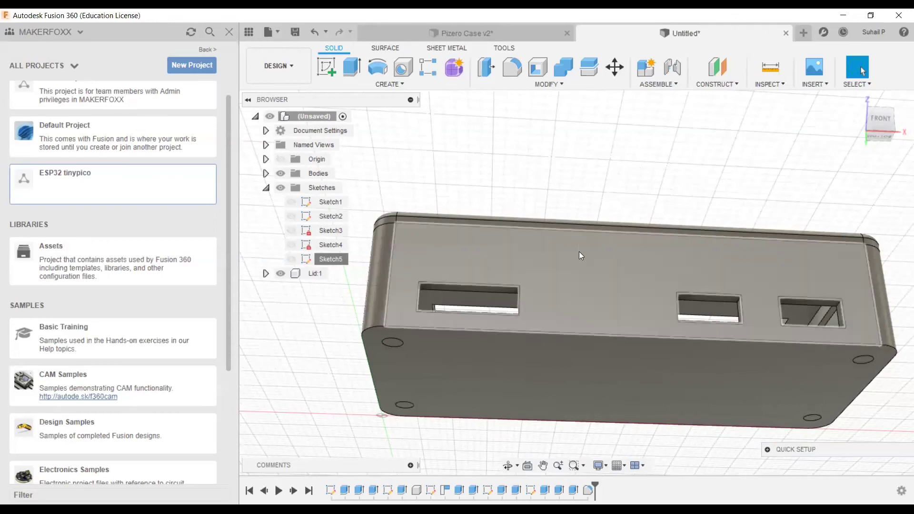
{"action": "middle_click_drag", "start_coordinate": [579, 251], "coordinate": [592, 258], "text": "shift"}
{"action": "middle_click_drag", "start_coordinate": [637, 388], "coordinate": [742, 428], "text": "shift"}
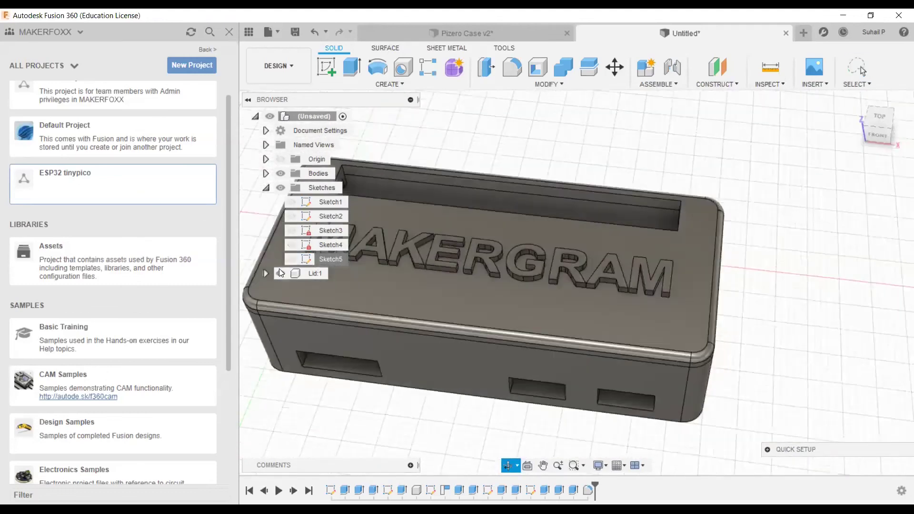
{"action": "left_click", "coordinate": [280, 274]}
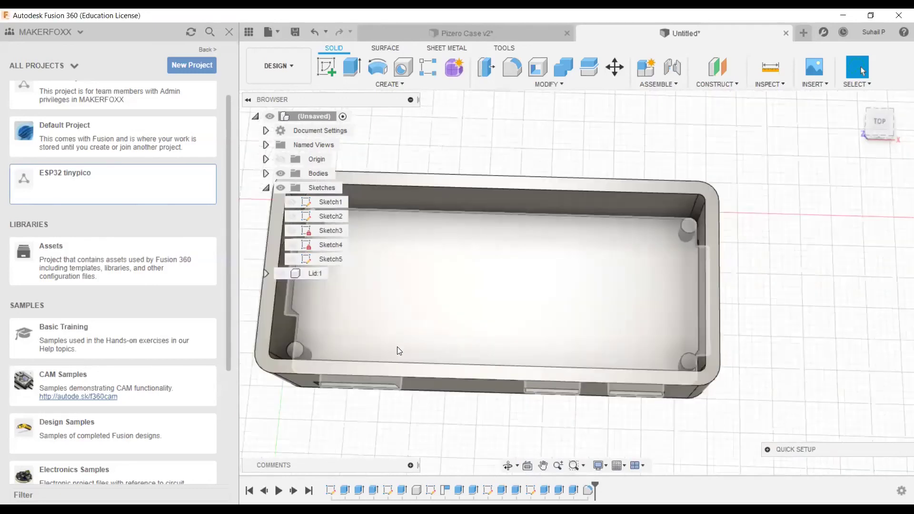
{"action": "key", "text": "F4"}
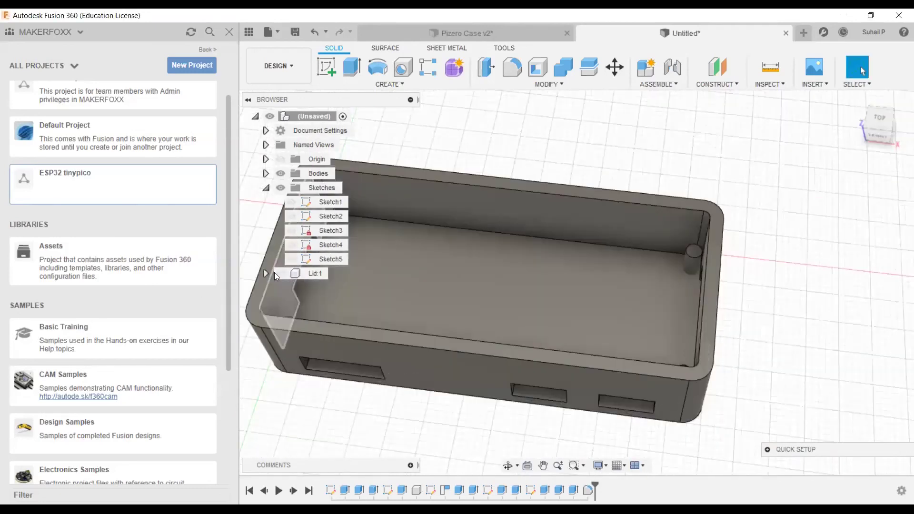
{"action": "left_click", "coordinate": [275, 273]}
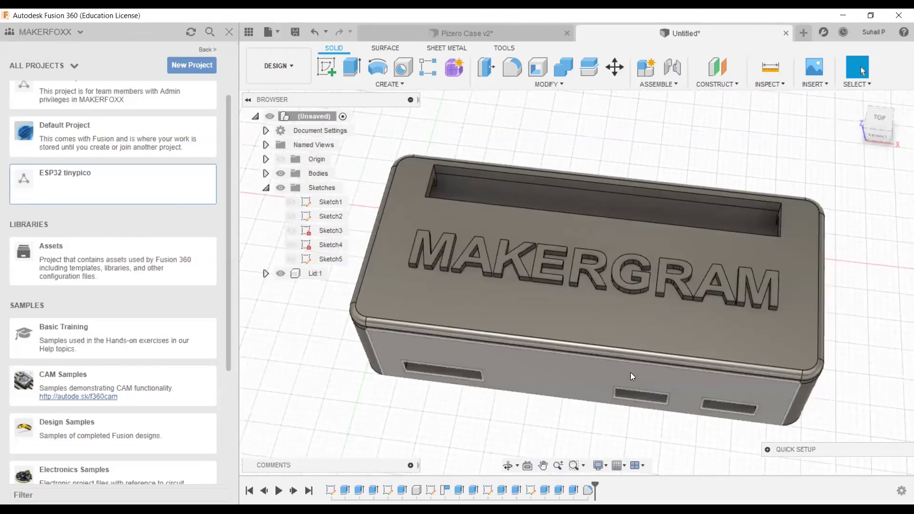
{"action": "middle_click_drag", "start_coordinate": [753, 434], "coordinate": [716, 410]}
{"action": "middle_click_drag", "start_coordinate": [579, 397], "coordinate": [598, 414]}
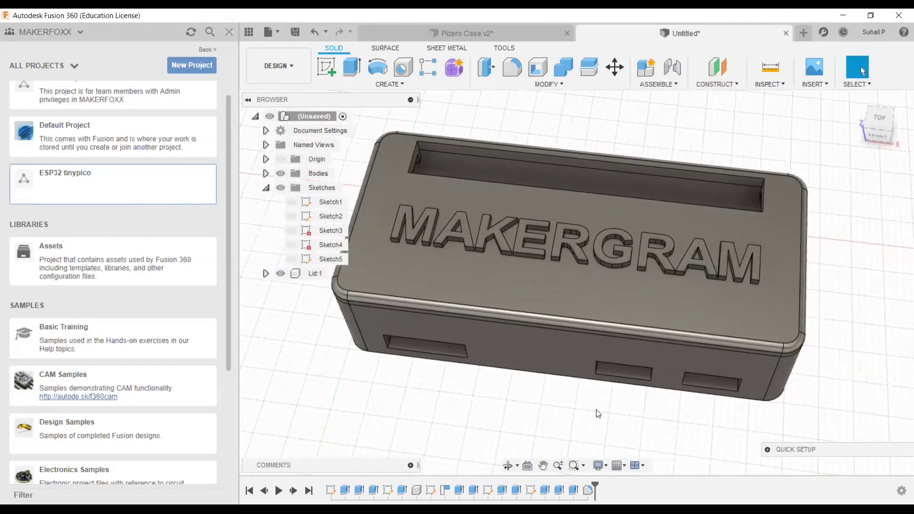
{"action": "mouse_move", "coordinate": [610, 383]}
{"action": "middle_mouse_down", "text": "shift"}
{"action": "mouse_move", "coordinate": [600, 392]}
{"action": "mouse_move", "coordinate": [616, 392]}
{"action": "middle_mouse_up", "text": "shift"}
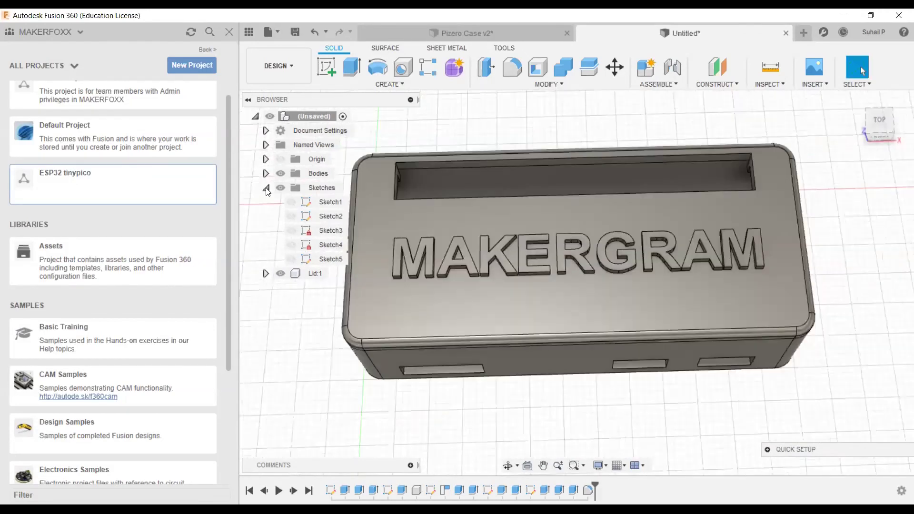
{"action": "left_click", "coordinate": [266, 186]}
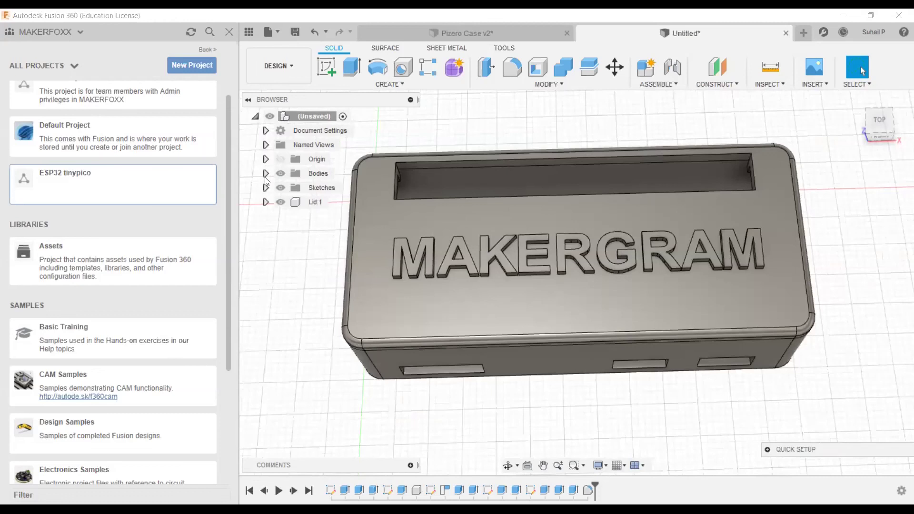
- Hide the case body, the Lid and individual pins to examine the separate bodies, and show all bodies except the Lid again
{"action": "left_click", "coordinate": [266, 174]}
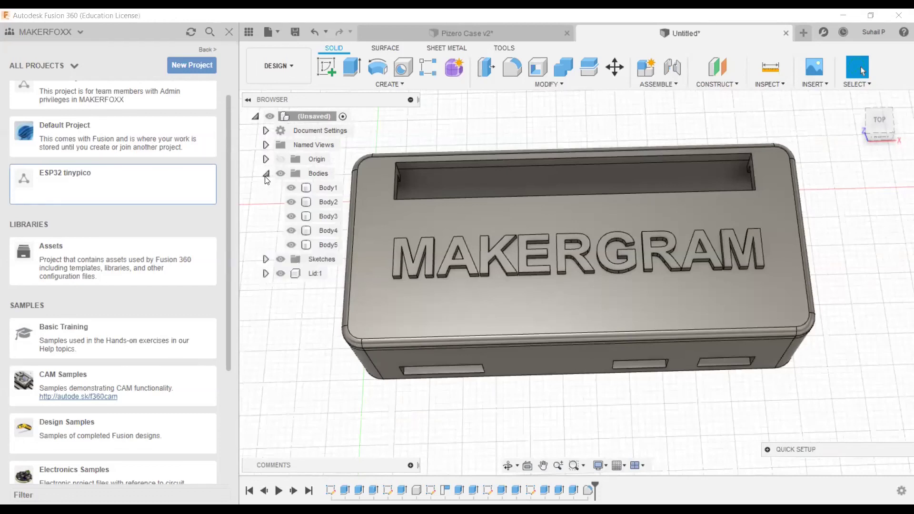
{"action": "left_click", "coordinate": [315, 190]}
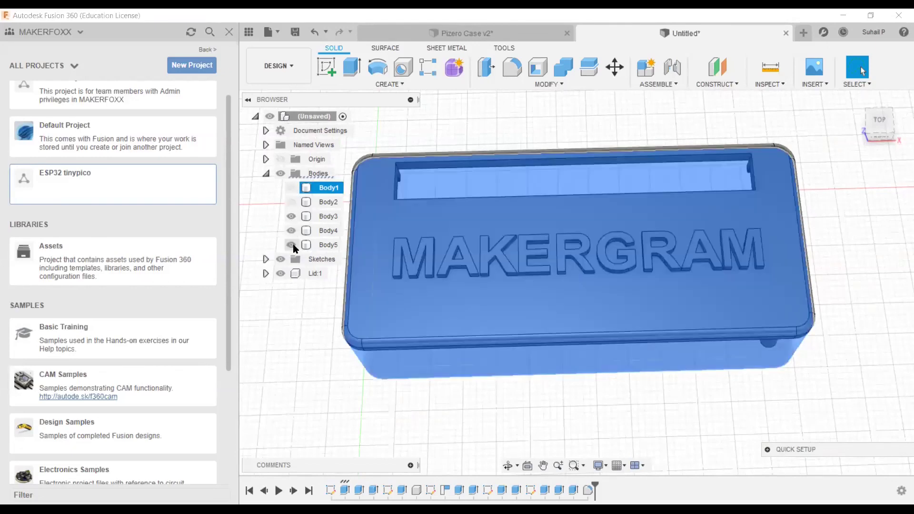
{"action": "left_click", "coordinate": [291, 246]}
{"action": "left_click", "coordinate": [280, 273]}
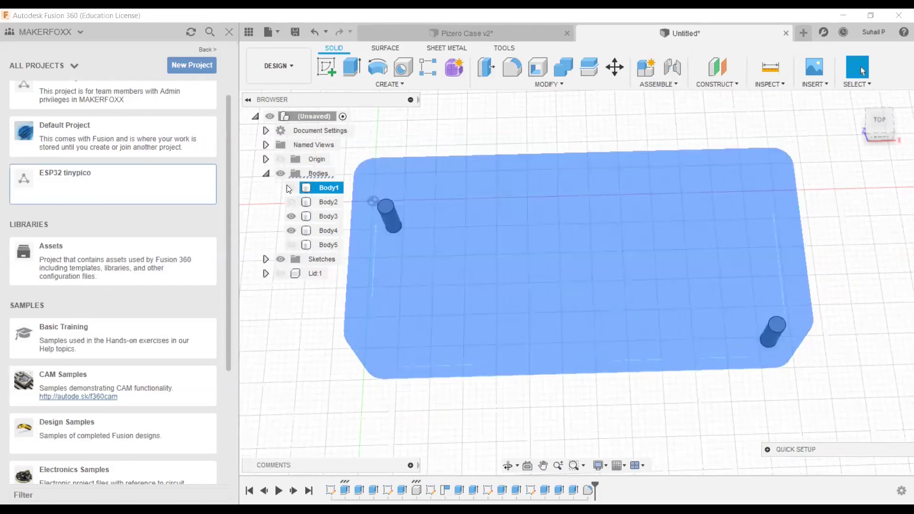
{"action": "left_click", "coordinate": [291, 230]}
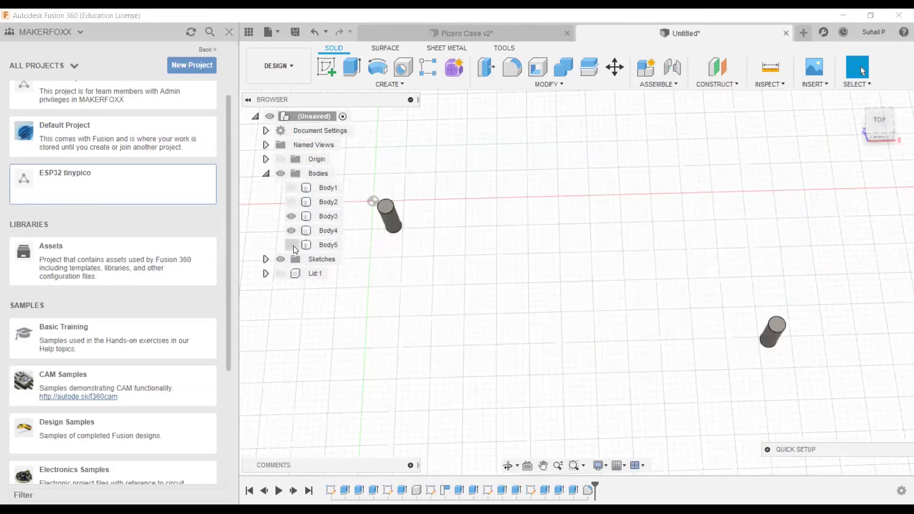
{"action": "left_click", "coordinate": [292, 246]}
{"action": "left_click", "coordinate": [290, 202]}
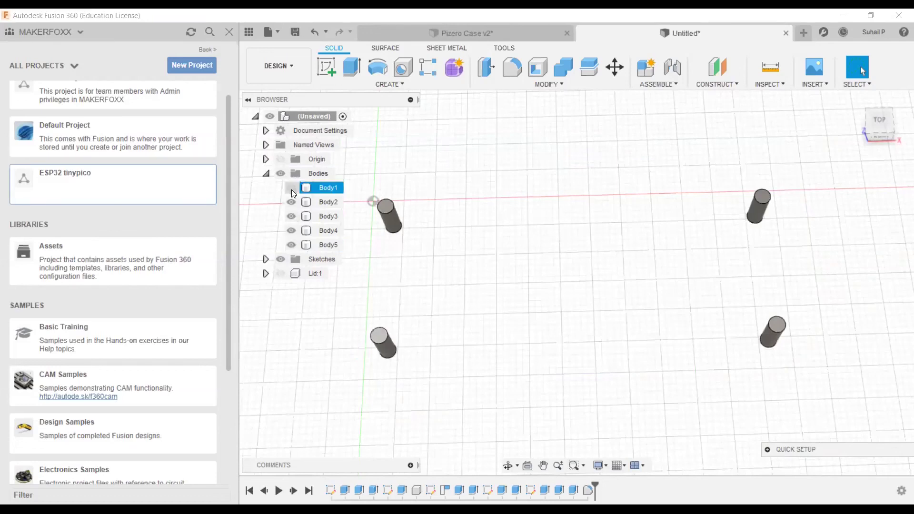
{"action": "left_click", "coordinate": [291, 187]}
{"action": "left_click", "coordinate": [671, 131]}
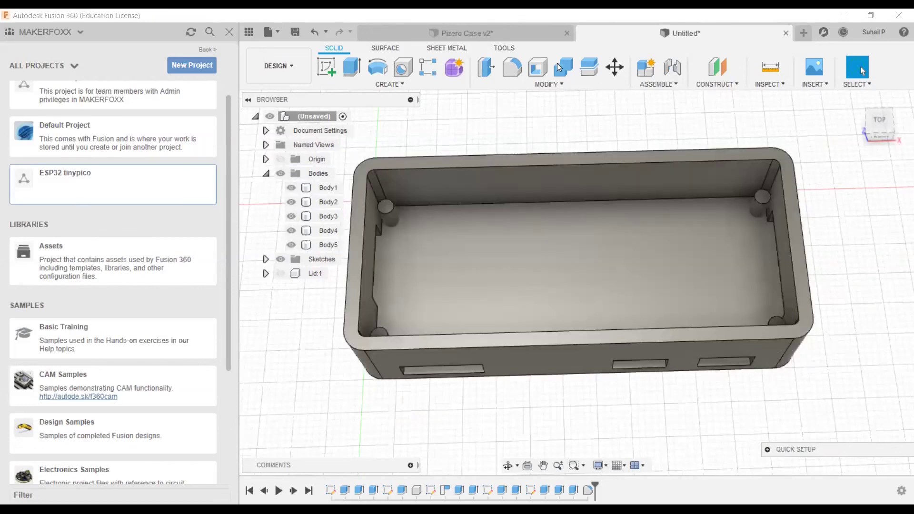
- Combine the four mounting pins with the case body using the Join operation
{"action": "left_click", "coordinate": [564, 72]}
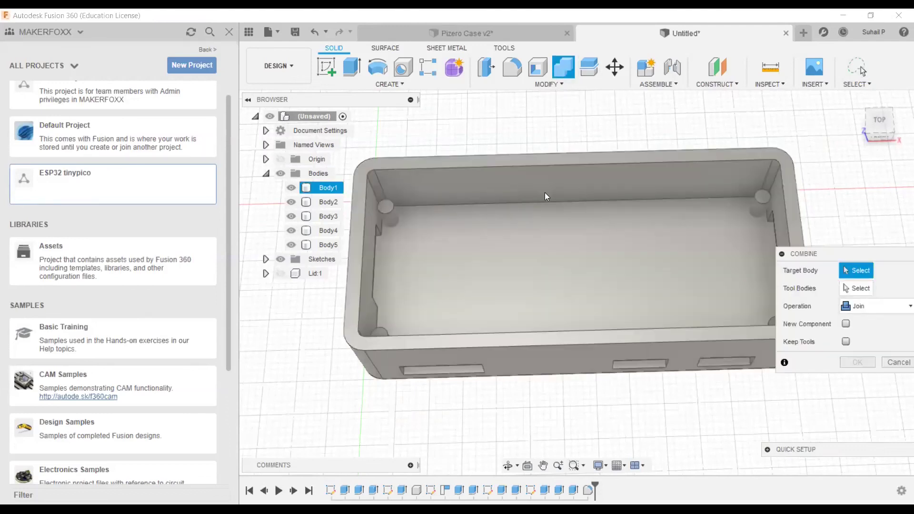
{"action": "left_click", "coordinate": [476, 204]}
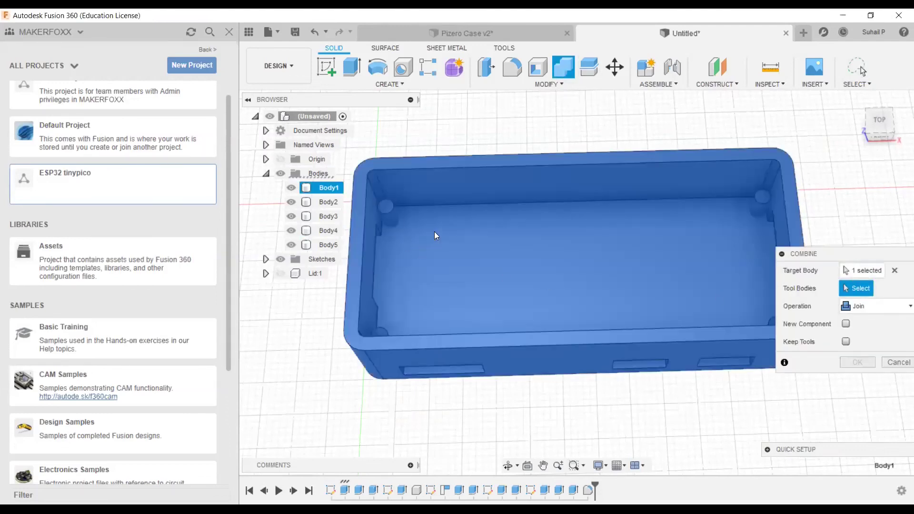
{"action": "middle_click_drag", "start_coordinate": [523, 296], "coordinate": [373, 253], "text": "shift"}
{"action": "left_click", "coordinate": [373, 253]}
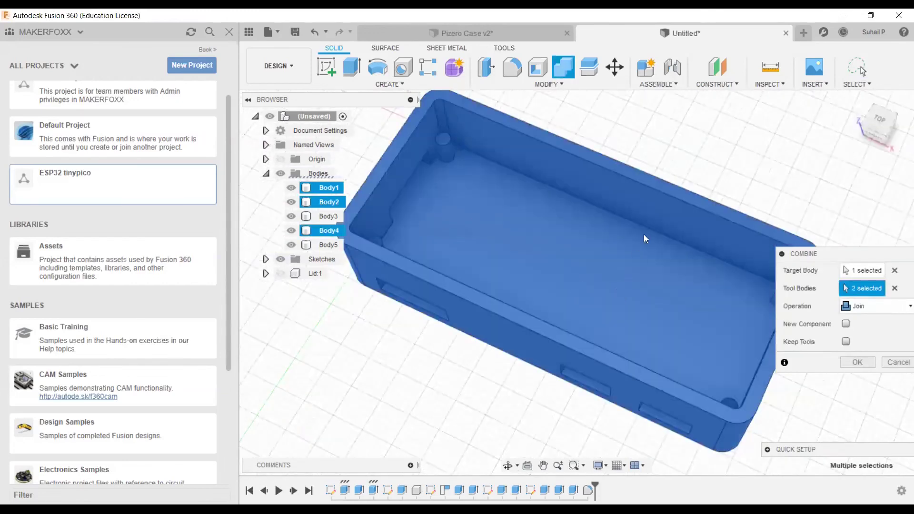
{"action": "middle_click_drag", "start_coordinate": [667, 125], "coordinate": [640, 98], "text": "shift"}
{"action": "left_click", "coordinate": [743, 173]}
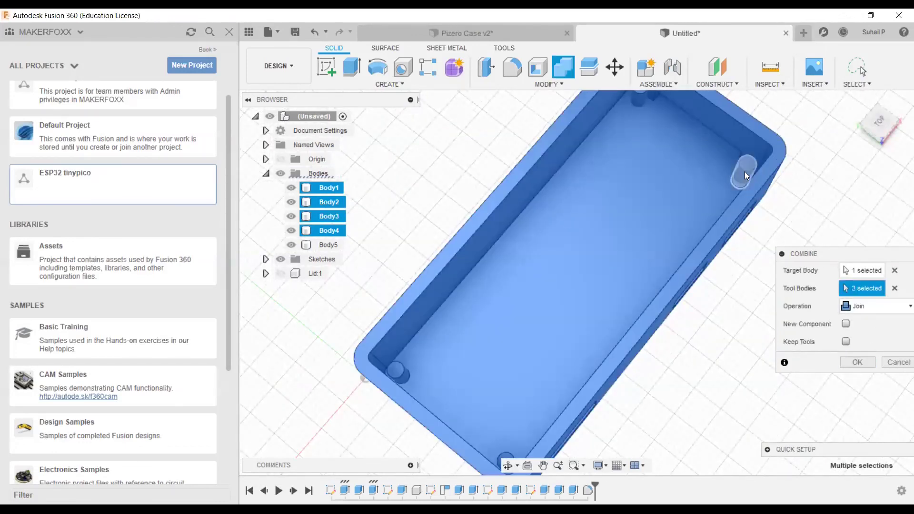
{"action": "left_click", "coordinate": [745, 186]}
{"action": "left_click", "coordinate": [641, 106]}
{"action": "left_click", "coordinate": [741, 177]}
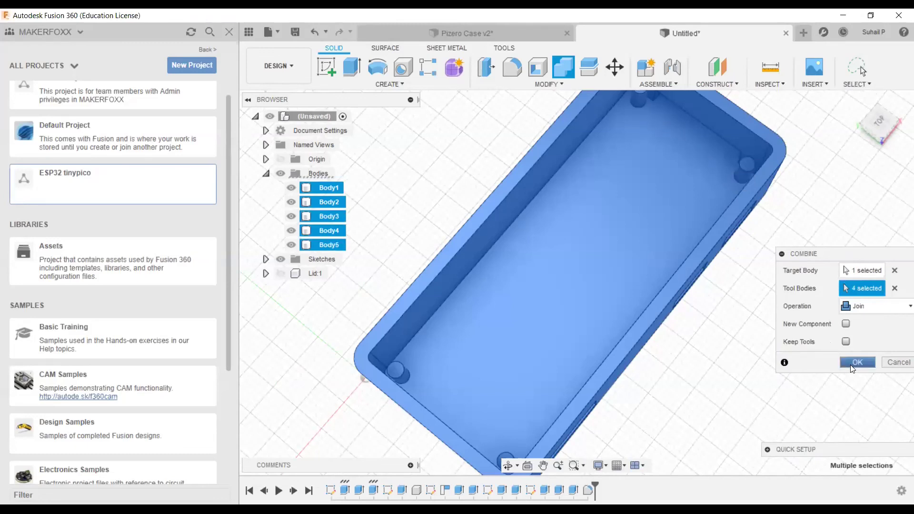
{"action": "key", "text": "Return"}
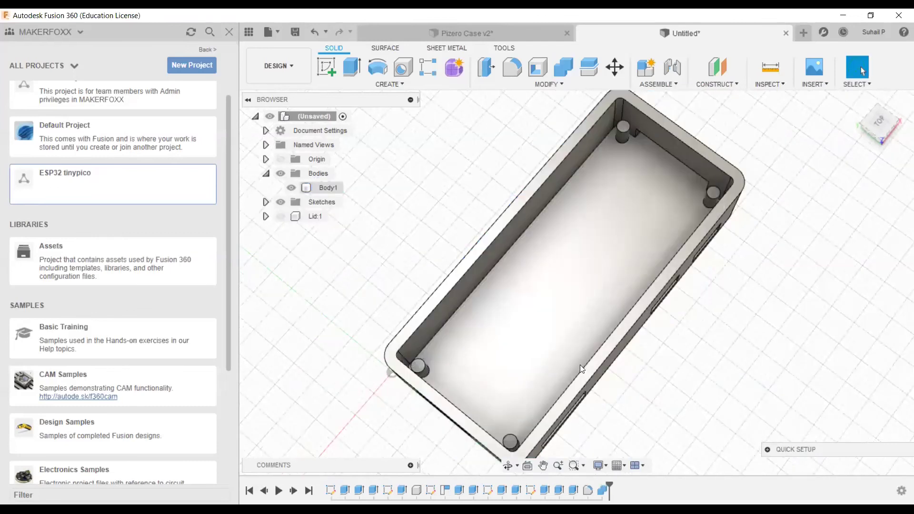
- Export the case body as a binary STL with medium refinement, saved in Documents as raspberrypizero_bottom
{"action": "middle_click_drag", "start_coordinate": [563, 387], "coordinate": [373, 370], "text": "shift"}
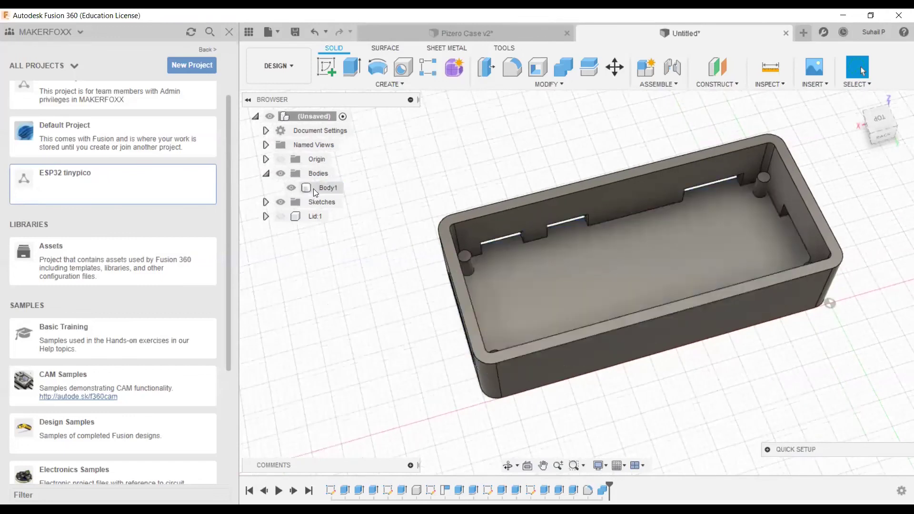
{"action": "left_click", "coordinate": [314, 189]}
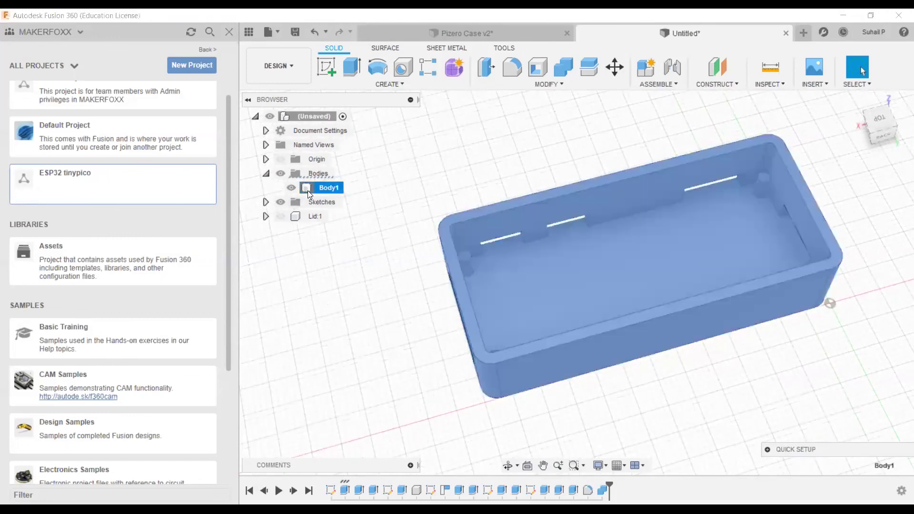
{"action": "key", "text": "Escape"}
{"action": "right_click", "coordinate": [317, 191]}
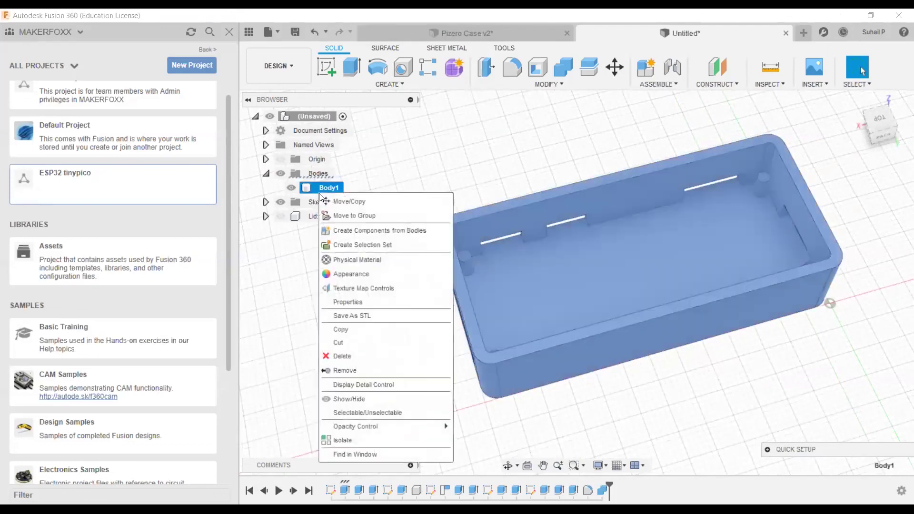
{"action": "left_click", "coordinate": [356, 316]}
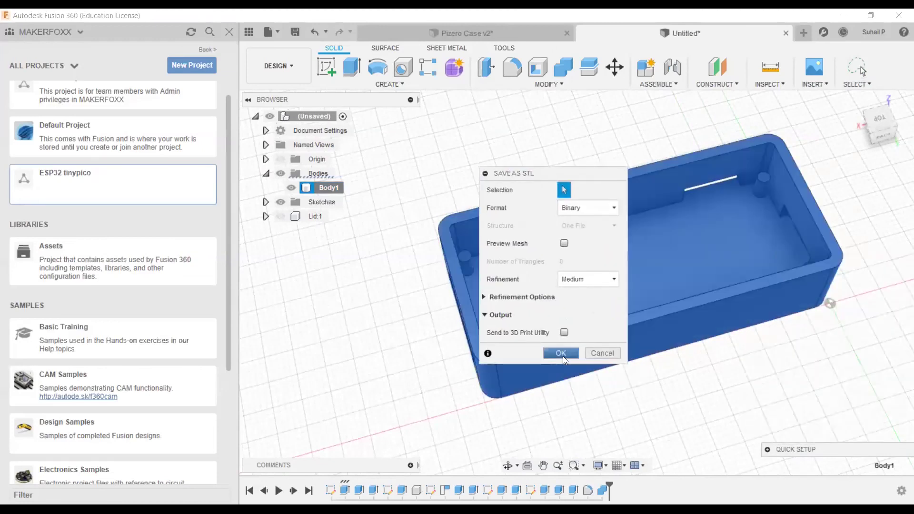
{"action": "left_click", "coordinate": [562, 354]}
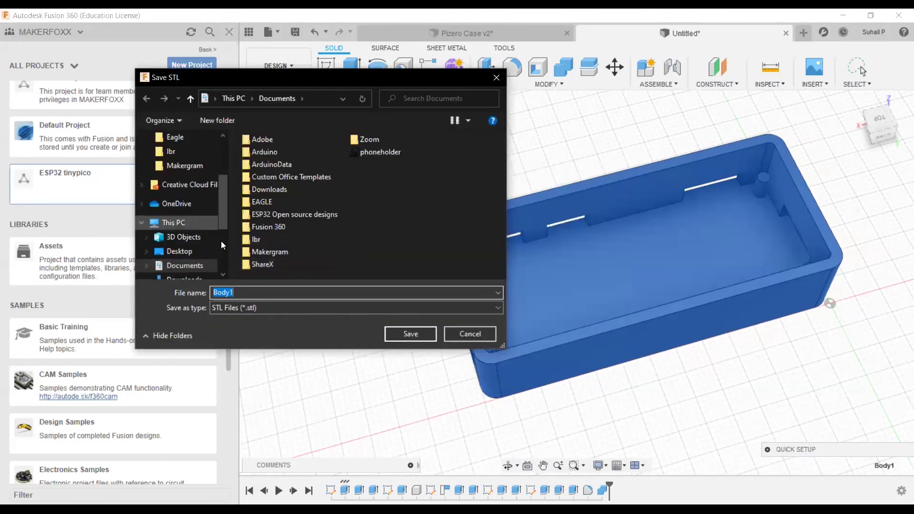
{"action": "type", "text": "raspb"}
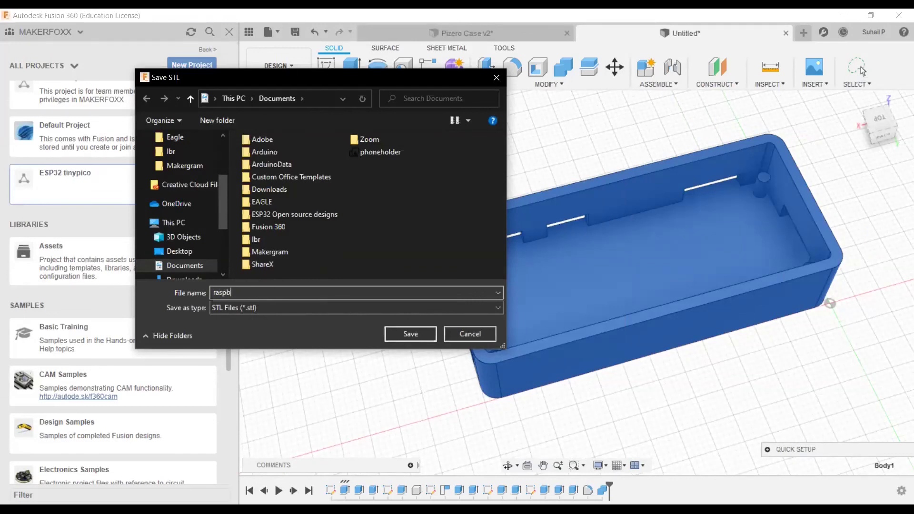
{"action": "type", "text": "errypizero bo"}
{"action": "key", "text": "BackSpace"}
{"action": "key", "text": "BackSpace"}
{"action": "type", "text": "_bottom"}
{"action": "left_click", "coordinate": [399, 331]}
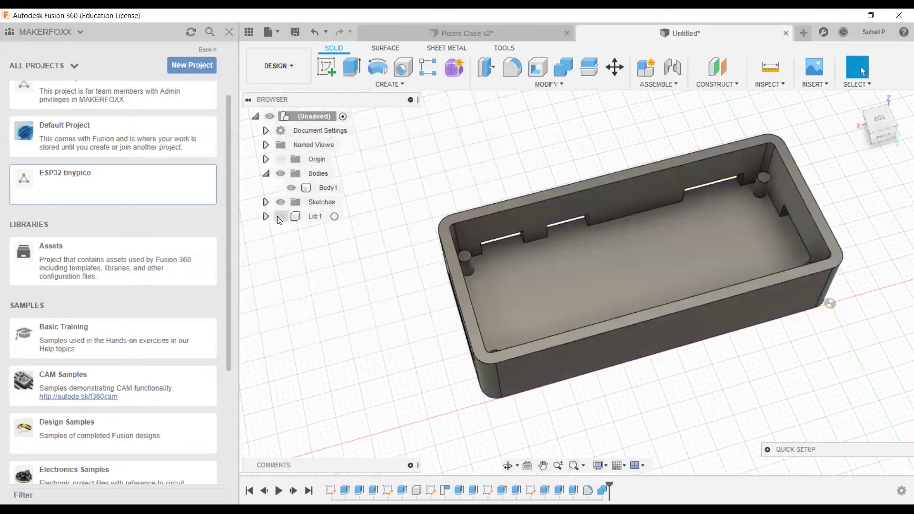
- Show the Lid and export it as a binary STL with medium refinement, saved in Documents as Lid
{"action": "left_click", "coordinate": [280, 216]}
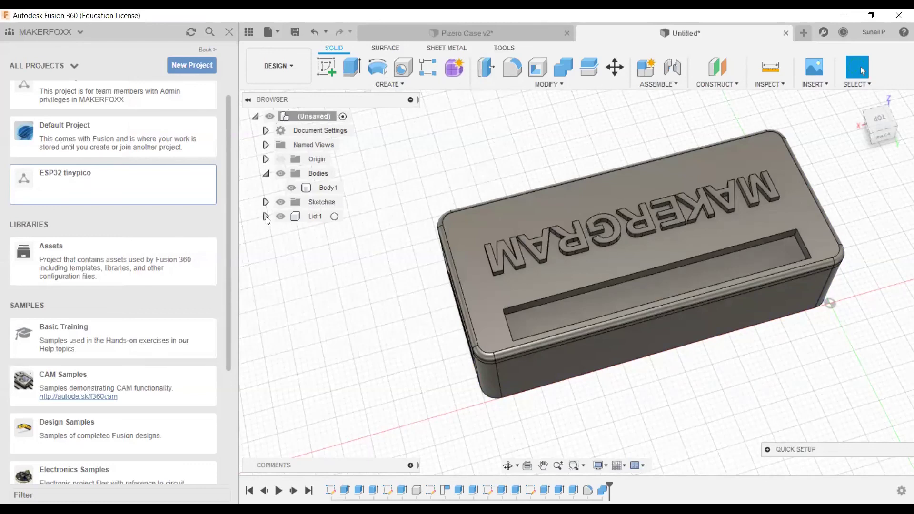
{"action": "right_click", "coordinate": [333, 217]}
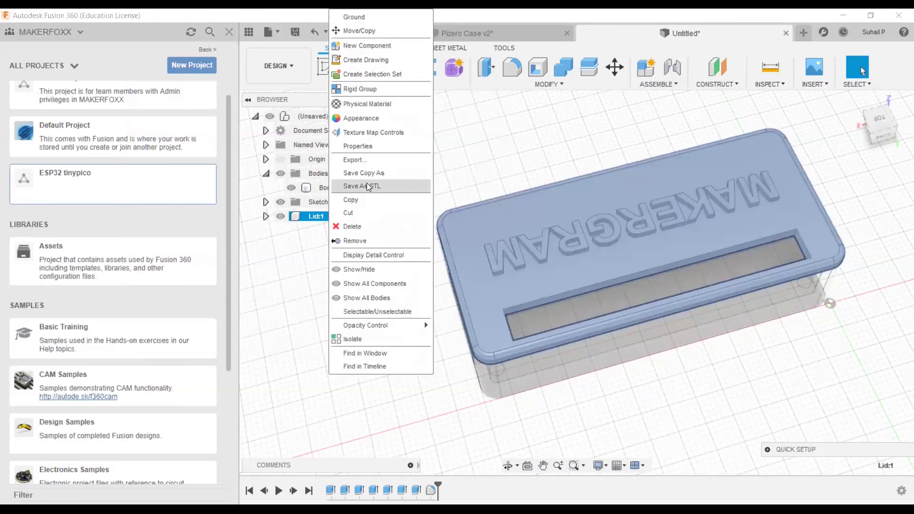
{"action": "left_click", "coordinate": [366, 186]}
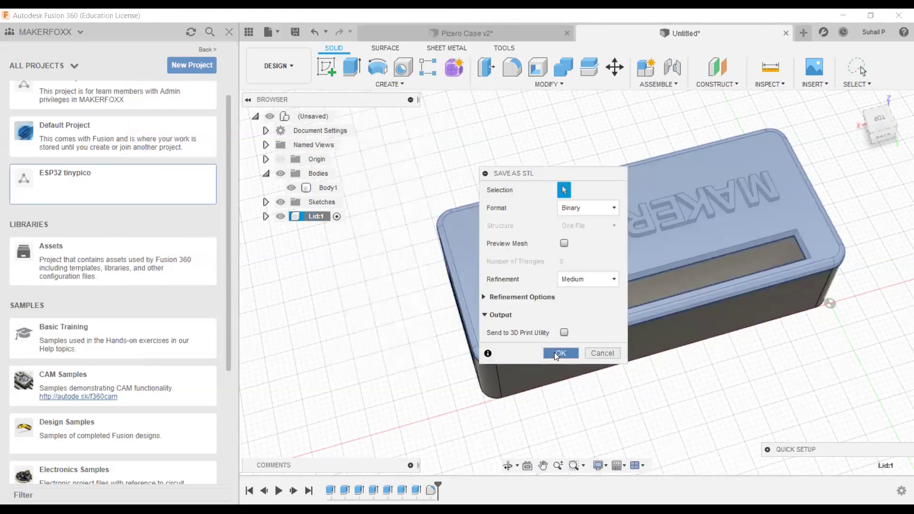
{"action": "left_click", "coordinate": [556, 354]}
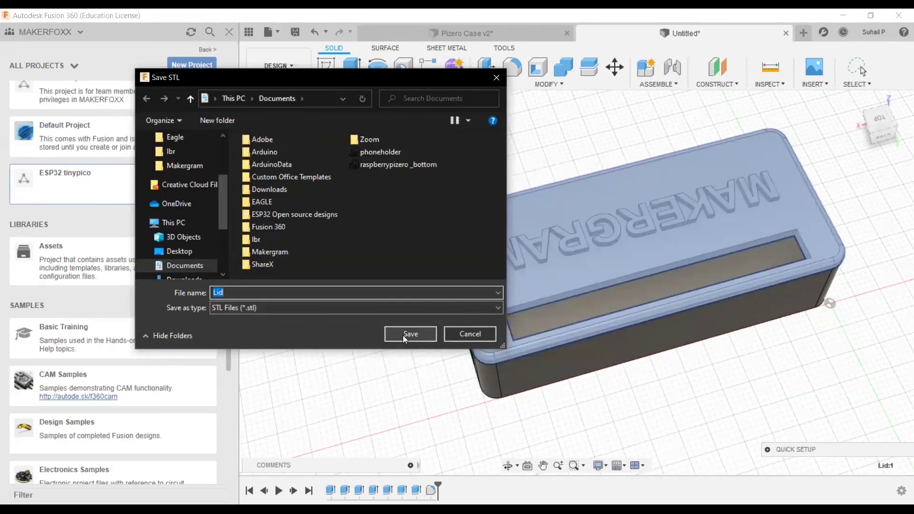
{"action": "left_click", "coordinate": [403, 335]}
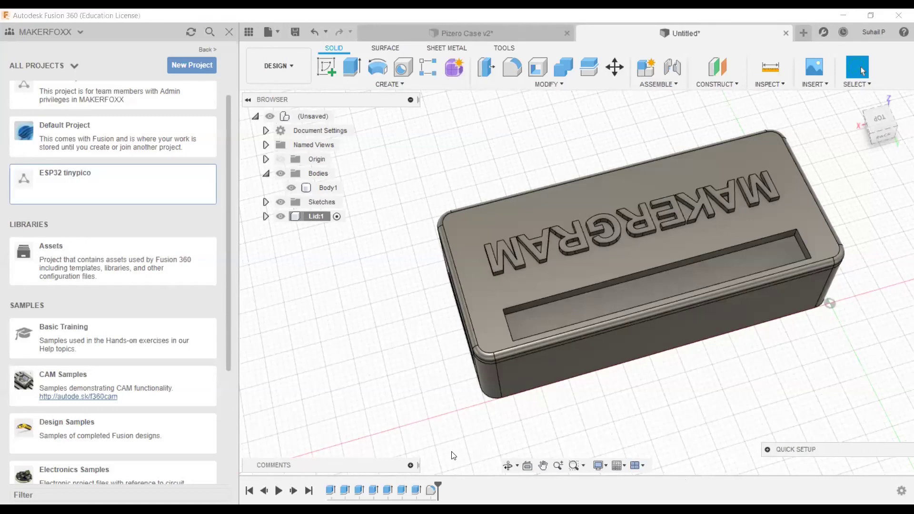
{"action": "left_click", "coordinate": [596, 365]}
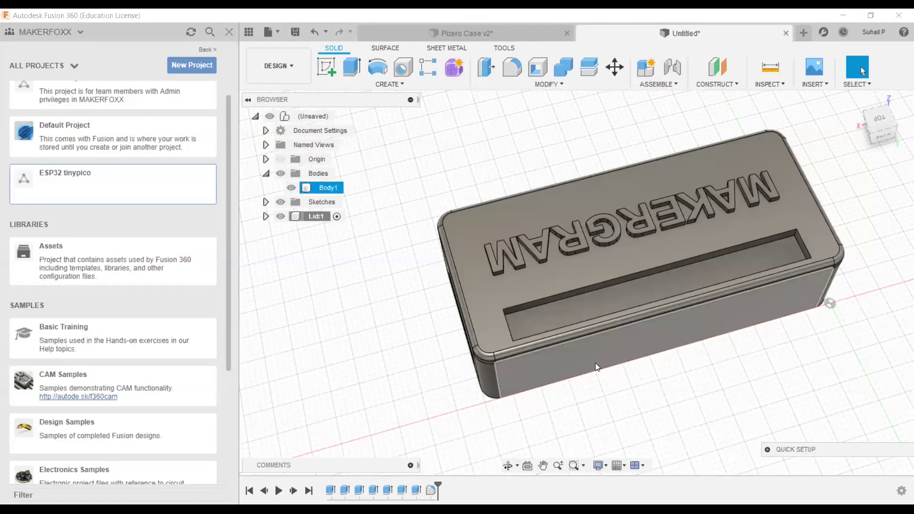
{"action": "key", "text": "Escape"}
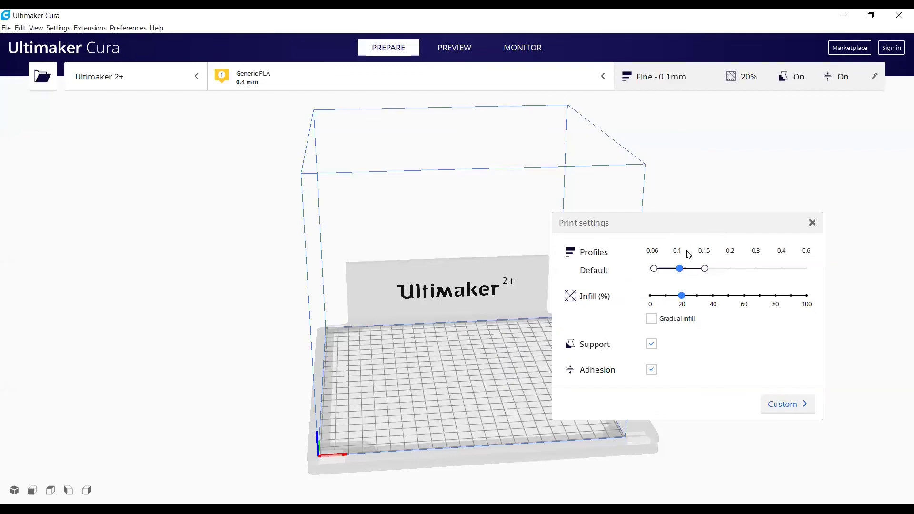
- Switch to Ultimaker Cura and move the Print settings panel closer to the build plate
{"action": "left_click_drag", "start_coordinate": [623, 222], "coordinate": [622, 220]}
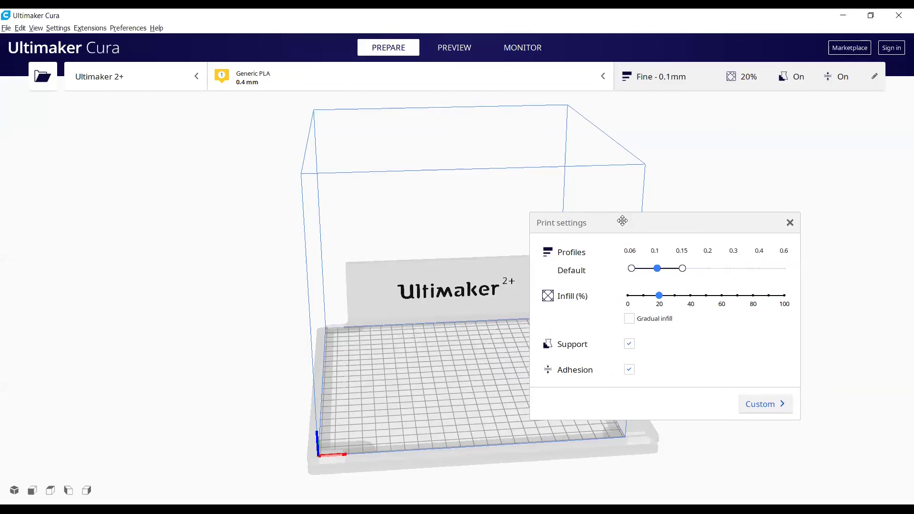